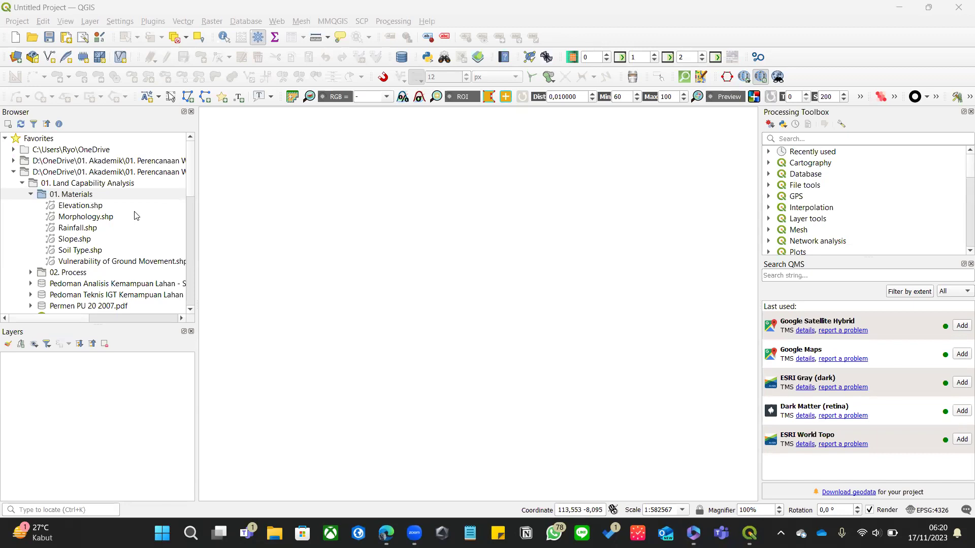
# Step: Look through the shapefiles in the 01. Materials folder of 01. Land Capability Analysis
pyautogui.click(101, 186)
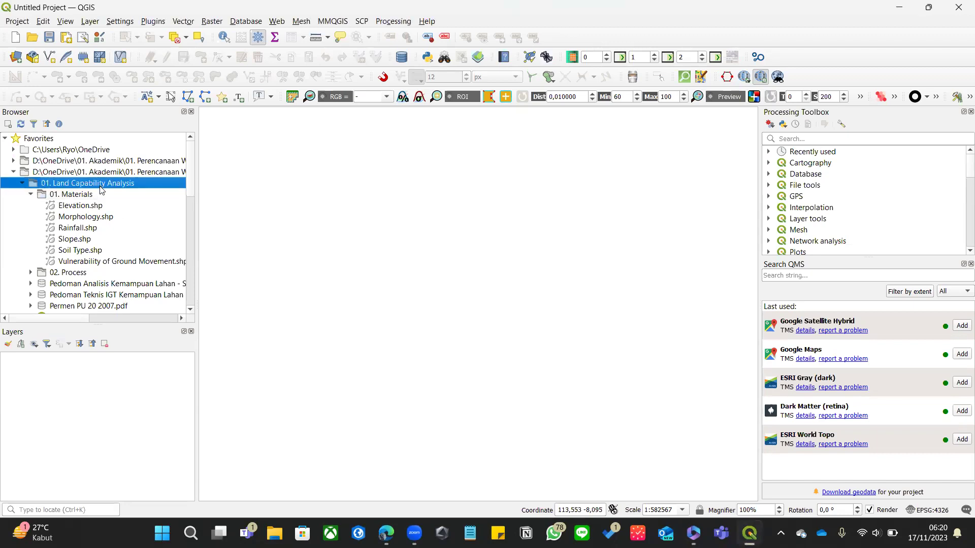
pyautogui.click(31, 195)
pyautogui.click(72, 197)
pyautogui.click(62, 187)
pyautogui.click(96, 197)
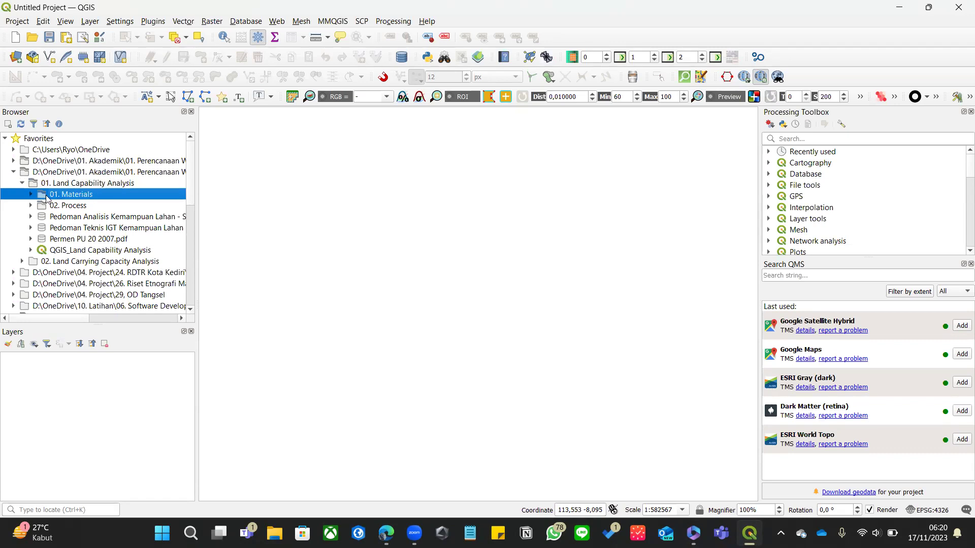
pyautogui.click(32, 196)
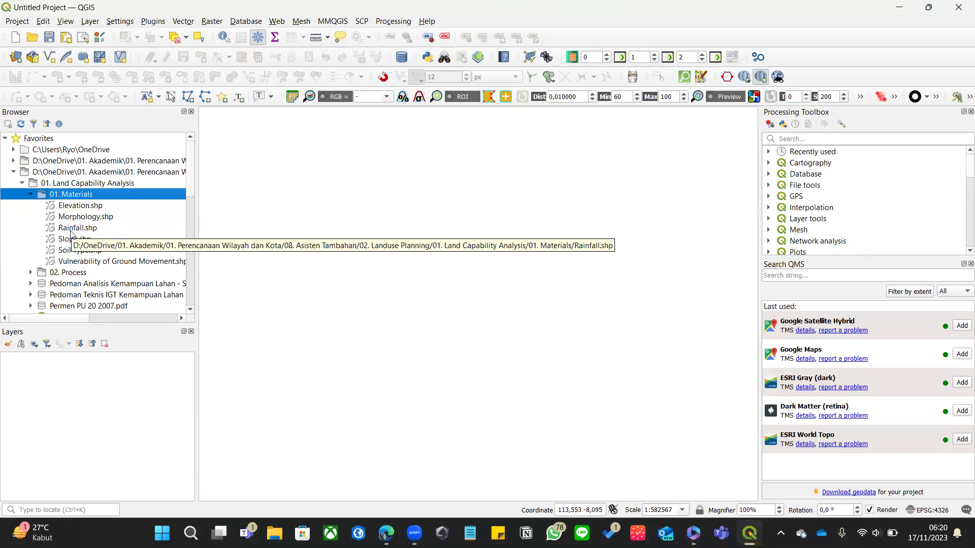
pyautogui.click(85, 273)
pyautogui.click(90, 195)
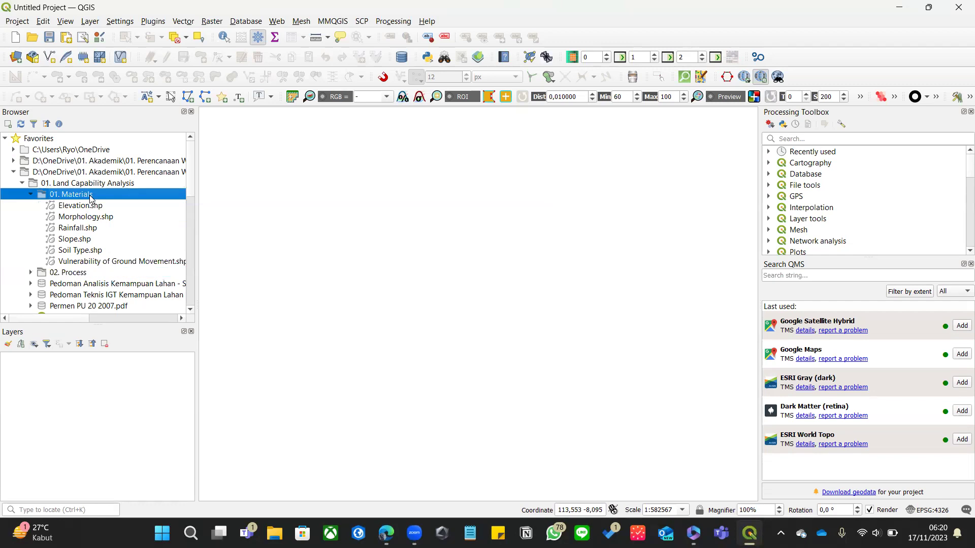
pyautogui.click(87, 207)
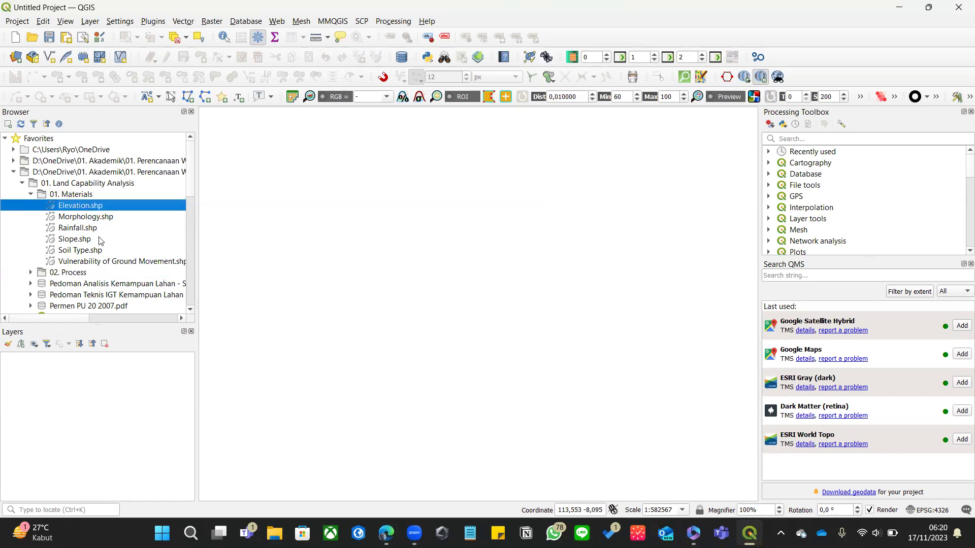
pyautogui.click(125, 266)
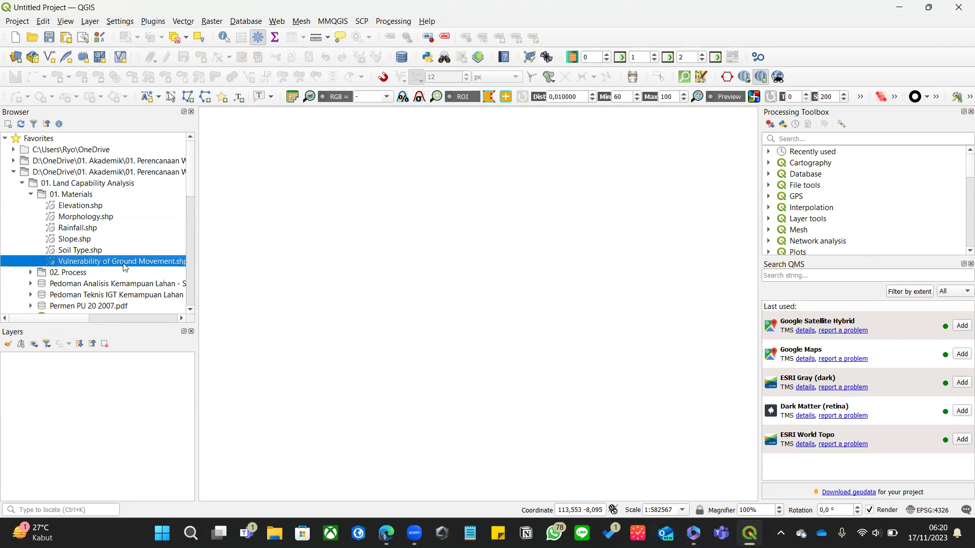
# Step: Add all six shapefiles from 01. Materials, from Elevation.shp through Vulnerability of Ground Movement.shp, to the project
pyautogui.click(99, 217)
pyautogui.click(99, 260)
pyautogui.keyDown('shift'); pyautogui.click(89, 212); pyautogui.keyUp('shift')
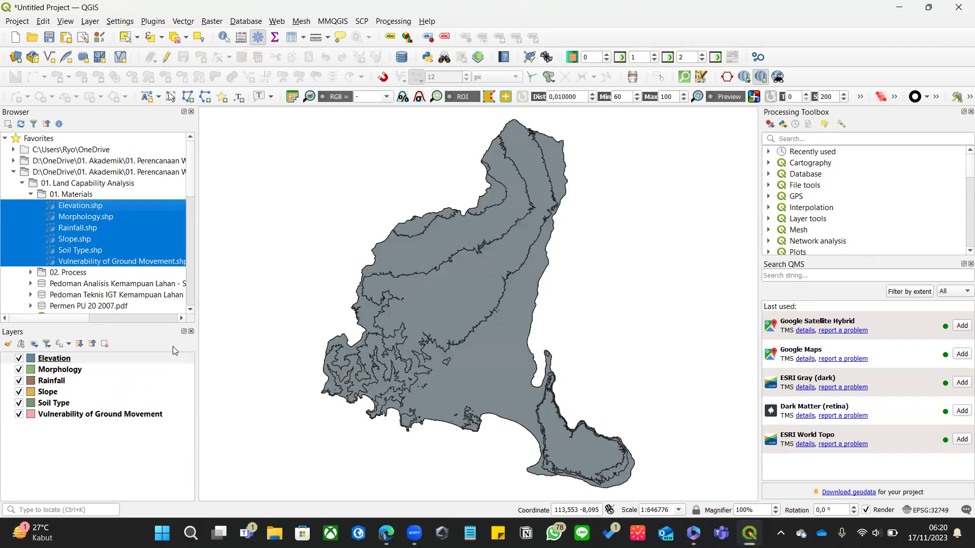
# Step: Hide the Elevation, Morphology, Rainfall, Slope and Soil Type layers one by one, leaving only Vulnerability of Ground Movement shown
pyautogui.click(20, 358)
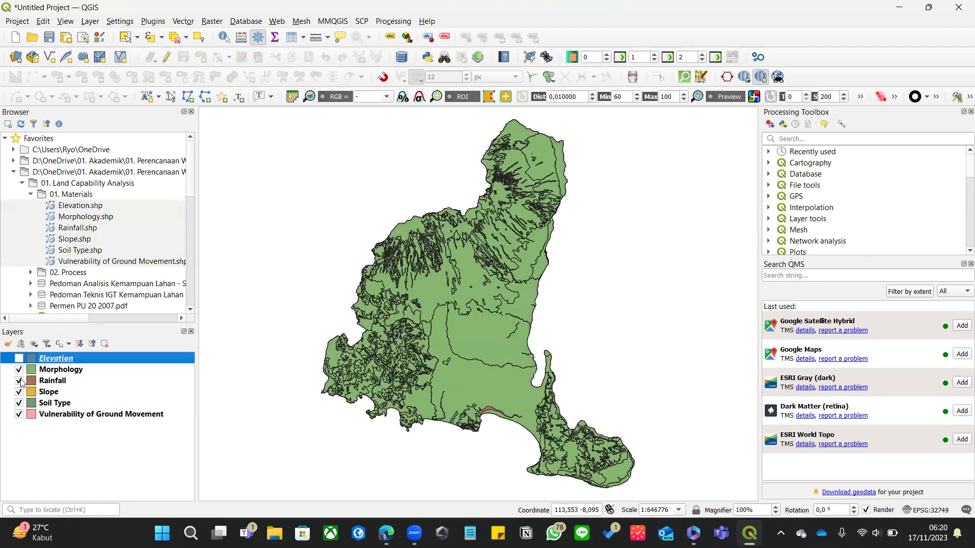
pyautogui.click(19, 370)
pyautogui.click(19, 381)
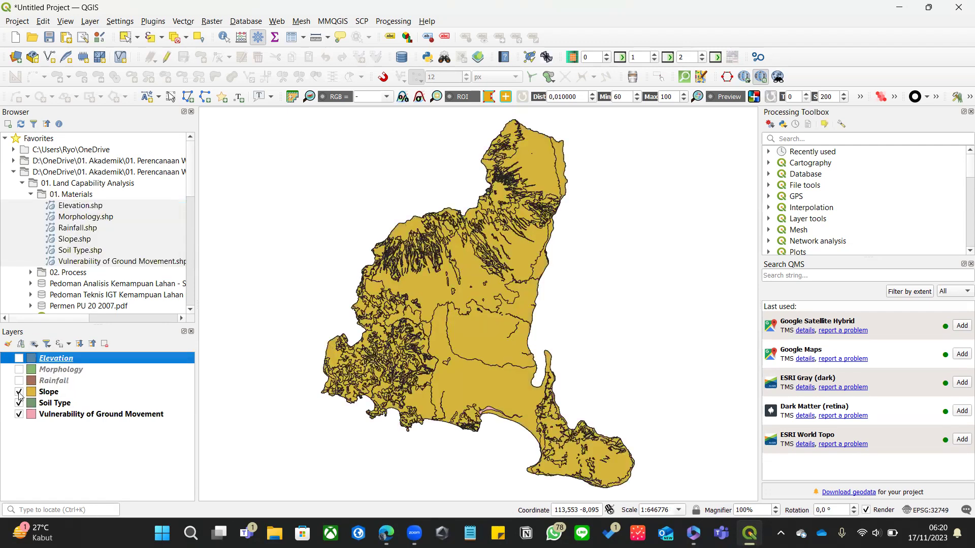
pyautogui.click(19, 392)
pyautogui.click(19, 403)
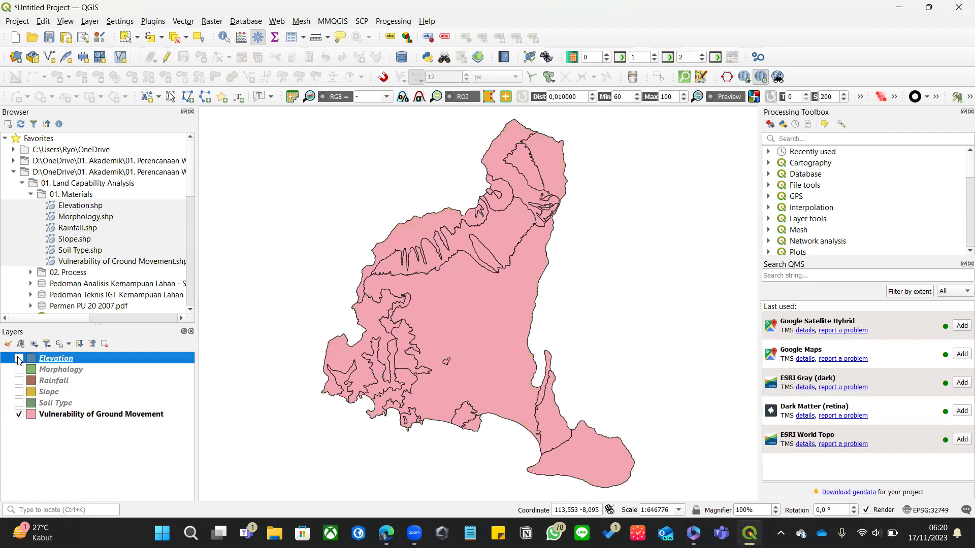
# Step: Show the Elevation layer again and review the height classes and LCU fields in its attribute table
pyautogui.click(19, 359)
pyautogui.rightClick(36, 359)
pyautogui.click(114, 222)
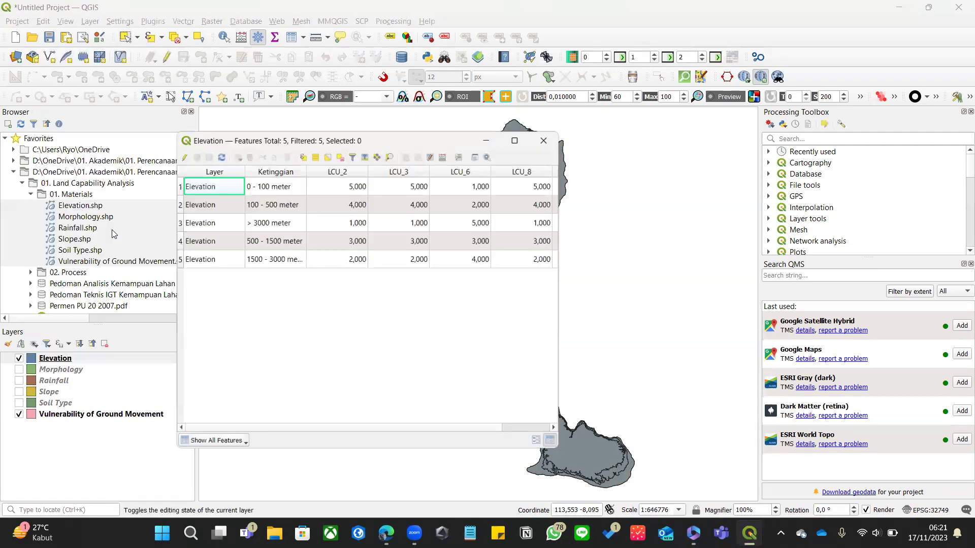
pyautogui.moveTo(288, 432); pyautogui.dragTo(426, 431)
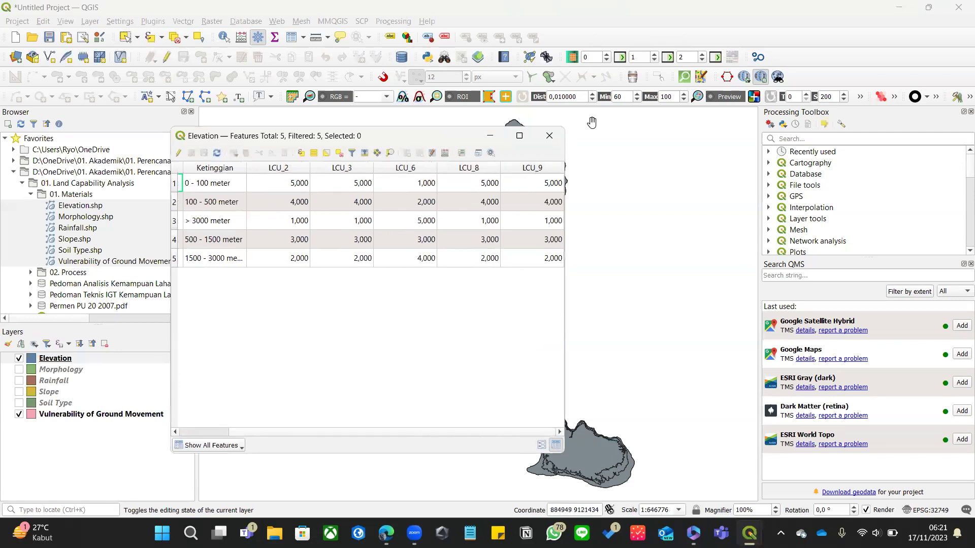
pyautogui.click(550, 135)
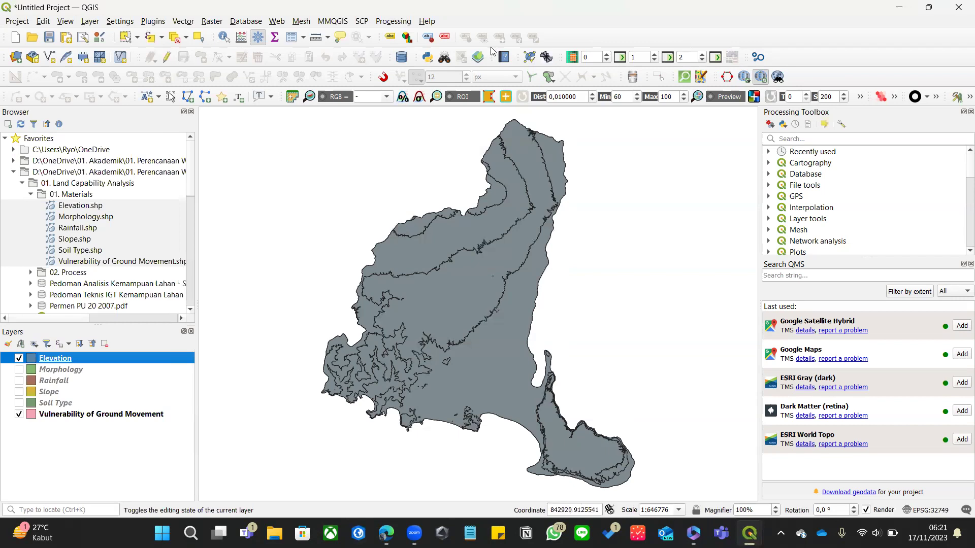
# Step: Switch to the land capability guideline PDF in the browser and read section 5.1.1 on SKL Morfologi
pyautogui.hotkey('alt', 'Tab')
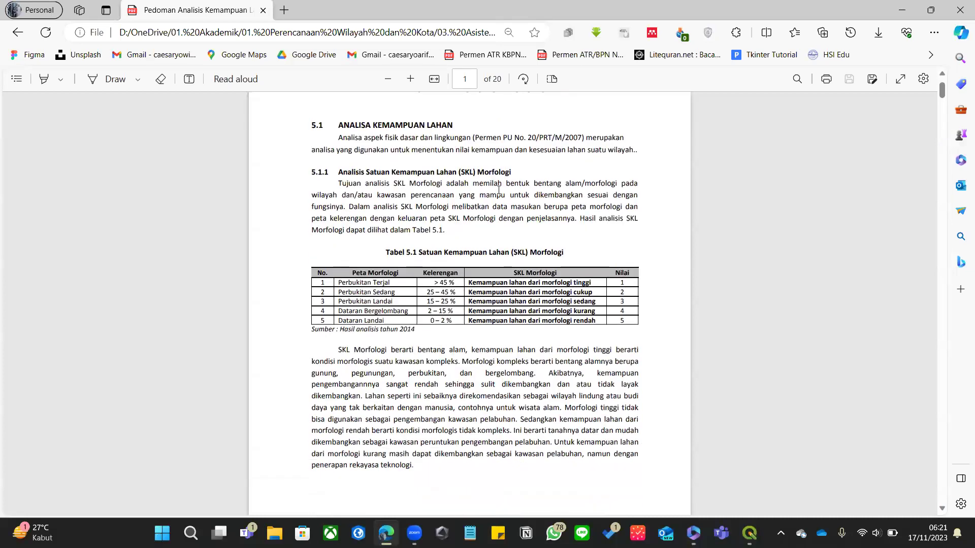
pyautogui.scroll(1, 467, 176)
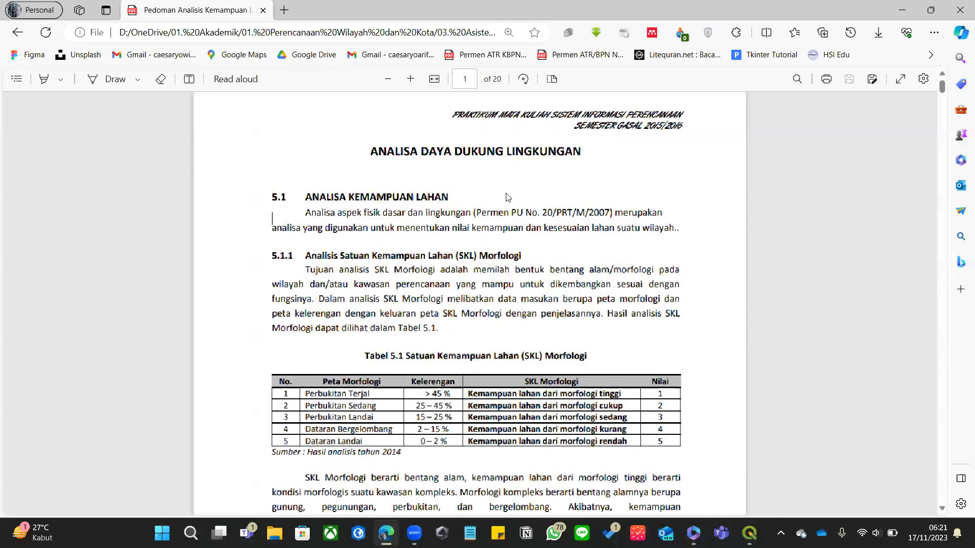
pyautogui.scroll(1, 502, 198)
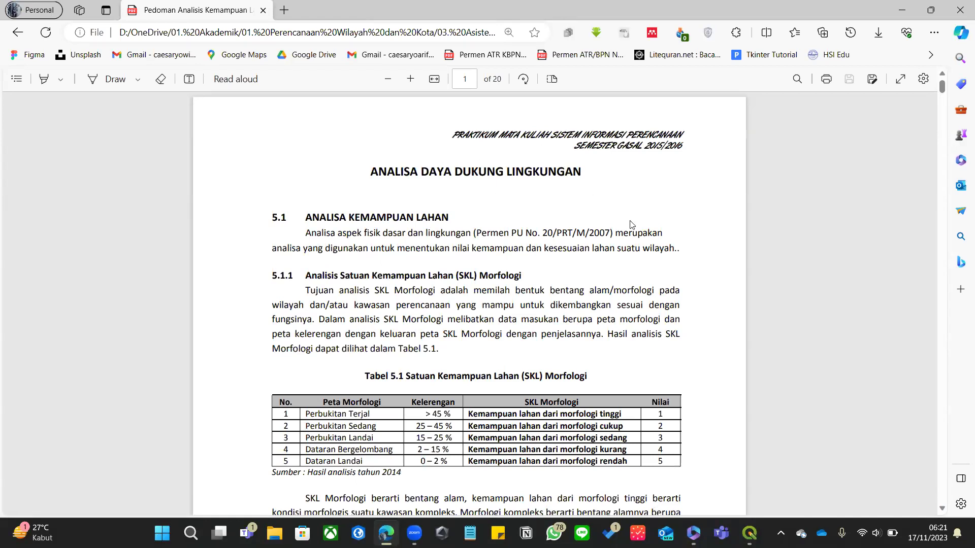
pyautogui.scroll(-2, 634, 226)
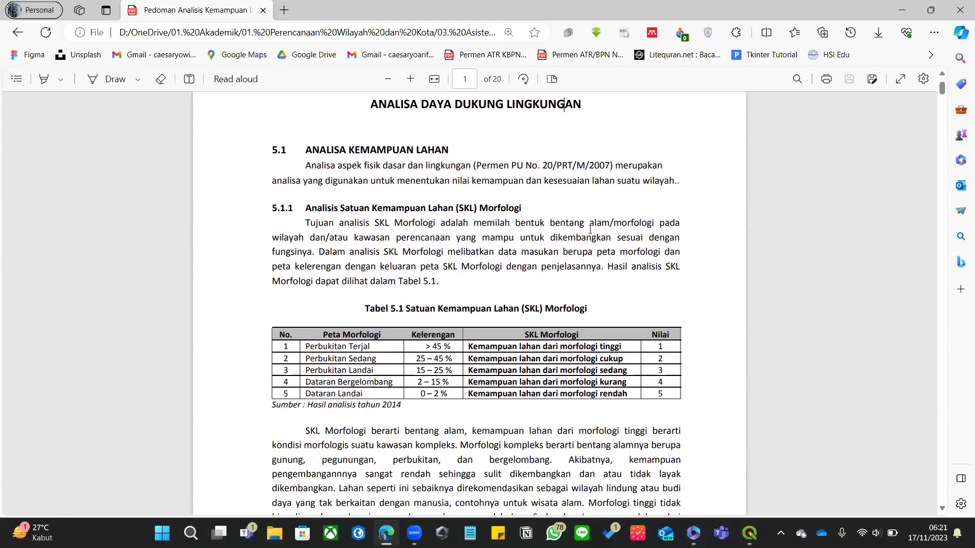
pyautogui.scroll(-1, 590, 230)
pyautogui.scroll(3, 590, 229)
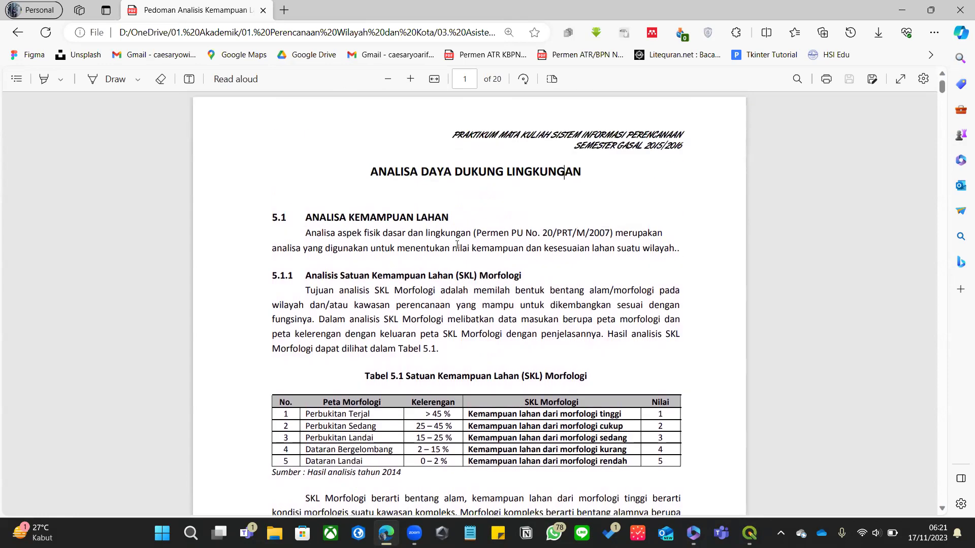
pyautogui.scroll(-6, 555, 227)
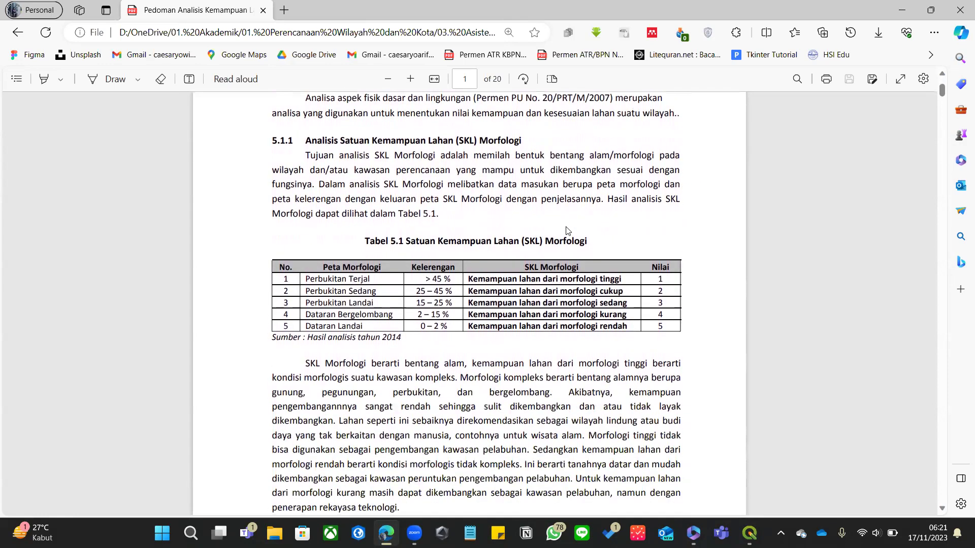
pyautogui.scroll(6, 643, 198)
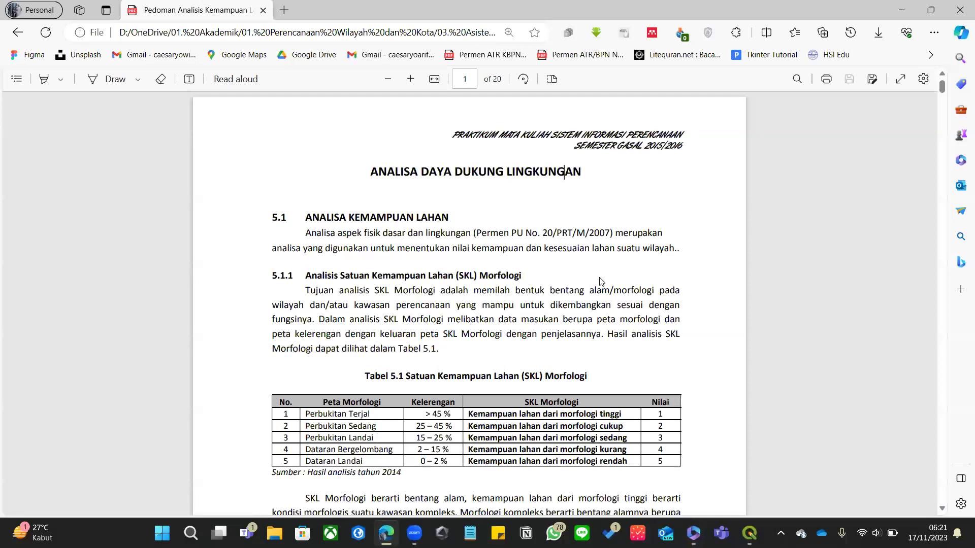
pyautogui.scroll(-2, 461, 252)
pyautogui.scroll(-2, 475, 229)
pyautogui.scroll(4, 515, 243)
pyautogui.scroll(-2, 528, 249)
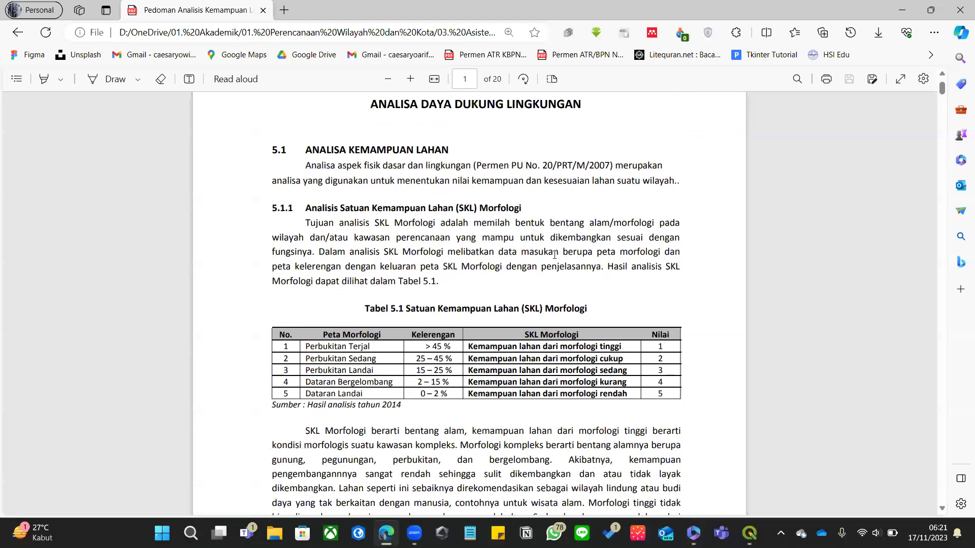
# Step: Skim the guideline's following sections on SKL Kemudahan Dikerjakan and Kestabilan Lereng, including their scoring tables
pyautogui.scroll(-10, 556, 259)
pyautogui.scroll(-10, 559, 263)
pyautogui.scroll(-10, 558, 259)
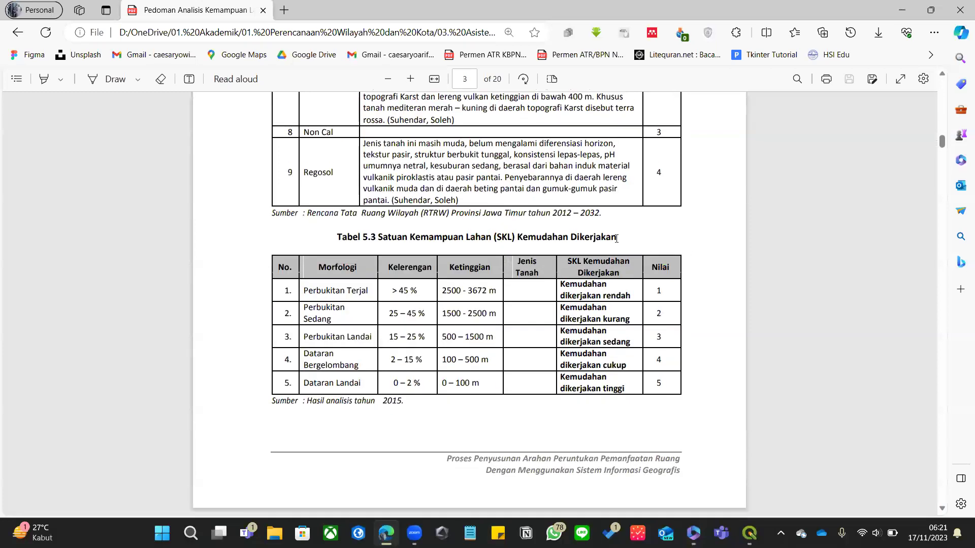
pyautogui.scroll(-10, 542, 230)
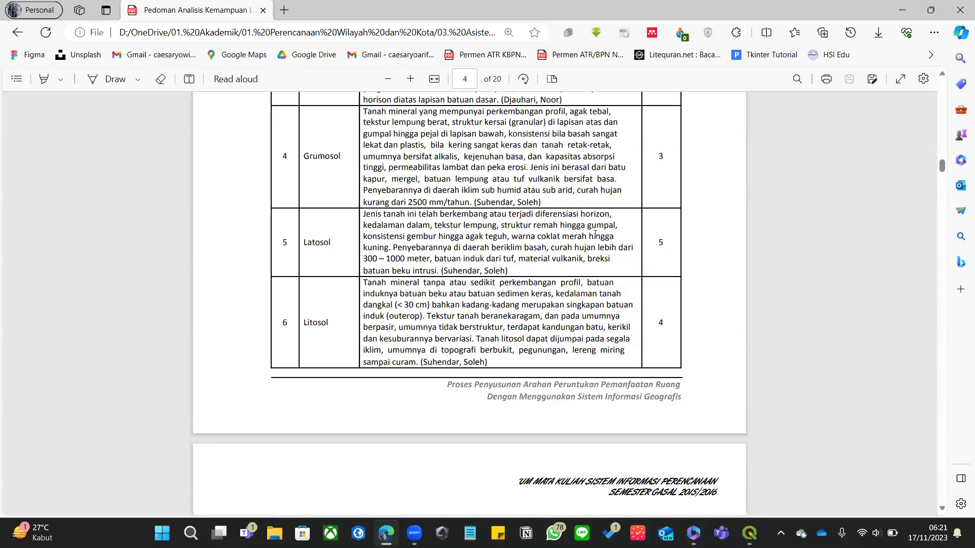
pyautogui.scroll(-1, 596, 237)
pyautogui.scroll(20, 595, 239)
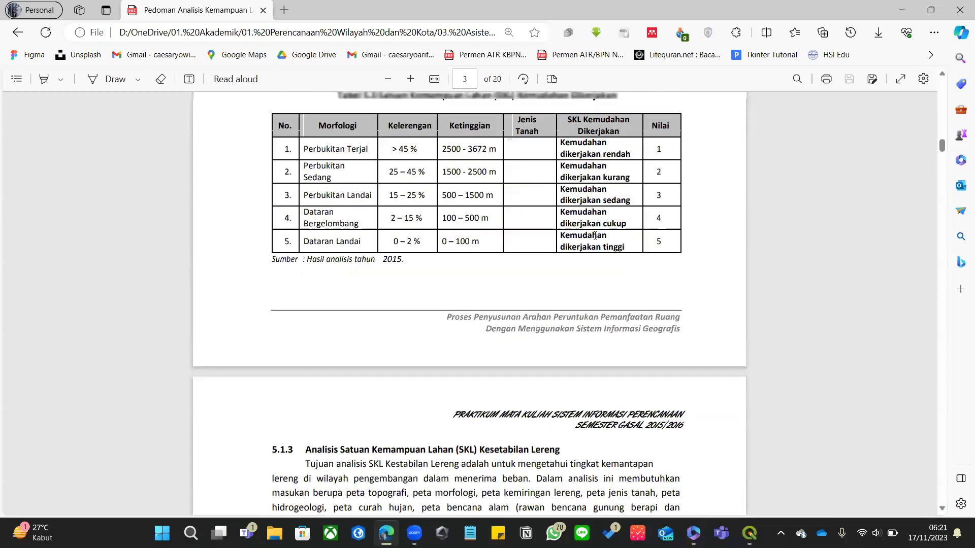
pyautogui.scroll(15, 508, 277)
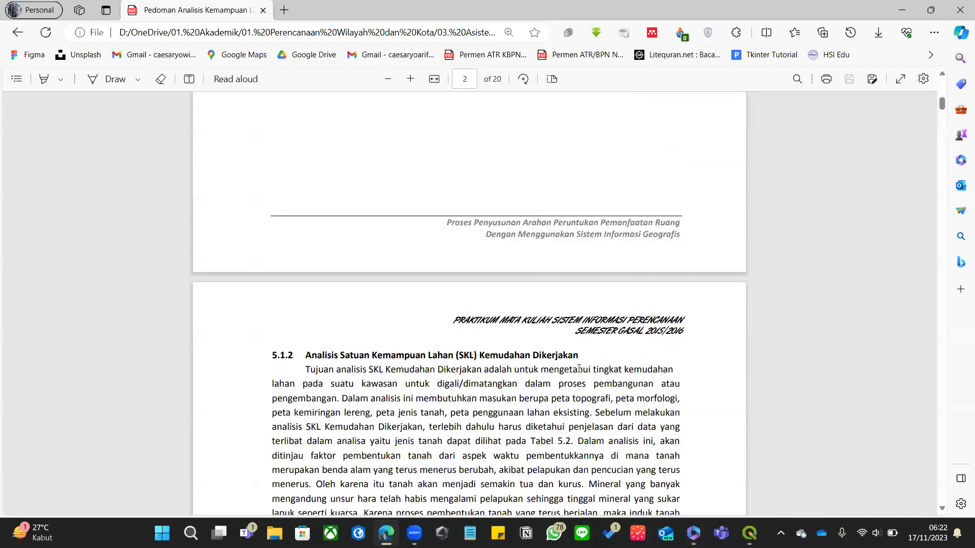
# Step: Examine the Peta Morfologi, Kelerengan and Nilai columns of Tabel 5.1 in the guideline
pyautogui.scroll(-2, 493, 332)
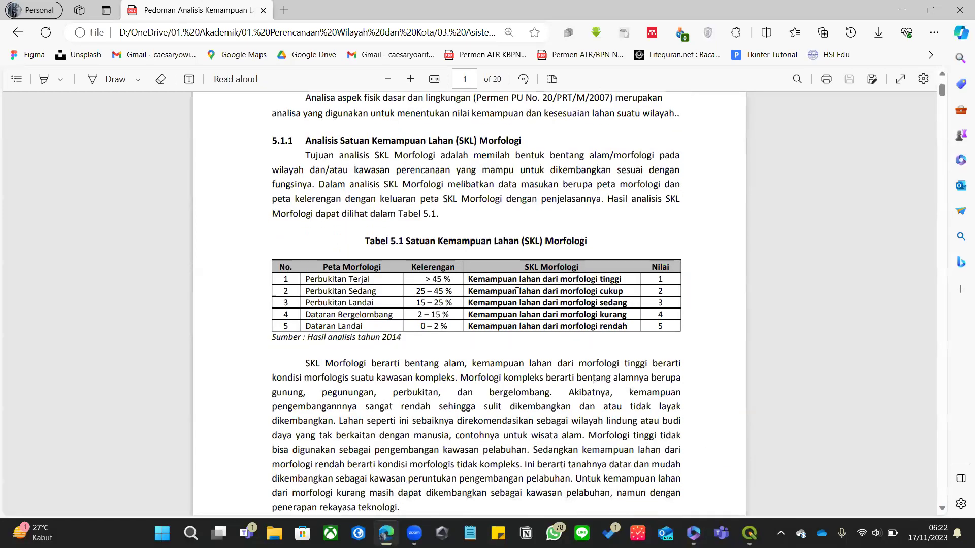
pyautogui.moveTo(664, 303); pyautogui.dragTo(659, 316)
pyautogui.click(659, 277)
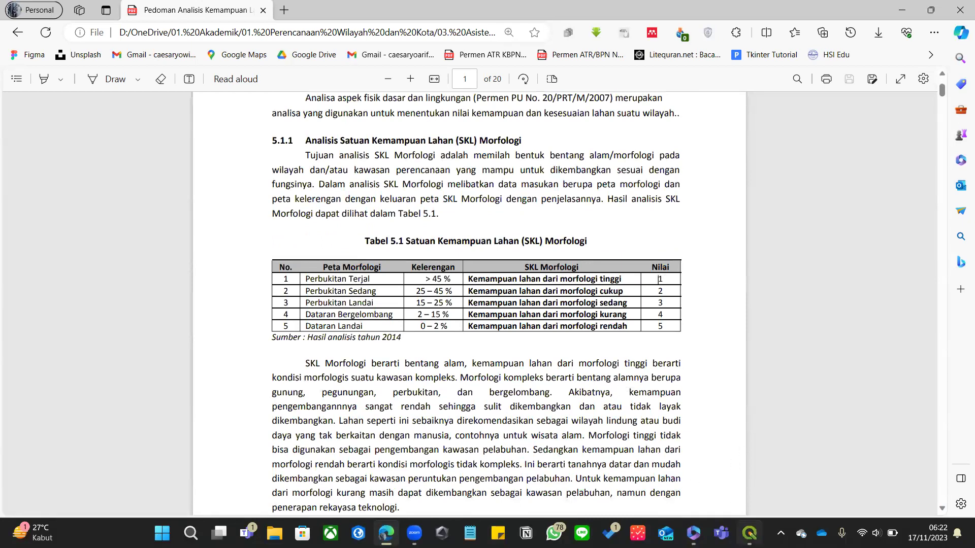
pyautogui.moveTo(749, 533)
pyautogui.click(749, 469)
pyautogui.click(392, 531)
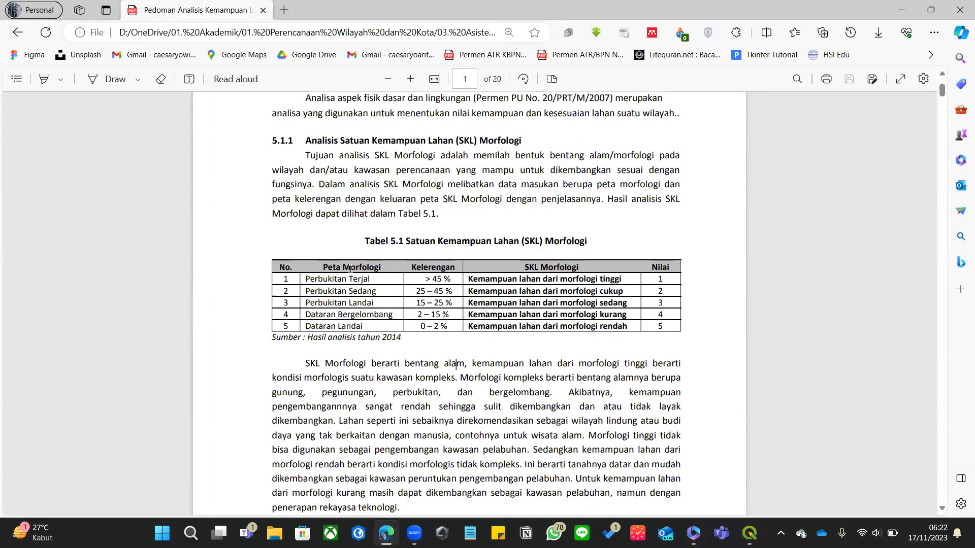
pyautogui.doubleClick(351, 269)
pyautogui.click(354, 277)
pyautogui.click(441, 272)
# Step: Switch to QGIS, show Morphology in place of Elevation, and open the Morphology attribute table in edit mode
pyautogui.click(750, 533)
pyautogui.click(19, 358)
pyautogui.click(19, 369)
pyautogui.rightClick(41, 370)
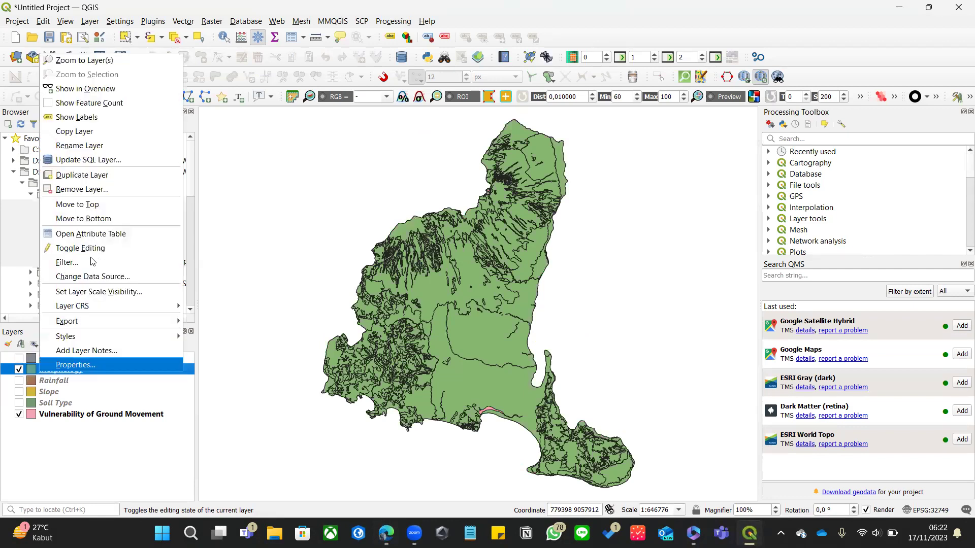
pyautogui.click(105, 235)
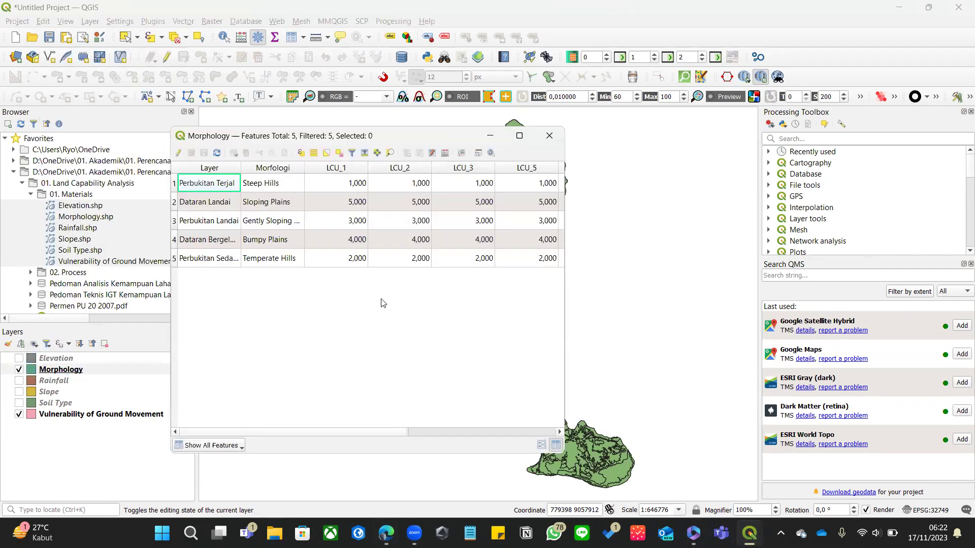
pyautogui.moveTo(341, 431)
pyautogui.mouseDown()
pyautogui.moveTo(526, 435)
pyautogui.moveTo(325, 432)
pyautogui.mouseUp()
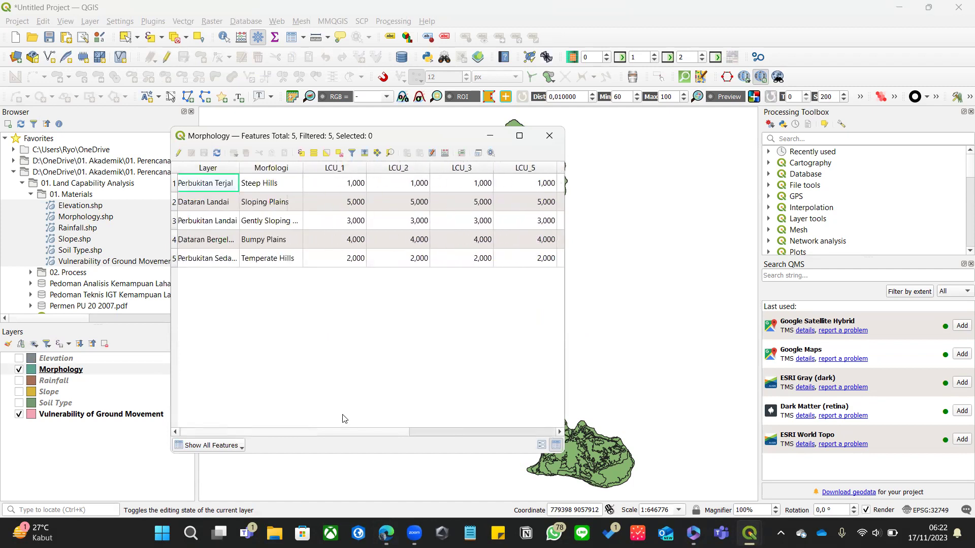
pyautogui.click(177, 153)
pyautogui.click(406, 152)
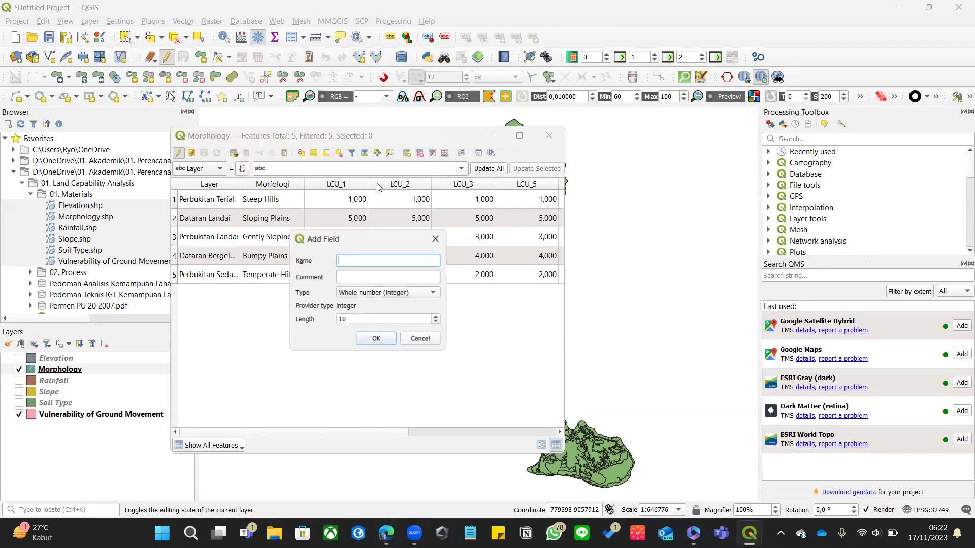
pyautogui.write('LCU_1')
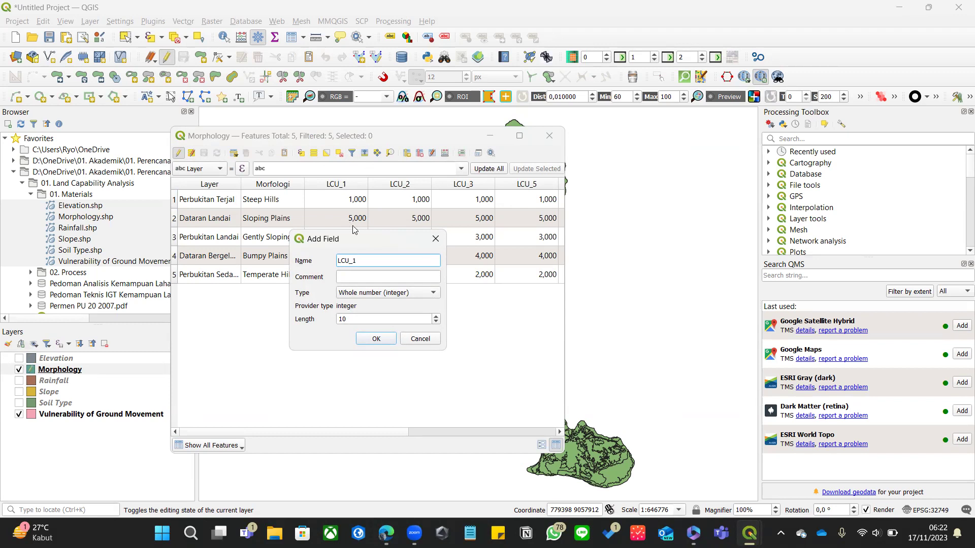
pyautogui.click(369, 297)
pyautogui.click(383, 317)
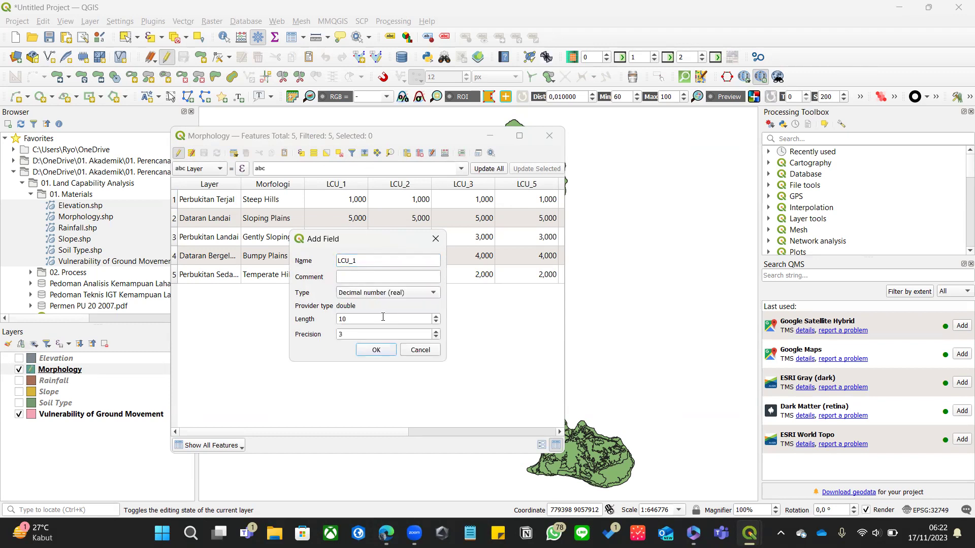
pyautogui.click(402, 261)
pyautogui.click(429, 350)
# Step: Review the LCU fields across the Morphology attribute table
pyautogui.moveTo(354, 432); pyautogui.dragTo(553, 425)
pyautogui.moveTo(469, 429); pyautogui.dragTo(317, 429)
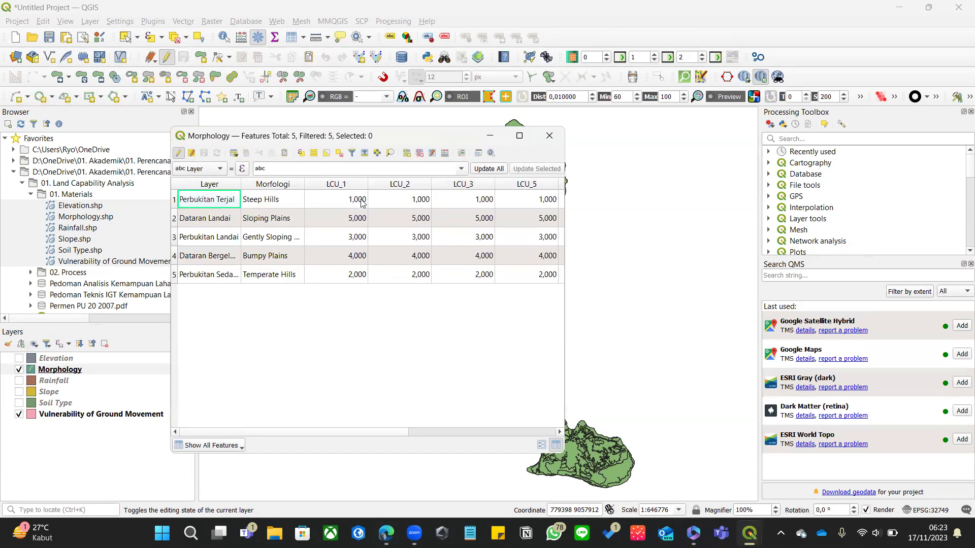
# Step: Look up Perbukitan Terjal in the guideline's Tabel 5.1 and enter 1,000 as its LCU_1 score in the QGIS Morphology table
pyautogui.click(387, 532)
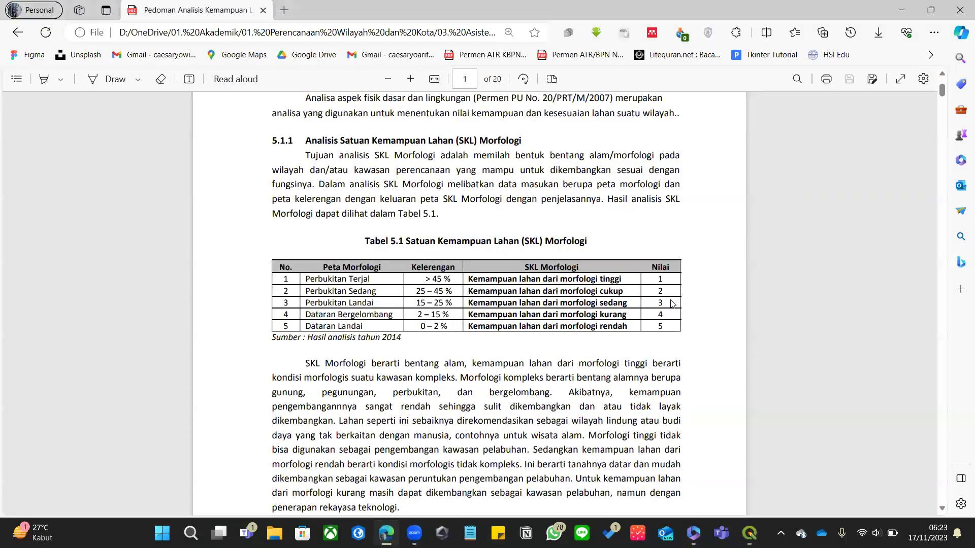
pyautogui.moveTo(306, 279); pyautogui.dragTo(377, 282)
pyautogui.click(346, 282)
pyautogui.hotkey('alt', 'Tab')
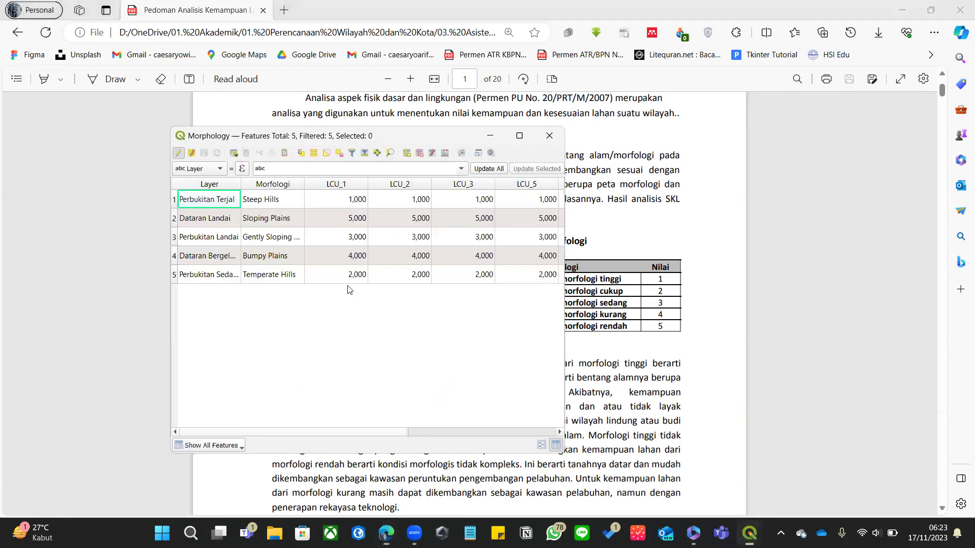
pyautogui.doubleClick(338, 202)
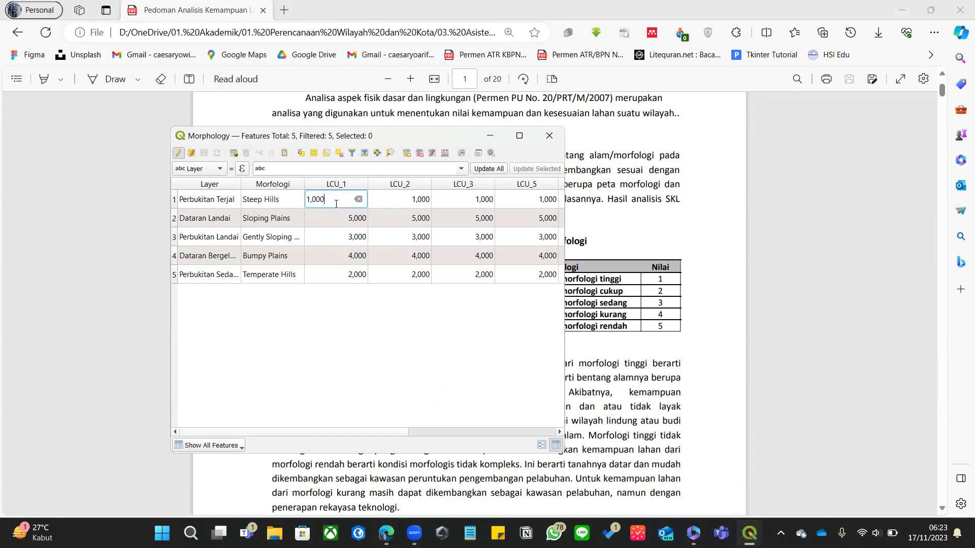
pyautogui.write('1')
pyautogui.press('Return')
# Step: Check the Dataran Landai score in Tabel 5.1 and enter 5,000 as that row's LCU_1 value in the Morphology table
pyautogui.moveTo(382, 136); pyautogui.dragTo(757, 187)
pyautogui.click(484, 323)
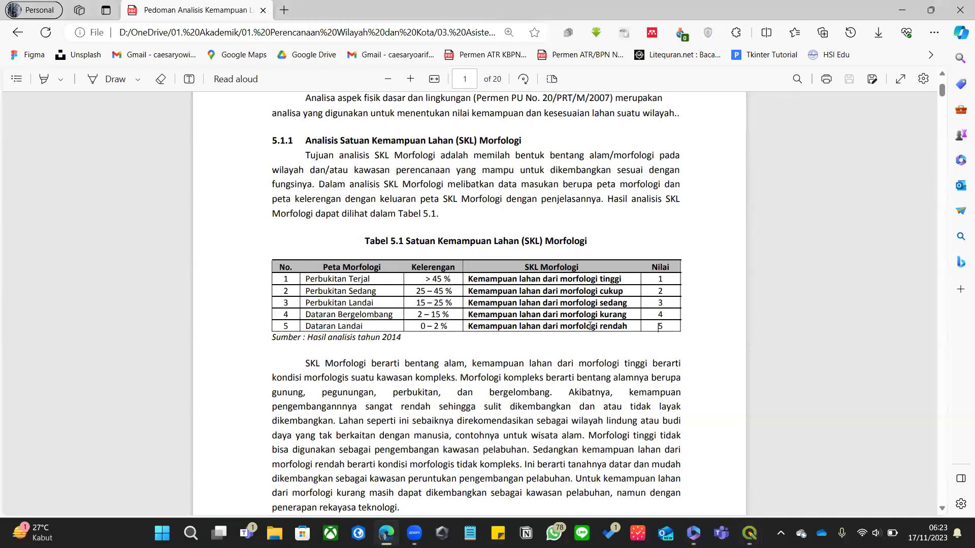
pyautogui.hotkey('alt', 'Tab')
pyautogui.doubleClick(742, 248)
pyautogui.write('5000')
pyautogui.press('Return')
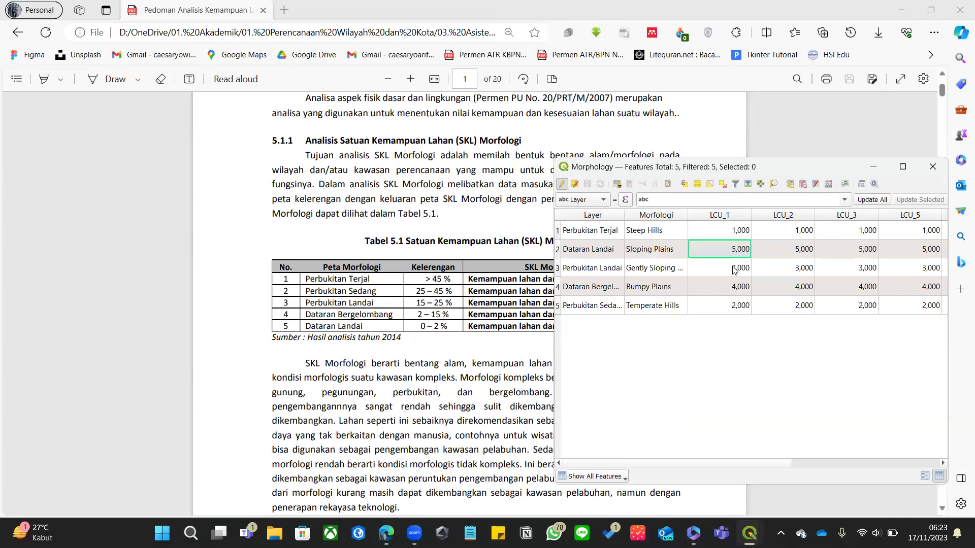
# Step: Compare the LCU_1 scores of Perbukitan Landai, Dataran Bergelombang and Perbukitan Sedang with the Nilai column of Tabel 5.1
pyautogui.doubleClick(739, 269)
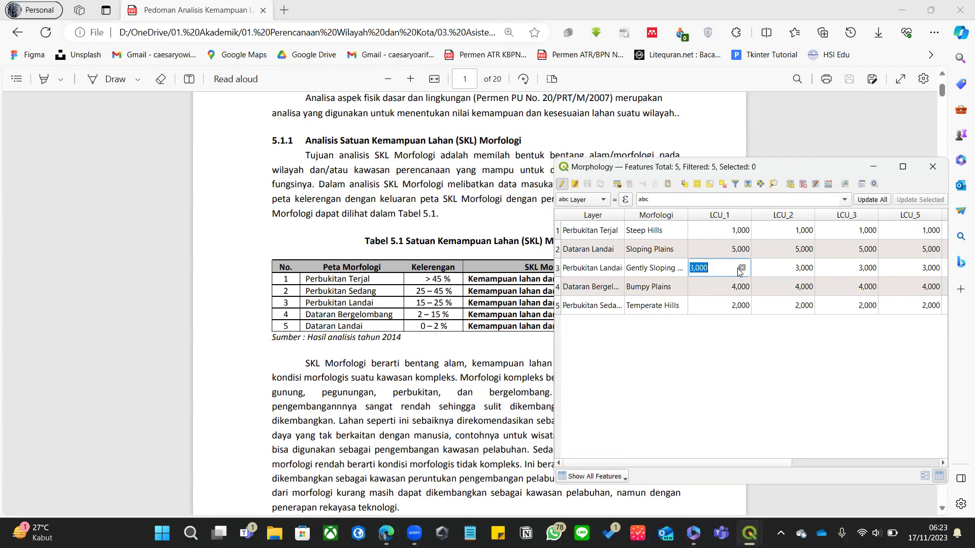
pyautogui.doubleClick(719, 288)
pyautogui.click(725, 311)
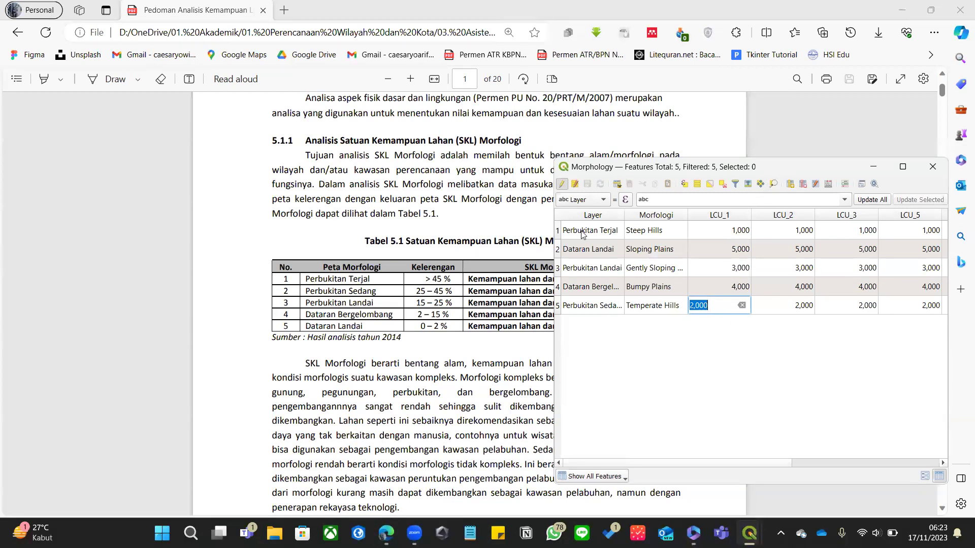
pyautogui.moveTo(786, 170); pyautogui.dragTo(676, 155)
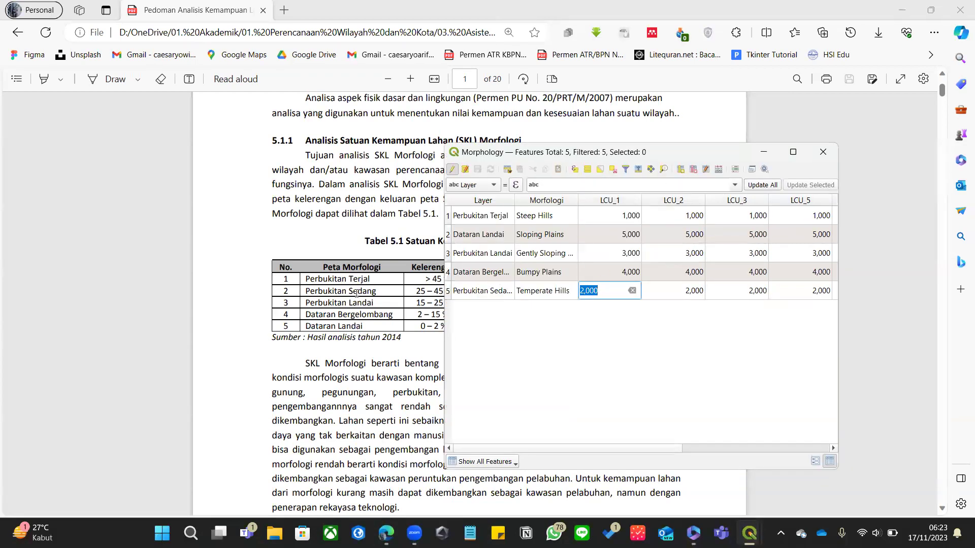
pyautogui.click(399, 286)
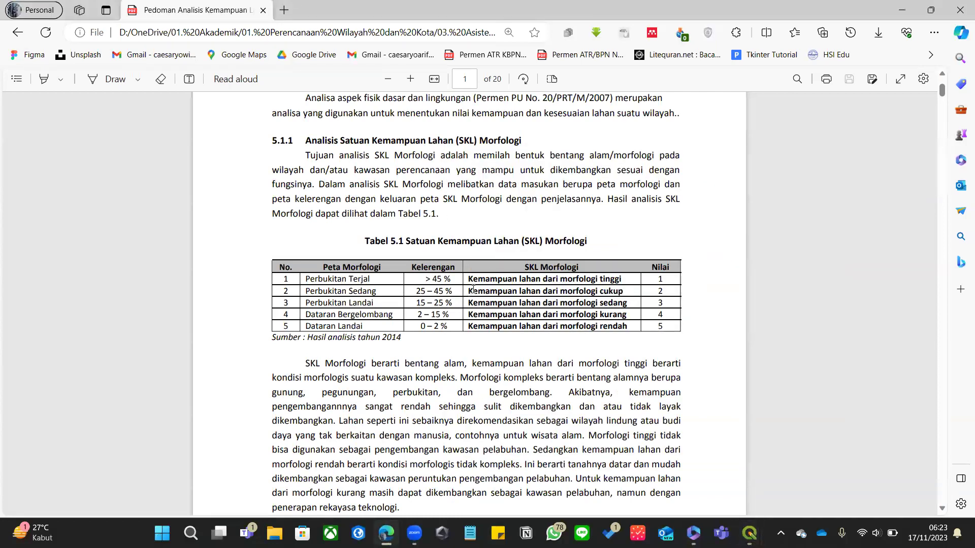
pyautogui.hotkey('alt', 'Tab')
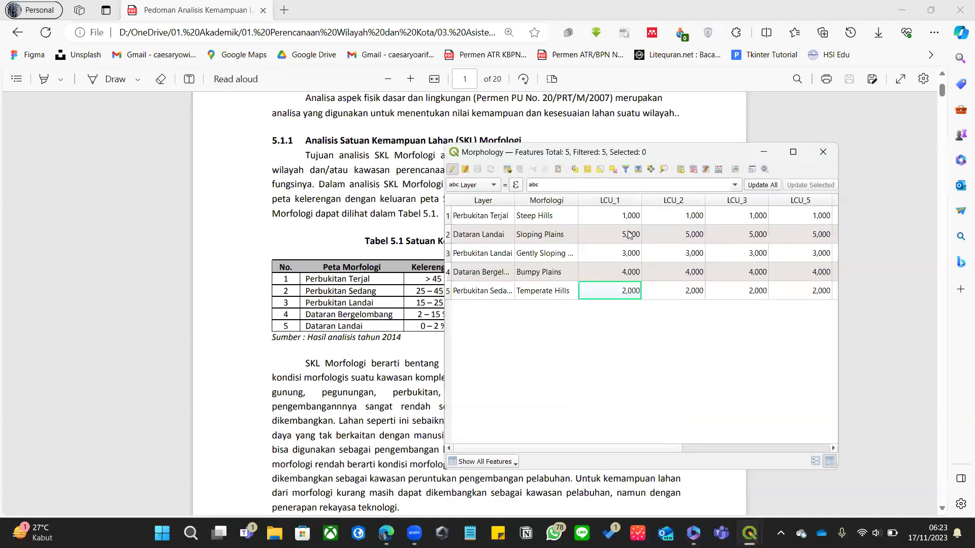
# Step: View all LCU fields of the Morphology table at full size, and restore it as a smaller window over the guideline
pyautogui.moveTo(518, 153); pyautogui.dragTo(61, 153)
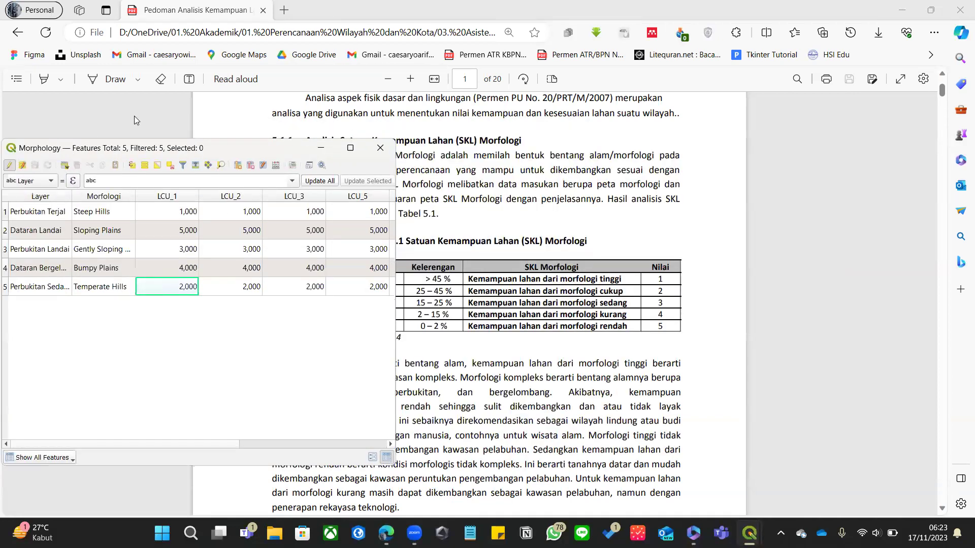
pyautogui.moveTo(270, 139); pyautogui.dragTo(270, 139)
pyautogui.click(355, 146)
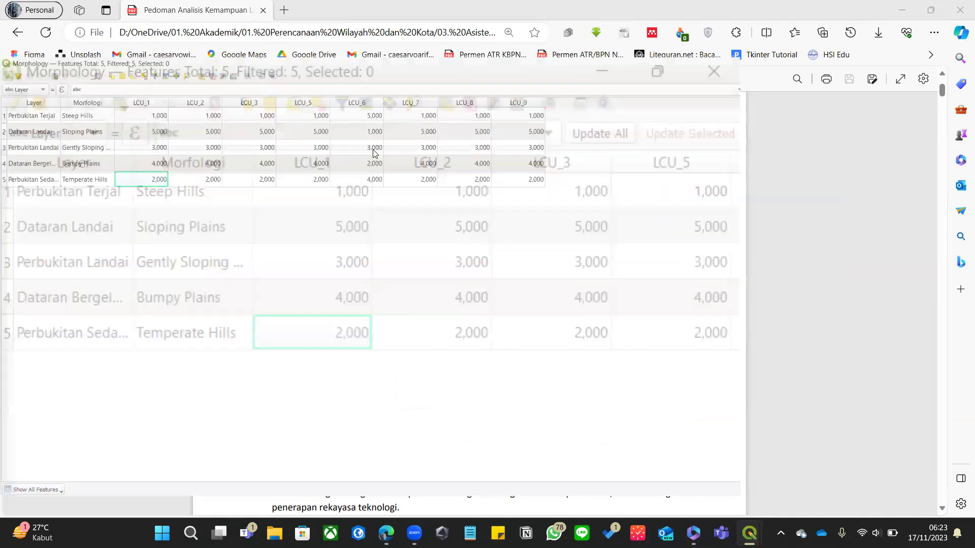
pyautogui.press('super+Down')
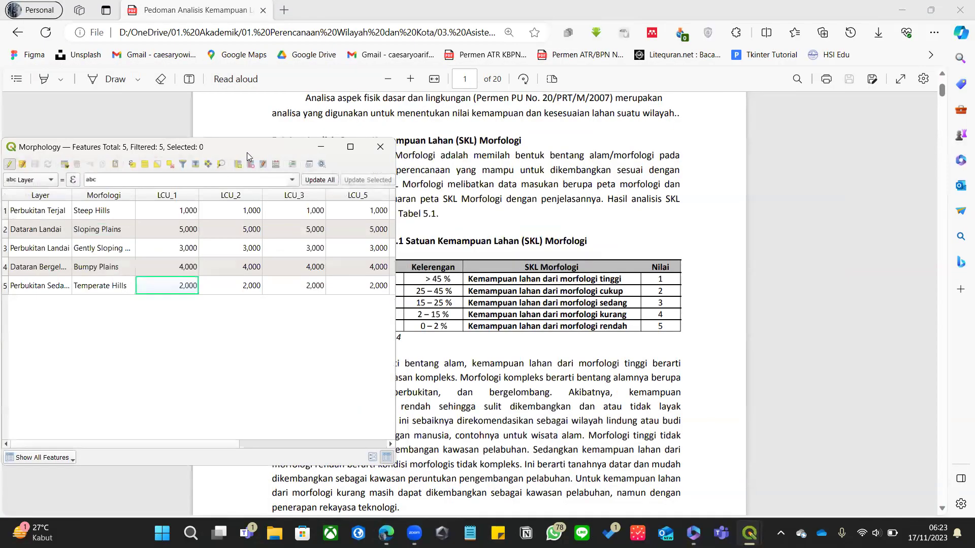
pyautogui.moveTo(258, 152); pyautogui.dragTo(332, 101)
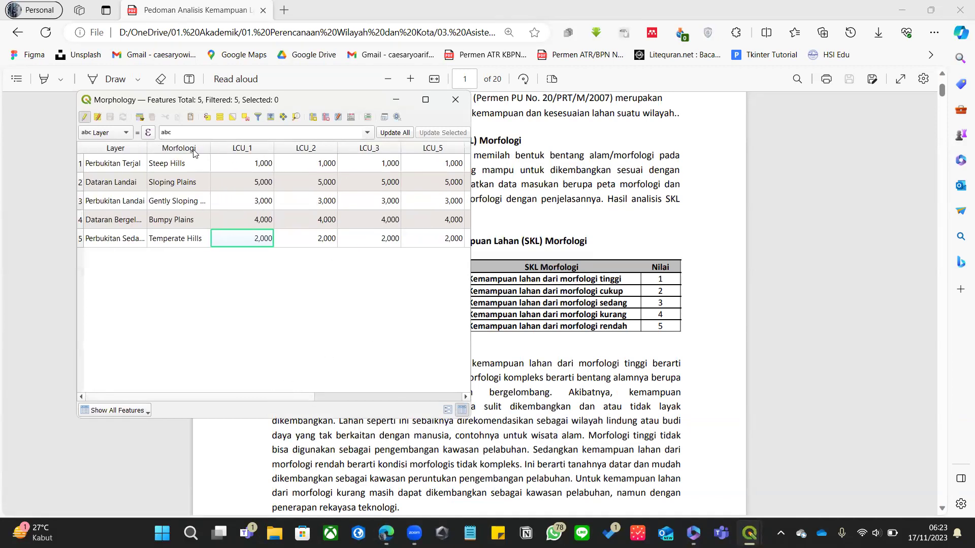
# Step: Find Tabel 5.3 on SKL Kemudahan Dikerjakan in the guideline and place the Morphology attribute table alongside it
pyautogui.scroll(-2, 582, 242)
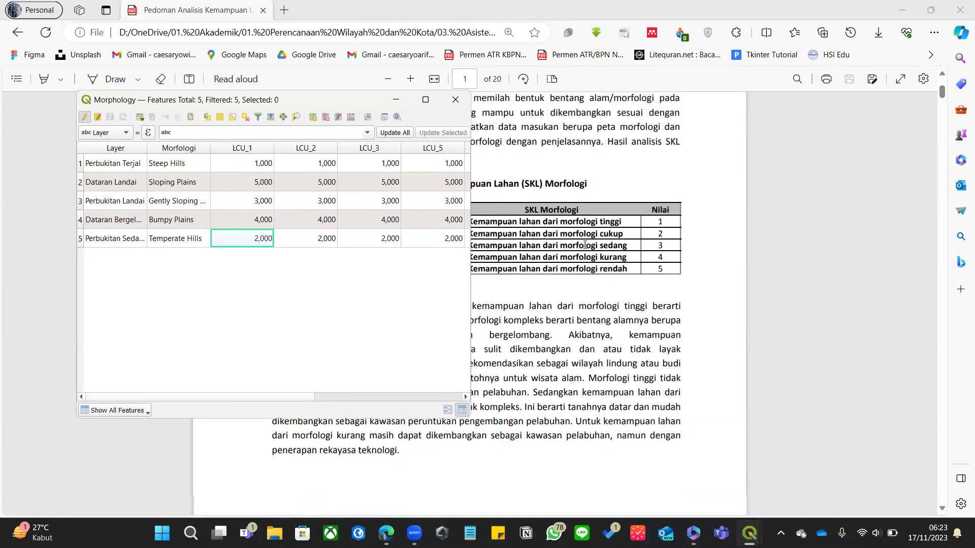
pyautogui.click(588, 245)
pyautogui.hotkey('alt', 'Tab')
pyautogui.scroll(-15, 584, 252)
pyautogui.scroll(-10, 584, 254)
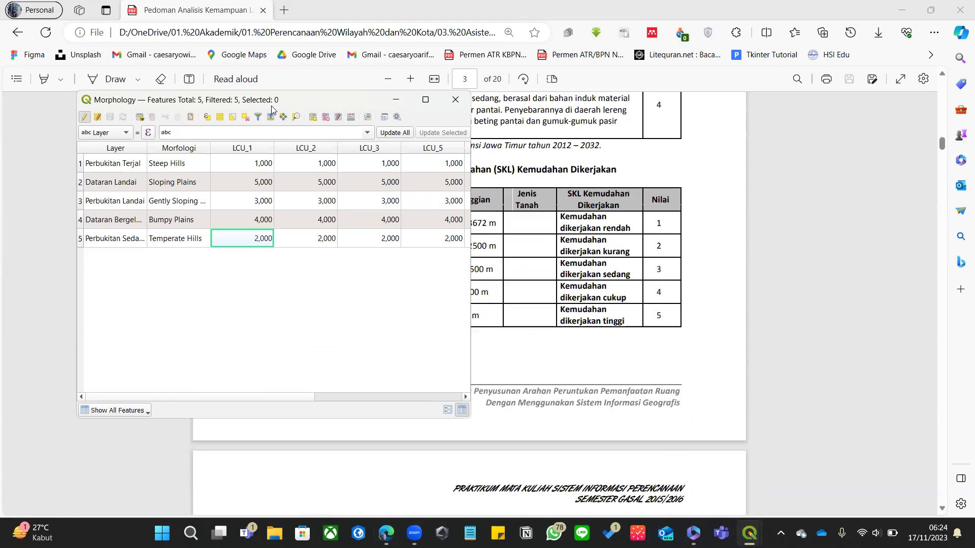
pyautogui.moveTo(273, 108); pyautogui.dragTo(139, 118)
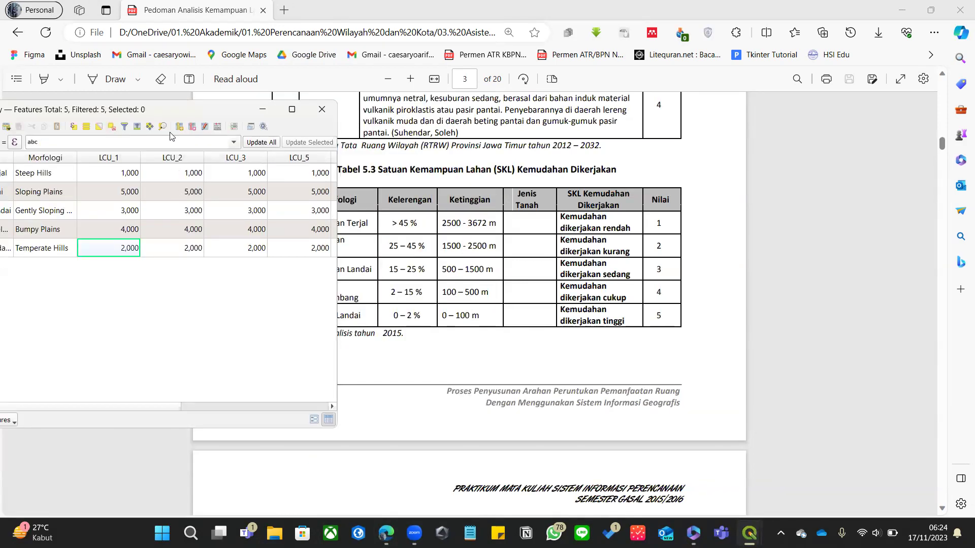
pyautogui.click(263, 109)
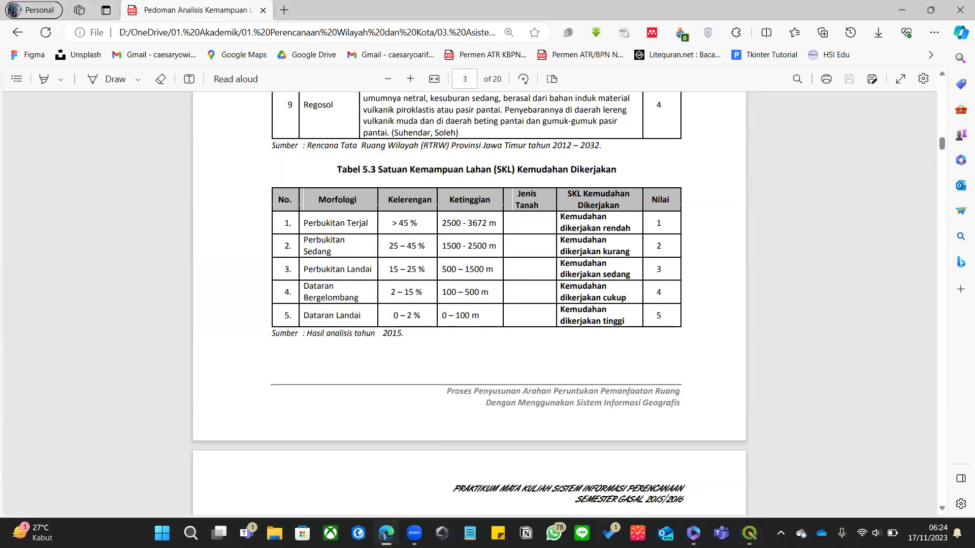
pyautogui.moveTo(749, 533)
pyautogui.click(813, 490)
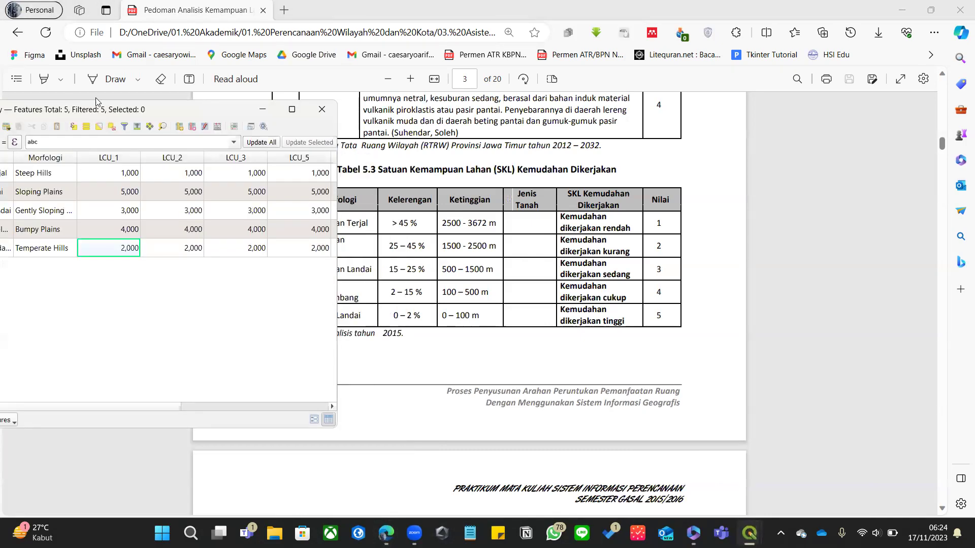
pyautogui.moveTo(116, 104); pyautogui.dragTo(280, 125)
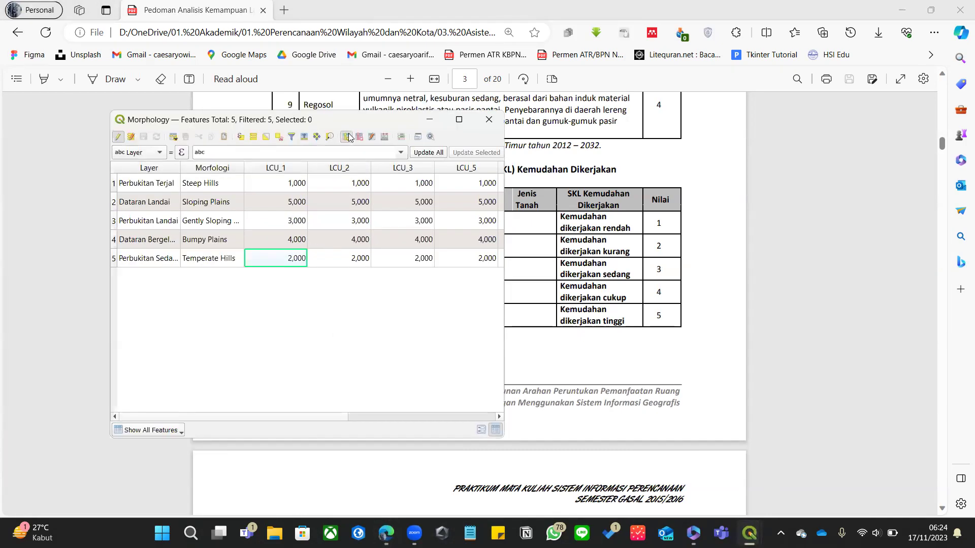
pyautogui.click(346, 136)
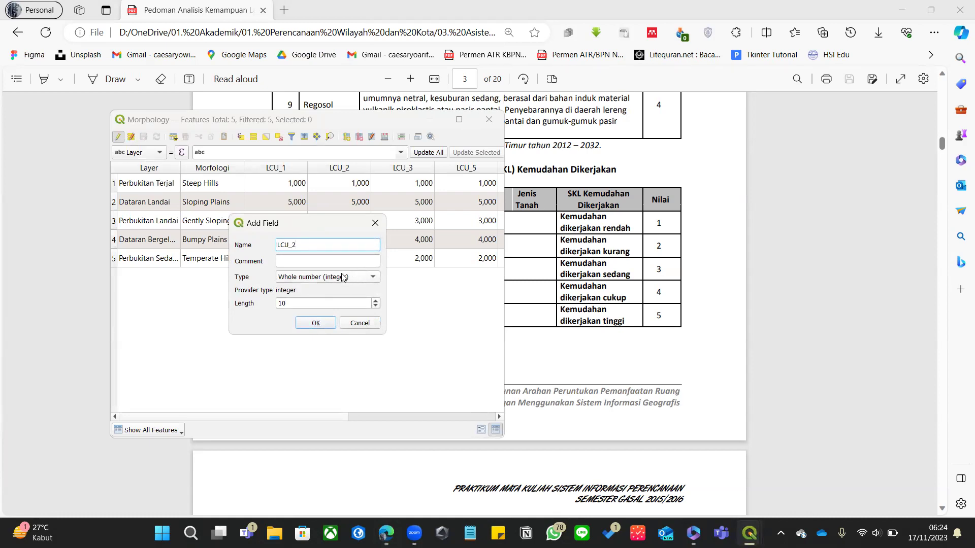
pyautogui.click(343, 277)
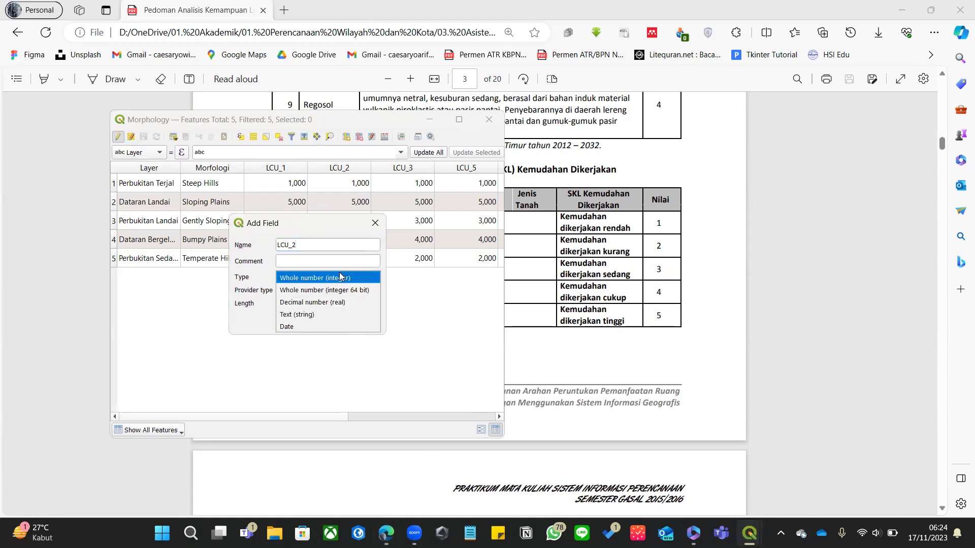
pyautogui.click(338, 302)
pyautogui.click(355, 335)
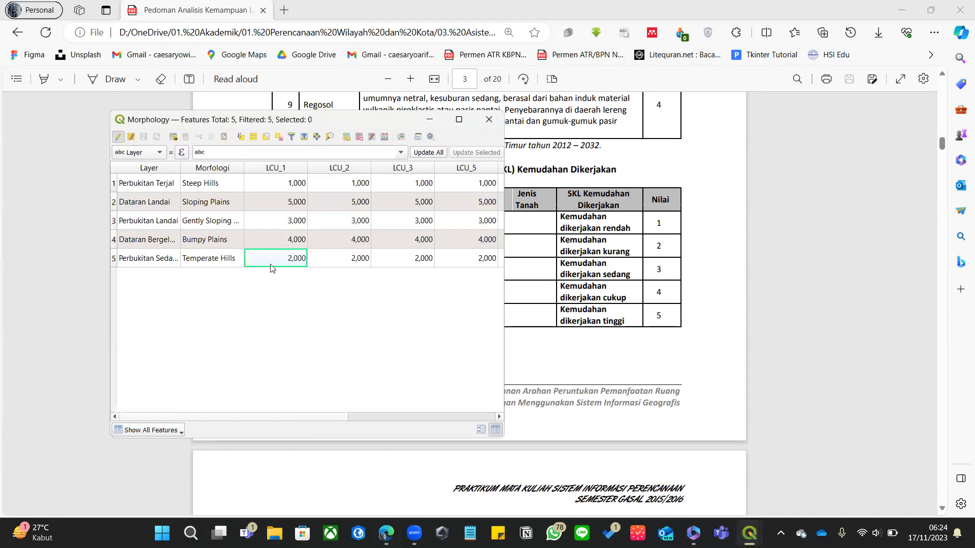
# Step: Find the SKL Kestabilan Lereng scoring table in the guideline and compare its Morfologi scores with the Morphology attribute table
pyautogui.moveTo(334, 418); pyautogui.dragTo(299, 421)
pyautogui.click(594, 215)
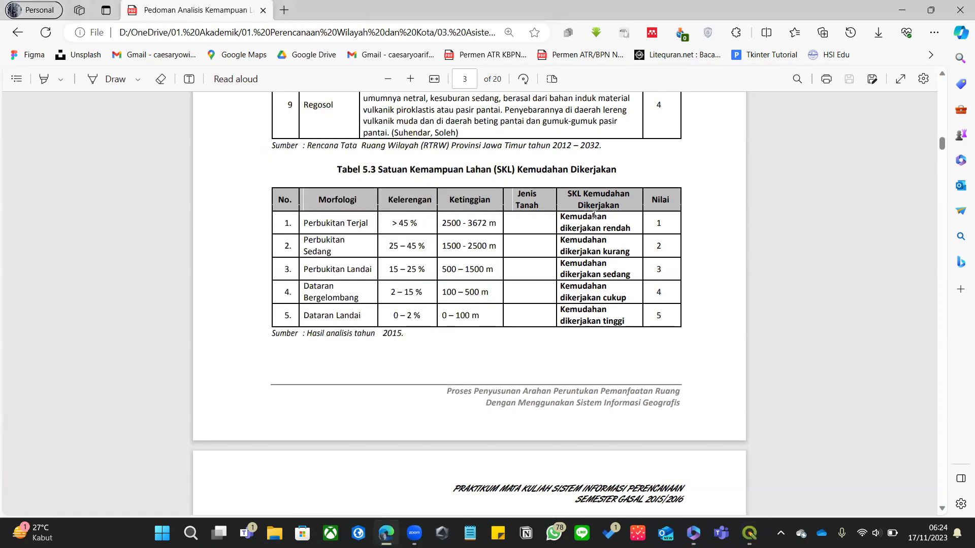
pyautogui.scroll(-10, 595, 215)
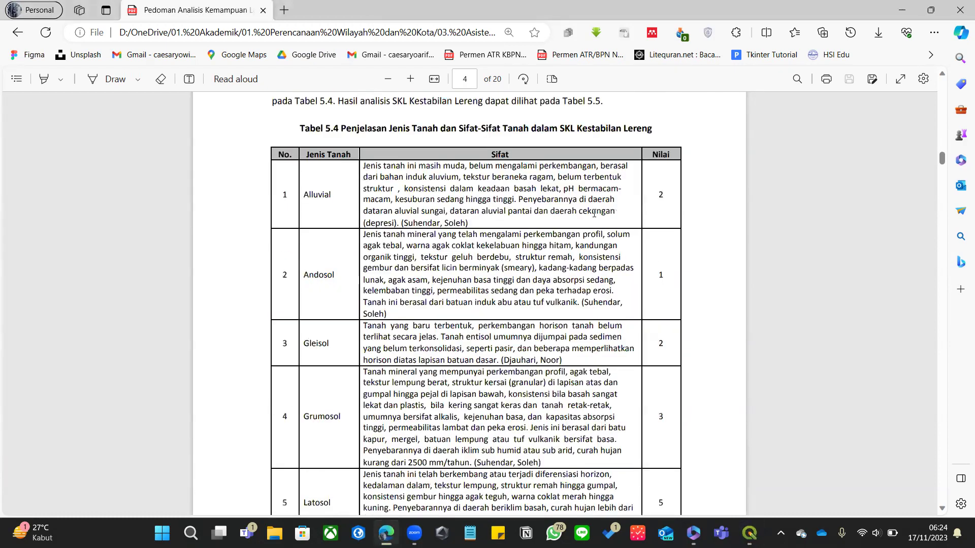
pyautogui.hotkey('alt', 'Tab')
pyautogui.scroll(-15, 594, 214)
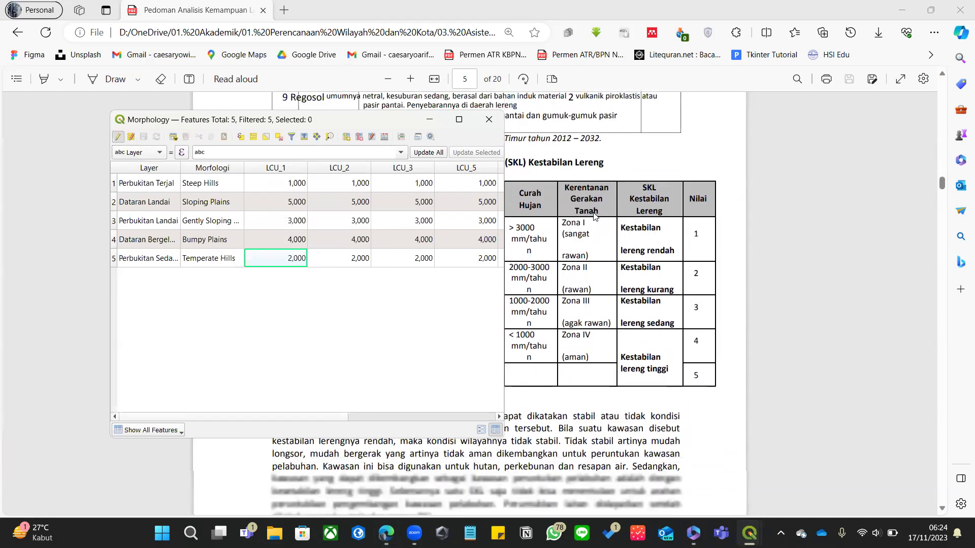
pyautogui.scroll(-3, 595, 215)
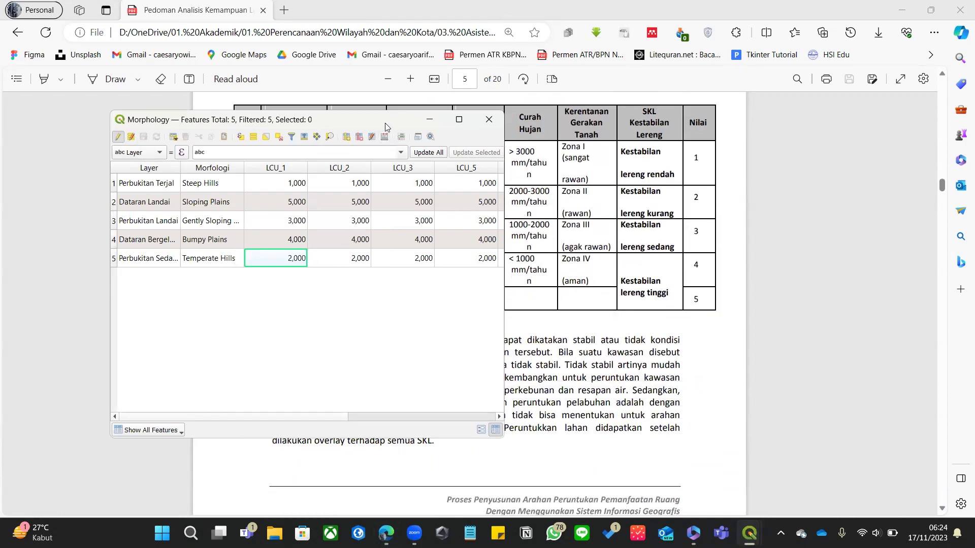
pyautogui.moveTo(385, 123); pyautogui.dragTo(369, 200)
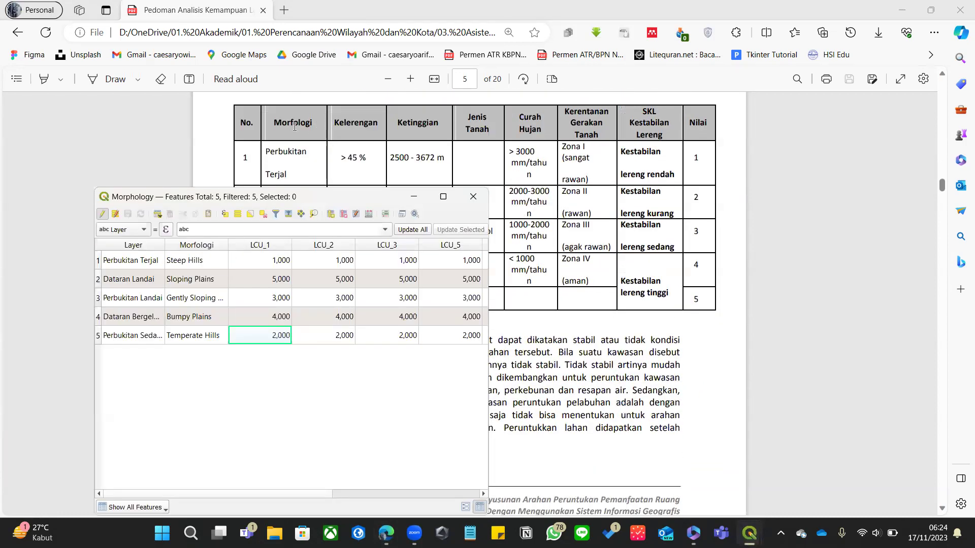
# Step: Examine the input columns of Tabel 5.7 on SKL Kestabilan Pondasi against the Morphology table's LCU fields
pyautogui.scroll(-10, 607, 154)
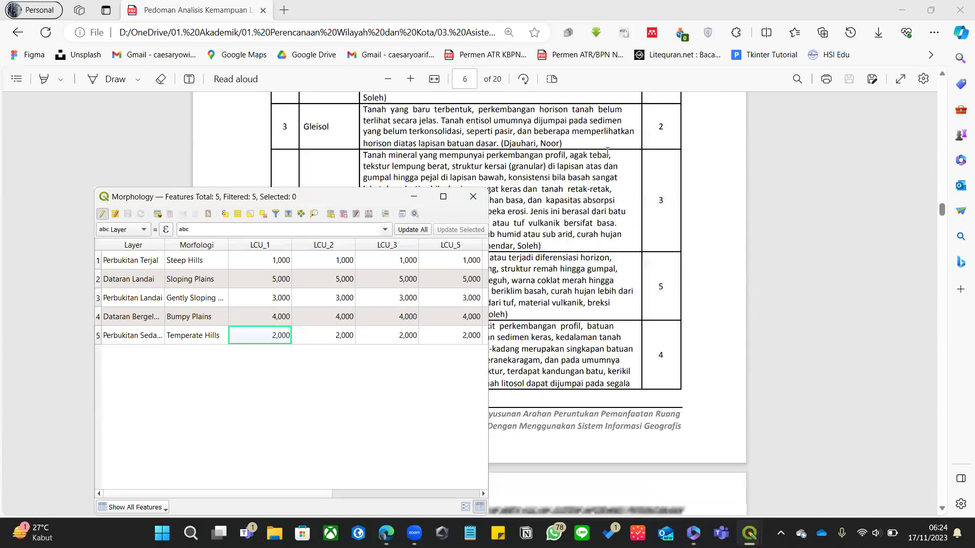
pyautogui.scroll(-10, 606, 151)
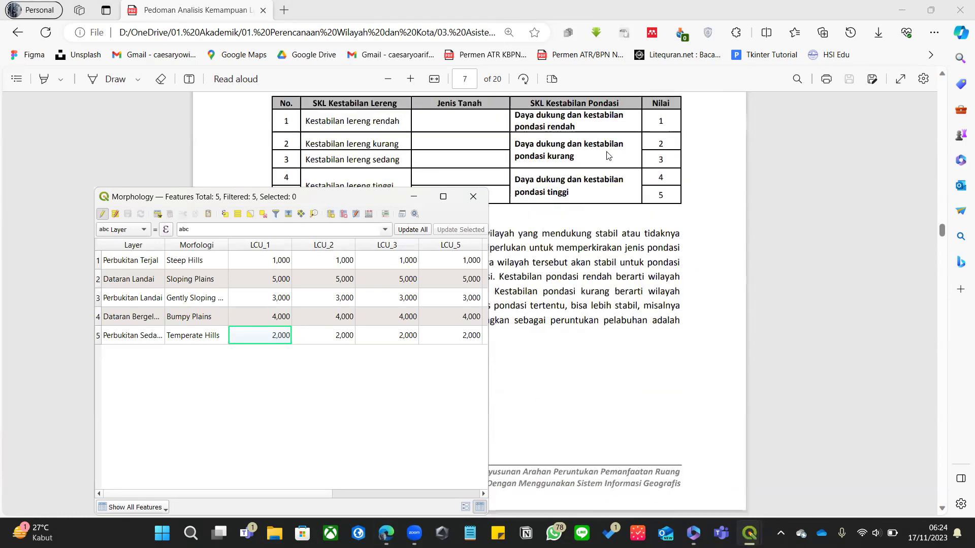
pyautogui.scroll(1, 431, 163)
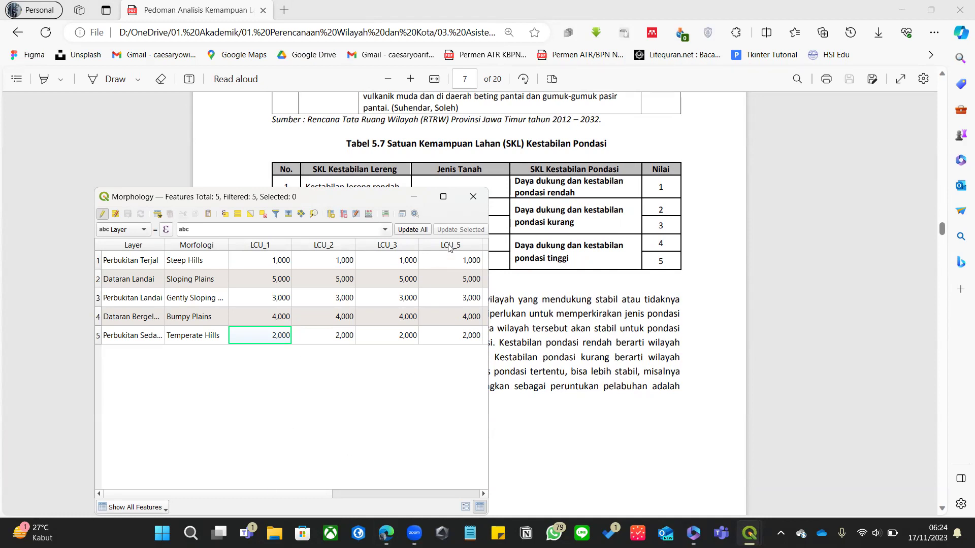
# Step: Examine Tabel 5.9 on SKL Ketersediaan Air and review the Morphology table's fields from LCU_5 through LCU_9
pyautogui.scroll(-10, 634, 152)
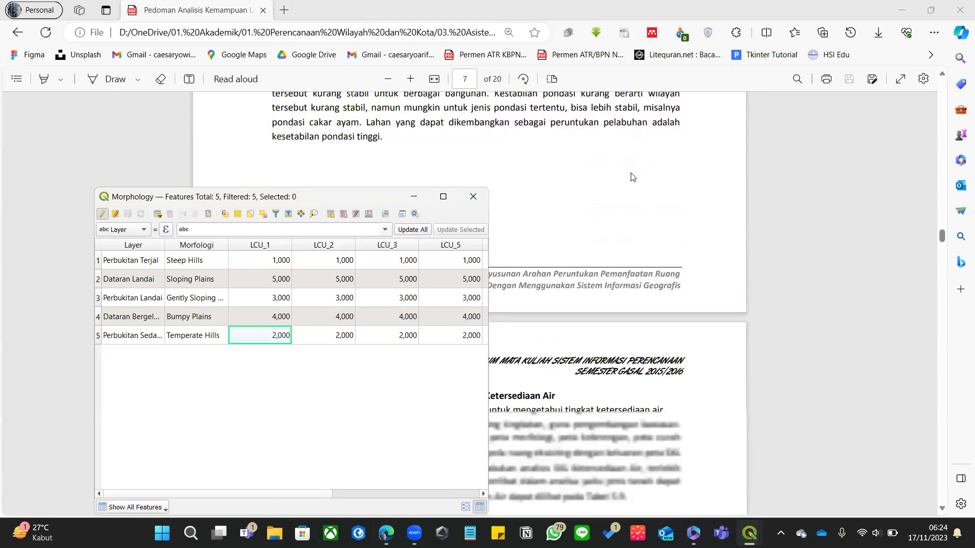
pyautogui.scroll(-10, 633, 180)
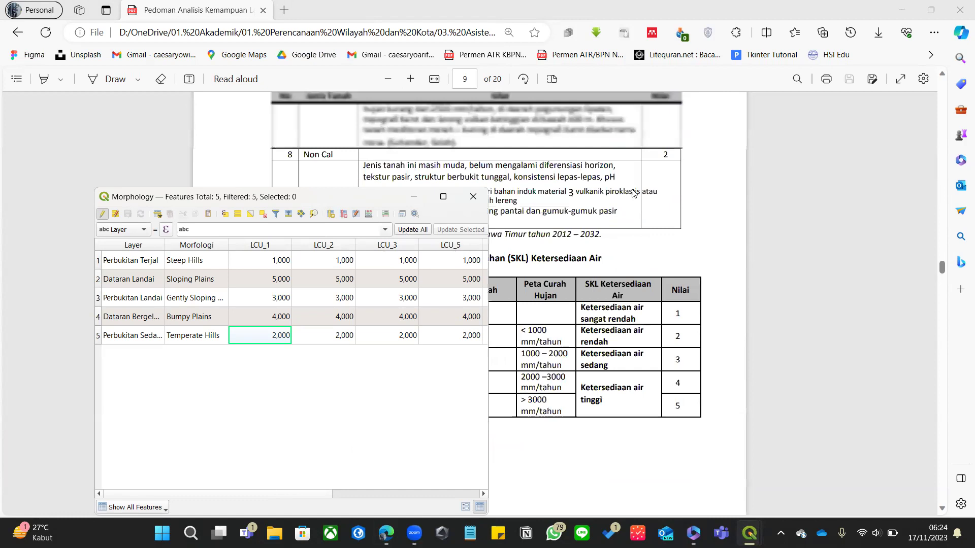
pyautogui.scroll(1, 391, 139)
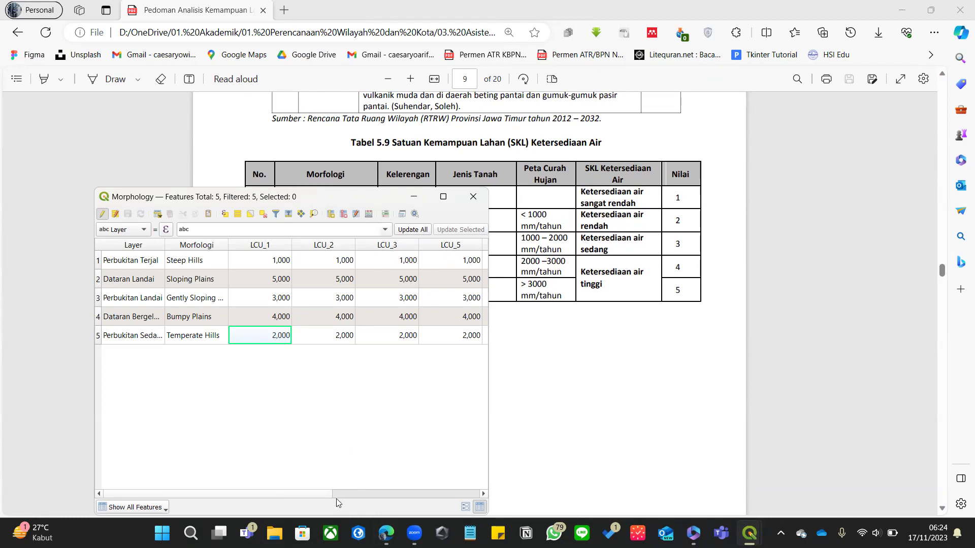
pyautogui.moveTo(314, 495); pyautogui.dragTo(482, 490)
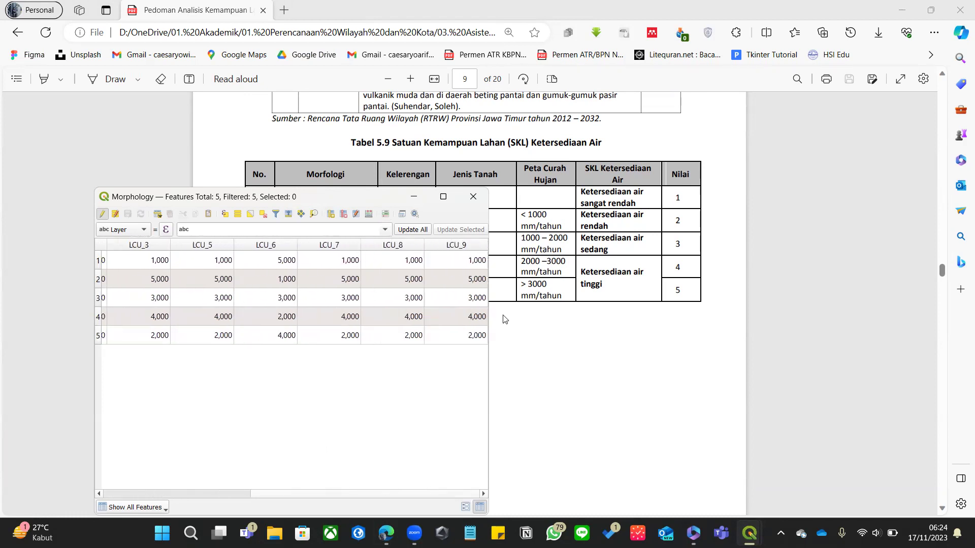
# Step: End the editing session on the Morphology layer and close its attribute table
pyautogui.click(103, 214)
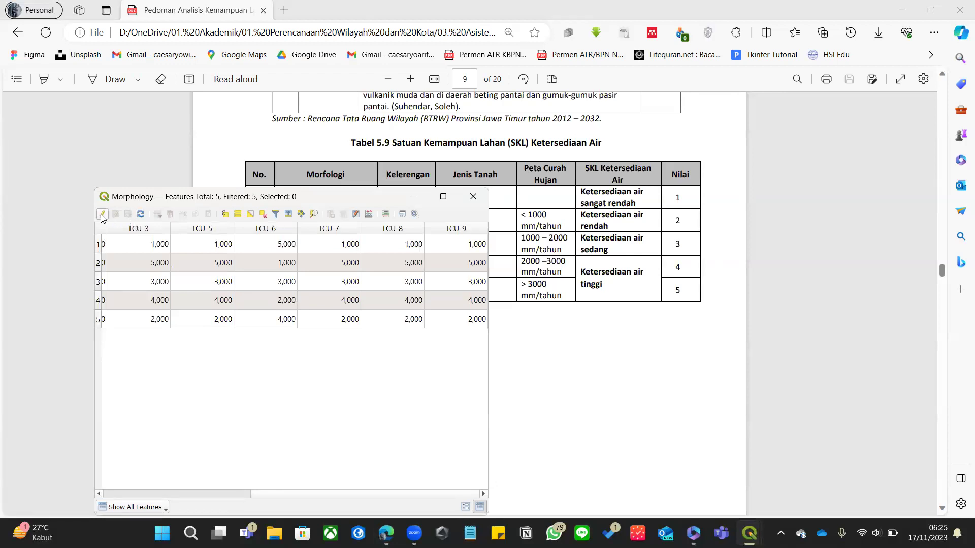
pyautogui.moveTo(228, 201); pyautogui.dragTo(336, 150)
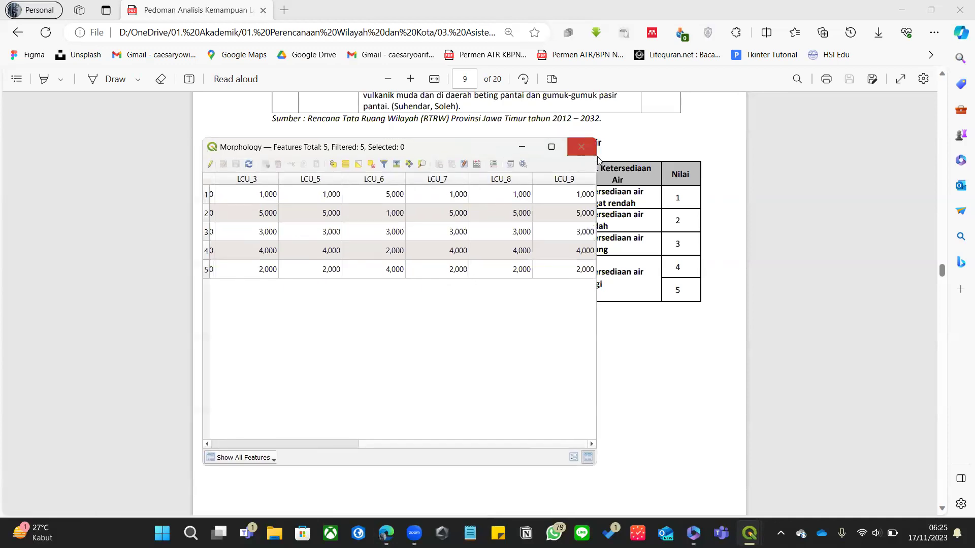
pyautogui.click(593, 154)
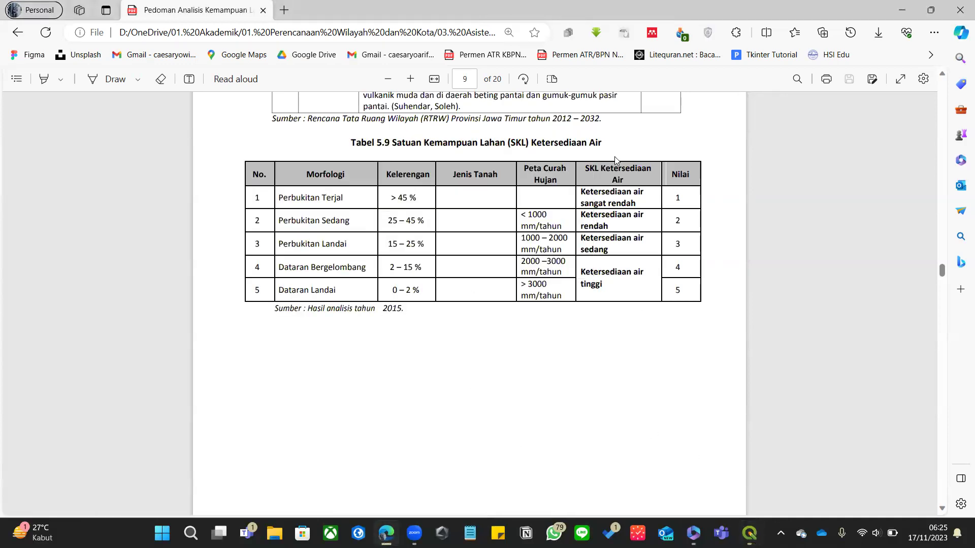
# Step: Switch to QGIS, hide the Vulnerability of Ground Movement layer and make the visible Morphology layer active
pyautogui.click(749, 533)
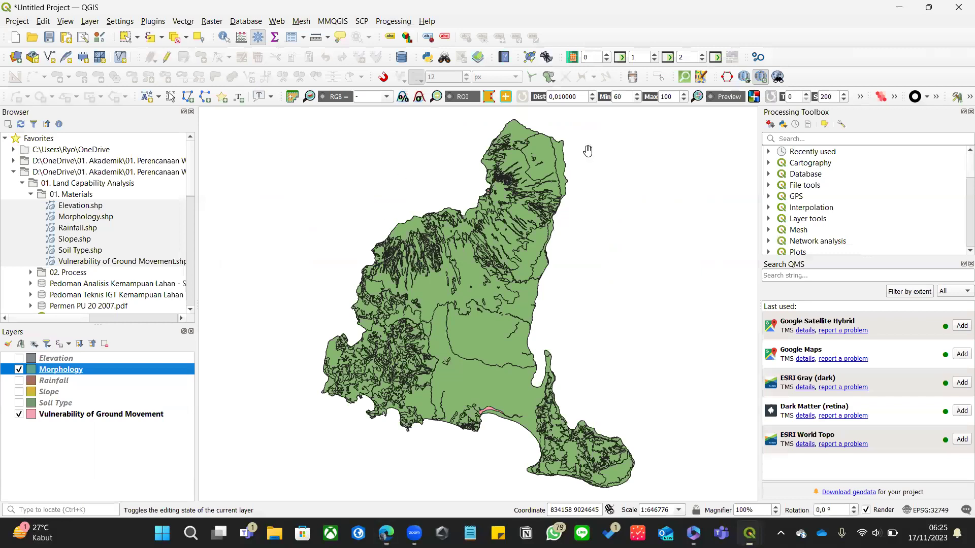
pyautogui.click(19, 370)
pyautogui.click(19, 414)
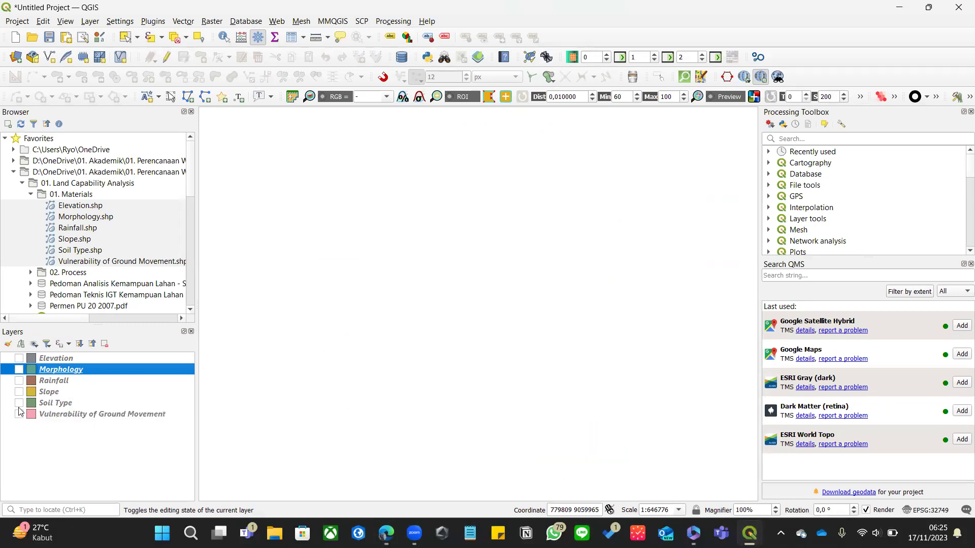
pyautogui.click(19, 371)
pyautogui.click(65, 361)
pyautogui.click(66, 370)
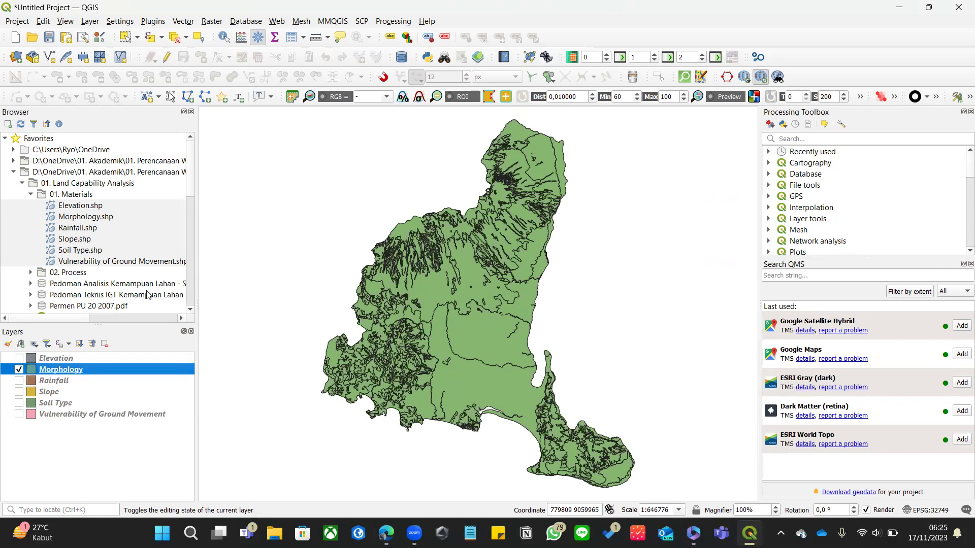
# Step: Start Rasterize (Vector to Raster) on the Morphology layer with LCU_1 as the burn-in field
pyautogui.click(212, 22)
pyautogui.click(210, 24)
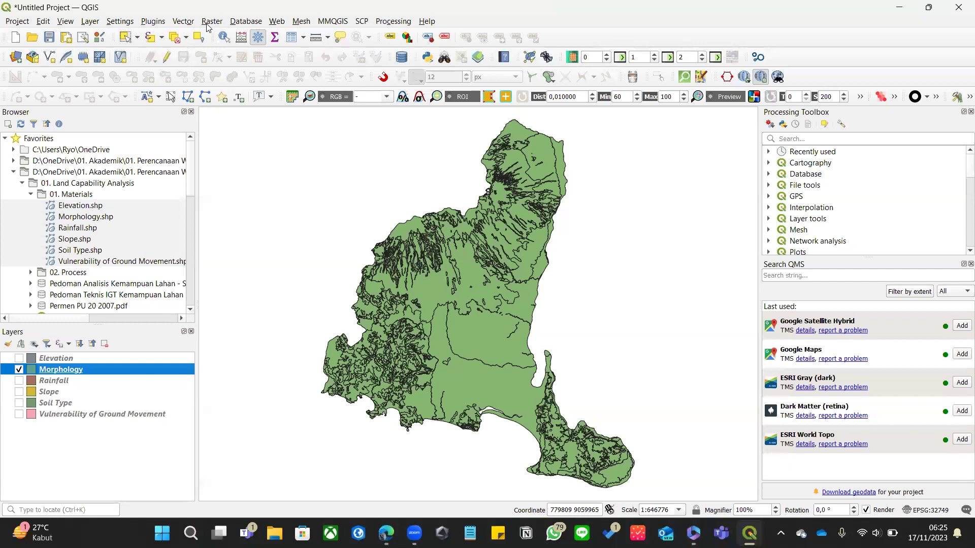
pyautogui.click(210, 22)
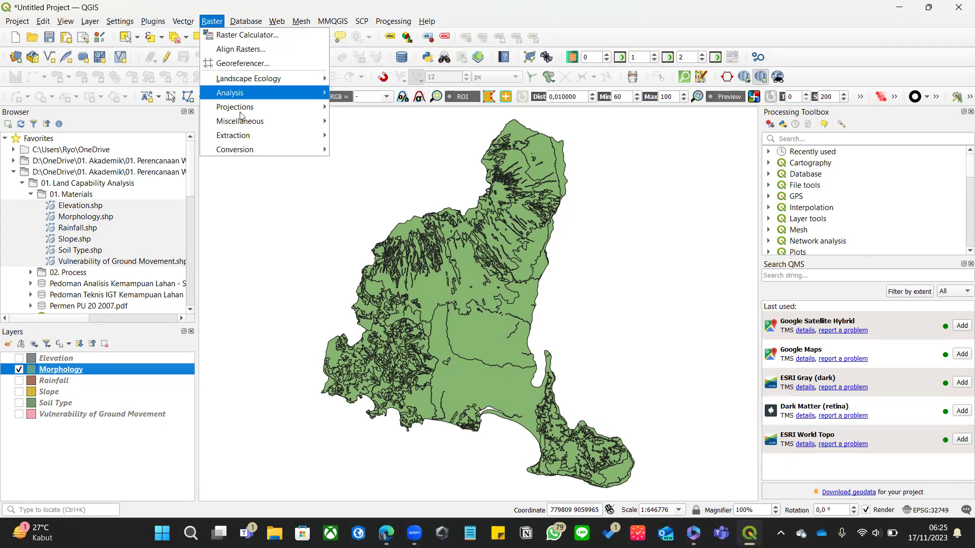
pyautogui.moveTo(248, 150)
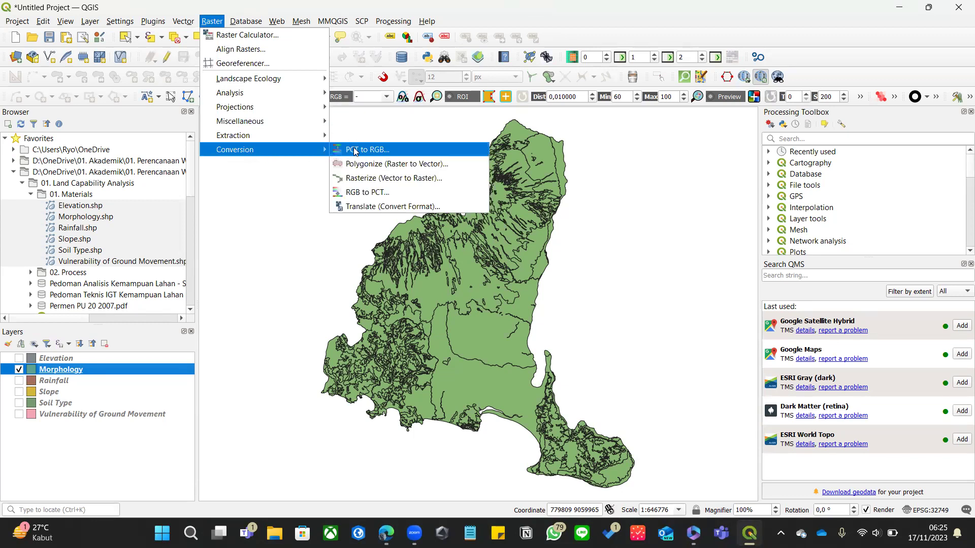
pyautogui.click(372, 179)
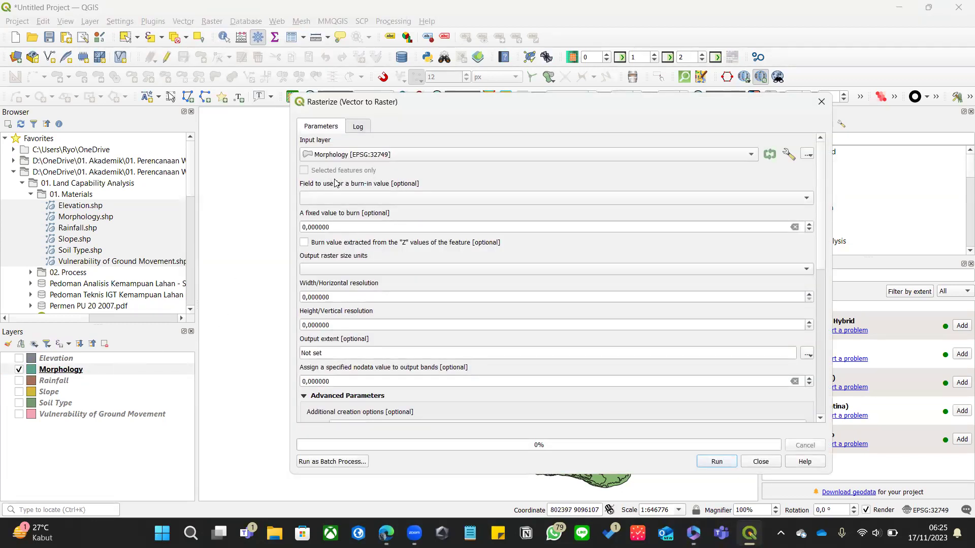
pyautogui.click(355, 157)
pyautogui.click(359, 154)
pyautogui.click(356, 195)
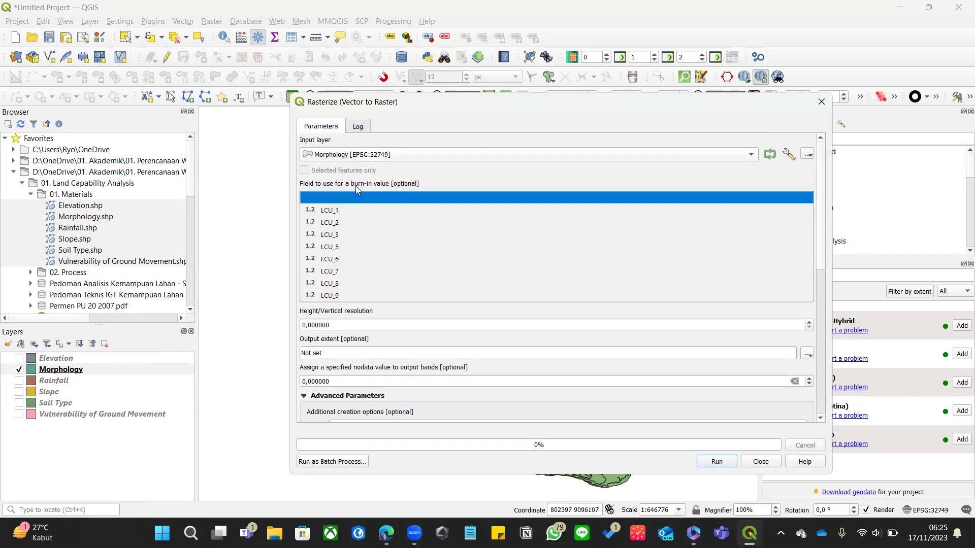
pyautogui.click(348, 211)
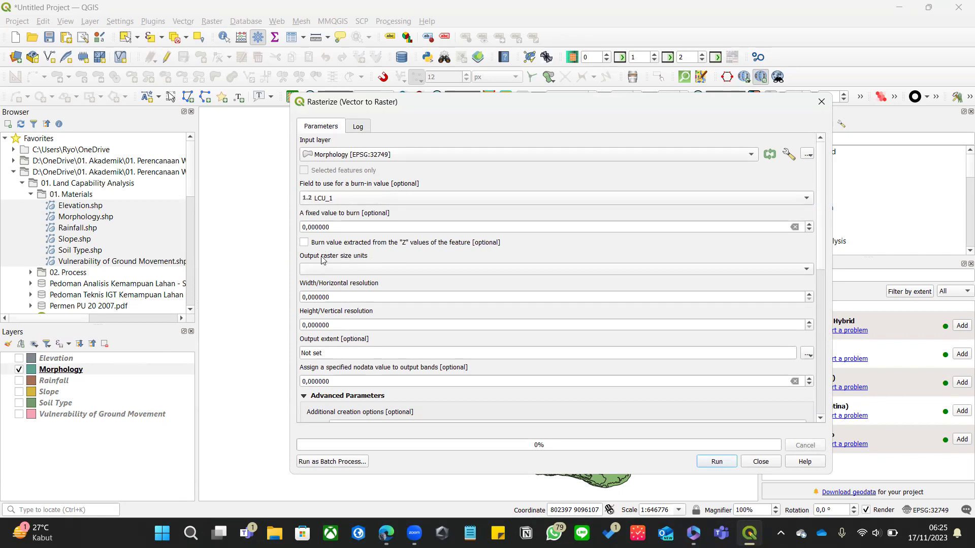
# Step: Set the output raster size units to Georeferenced units, with horizontal and vertical resolution both at 100
pyautogui.click(338, 269)
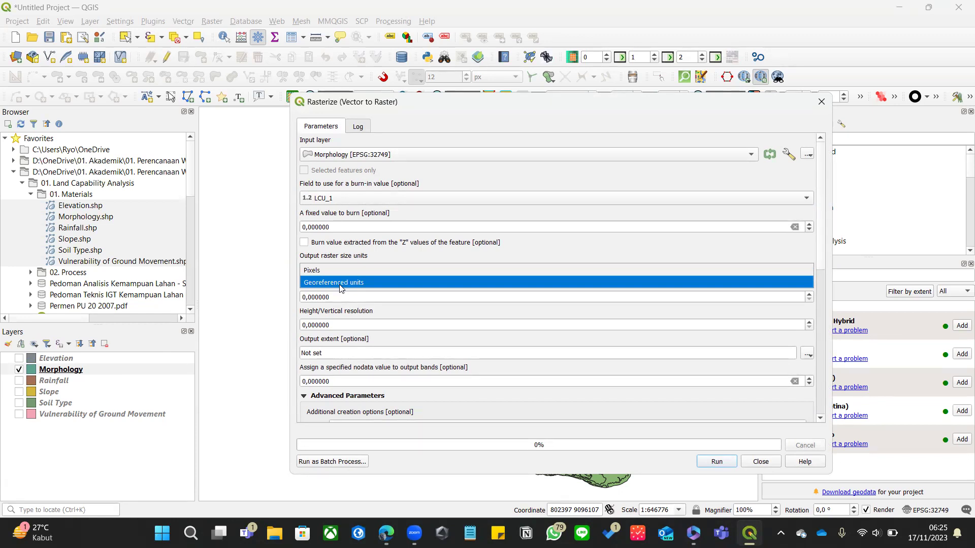
pyautogui.click(340, 283)
pyautogui.doubleClick(359, 298)
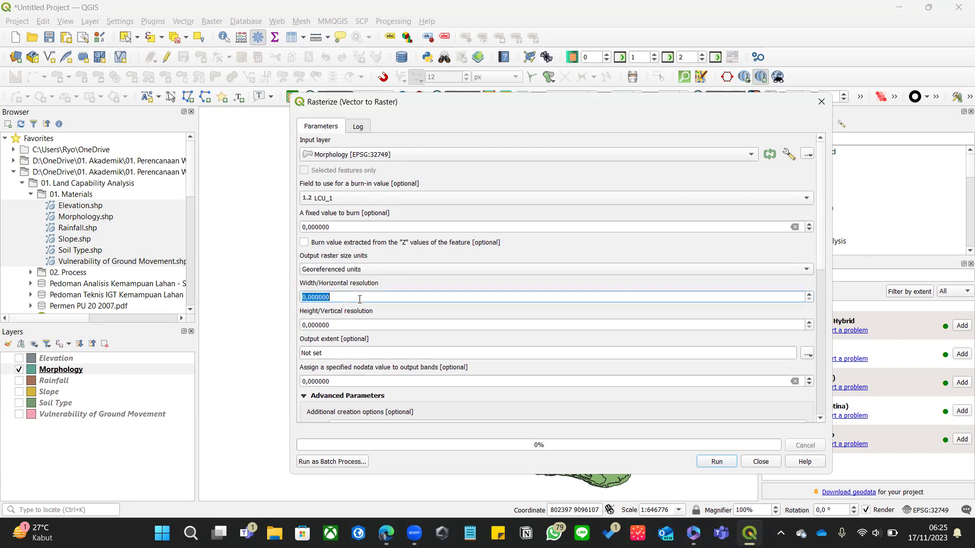
pyautogui.write('100')
pyautogui.doubleClick(353, 324)
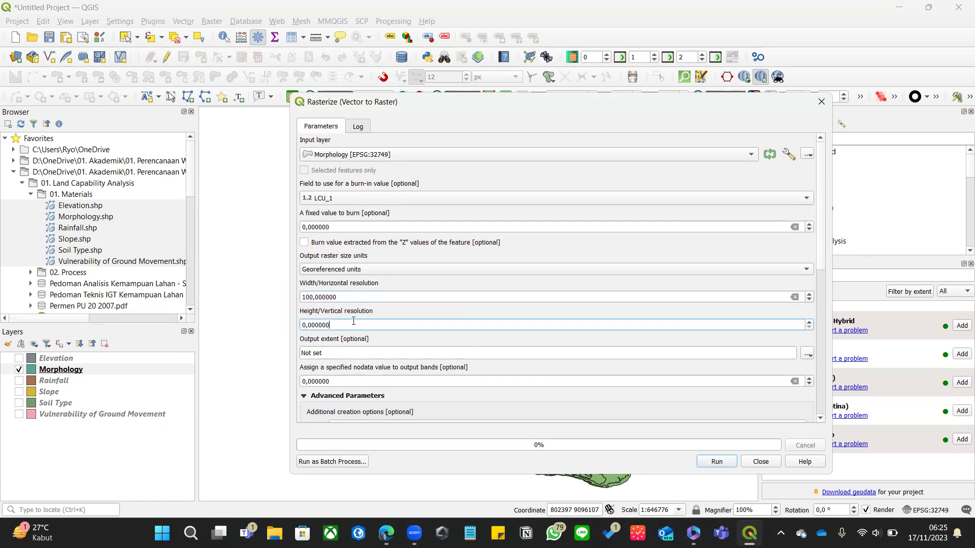
pyautogui.hotkey('ctrl', 'a')
pyautogui.write('1')
pyautogui.click(372, 297)
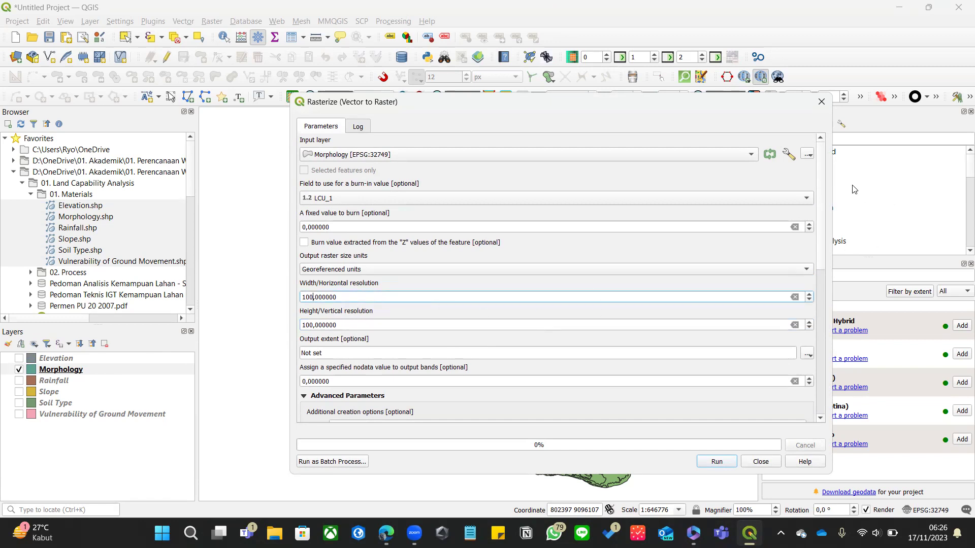
# Step: Choose to save the rasterized output to a file and browse to the 02. Process folder
pyautogui.scroll(-1, 818, 190)
pyautogui.moveTo(818, 190); pyautogui.dragTo(819, 221)
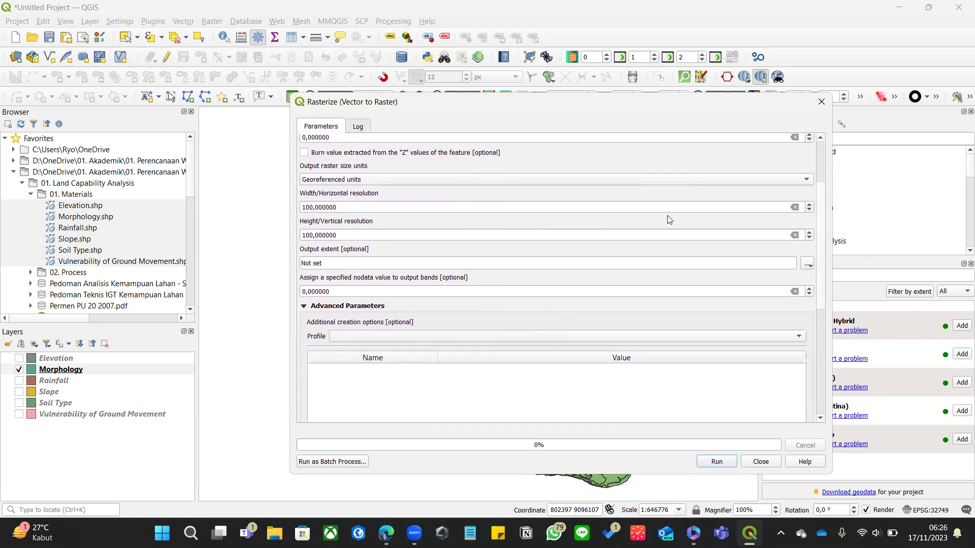
pyautogui.moveTo(824, 236)
pyautogui.mouseDown()
pyautogui.moveTo(884, 238)
pyautogui.moveTo(824, 238)
pyautogui.mouseUp()
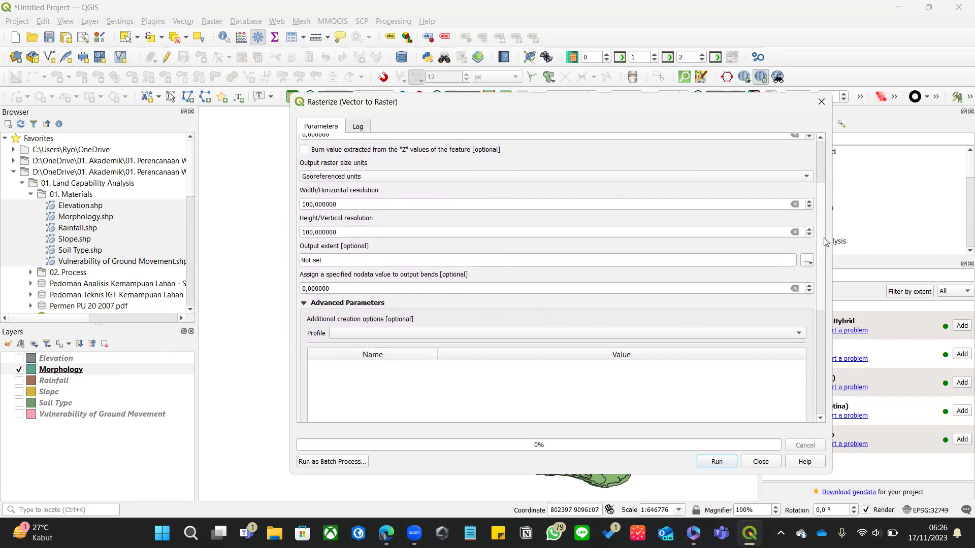
pyautogui.scroll(-5, 825, 242)
pyautogui.click(807, 343)
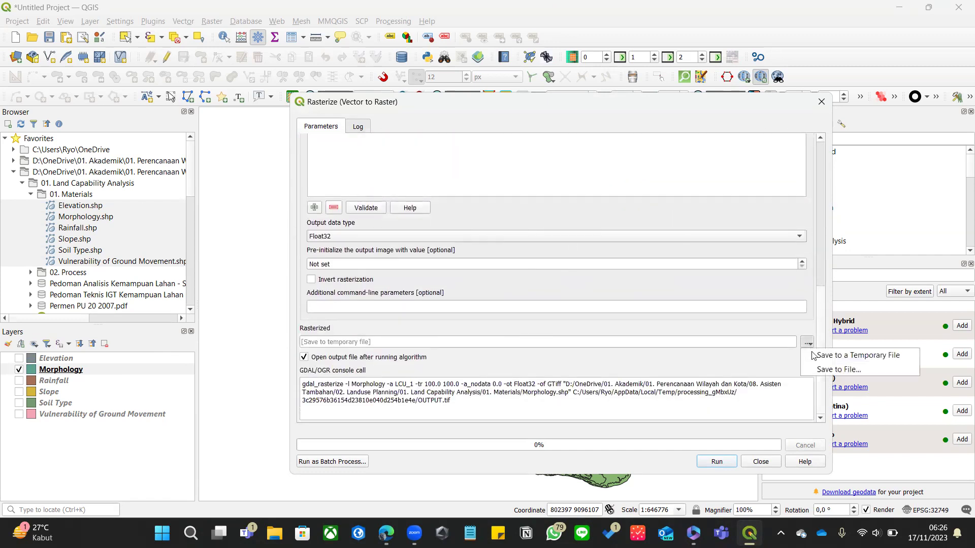
pyautogui.click(818, 370)
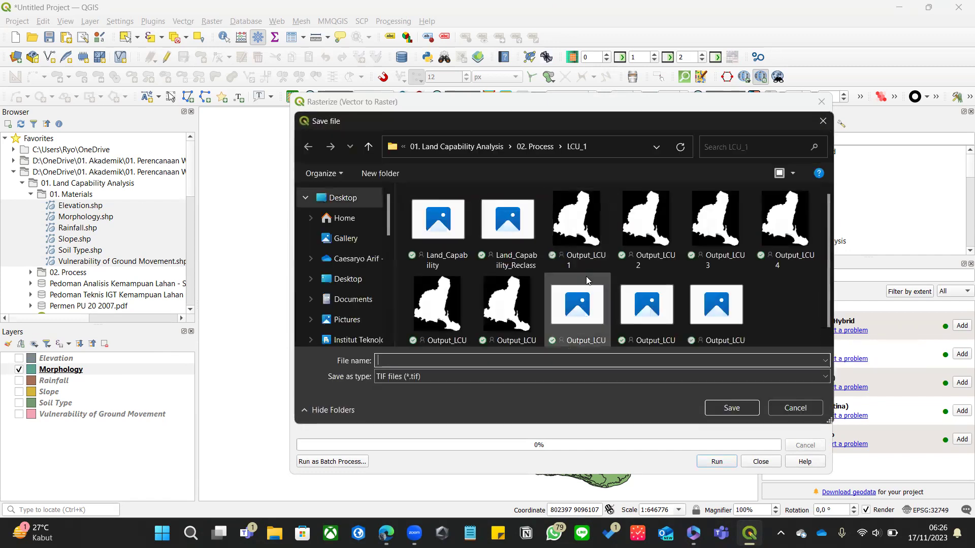
pyautogui.click(537, 146)
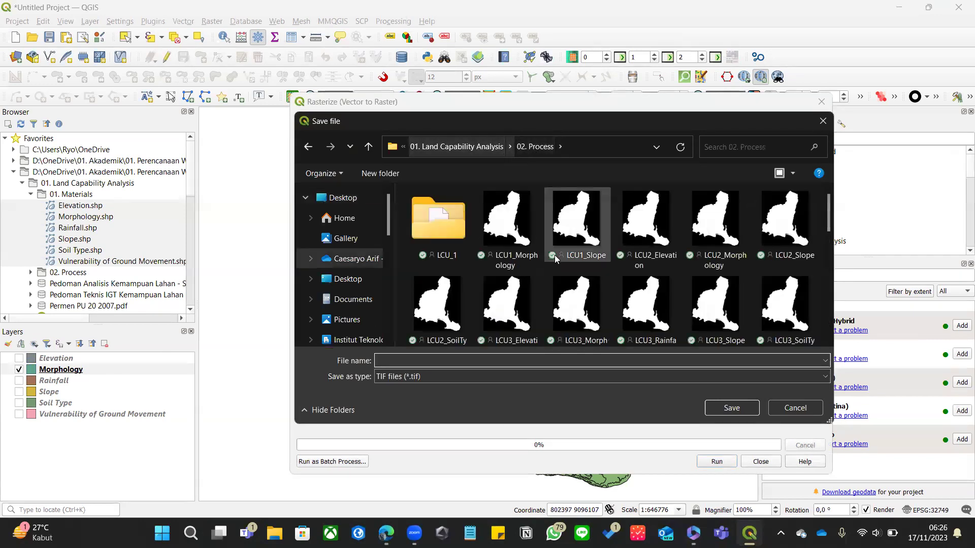
pyautogui.click(487, 146)
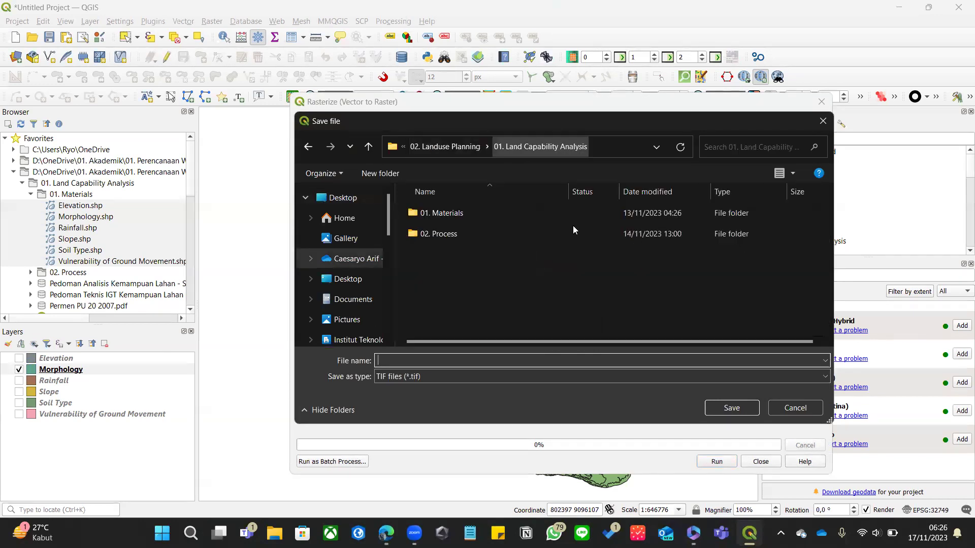
pyautogui.doubleClick(464, 230)
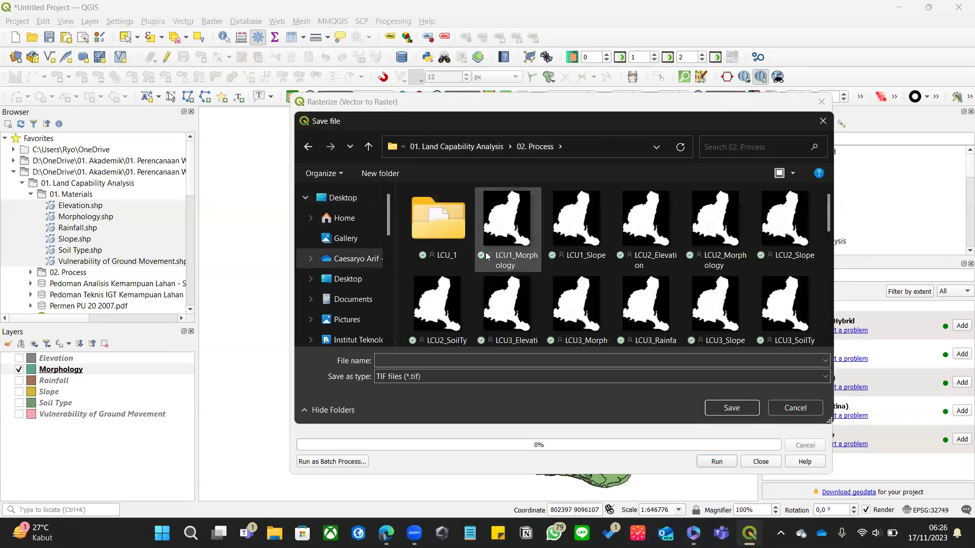
# Step: Save the output as LCU1_Morphology.tif over the existing file, and run the rasterization
pyautogui.click(519, 257)
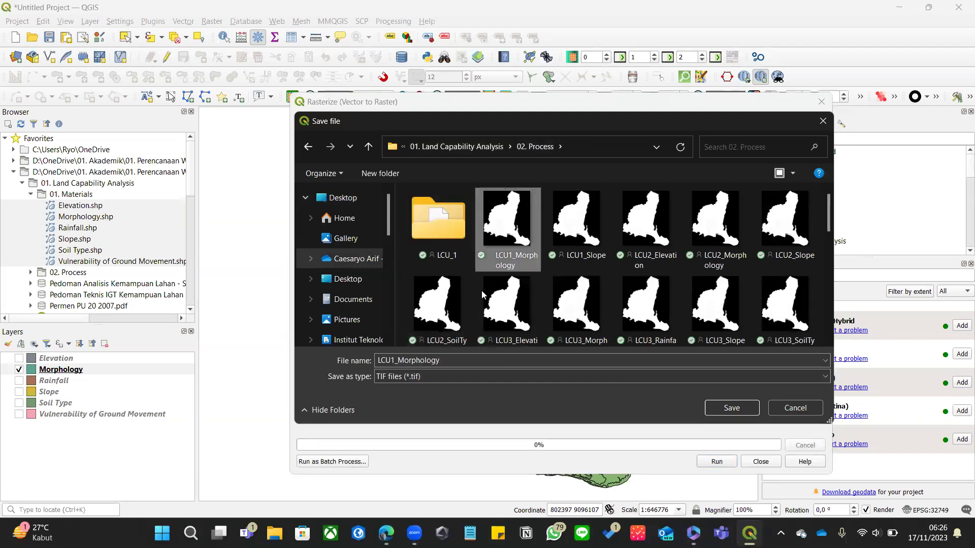
pyautogui.doubleClick(462, 362)
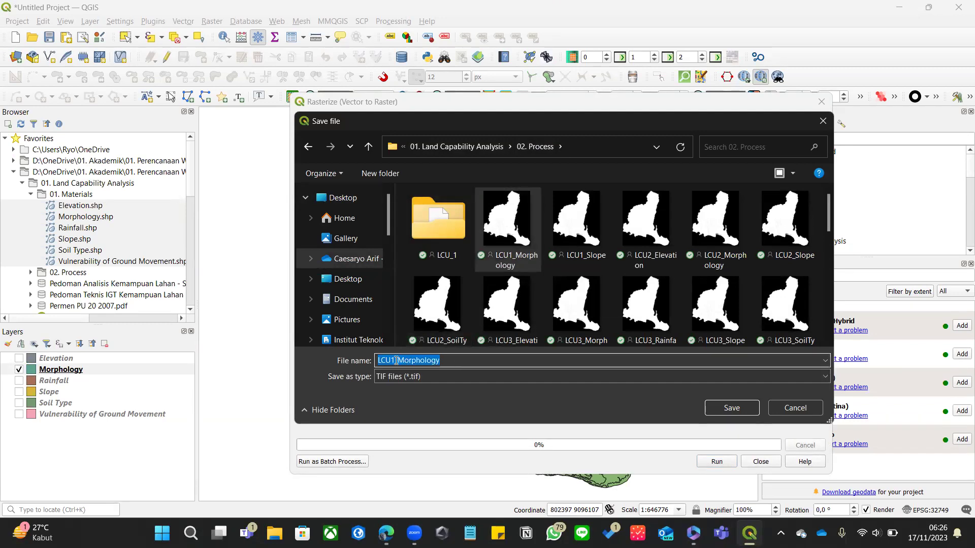
pyautogui.click(397, 360)
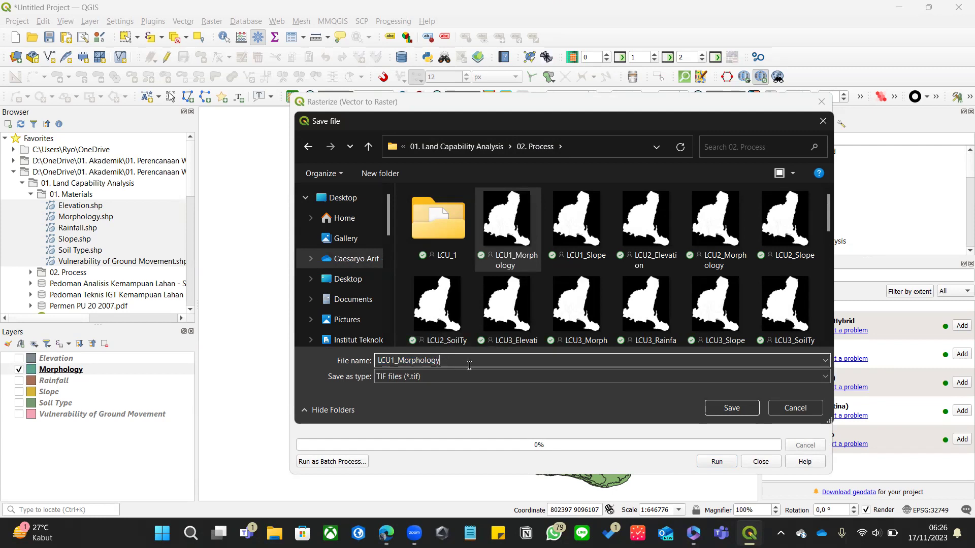
pyautogui.click(421, 361)
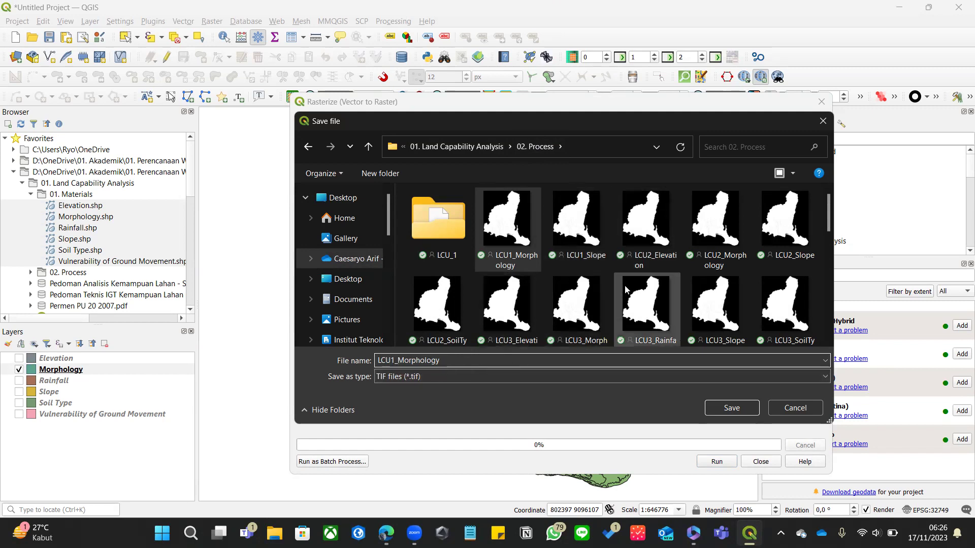
pyautogui.click(730, 407)
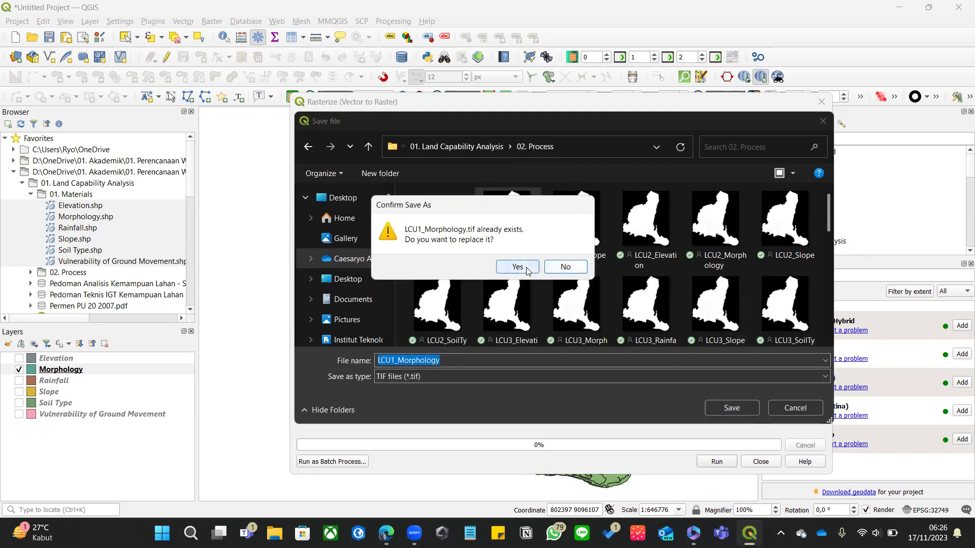
pyautogui.click(528, 268)
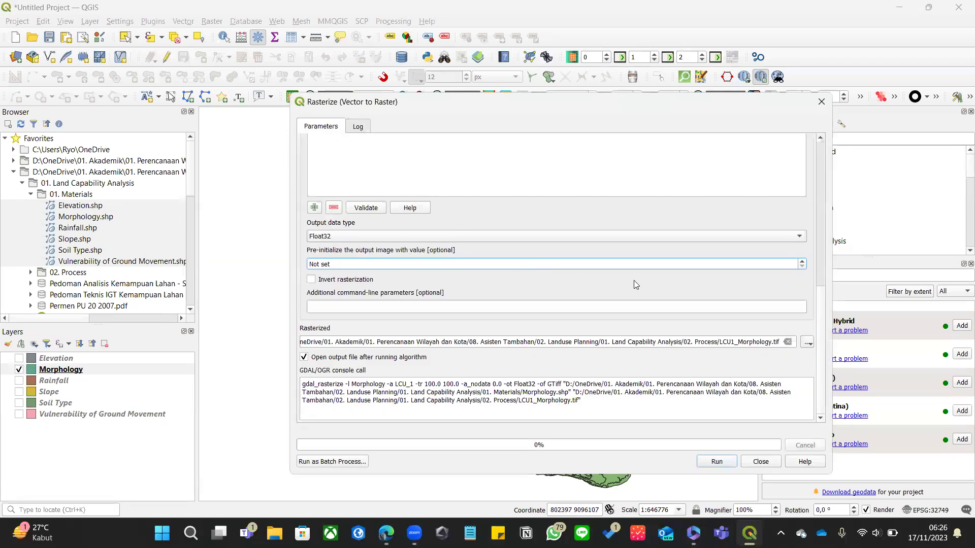
pyautogui.click(716, 461)
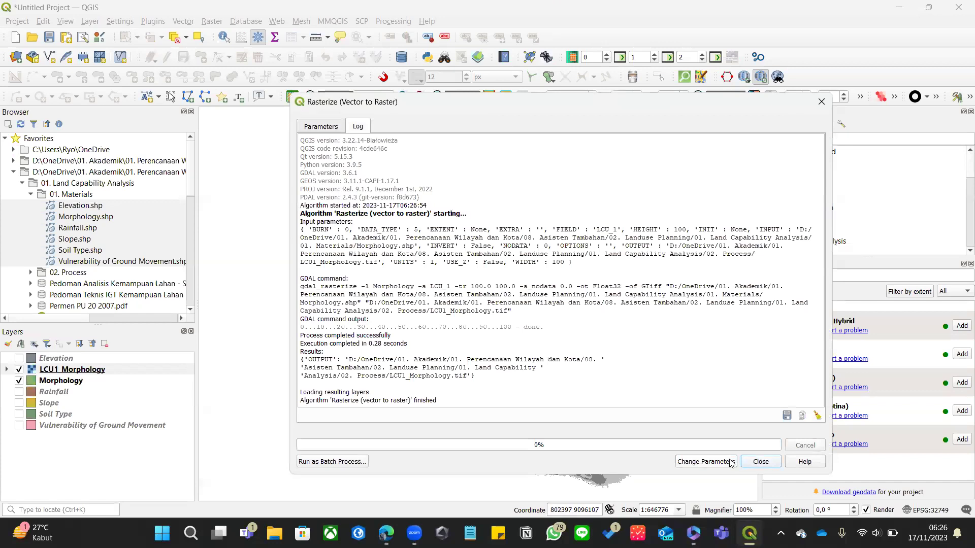
pyautogui.click(758, 462)
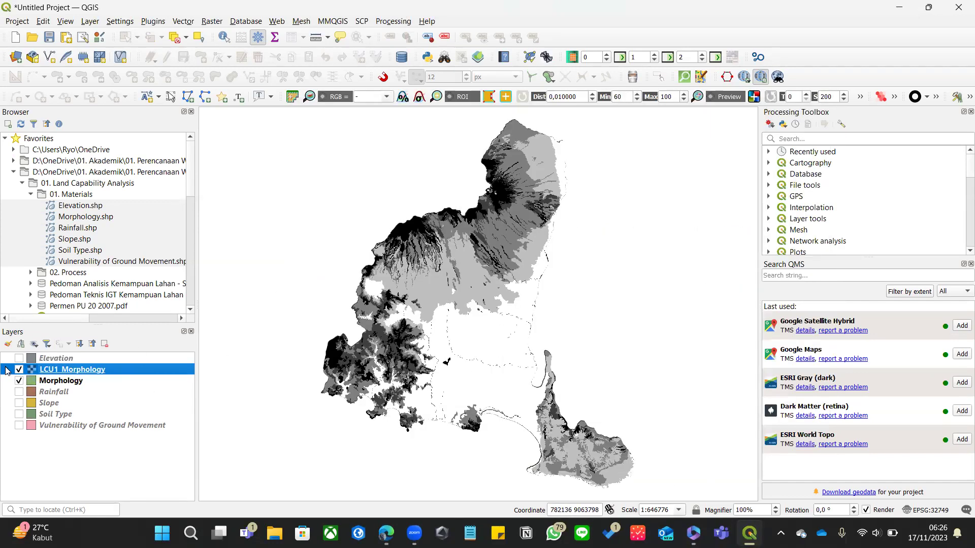
# Step: Expand the LCU1_Morphology raster's legend and zoom the map to that layer's extent
pyautogui.click(7, 369)
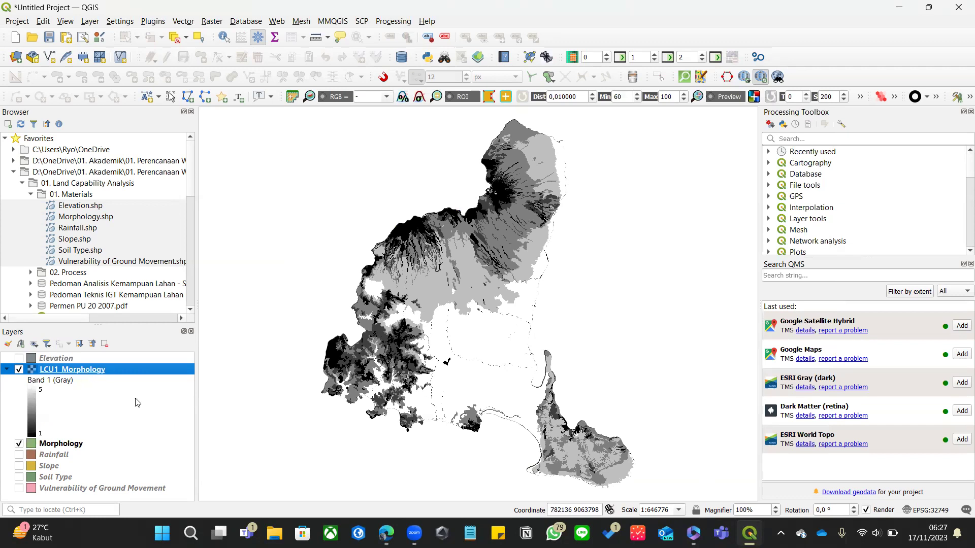
pyautogui.rightClick(69, 370)
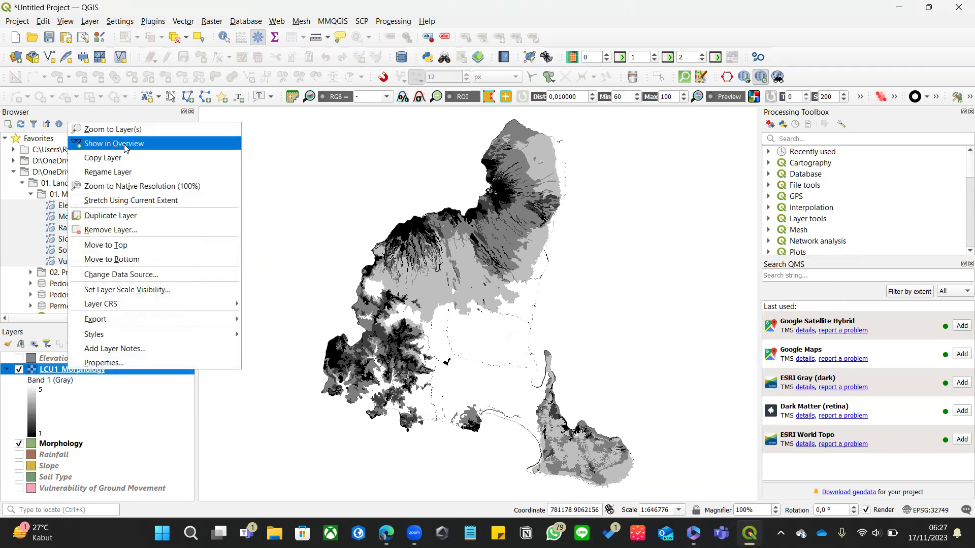
pyautogui.click(132, 135)
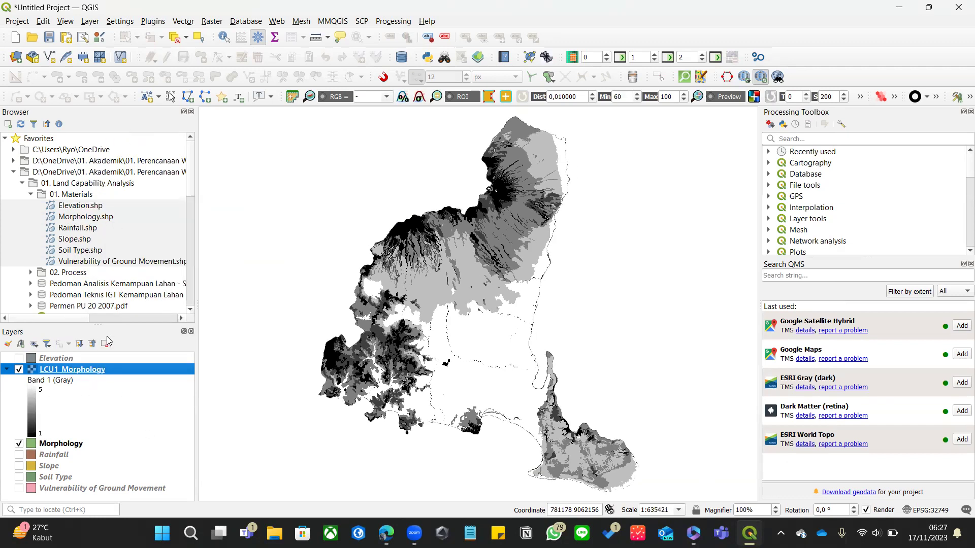
pyautogui.click(97, 446)
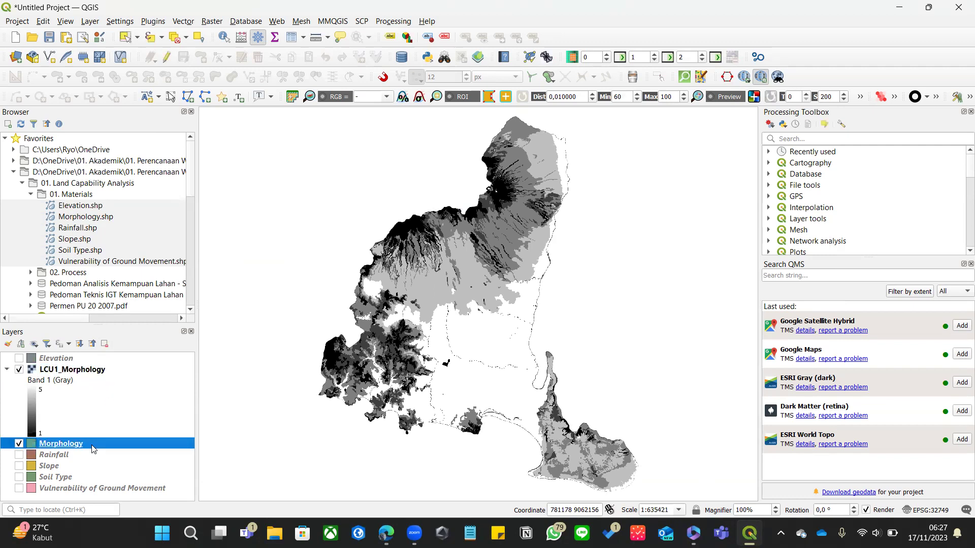
# Step: Start another Rasterize (Vector to Raster) run on the Morphology layer with LCU_2 as the burn-in field
pyautogui.click(212, 21)
pyautogui.moveTo(284, 148)
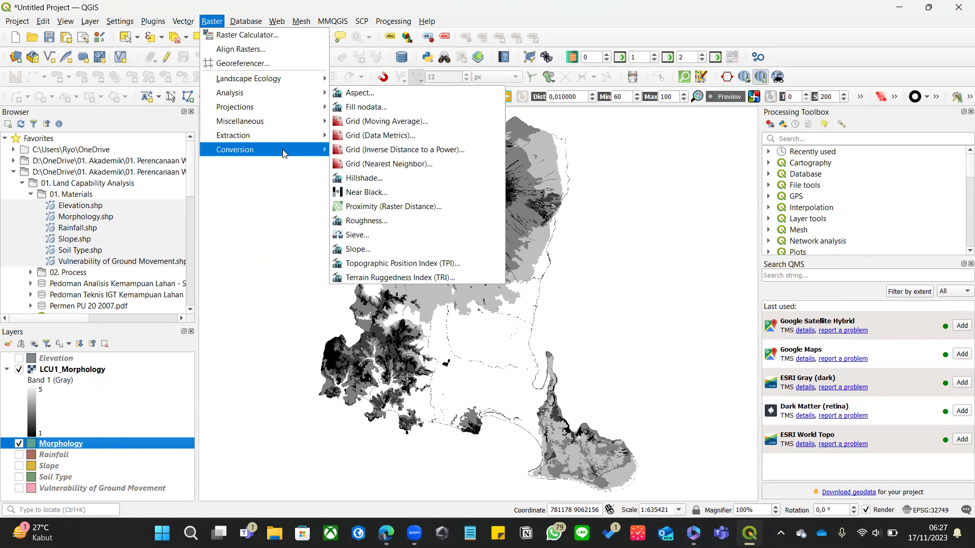
pyautogui.click(369, 176)
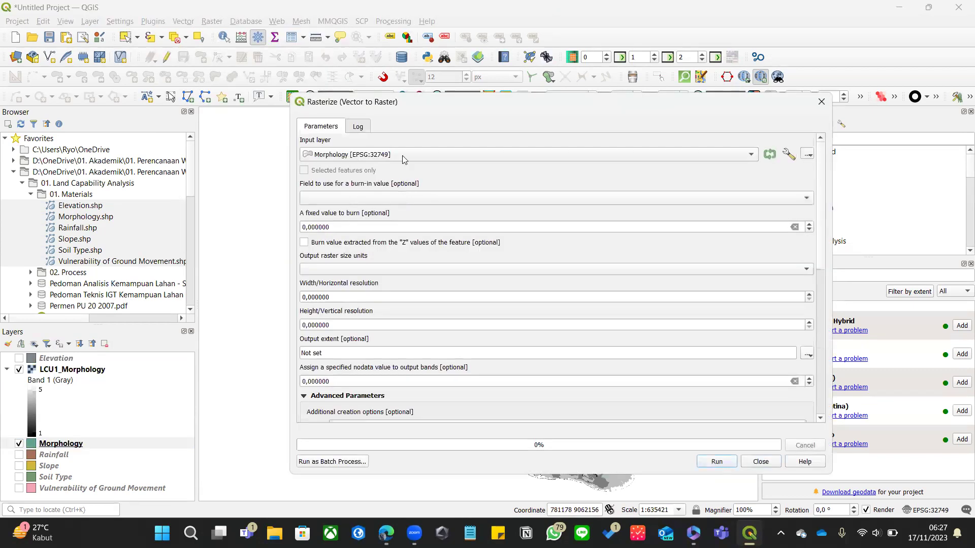
pyautogui.click(395, 201)
pyautogui.click(380, 218)
pyautogui.moveTo(820, 171); pyautogui.dragTo(819, 357)
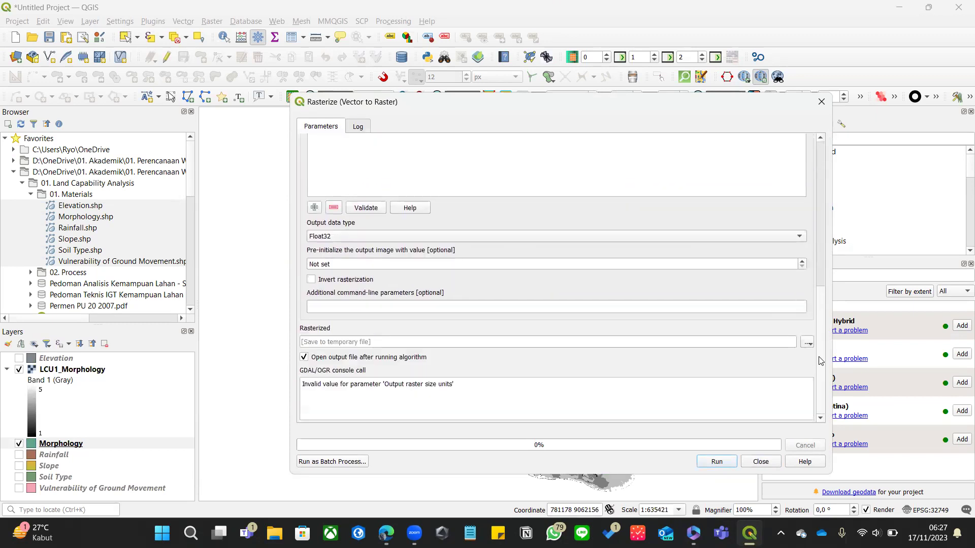
pyautogui.click(806, 345)
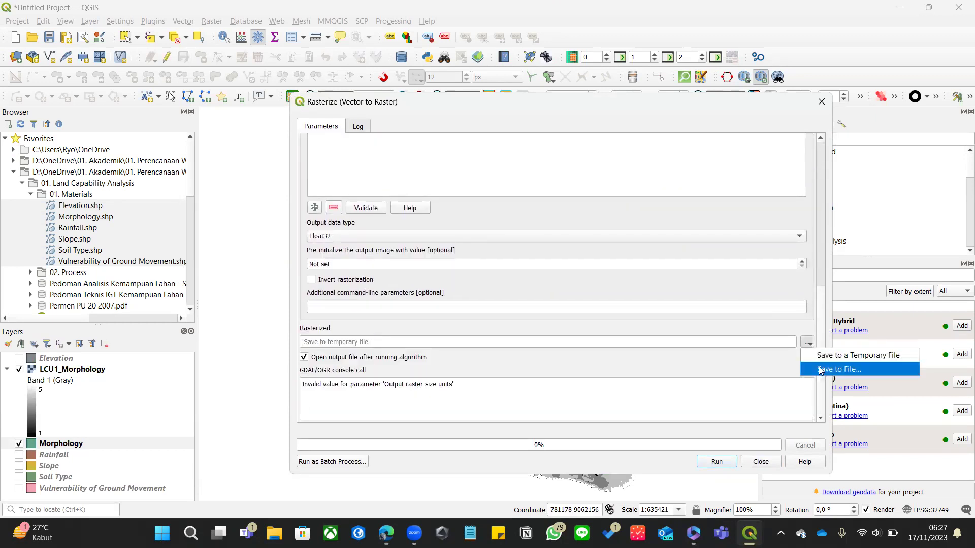
pyautogui.click(821, 284)
pyautogui.moveTo(821, 283); pyautogui.dragTo(822, 295)
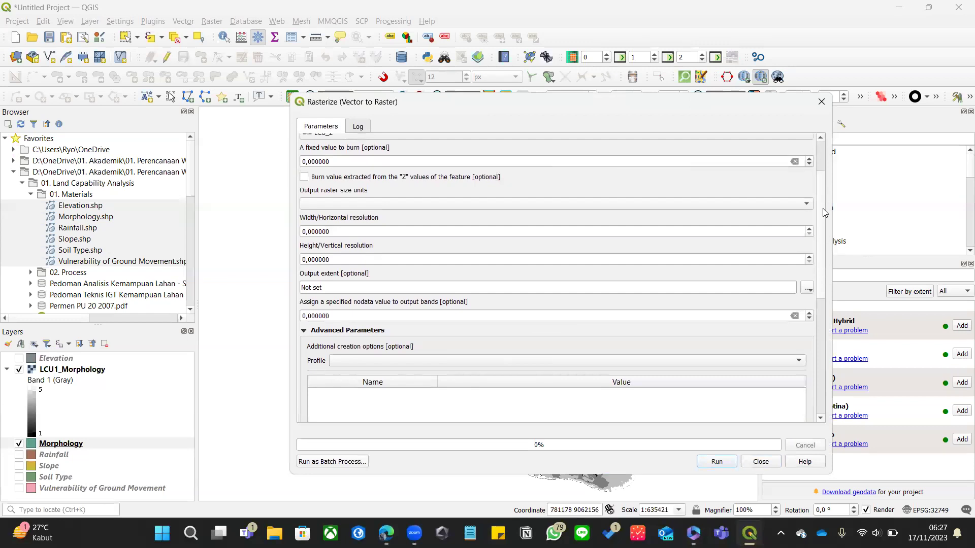
pyautogui.moveTo(822, 208); pyautogui.dragTo(821, 158)
# Step: Set the LCU_2 raster's output size units to Georeferenced units and its horizontal and vertical resolution to 100
pyautogui.click(376, 269)
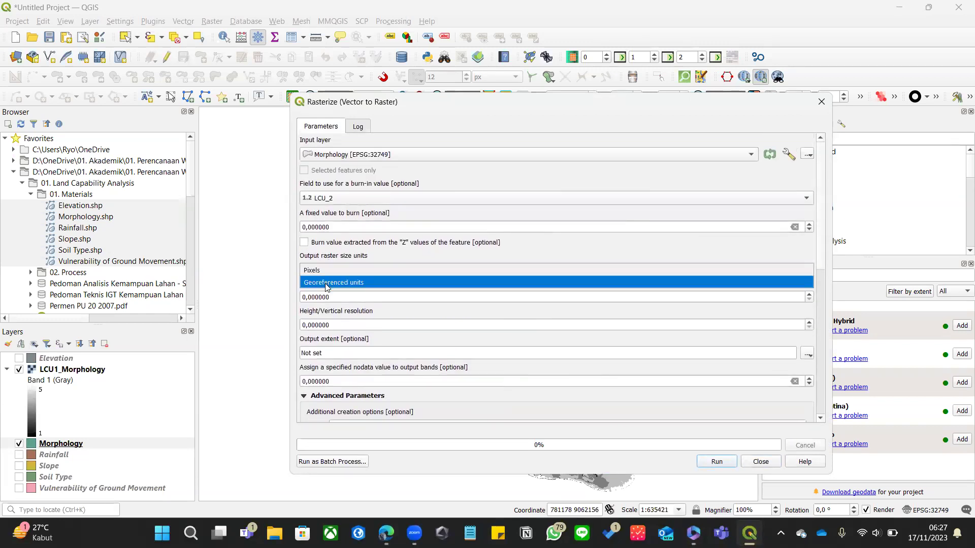
pyautogui.click(327, 282)
pyautogui.doubleClick(317, 297)
pyautogui.write('1')
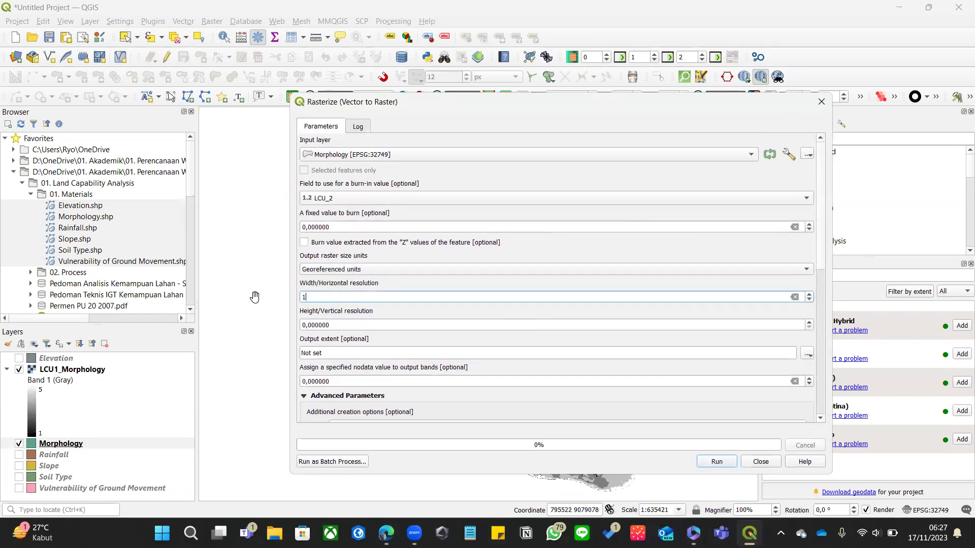
pyautogui.press('Tab')
pyautogui.write('10')
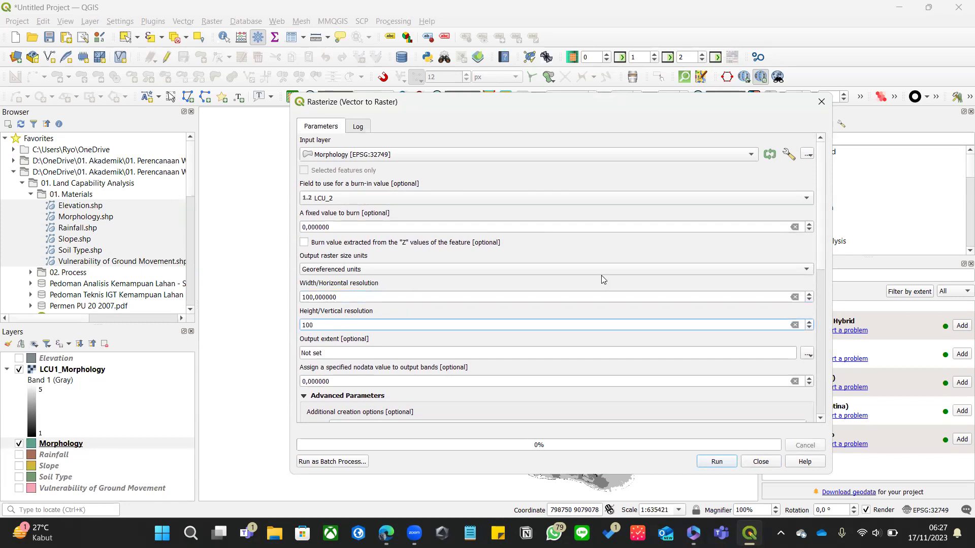
# Step: Set the output to LCU2_Morphology.tif in the 02. Process folder, replacing the existing file, and run the rasterization
pyautogui.scroll(-10, 812, 304)
pyautogui.click(808, 342)
pyautogui.click(822, 361)
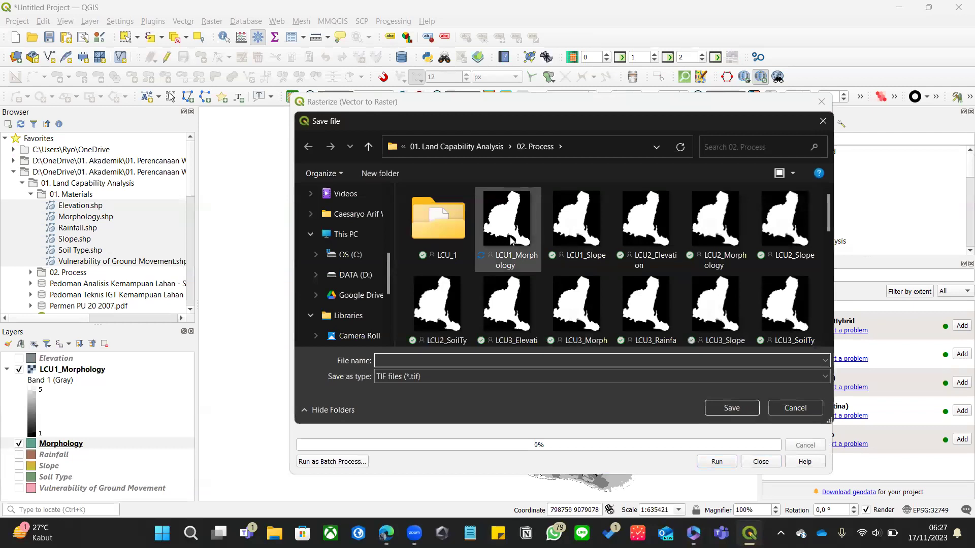
pyautogui.click(715, 229)
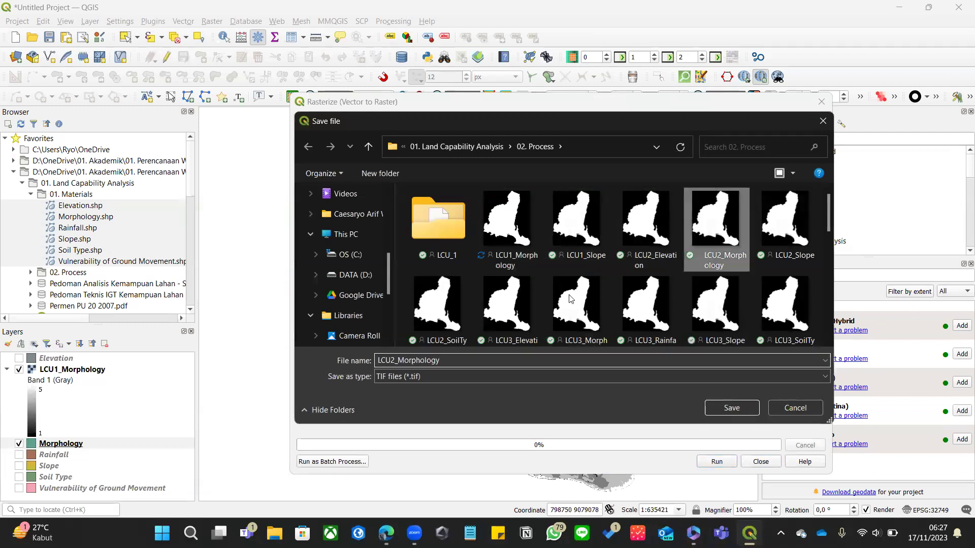
pyautogui.click(402, 360)
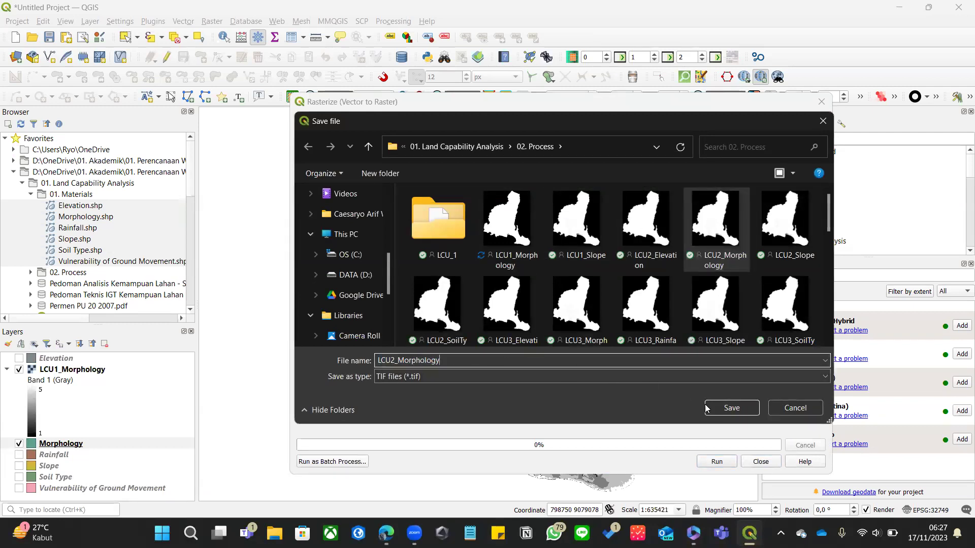
pyautogui.click(729, 409)
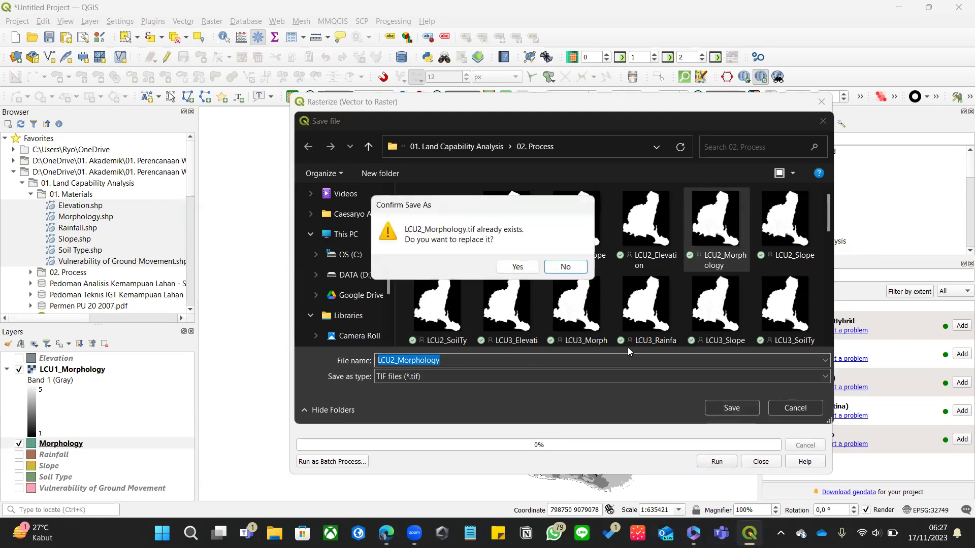
pyautogui.click(523, 269)
pyautogui.click(716, 461)
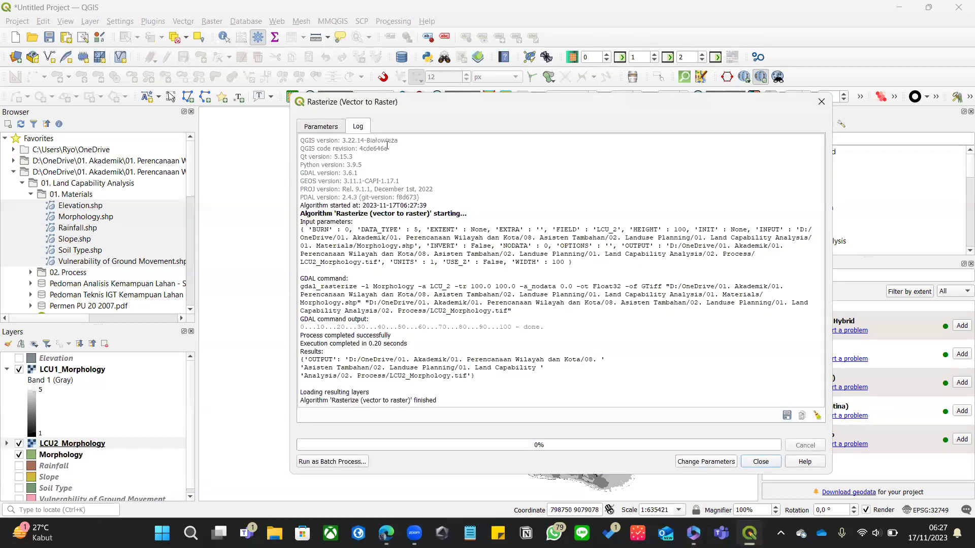
# Step: Rasterize the Morphology layer again with LCU_3 as the burn-in field, saving the output as LCU3_Morphology.tif
pyautogui.click(717, 462)
pyautogui.moveTo(822, 321); pyautogui.dragTo(841, 145)
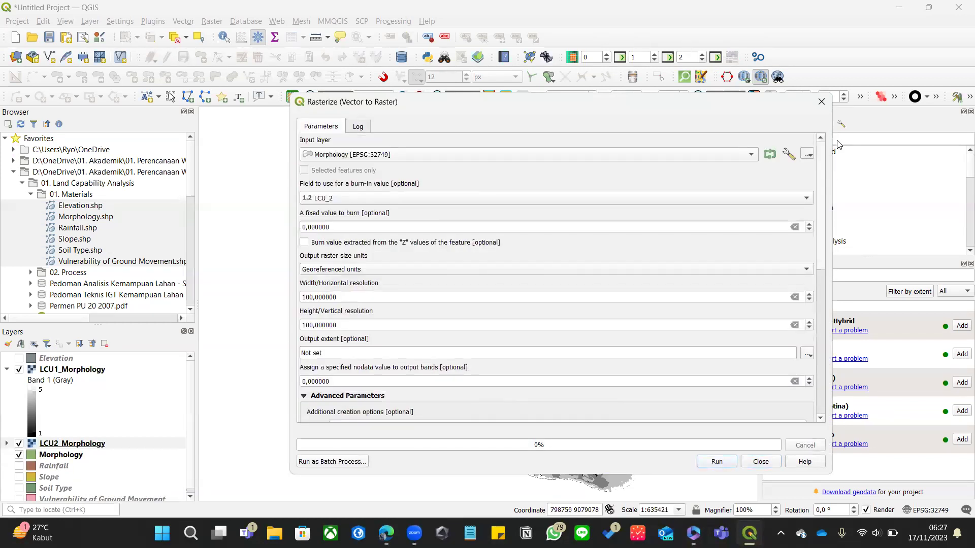
pyautogui.click(800, 205)
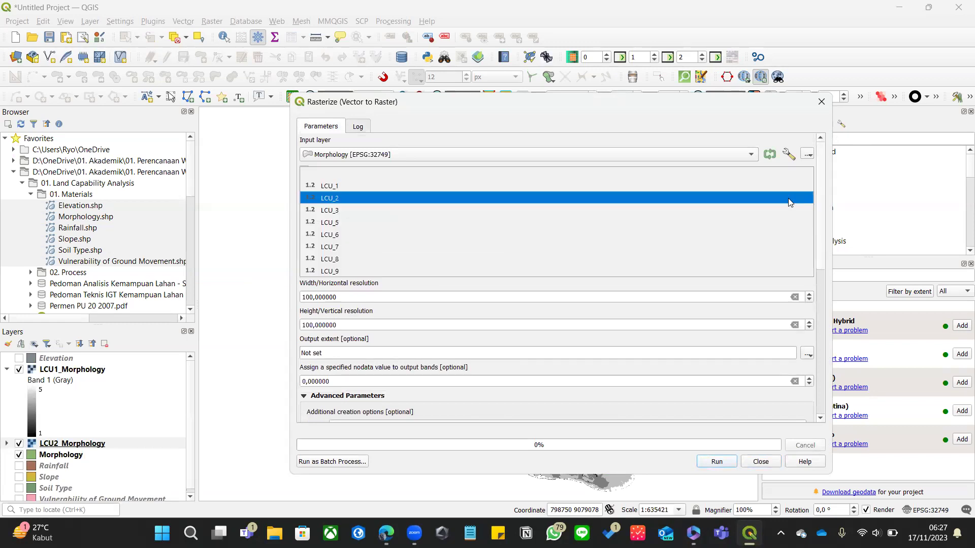
pyautogui.click(551, 206)
pyautogui.moveTo(822, 192); pyautogui.dragTo(767, 345)
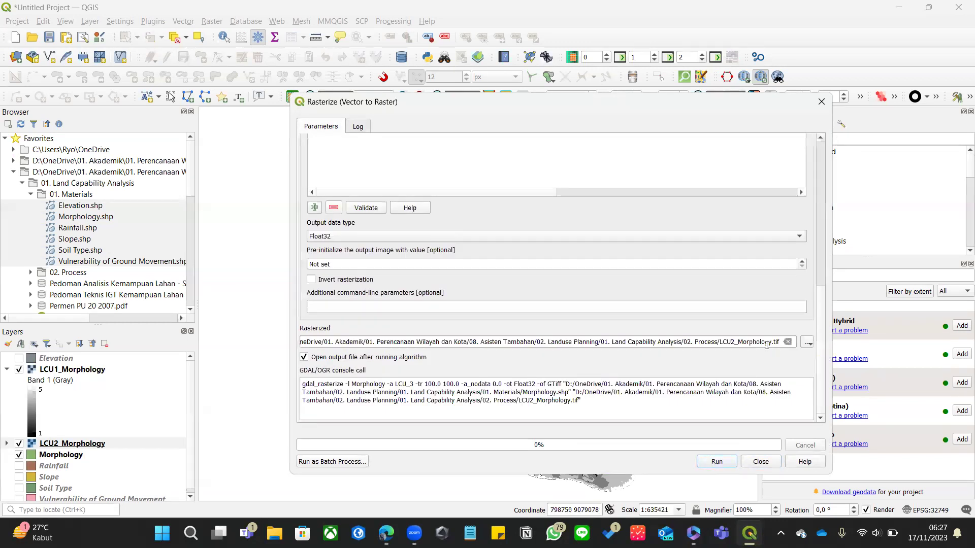
pyautogui.click(732, 342)
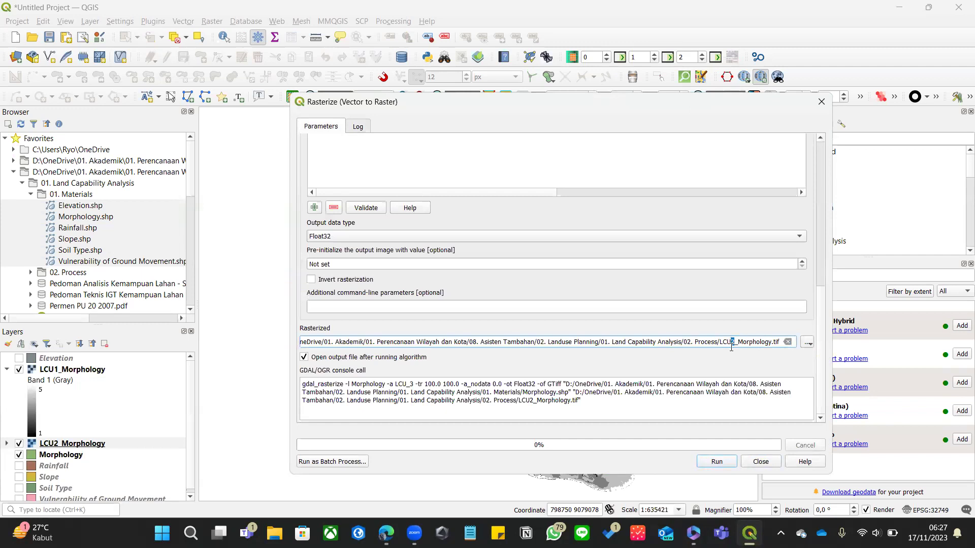
pyautogui.write('3')
pyautogui.click(716, 461)
# Step: Rasterize the Morphology layer's LCU_5 field to LCU5_Morphology.tif and close the Rasterize dialog
pyautogui.click(330, 127)
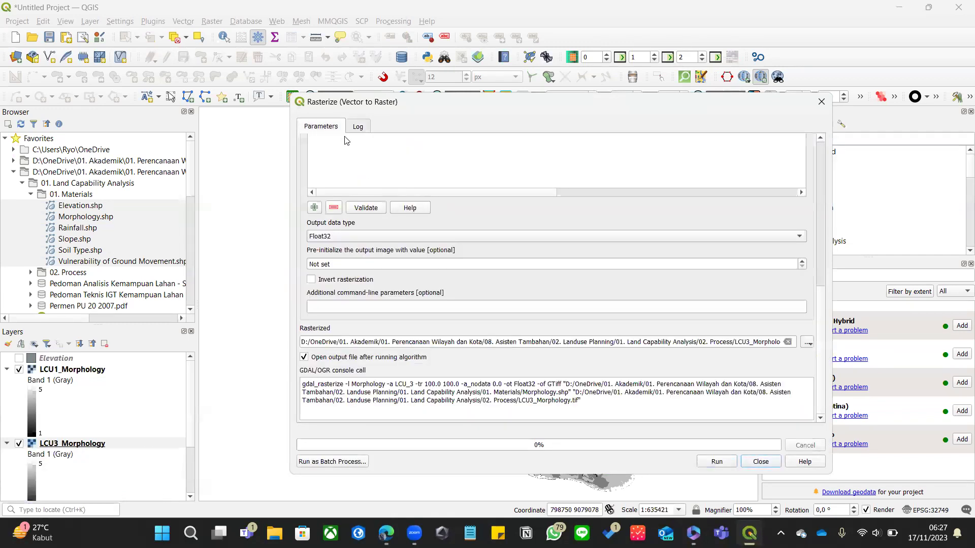
pyautogui.moveTo(821, 318); pyautogui.dragTo(751, 139)
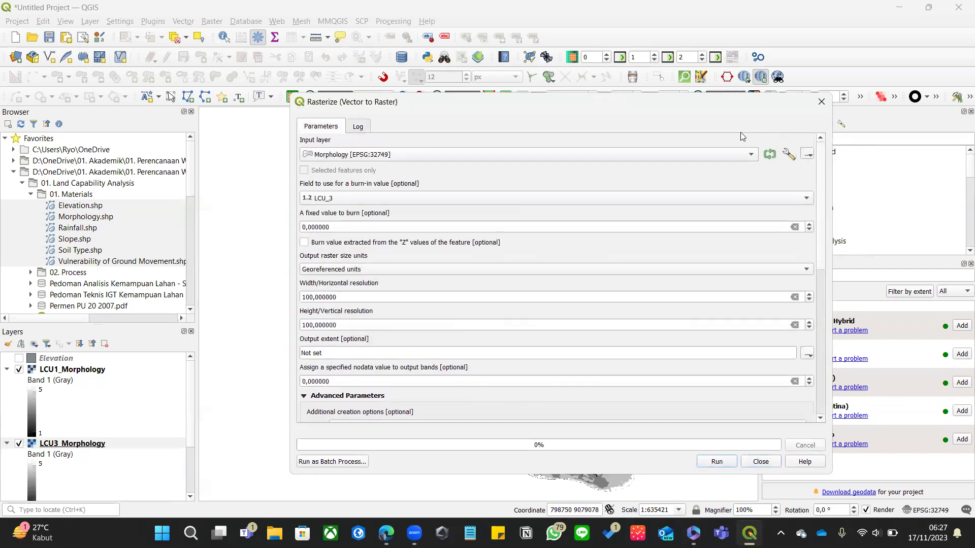
pyautogui.click(727, 198)
pyautogui.click(653, 209)
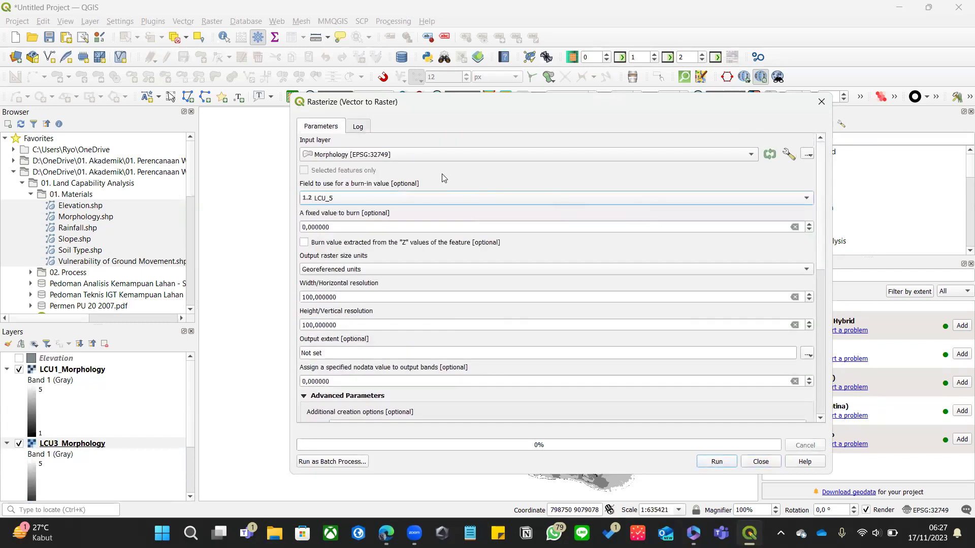
pyautogui.moveTo(823, 180); pyautogui.dragTo(817, 355)
pyautogui.write('5')
pyautogui.click(725, 460)
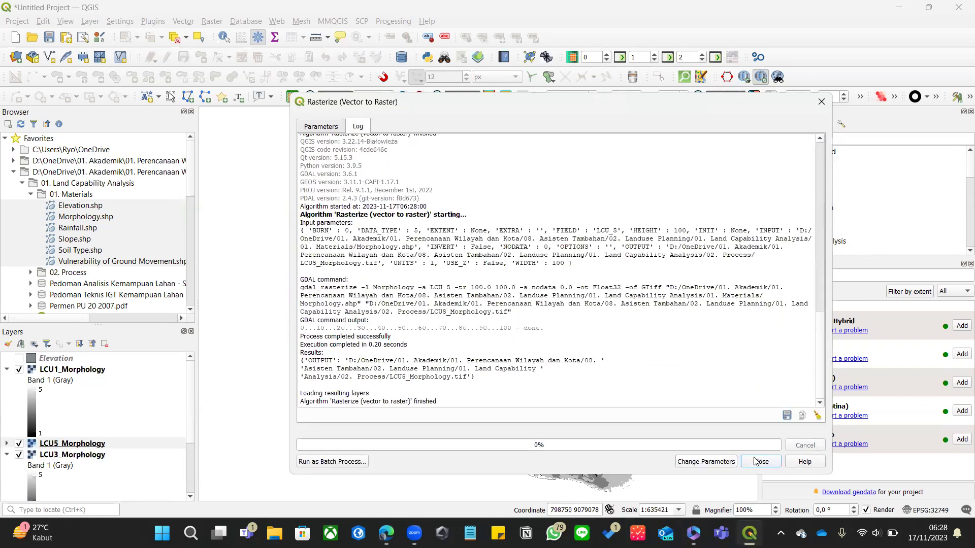
pyautogui.click(755, 461)
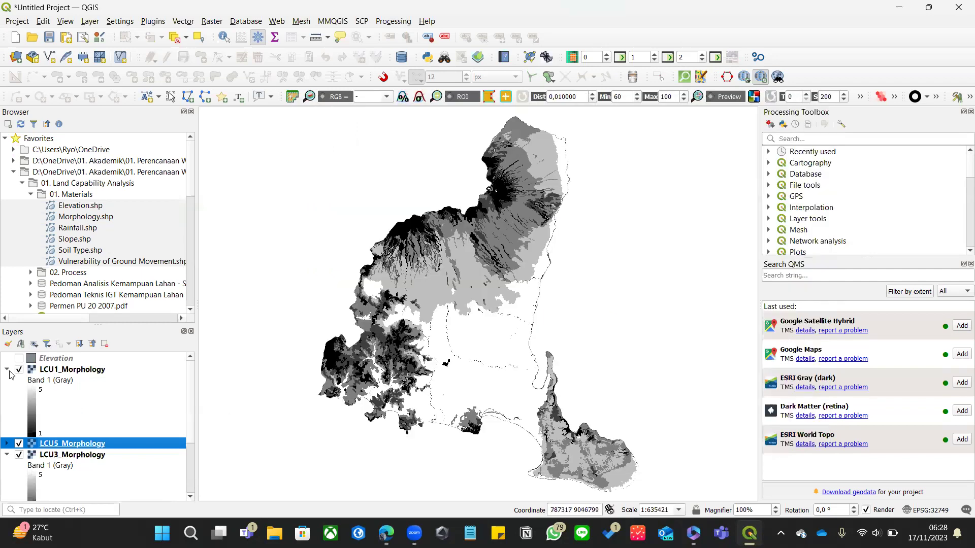
# Step: Collapse the legends of the LCU1_Morphology and LCU3_Morphology rasters in the layer list
pyautogui.click(6, 369)
pyautogui.click(6, 391)
pyautogui.click(61, 370)
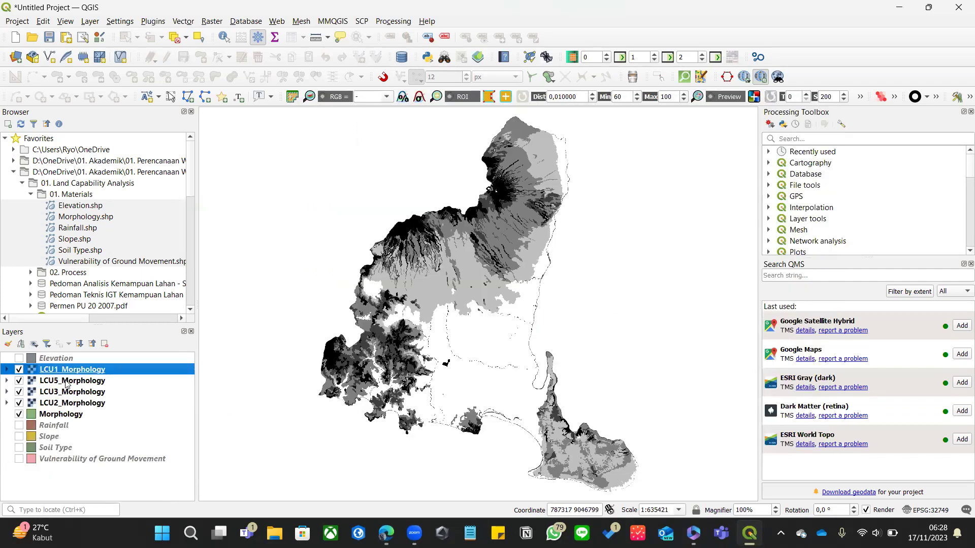
pyautogui.click(77, 405)
pyautogui.click(75, 416)
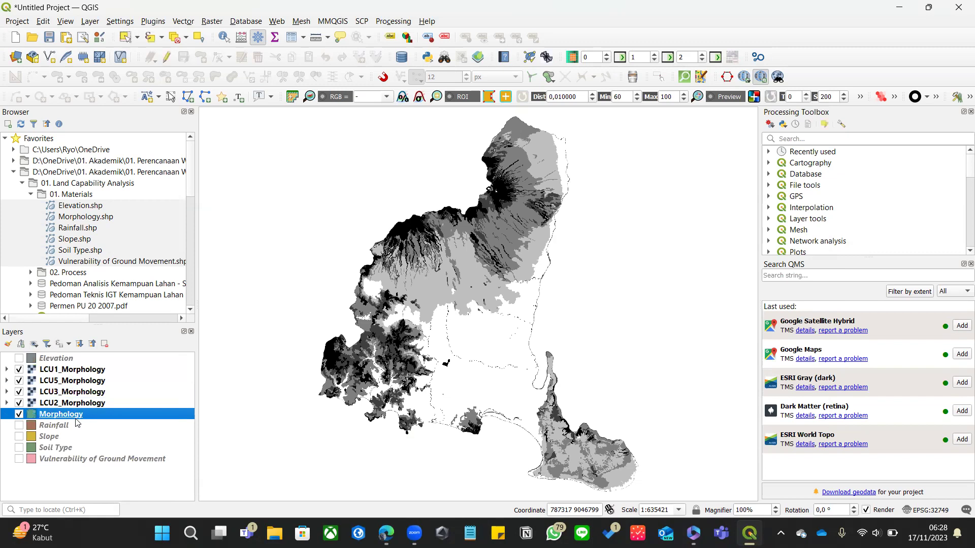
pyautogui.click(79, 426)
pyautogui.click(80, 436)
pyautogui.click(85, 448)
pyautogui.click(67, 467)
pyautogui.click(92, 418)
pyautogui.click(57, 428)
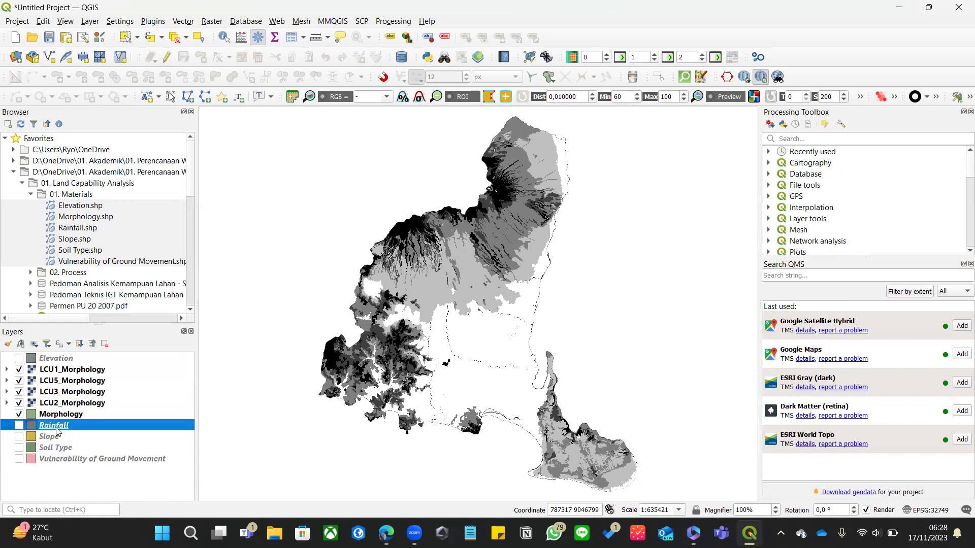
pyautogui.click(52, 438)
# Step: Examine which LCU fields the Rainfall layer's attribute table contains, and close the table
pyautogui.rightClick(46, 425)
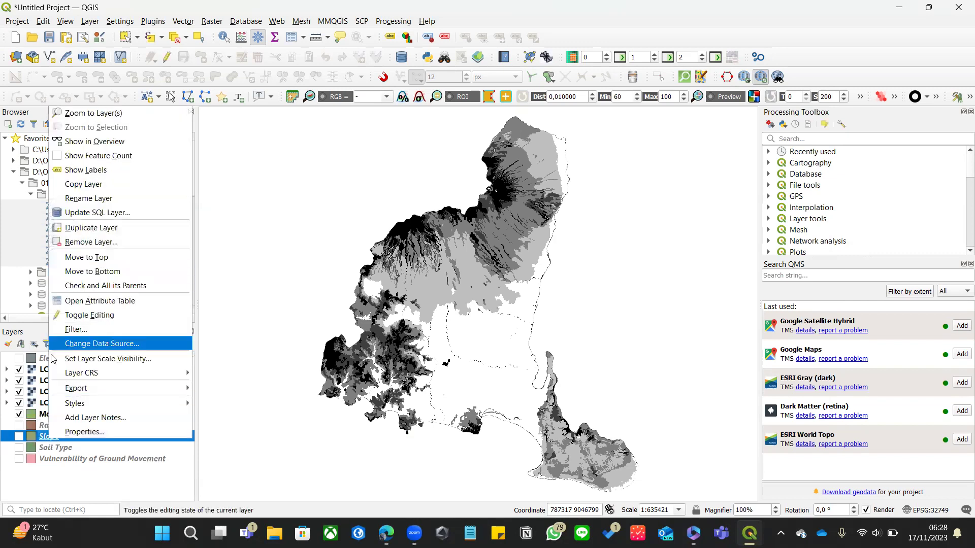
pyautogui.press('Escape')
pyautogui.rightClick(46, 426)
pyautogui.click(99, 284)
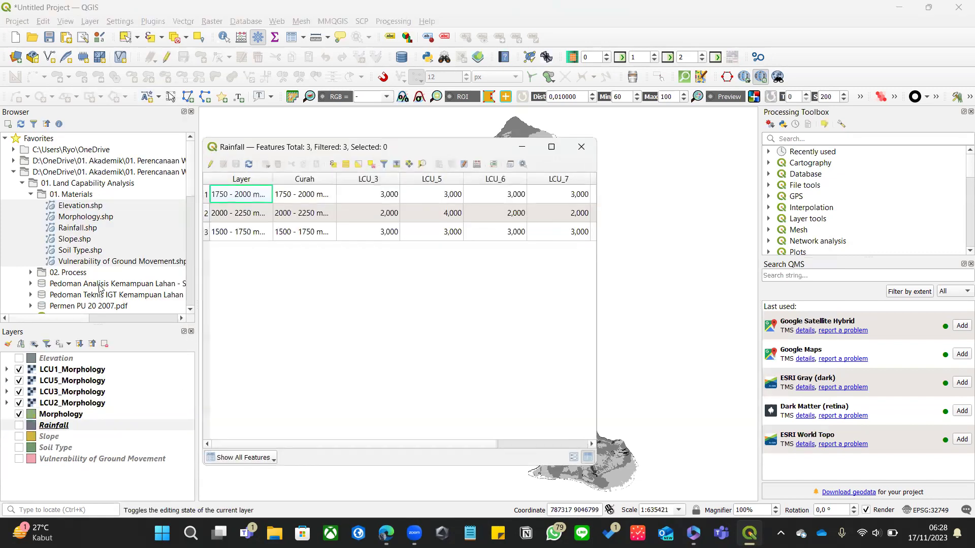
pyautogui.moveTo(310, 448); pyautogui.dragTo(424, 446)
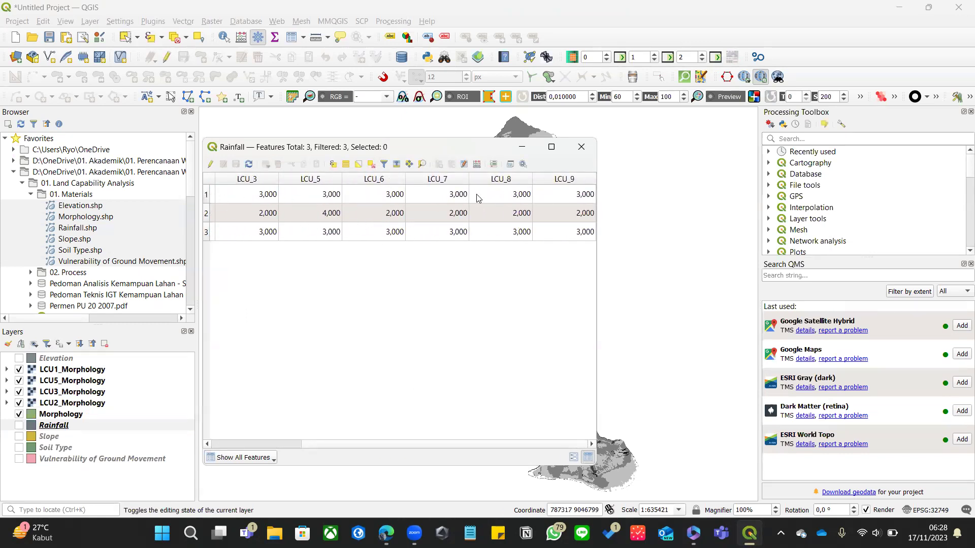
pyautogui.click(582, 146)
# Step: Examine the LCU fields in the Soil Type layer's attribute table and close the table
pyautogui.rightClick(55, 448)
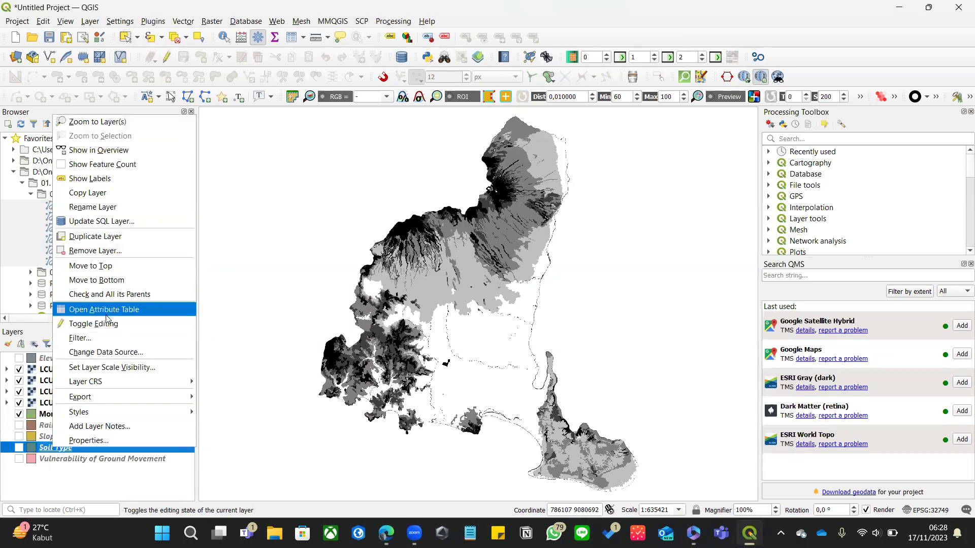
pyautogui.click(91, 309)
pyautogui.moveTo(385, 447); pyautogui.dragTo(500, 447)
pyautogui.click(580, 147)
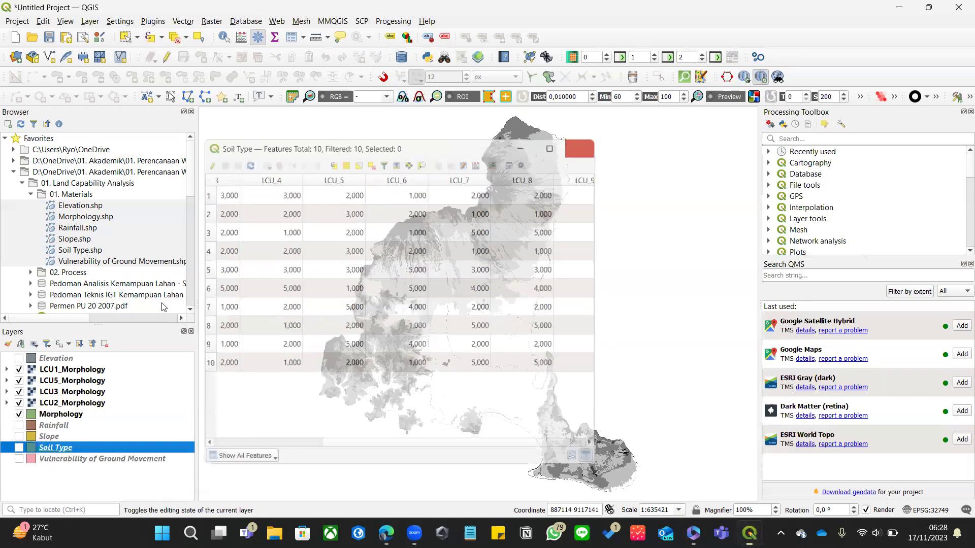
# Step: Remove the LCU1, LCU5, LCU3 and LCU2 Morphology rasters from the project
pyautogui.click(96, 374)
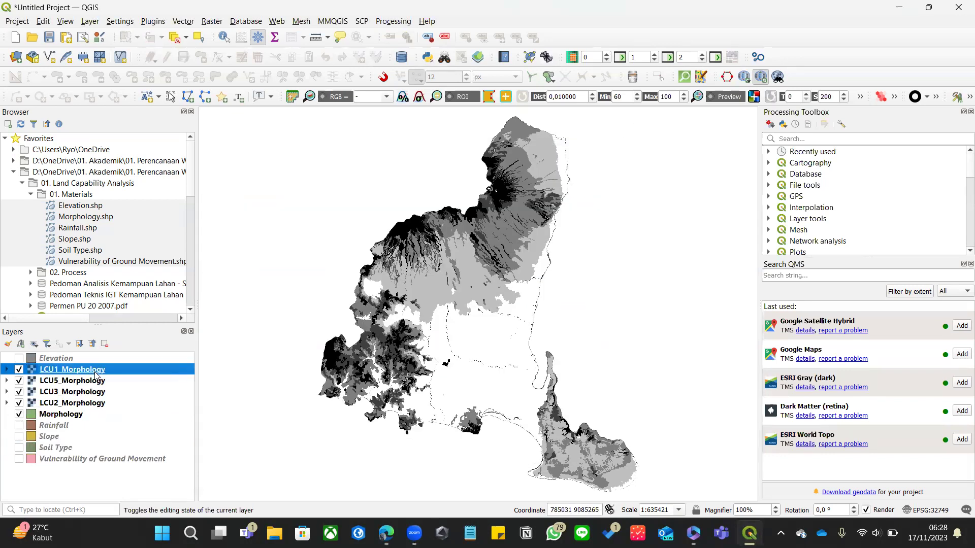
pyautogui.keyDown('shift'); pyautogui.click(89, 404); pyautogui.keyUp('shift')
pyautogui.rightClick(84, 410)
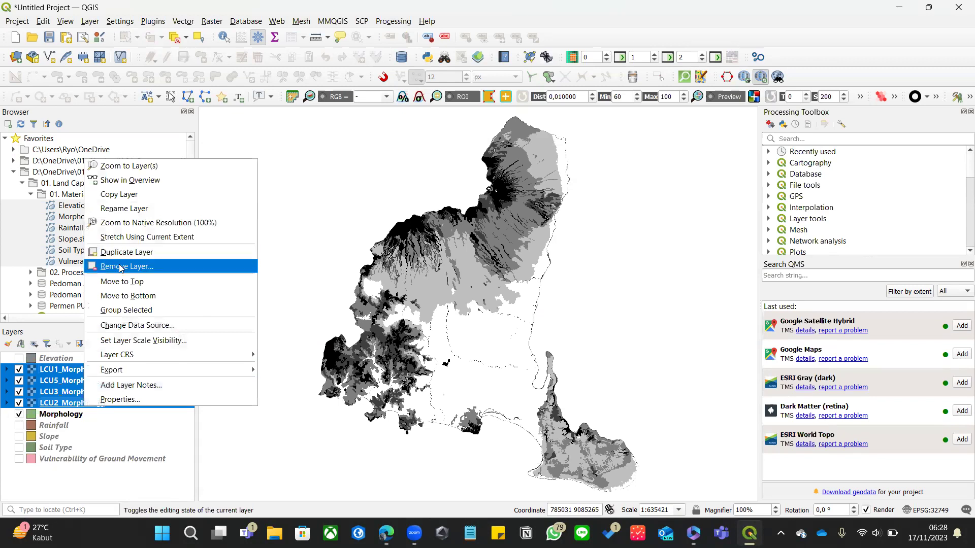
pyautogui.click(119, 265)
pyautogui.click(481, 278)
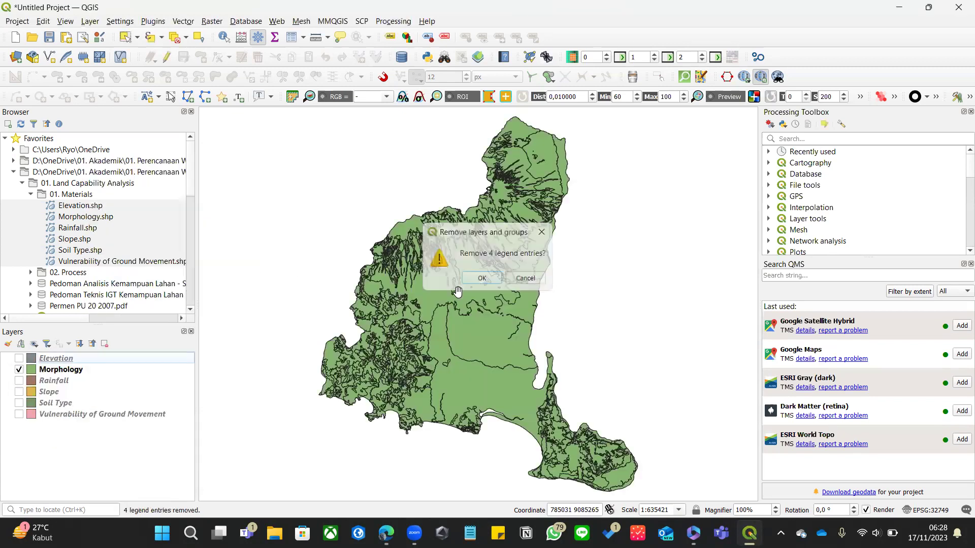
# Step: Collapse the 01. Materials folder and expand the 02. Process folder to list its raster files
pyautogui.click(31, 194)
pyautogui.click(63, 207)
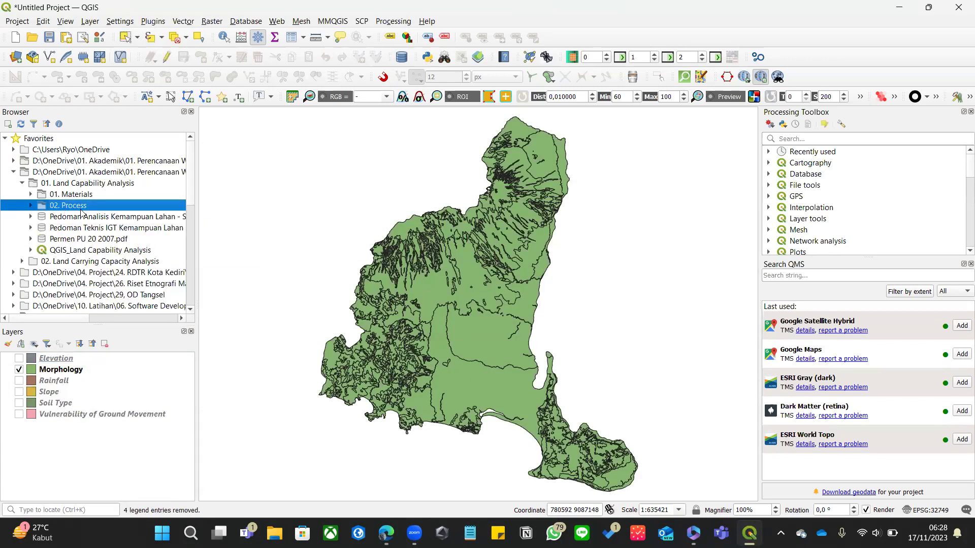
pyautogui.click(31, 206)
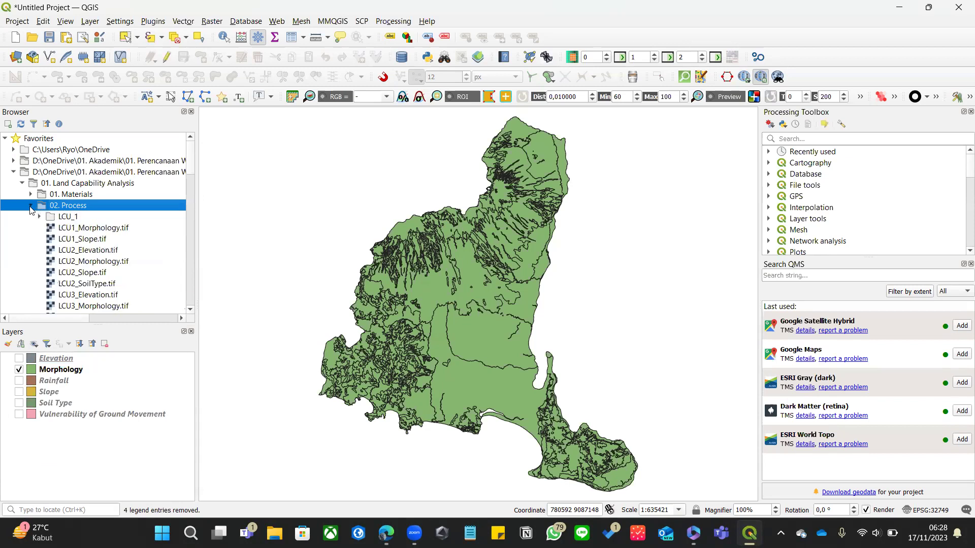
# Step: Examine which LCU rasters the 02. Process folder contains, from the LCU1 files through the LCU7 files
pyautogui.click(123, 239)
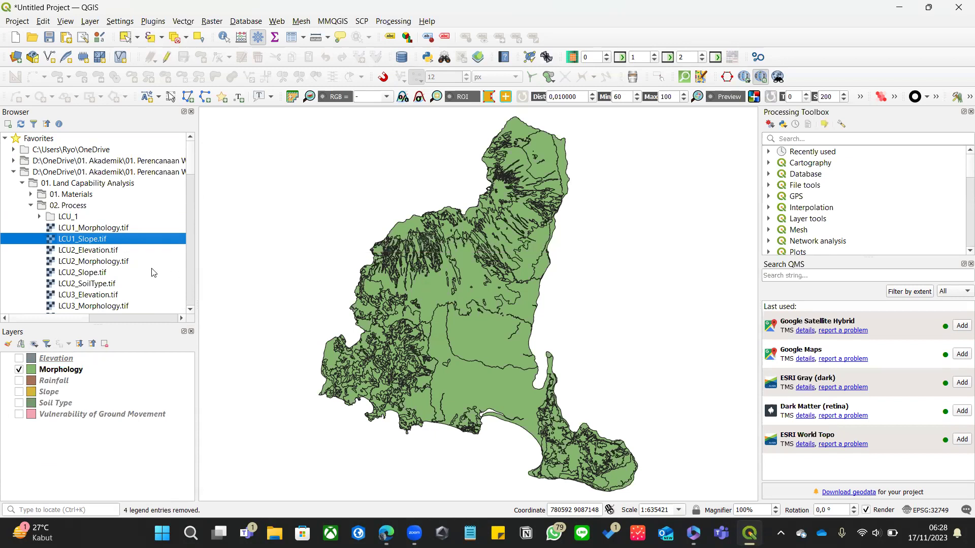
pyautogui.click(129, 232)
pyautogui.click(105, 263)
pyautogui.click(102, 230)
pyautogui.click(94, 240)
pyautogui.click(100, 251)
pyautogui.scroll(-1, 101, 253)
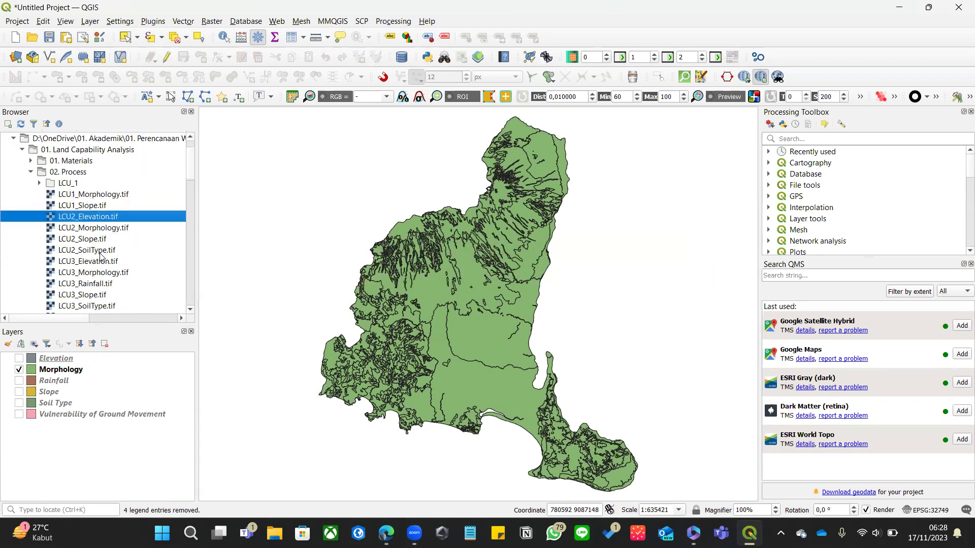
pyautogui.scroll(-2, 100, 274)
pyautogui.scroll(-6, 100, 275)
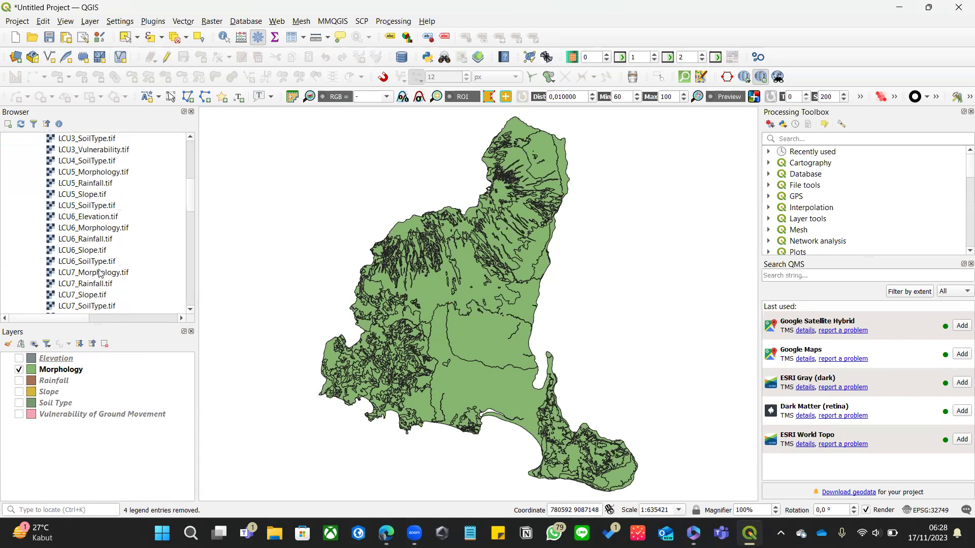
pyautogui.scroll(6, 102, 273)
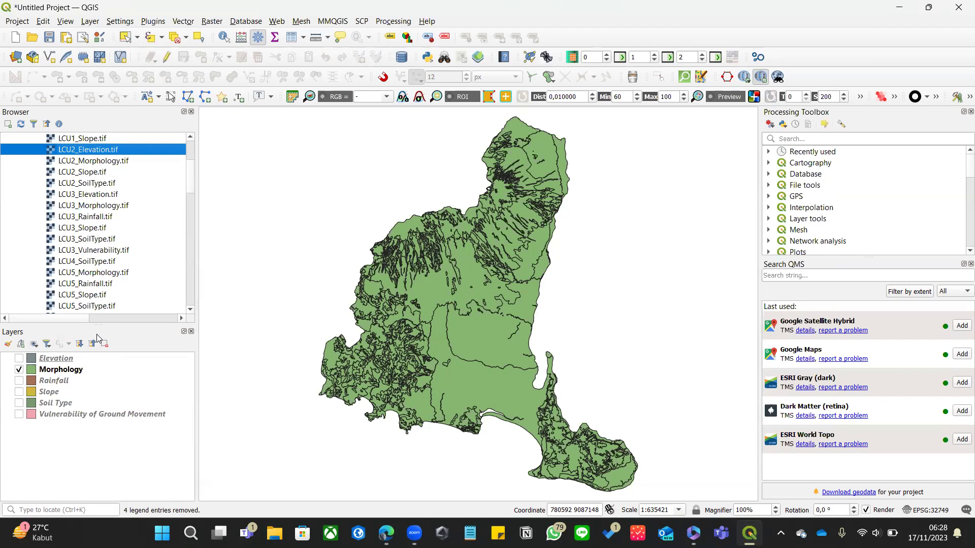
pyautogui.scroll(2, 104, 249)
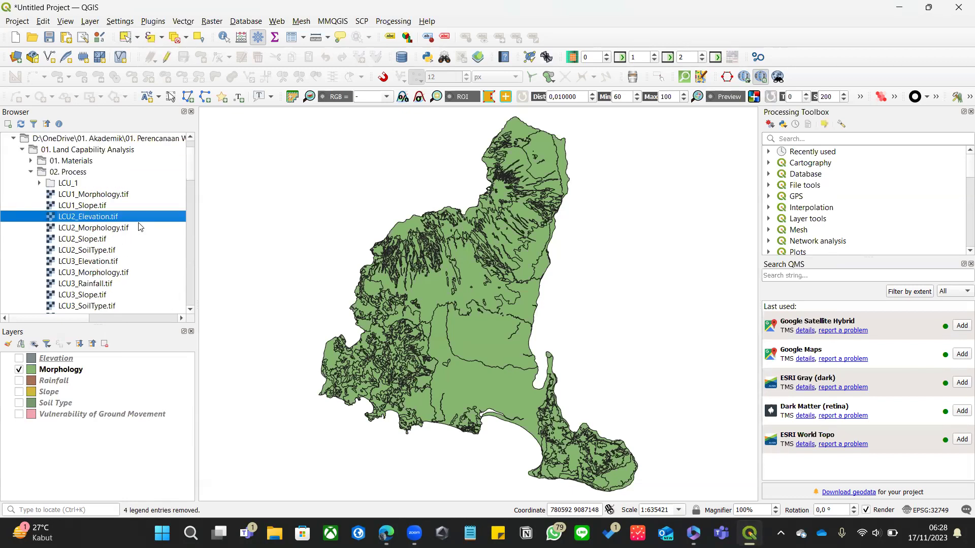
# Step: Hide the Morphology vector layer and add the LCU1_Morphology and LCU1_Slope rasters from the 02. Process folder to the project
pyautogui.click(105, 195)
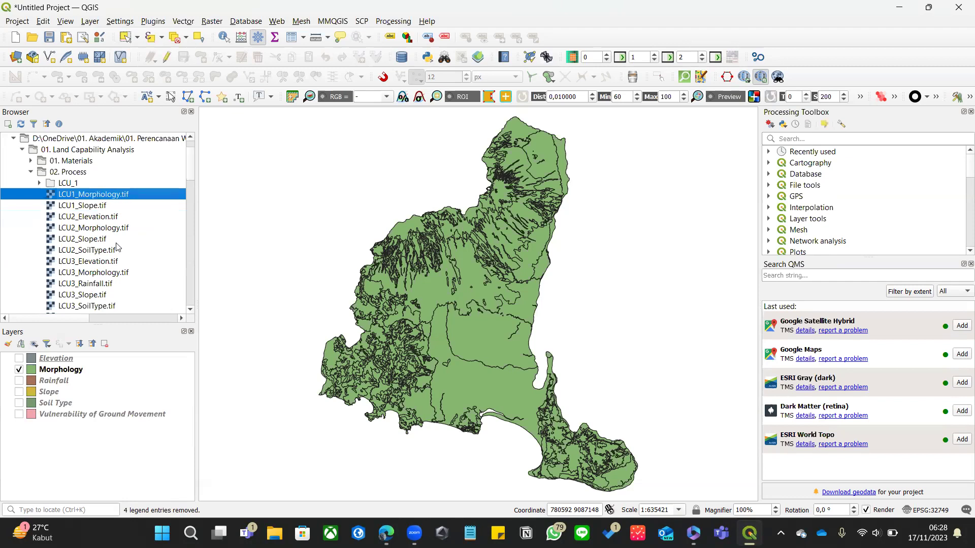
pyautogui.click(19, 370)
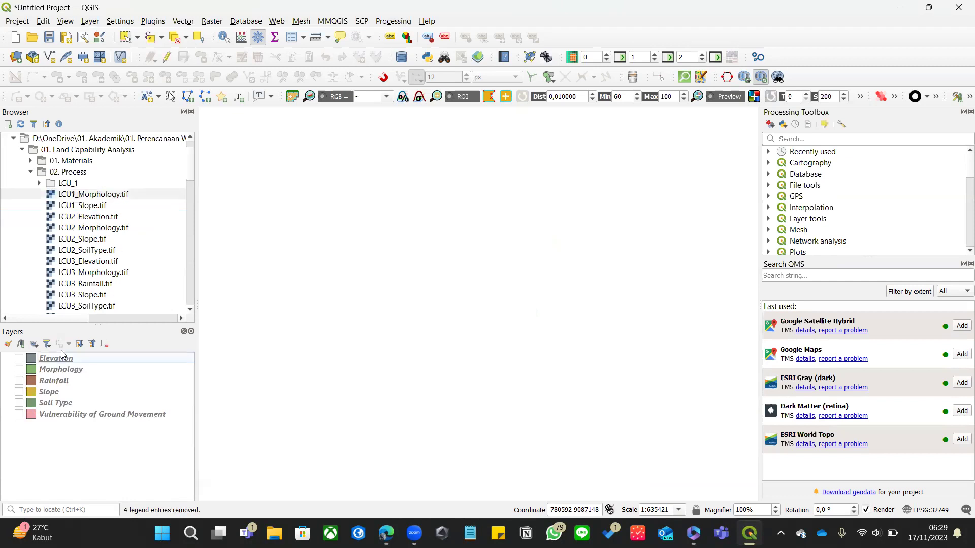
pyautogui.keyDown('ctrl'); pyautogui.click(94, 206); pyautogui.keyUp('ctrl')
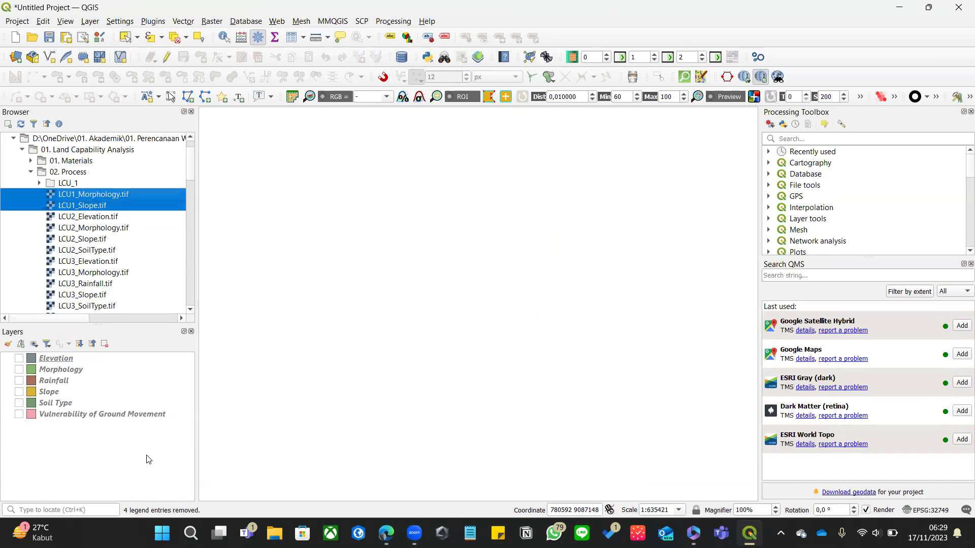
pyautogui.moveTo(147, 459); pyautogui.dragTo(142, 451)
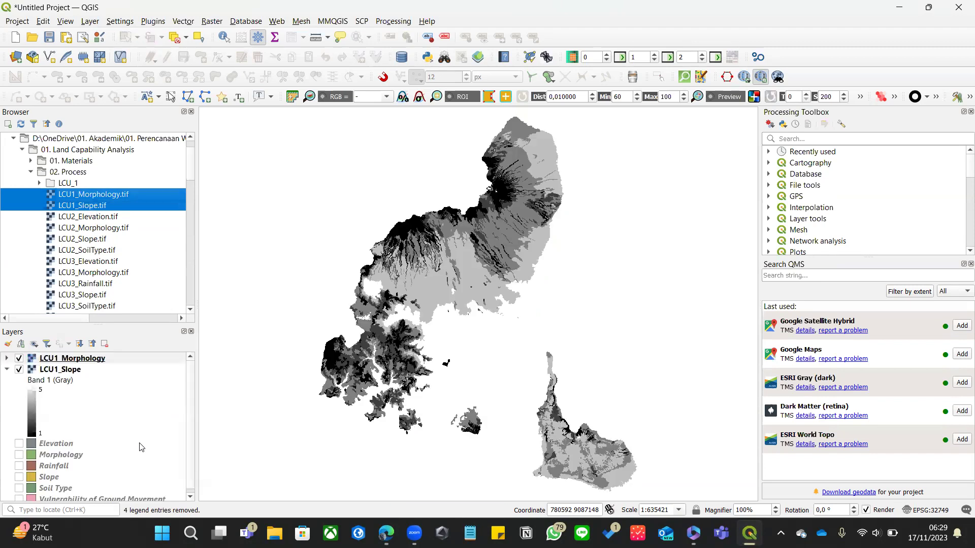
pyautogui.click(19, 359)
pyautogui.click(20, 360)
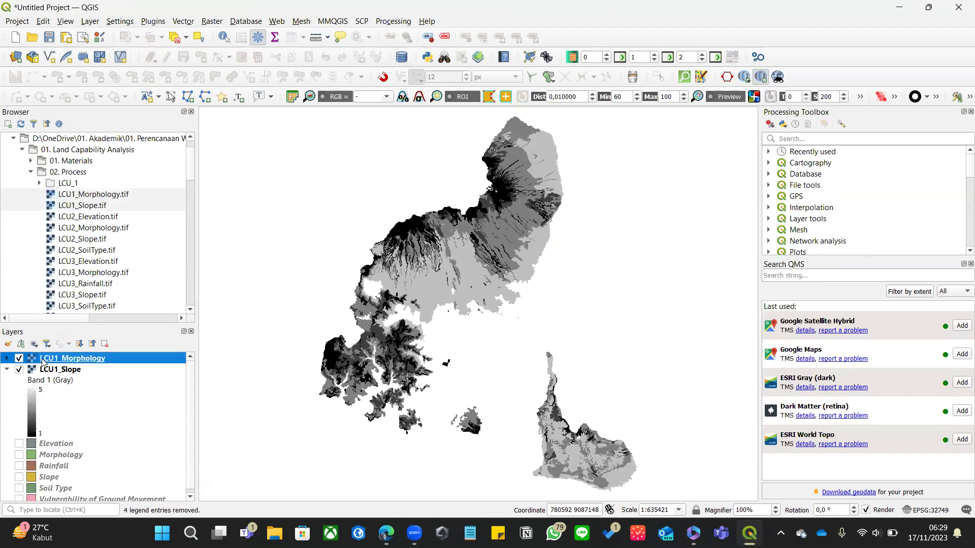
# Step: Check the pixel size in the LCU1_Morphology raster's layer information, and close its properties
pyautogui.rightClick(43, 361)
pyautogui.click(92, 355)
pyautogui.click(187, 80)
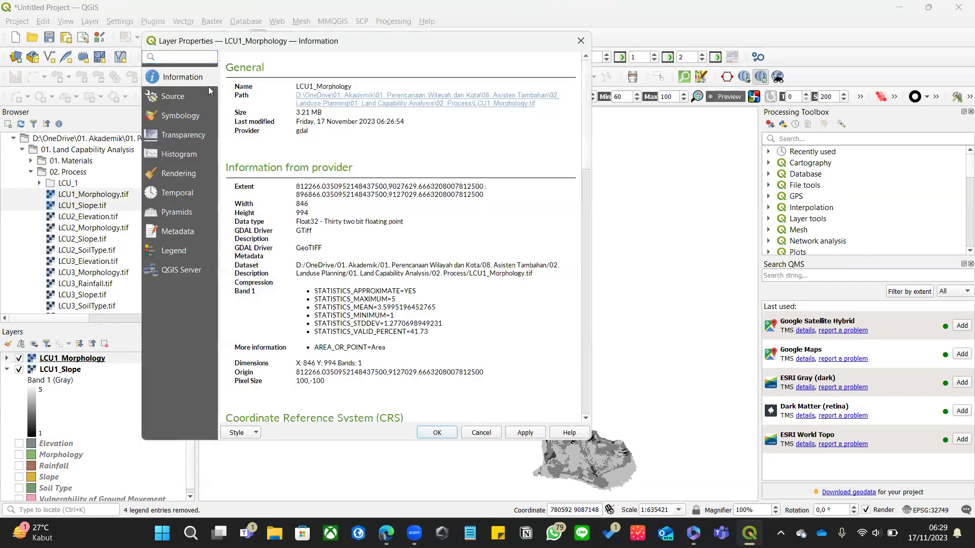
pyautogui.scroll(-2, 330, 279)
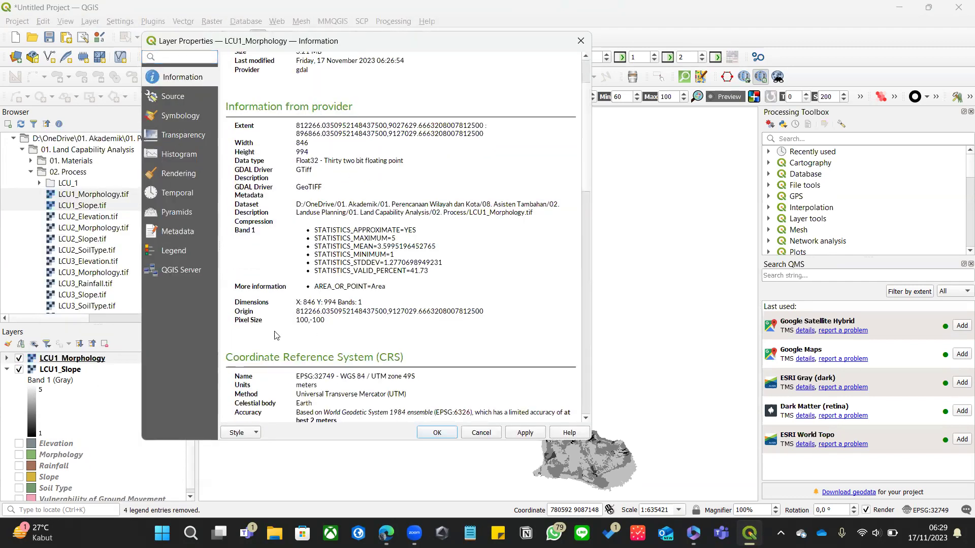
pyautogui.moveTo(255, 320); pyautogui.dragTo(324, 323)
pyautogui.click(322, 323)
pyautogui.click(436, 432)
# Step: Check the pixel size in the LCU1_Slope raster's layer information, and close its properties
pyautogui.rightClick(124, 370)
pyautogui.click(133, 364)
pyautogui.scroll(-1, 330, 304)
pyautogui.moveTo(264, 351); pyautogui.dragTo(339, 352)
pyautogui.moveTo(262, 351); pyautogui.dragTo(336, 353)
pyautogui.click(336, 353)
pyautogui.click(439, 433)
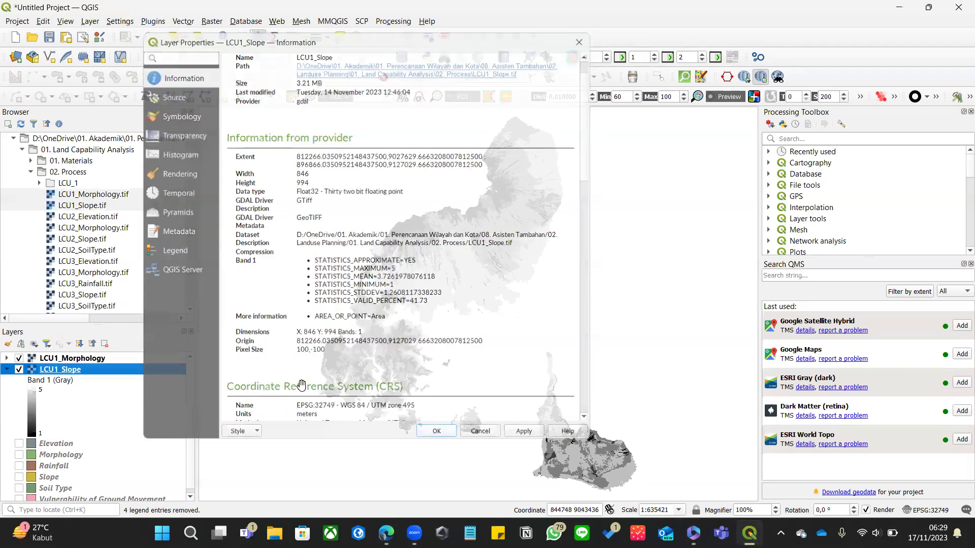
pyautogui.click(130, 359)
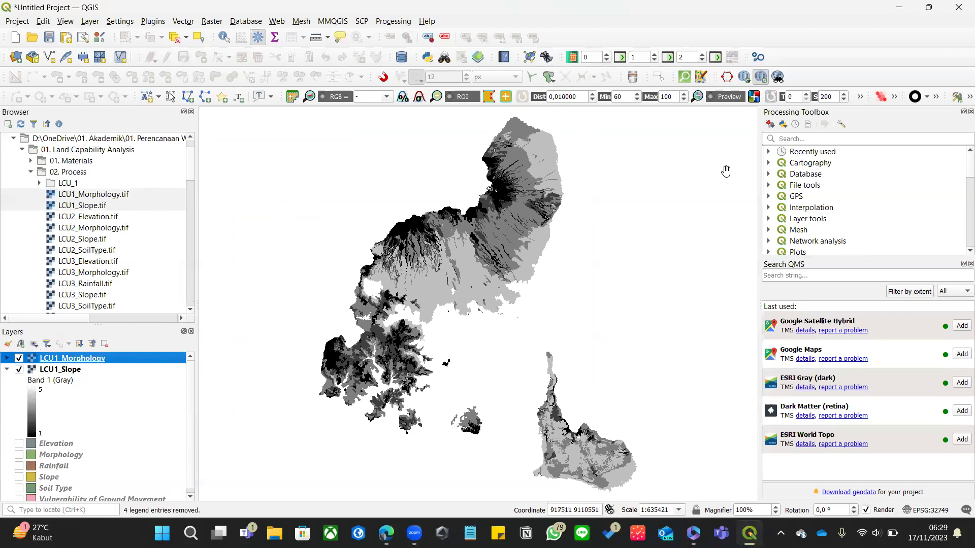
pyautogui.click(804, 136)
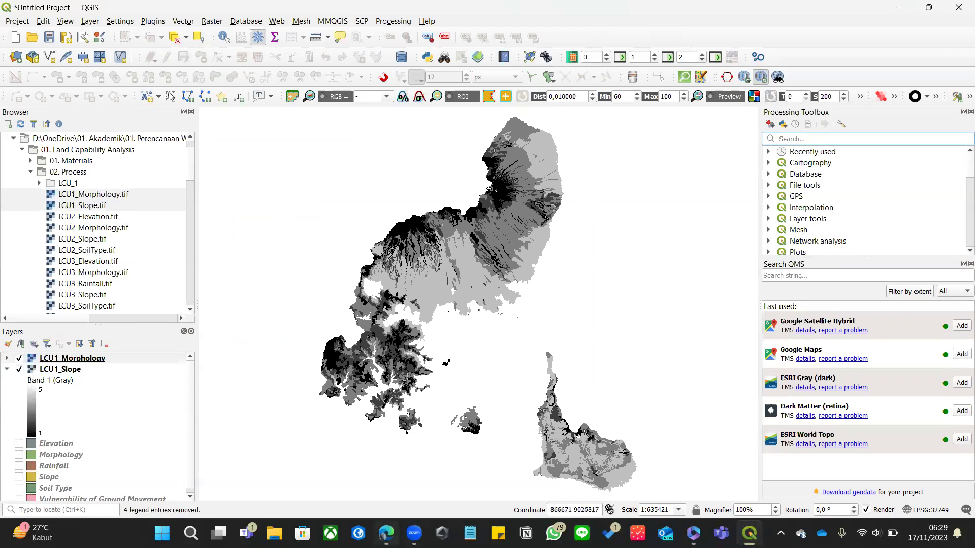
# Step: Switch to the land capability guideline PDF in Edge and return to its first page
pyautogui.click(385, 533)
pyautogui.scroll(5, 643, 244)
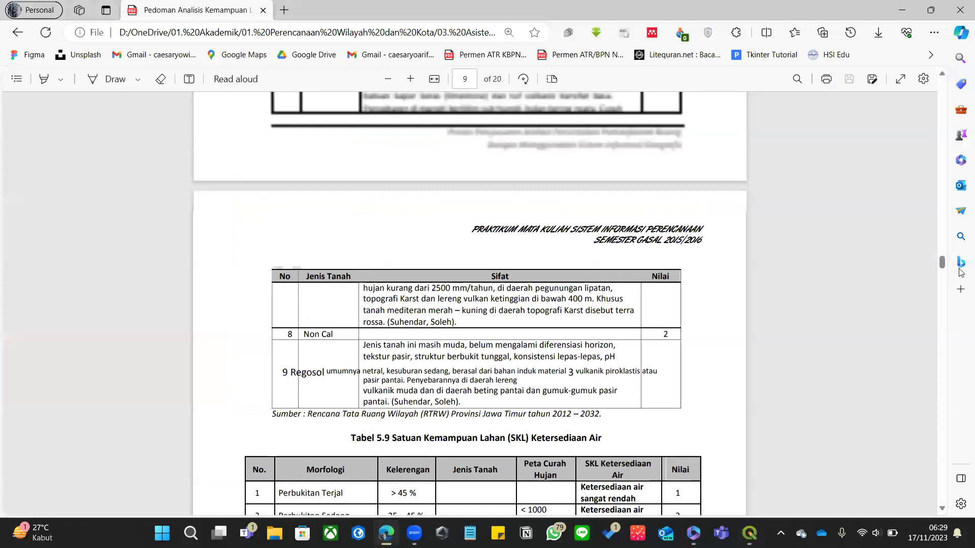
pyautogui.scroll(5, 940, 248)
pyautogui.moveTo(942, 252); pyautogui.dragTo(953, 74)
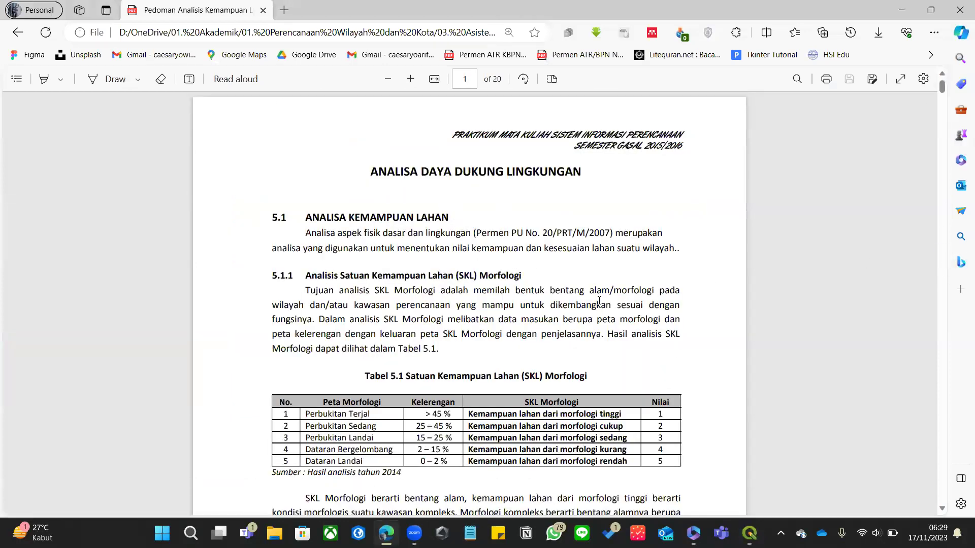
# Step: Read section 5.1.1 on SKL Morfologi with Table 5.1, and check which input maps the analysis combines
pyautogui.scroll(-4, 508, 279)
pyautogui.scroll(2, 568, 395)
pyautogui.scroll(1, 568, 395)
pyautogui.scroll(-1, 569, 398)
pyautogui.scroll(-1, 569, 399)
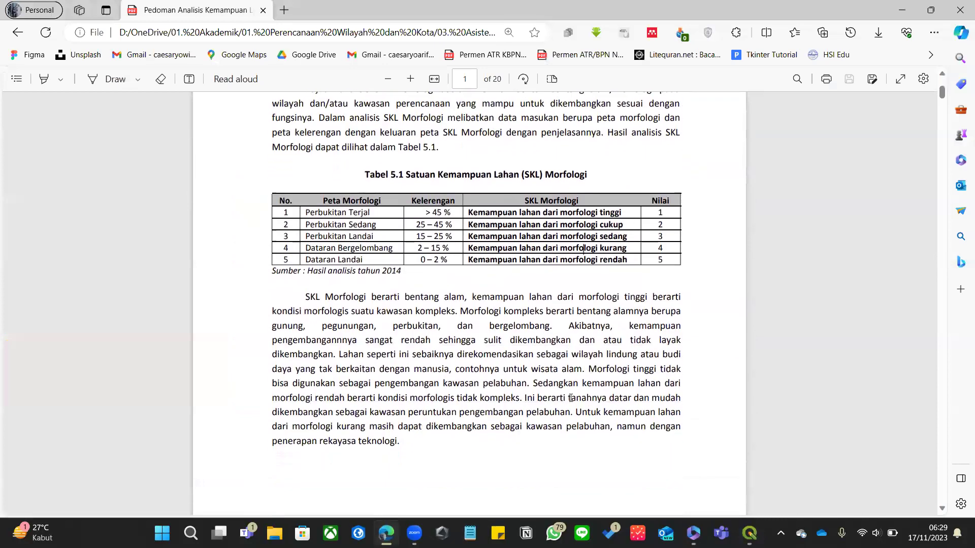
pyautogui.scroll(-1, 613, 406)
pyautogui.scroll(3, 610, 401)
pyautogui.moveTo(415, 309); pyautogui.dragTo(572, 309)
pyautogui.click(352, 330)
pyautogui.moveTo(345, 331); pyautogui.dragTo(363, 345)
pyautogui.click(363, 345)
# Step: Review the input maps and scoring tables for SKL Kemudahan Dikerjakan and SKL Kestabilan Lereng in the guideline
pyautogui.scroll(-13, 535, 324)
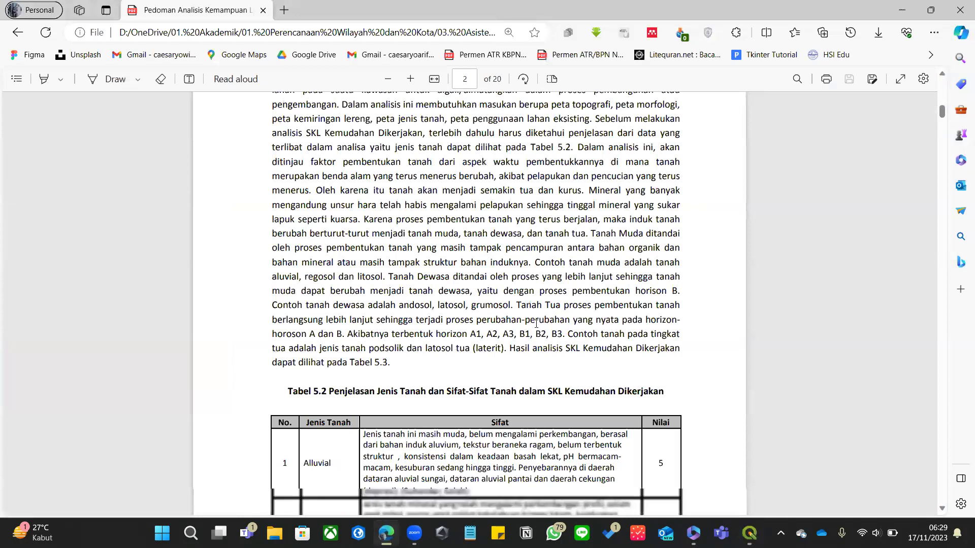
pyautogui.scroll(-15, 536, 323)
pyautogui.scroll(3, 316, 274)
pyautogui.moveTo(364, 265); pyautogui.dragTo(320, 268)
pyautogui.moveTo(400, 268); pyautogui.dragTo(454, 269)
pyautogui.click(482, 269)
pyautogui.moveTo(540, 276); pyautogui.dragTo(544, 296)
pyautogui.scroll(-9, 558, 321)
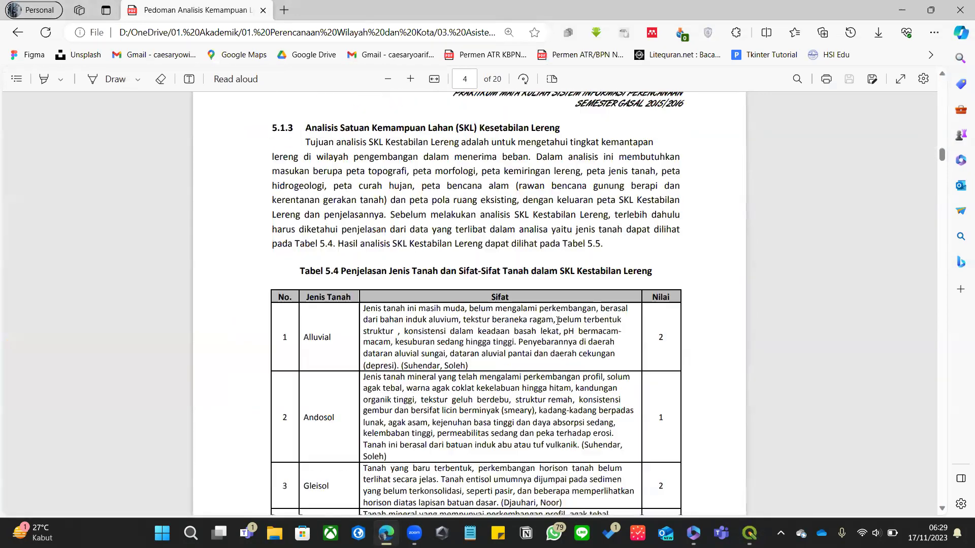
pyautogui.scroll(-10, 604, 359)
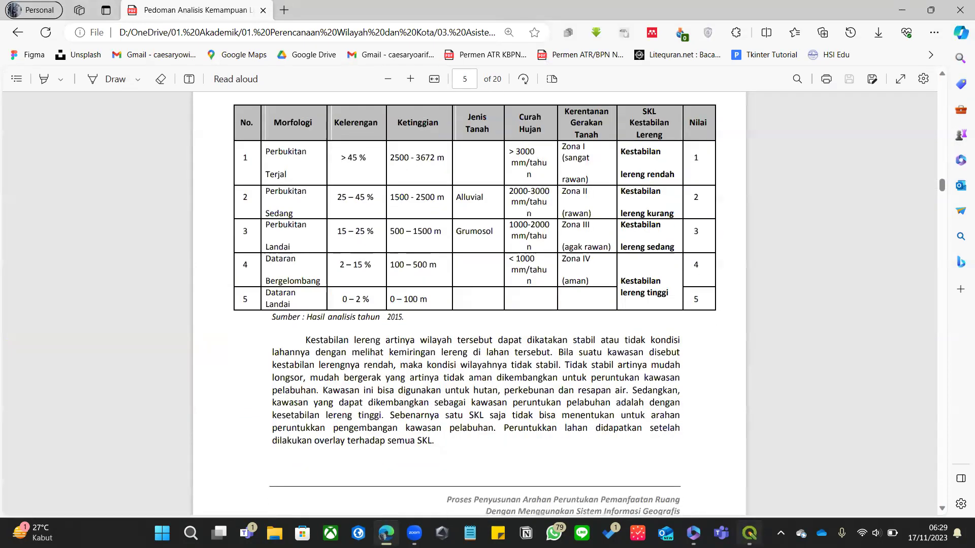
# Step: Switch back to QGIS, collapse the LCU1_Slope legend and select the LCU1_Morphology layer
pyautogui.click(749, 533)
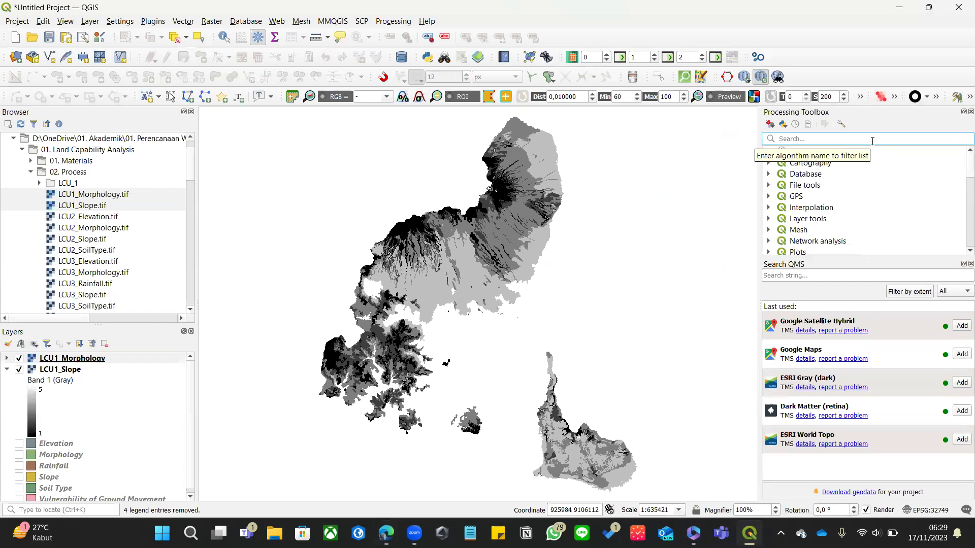
pyautogui.click(7, 370)
pyautogui.click(69, 378)
pyautogui.press('Up')
pyautogui.press('Up')
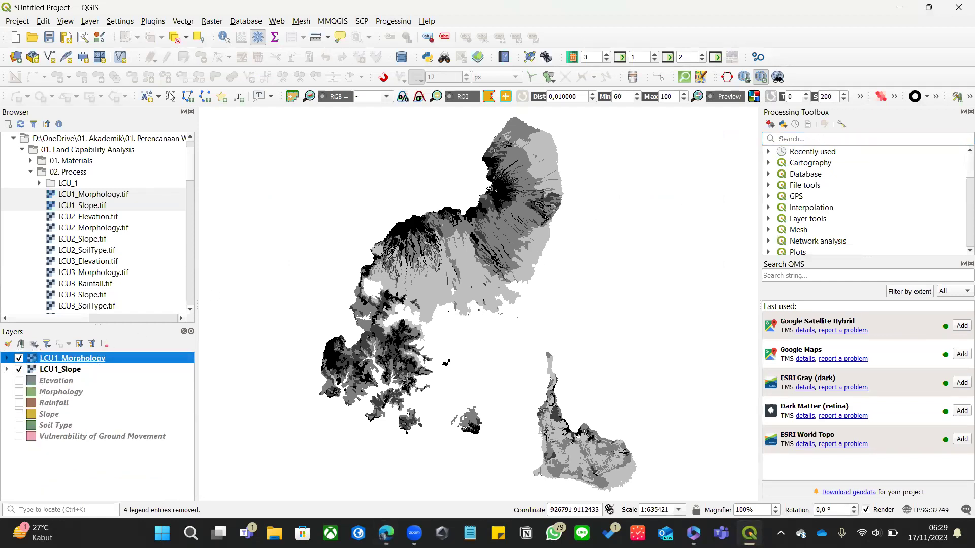
# Step: Find and open the Raster analysis Raster calculator, and insert LCU1_Slope@1 into its expression
pyautogui.click(820, 138)
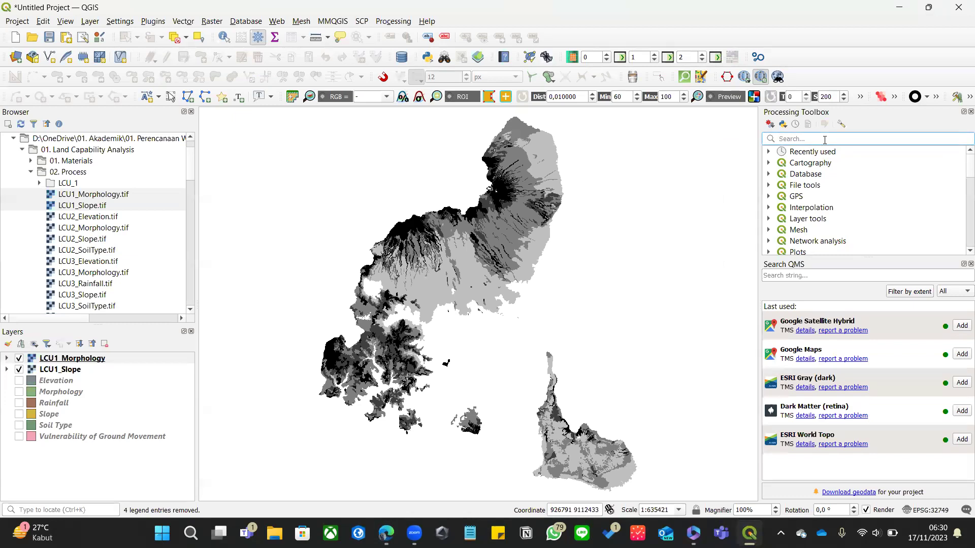
pyautogui.write('raster calculator')
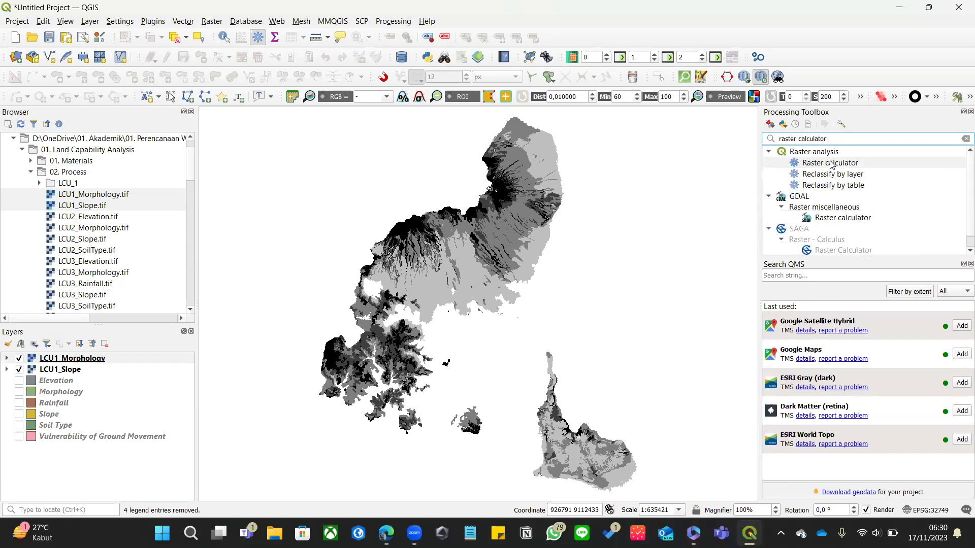
pyautogui.doubleClick(830, 164)
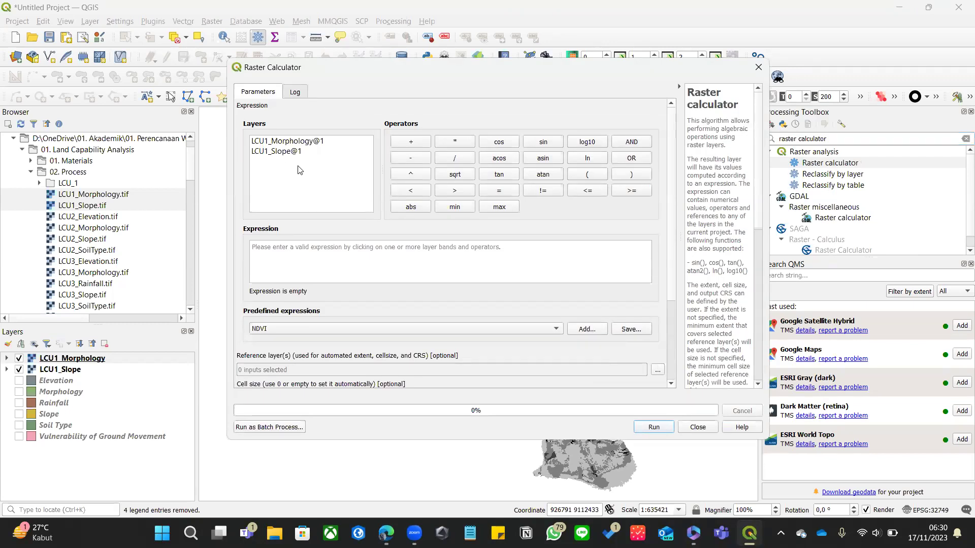
pyautogui.click(291, 153)
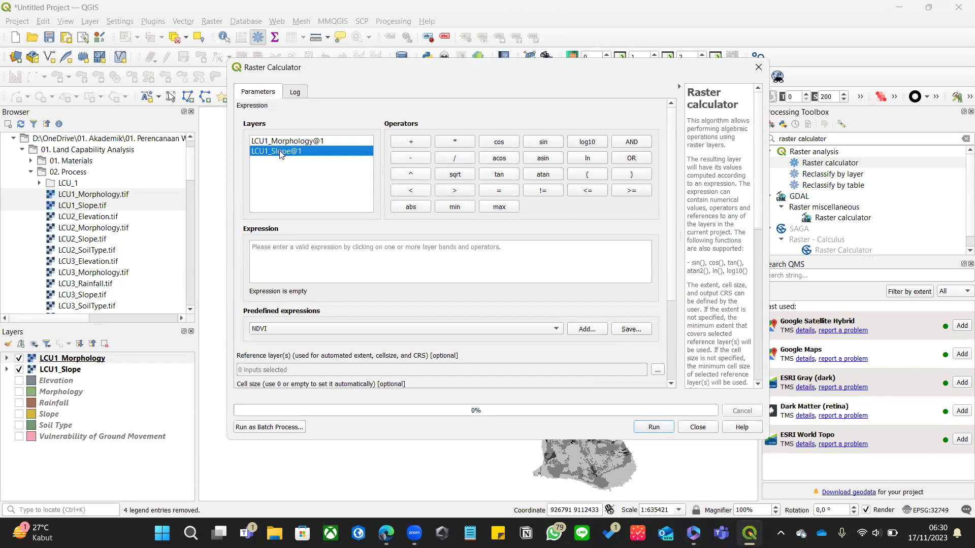
pyautogui.doubleClick(280, 152)
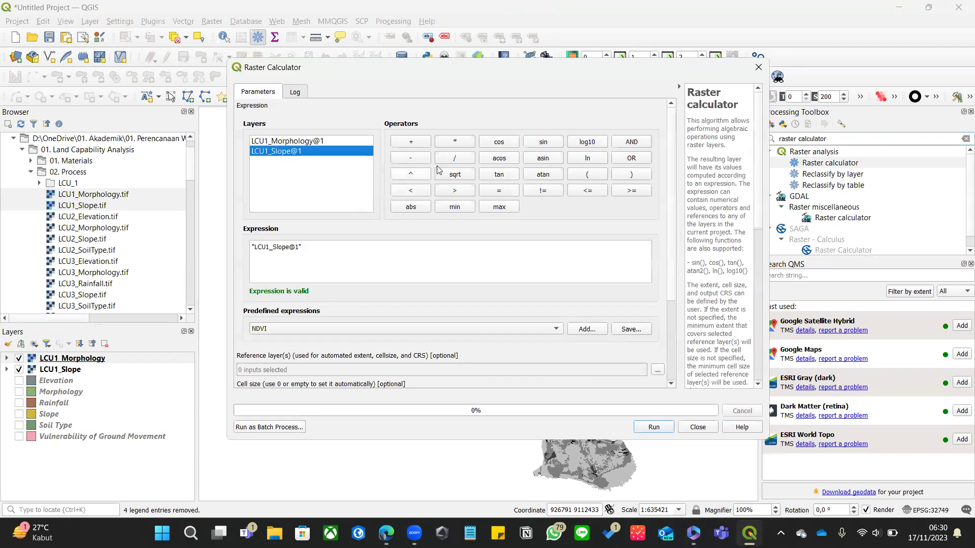
pyautogui.click(467, 146)
pyautogui.doubleClick(322, 140)
pyautogui.moveTo(395, 246); pyautogui.dragTo(307, 249)
pyautogui.press('BackSpace')
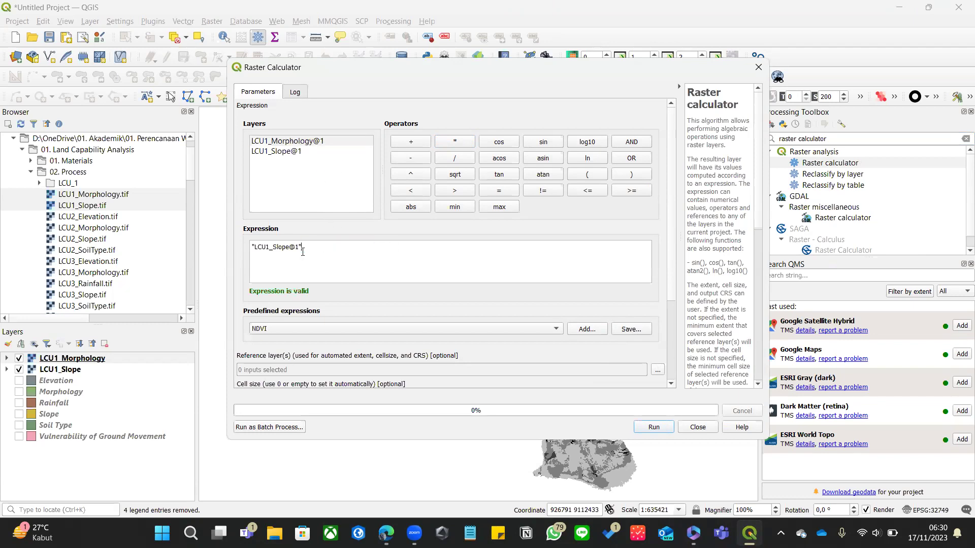
# Step: Complete the expression as ("LCU1_Slope@1" + "LCU1_Morphology@1")/2 to average the two LCU1 rasters
pyautogui.click(416, 144)
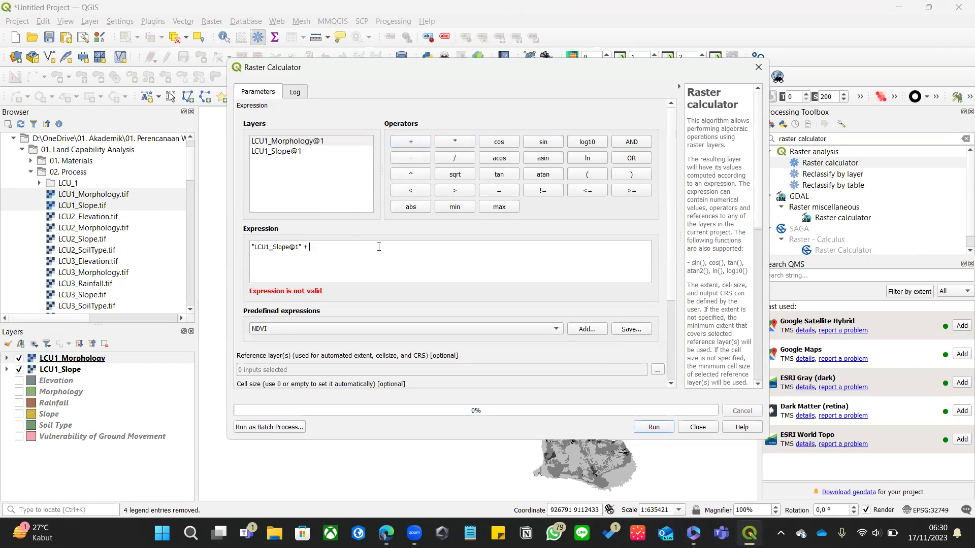
pyautogui.doubleClick(287, 140)
pyautogui.write(')')
pyautogui.press('Home')
pyautogui.write('(')
pyautogui.press('End')
pyautogui.write('/2')
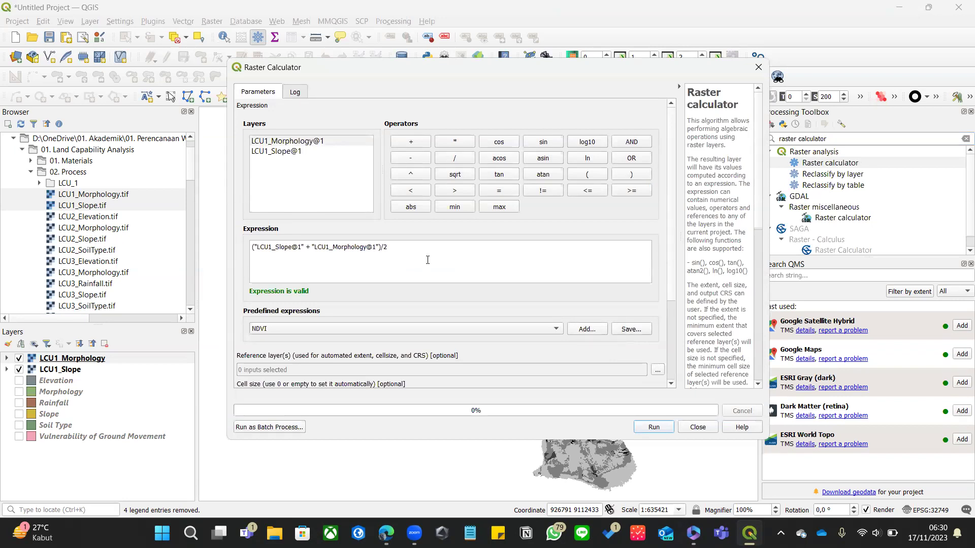
# Step: Switch to the guideline PDF, look back through the SKL tables before page 5, and return to QGIS
pyautogui.click(386, 533)
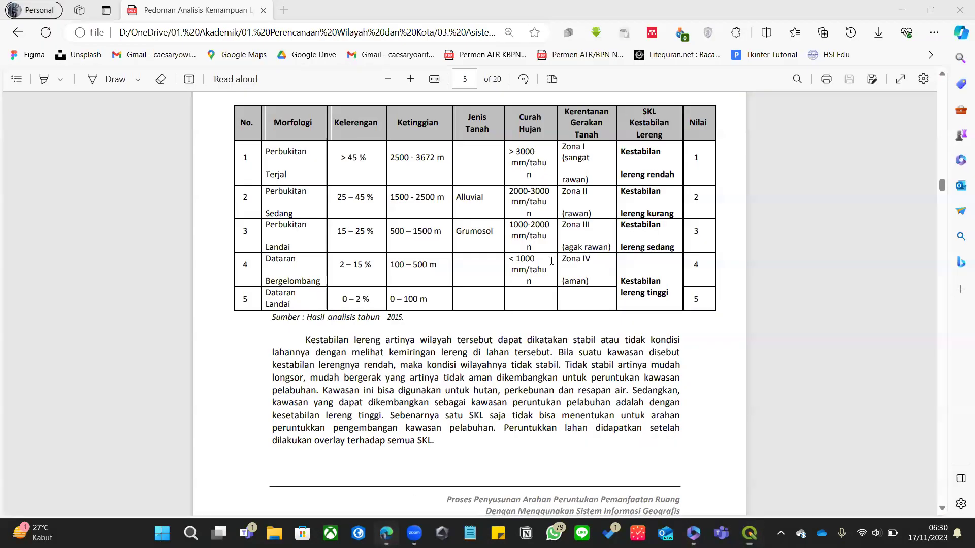
pyautogui.scroll(10, 590, 263)
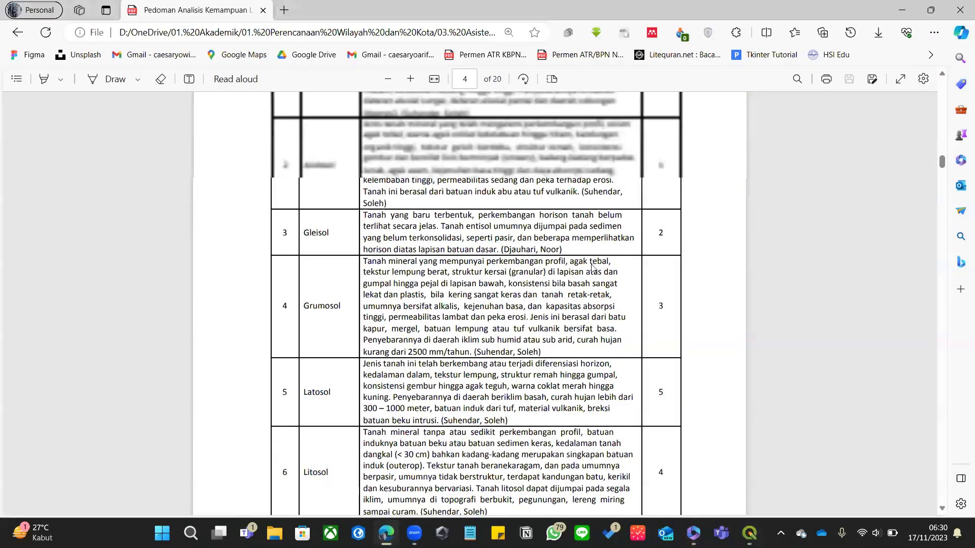
pyautogui.scroll(10, 591, 268)
pyautogui.scroll(-5, 423, 330)
pyautogui.hotkey('alt', 'Tab')
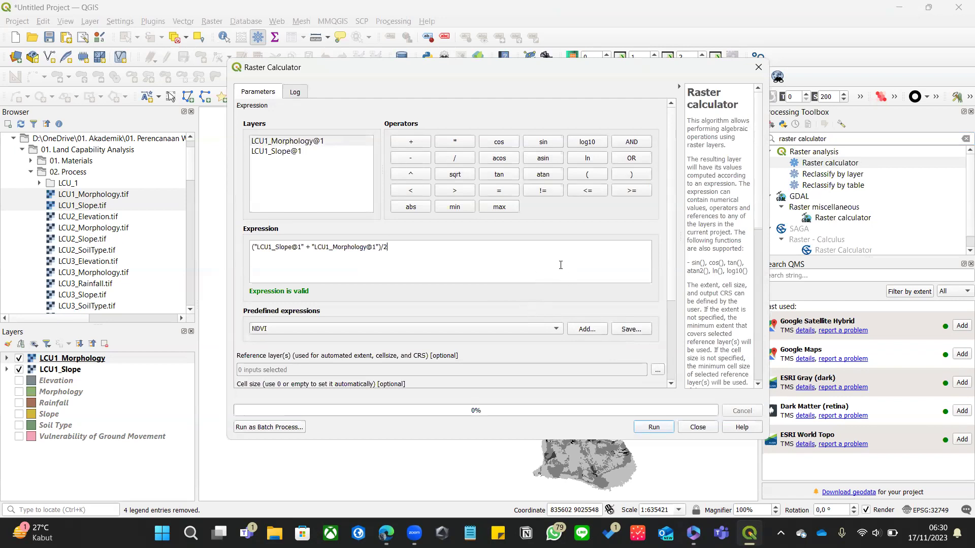
# Step: Review the LCU1 averaging expression and choose one LCU1 raster as the calculation's reference layer
pyautogui.tripleClick(283, 253)
pyautogui.click(446, 254)
pyautogui.moveTo(671, 178); pyautogui.dragTo(663, 263)
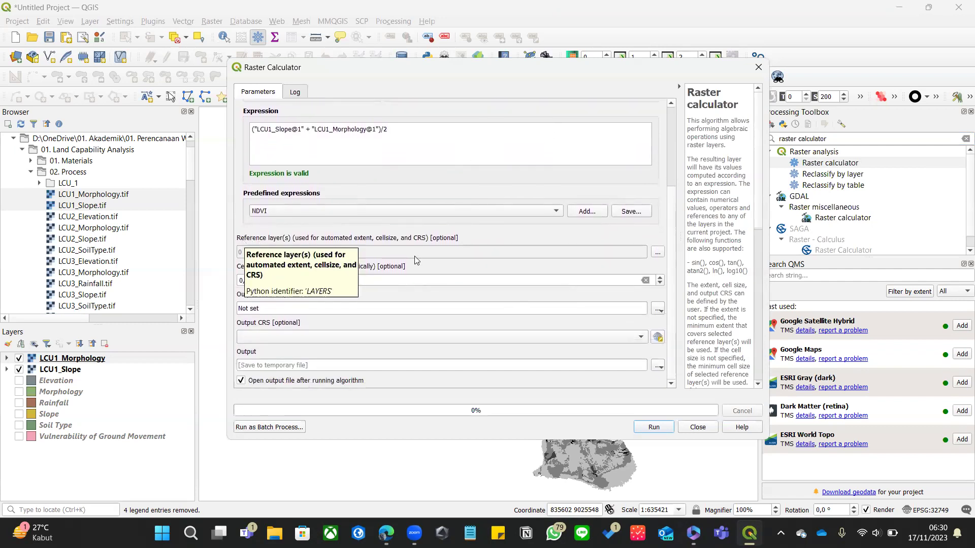
pyautogui.click(657, 253)
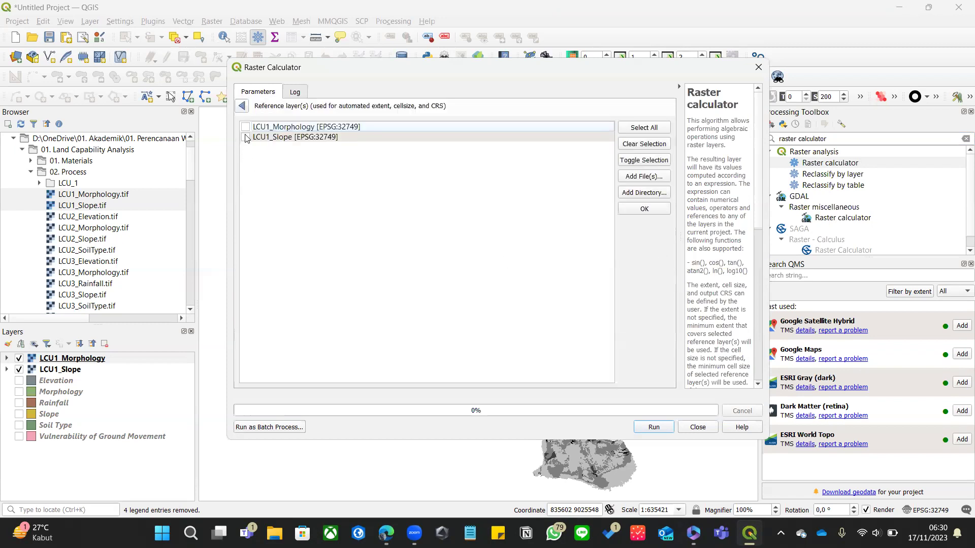
pyautogui.click(635, 212)
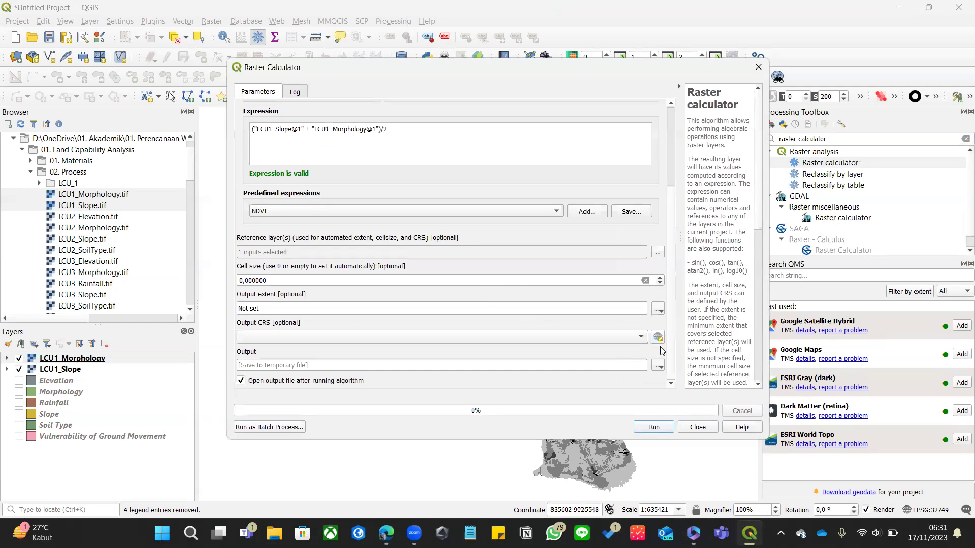
# Step: Save the output as Output_LCU1 in the LCU_1 folder, replacing the existing file, run the calculation and close the calculator
pyautogui.click(657, 367)
pyautogui.click(686, 394)
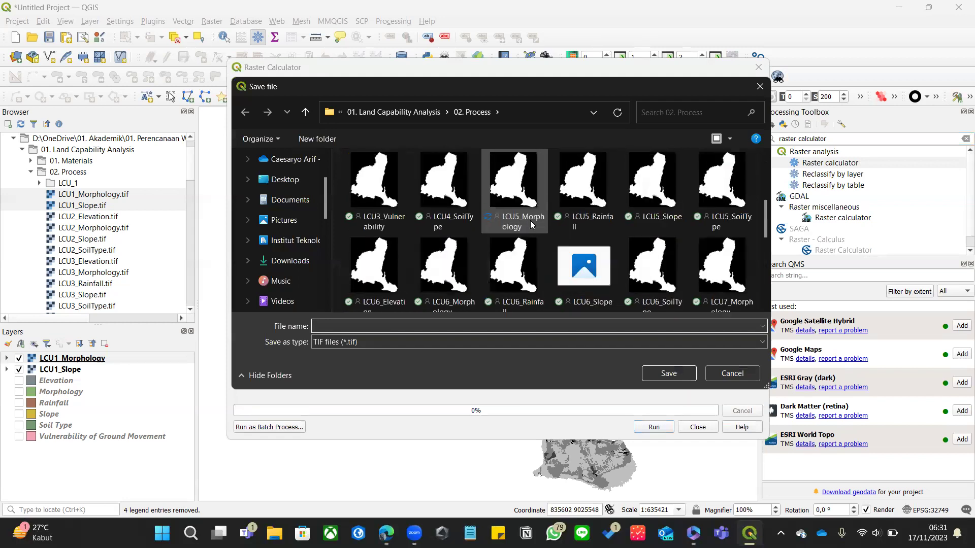
pyautogui.doubleClick(381, 194)
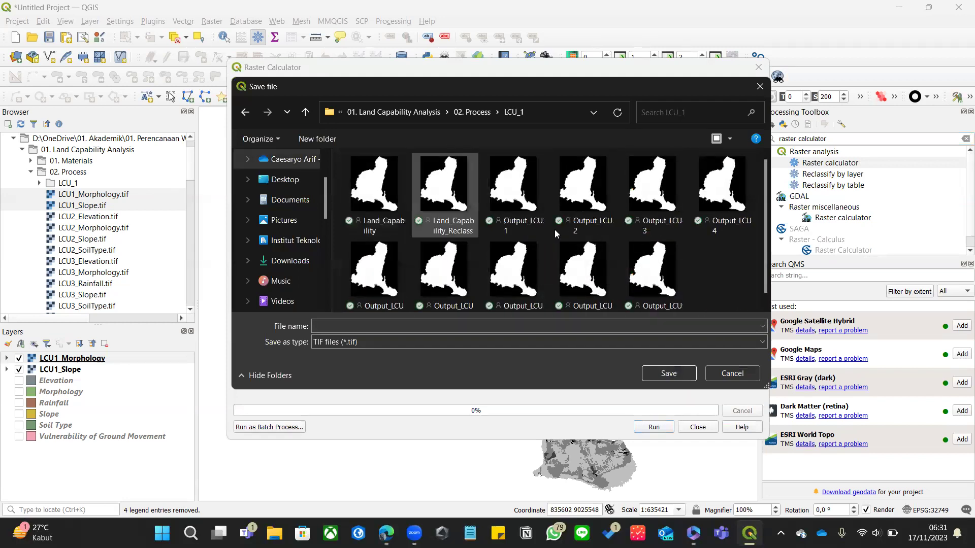
pyautogui.click(511, 213)
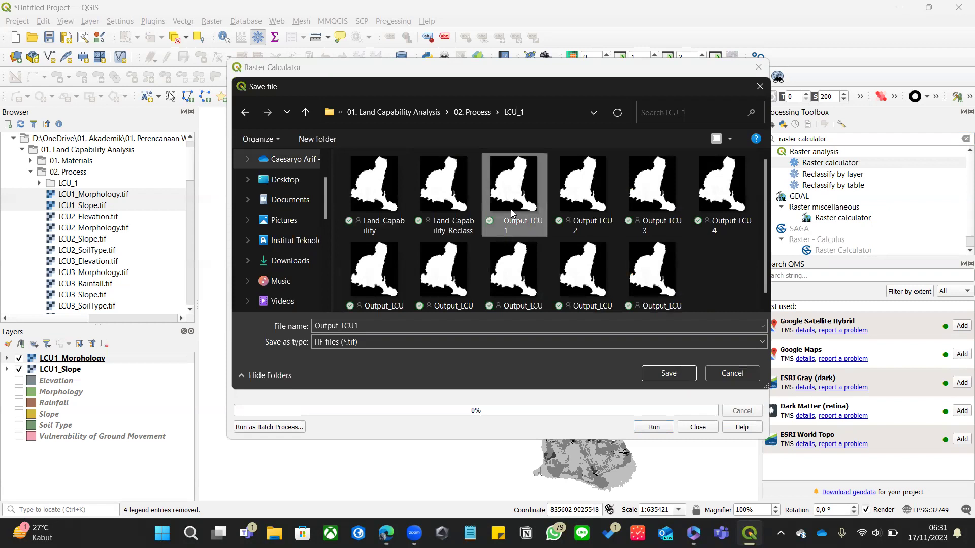
pyautogui.click(666, 374)
pyautogui.click(517, 266)
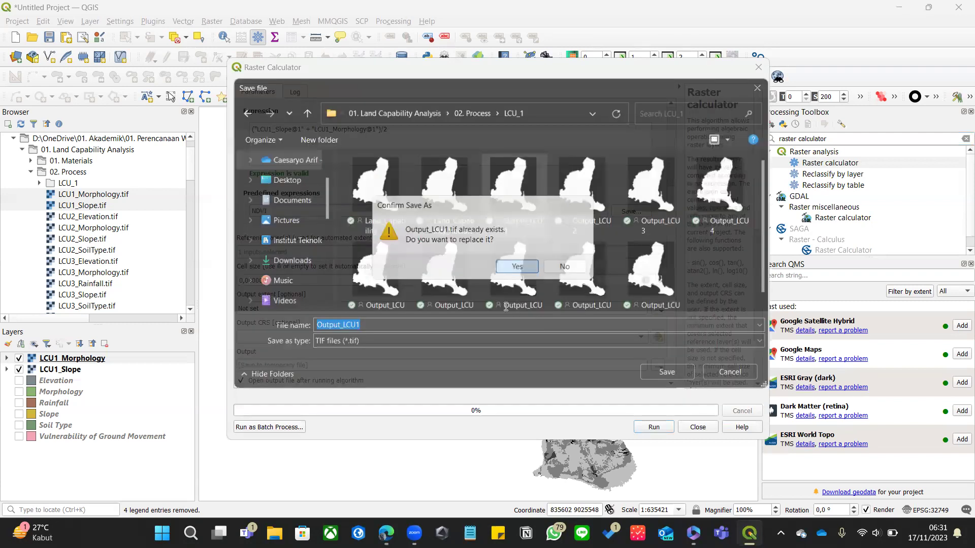
pyautogui.click(667, 430)
pyautogui.click(708, 428)
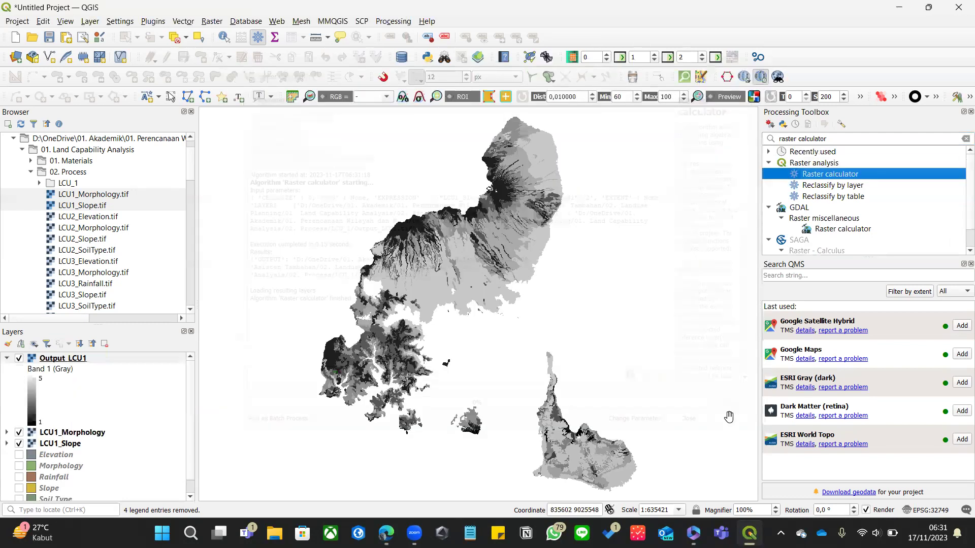
# Step: Collapse the Output_LCU1 legend and compare the result with LCU1_Morphology and LCU1_Slope by switching their visibility on and off
pyautogui.click(8, 358)
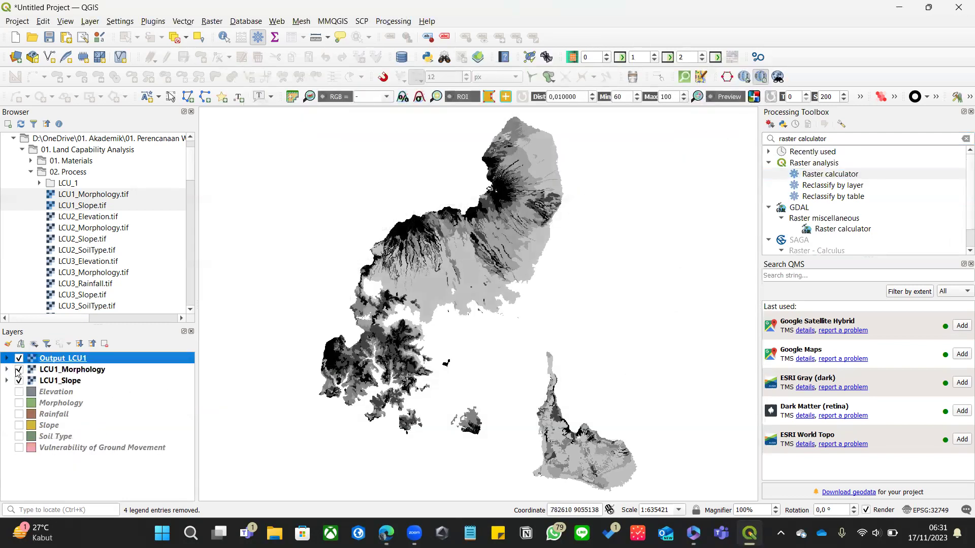
pyautogui.click(18, 370)
pyautogui.click(19, 380)
pyautogui.click(19, 370)
pyautogui.click(19, 381)
pyautogui.click(19, 359)
pyautogui.click(20, 370)
pyautogui.click(20, 369)
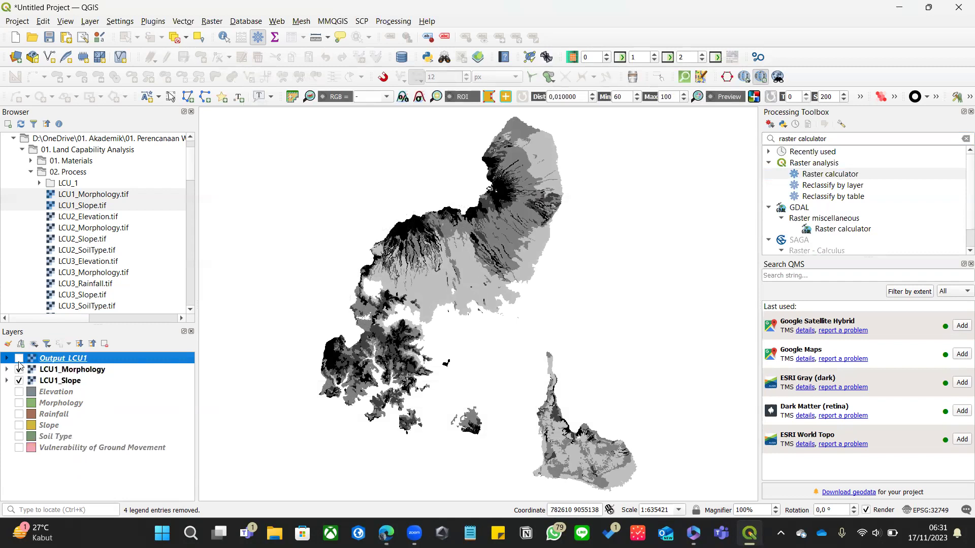
pyautogui.click(19, 371)
pyautogui.click(20, 370)
pyautogui.click(19, 370)
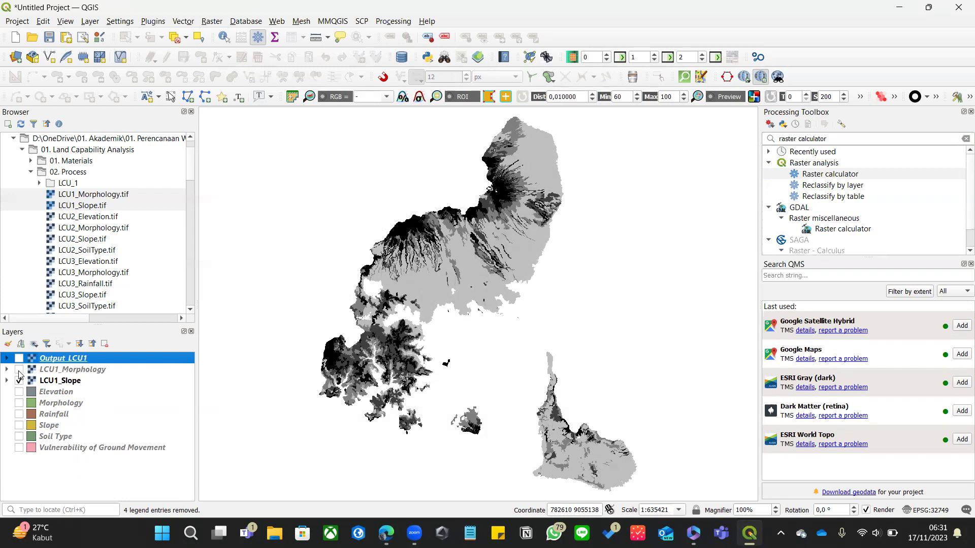
# Step: Hide LCU1_Morphology and LCU1_Slope and show only Output_LCU1 on the map
pyautogui.click(20, 370)
pyautogui.click(19, 381)
pyautogui.click(19, 370)
pyautogui.click(19, 358)
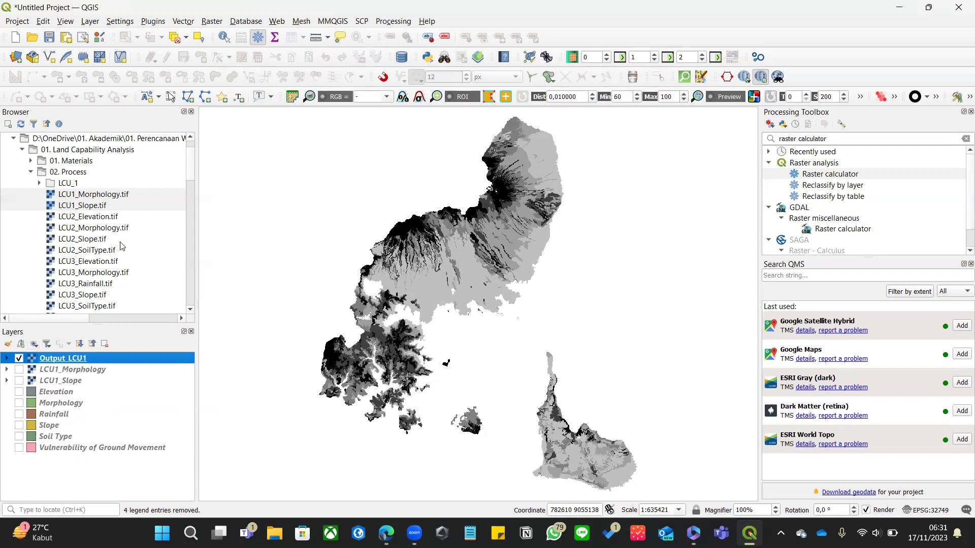
pyautogui.click(114, 369)
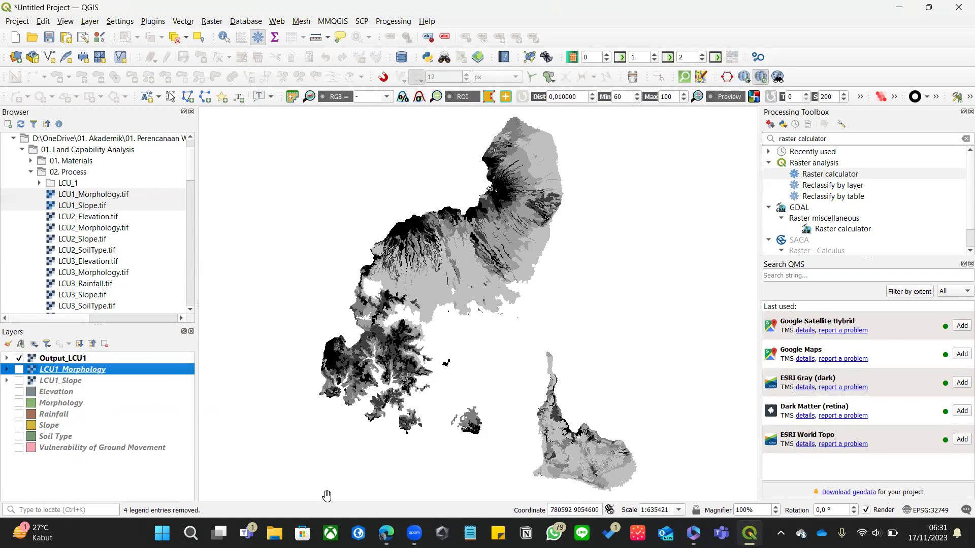
# Step: Check Tabel 5.3 in the guideline PDF, return to QGIS and add the LCU2 Elevation, Morphology, Slope and SoilType rasters to the project
pyautogui.click(386, 533)
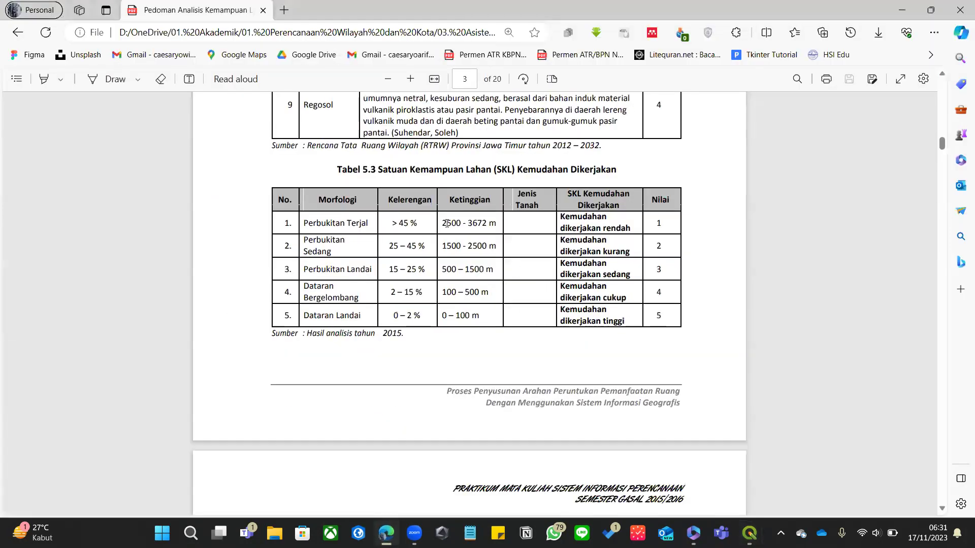
pyautogui.hotkey('alt', 'Tab')
pyautogui.click(102, 231)
pyautogui.click(88, 218)
pyautogui.scroll(-1, 91, 232)
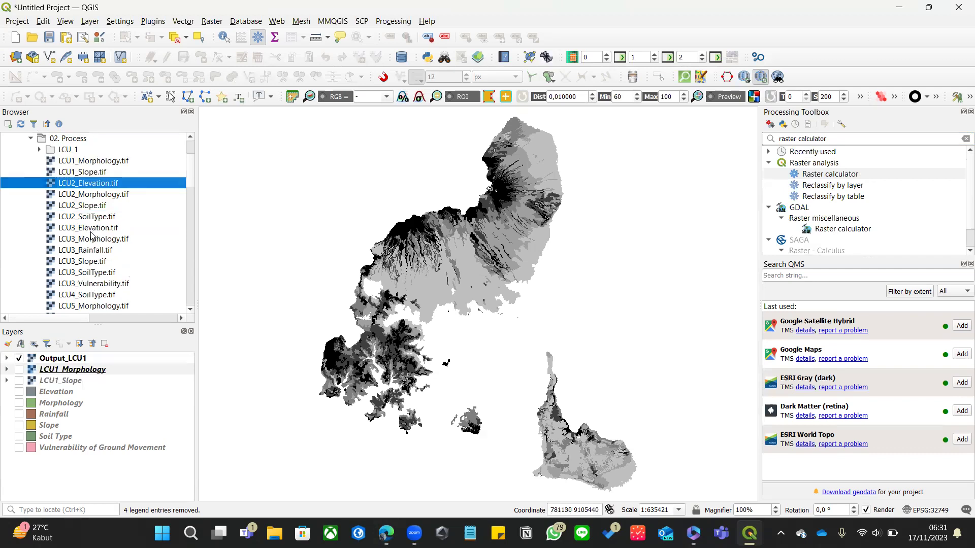
pyautogui.keyDown('shift'); pyautogui.click(91, 218); pyautogui.keyUp('shift')
pyautogui.moveTo(133, 271); pyautogui.dragTo(113, 475)
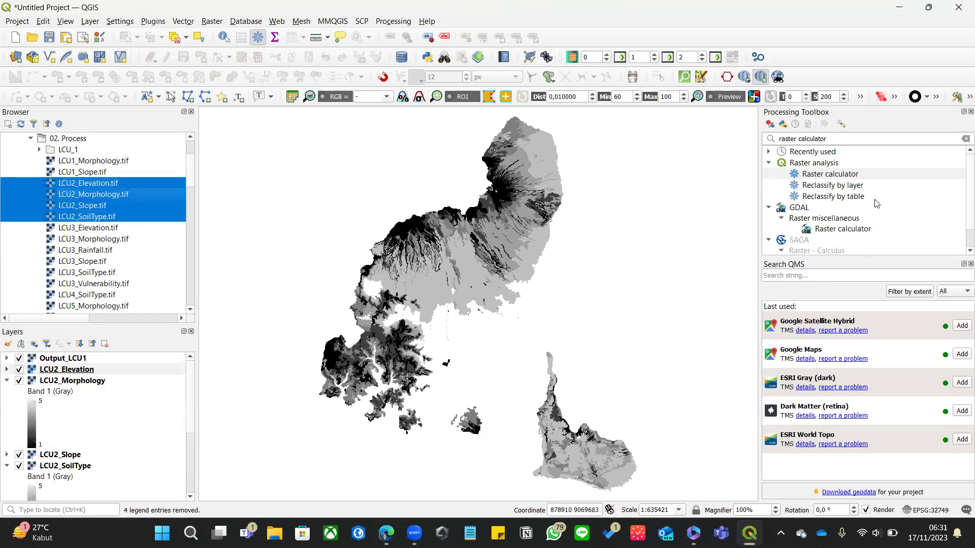
# Step: Open the Raster calculator and build the expression ("LCU2_Elevation@1" + "LCU2_Morphology@1" + "LCU2_Slope@1" + "LCU2_SoilType@1")/4
pyautogui.doubleClick(813, 176)
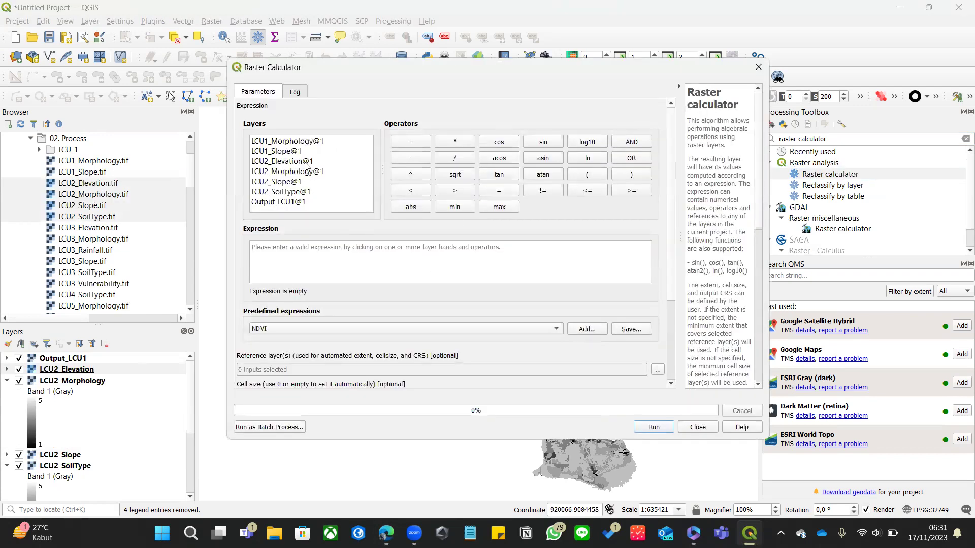
pyautogui.write('(')
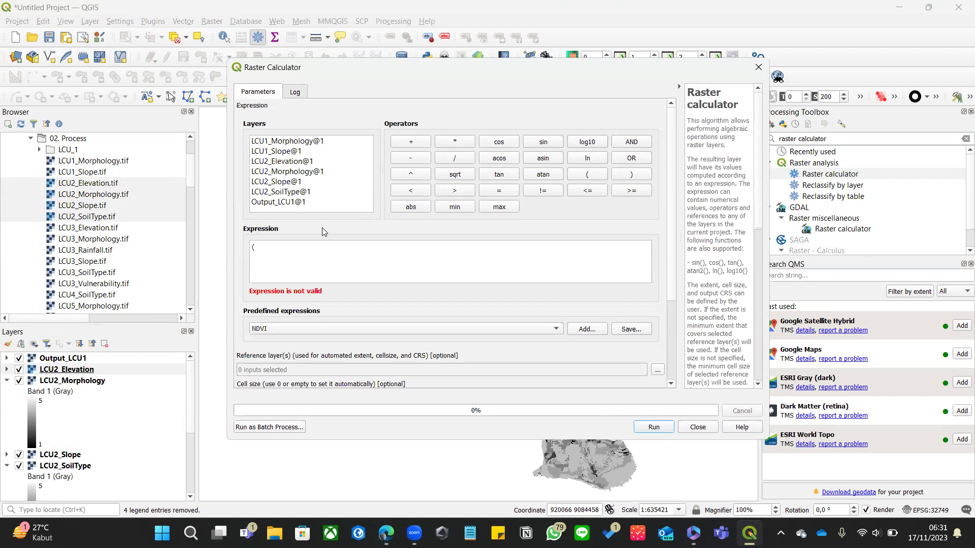
pyautogui.doubleClick(294, 161)
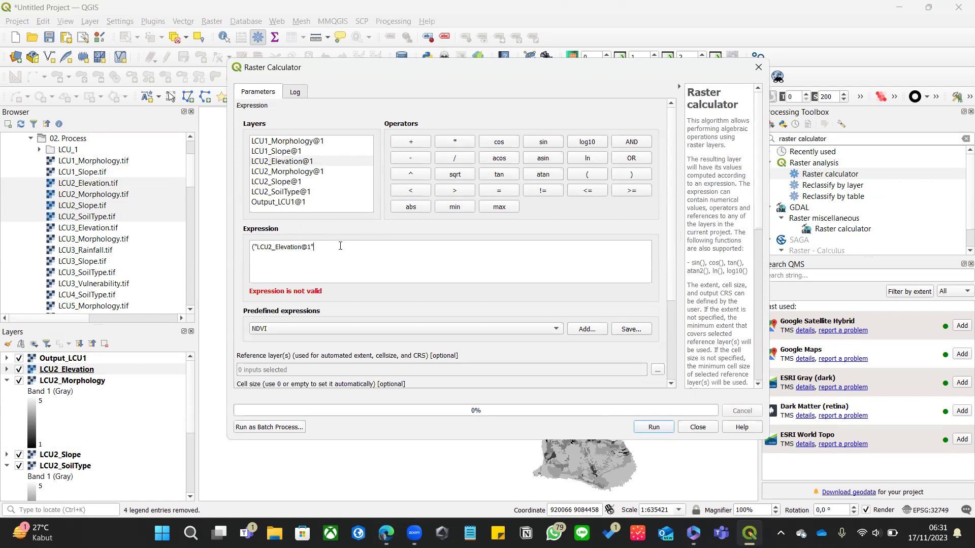
pyautogui.click(412, 142)
pyautogui.doubleClick(326, 171)
pyautogui.click(404, 144)
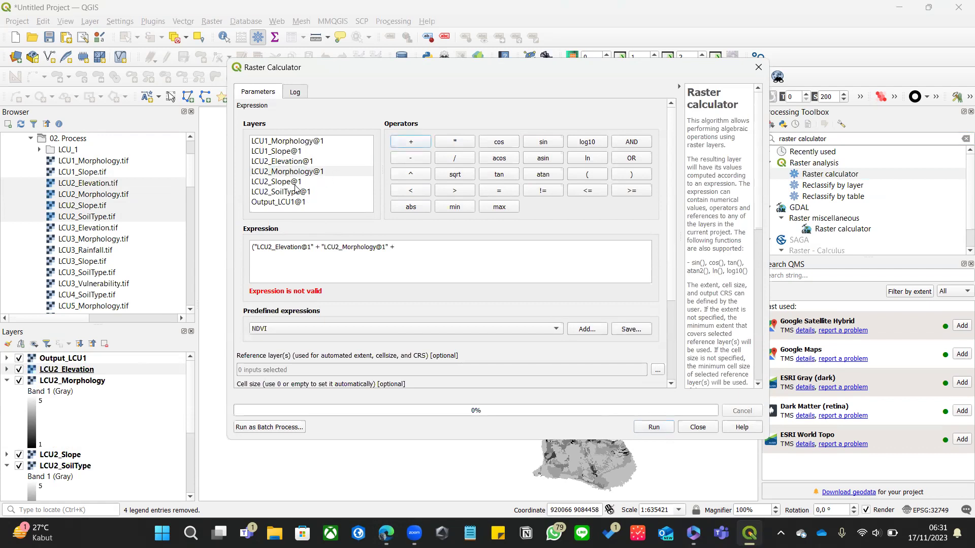
pyautogui.doubleClick(295, 183)
pyautogui.click(406, 145)
pyautogui.doubleClick(313, 193)
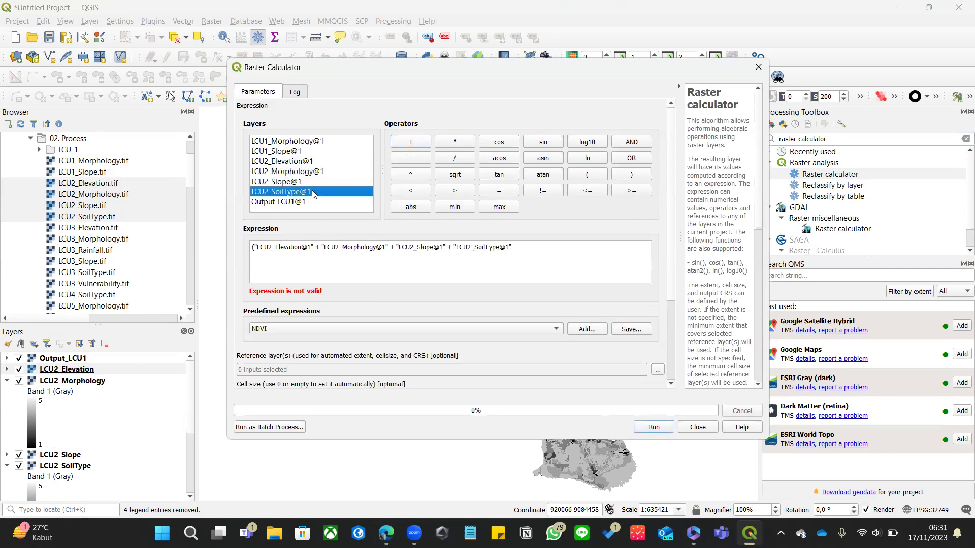
pyautogui.click(534, 253)
pyautogui.write(')')
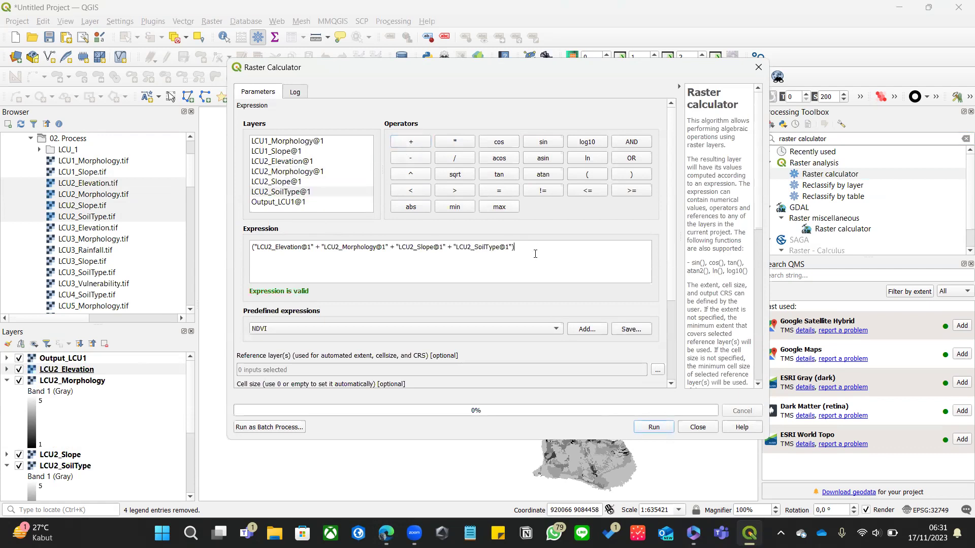
pyautogui.write('/4')
# Step: Choose Output_LCU1 as the reference layer for the LCU2 calculation
pyautogui.scroll(-4, 658, 205)
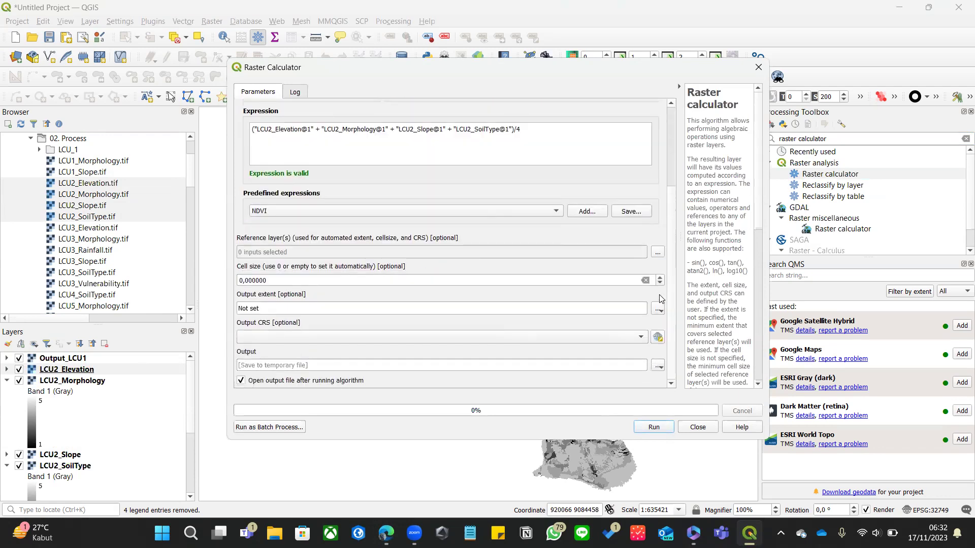
pyautogui.click(657, 252)
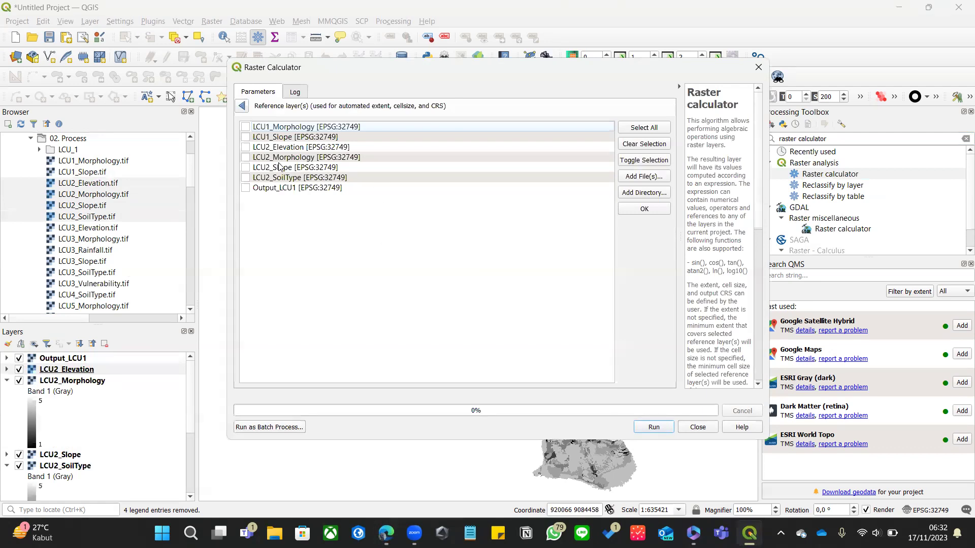
pyautogui.click(245, 189)
pyautogui.click(655, 209)
# Step: Set the output file to Output_LCU2 in the LCU_1 folder, replacing the existing file, and run the calculation
pyautogui.click(658, 365)
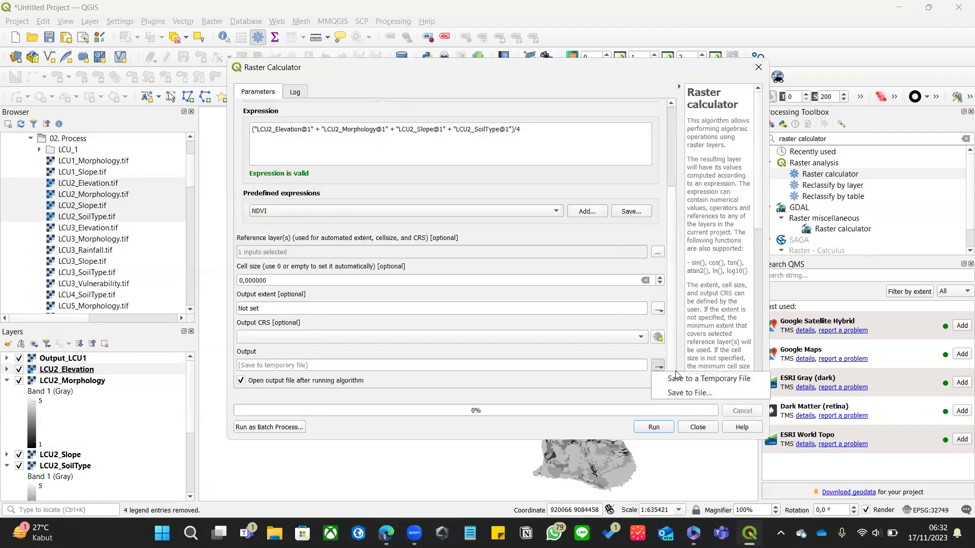
pyautogui.click(683, 393)
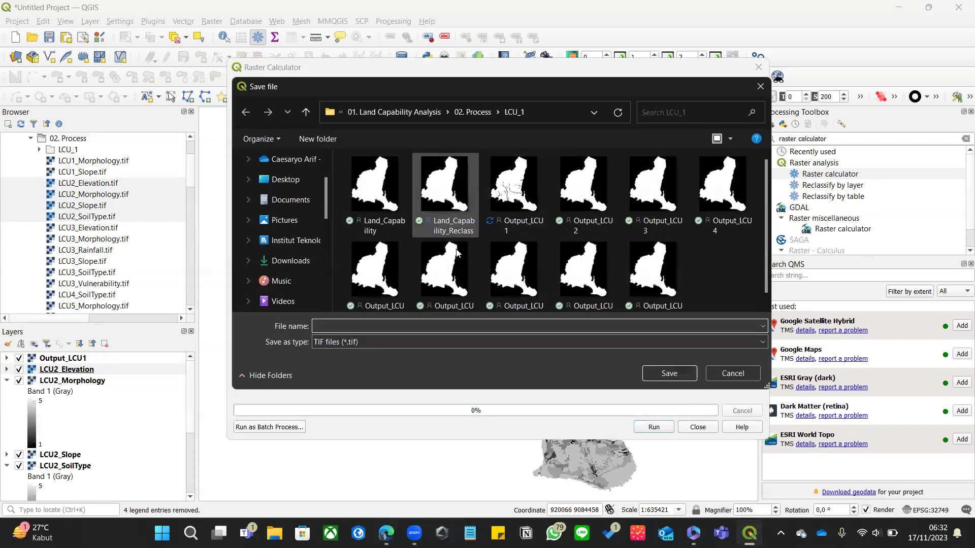
pyautogui.click(670, 373)
pyautogui.click(517, 266)
pyautogui.click(666, 428)
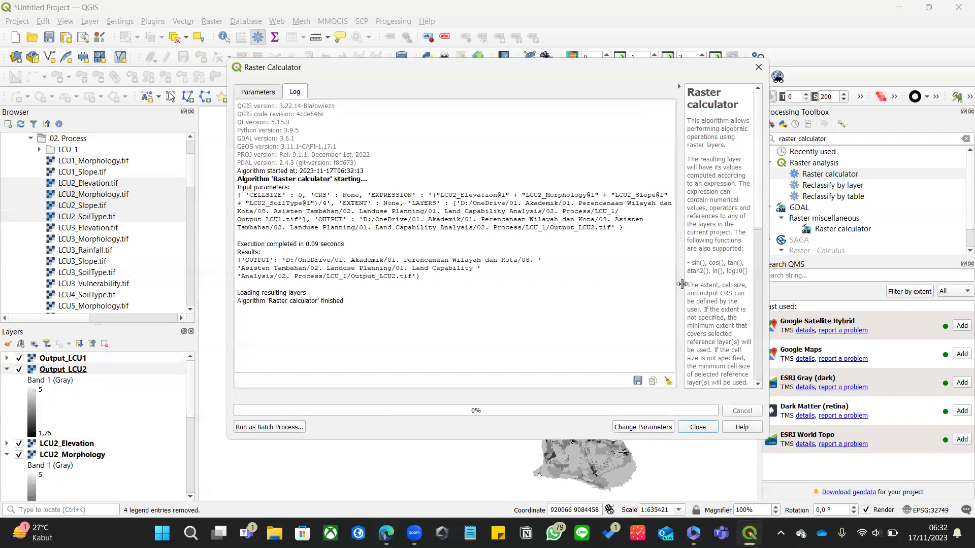
# Step: Hide Output_LCU1 to view Output_LCU2 on the map, and close the Raster calculator
pyautogui.moveTo(638, 71); pyautogui.dragTo(612, 367)
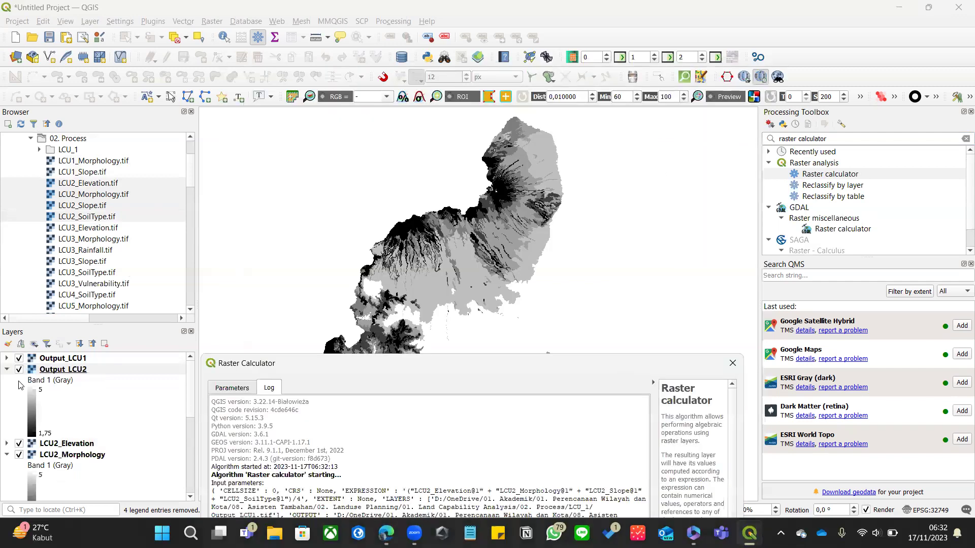
pyautogui.click(19, 359)
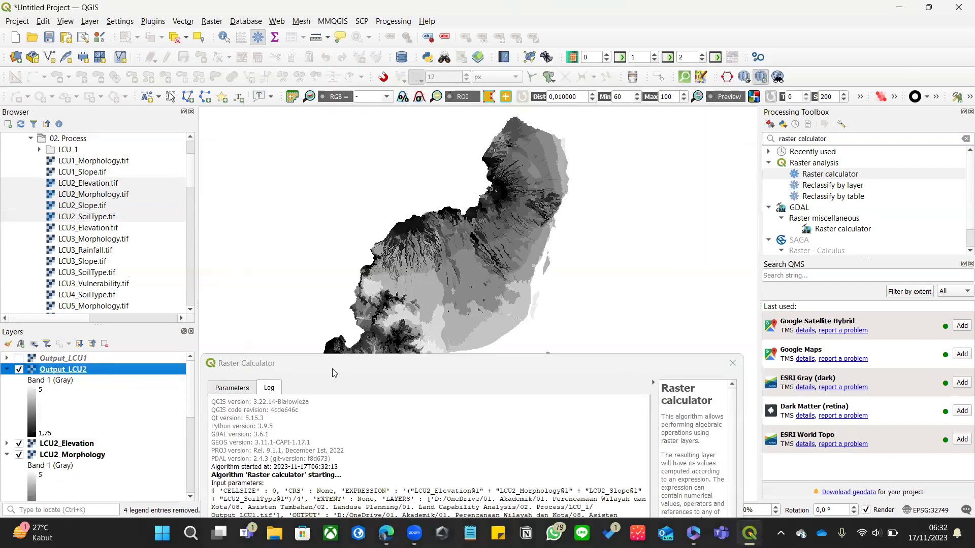
pyautogui.moveTo(358, 361); pyautogui.dragTo(342, 74)
pyautogui.click(217, 101)
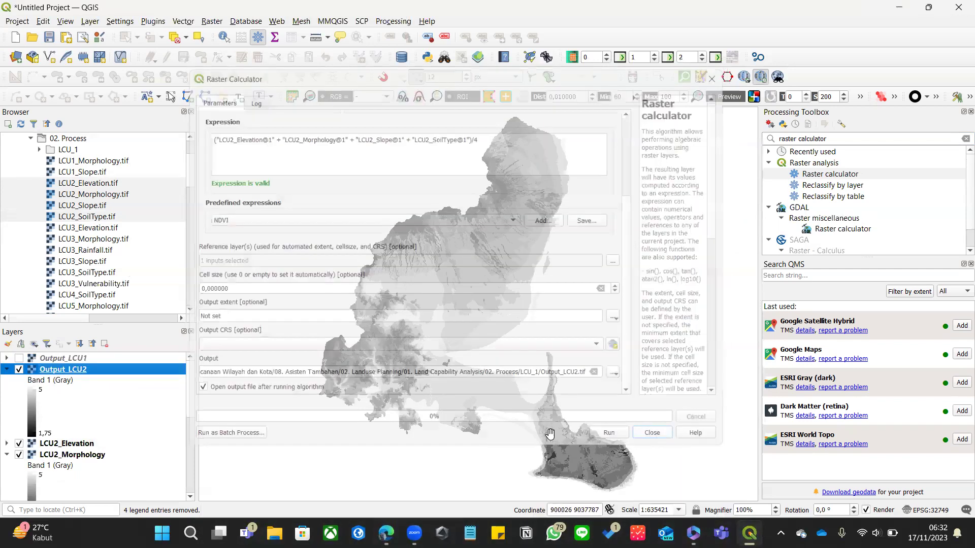
pyautogui.click(665, 435)
# Step: Hide the four LCU2 input rasters and collapse the expanded legends, leaving only Output_LCU2 shown
pyautogui.click(7, 369)
pyautogui.click(21, 381)
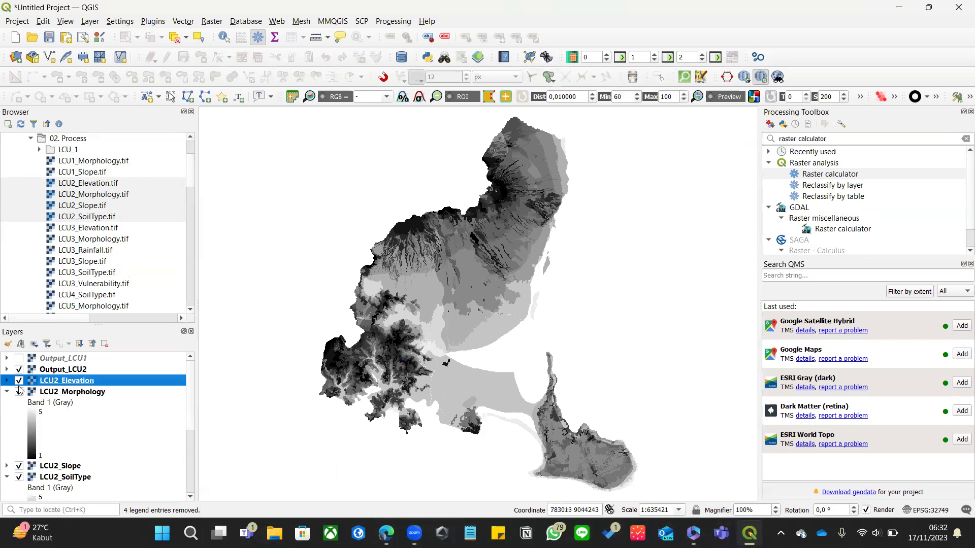
pyautogui.click(21, 392)
pyautogui.click(19, 381)
pyautogui.click(19, 392)
pyautogui.click(6, 392)
pyautogui.click(19, 404)
pyautogui.click(19, 414)
pyautogui.click(6, 415)
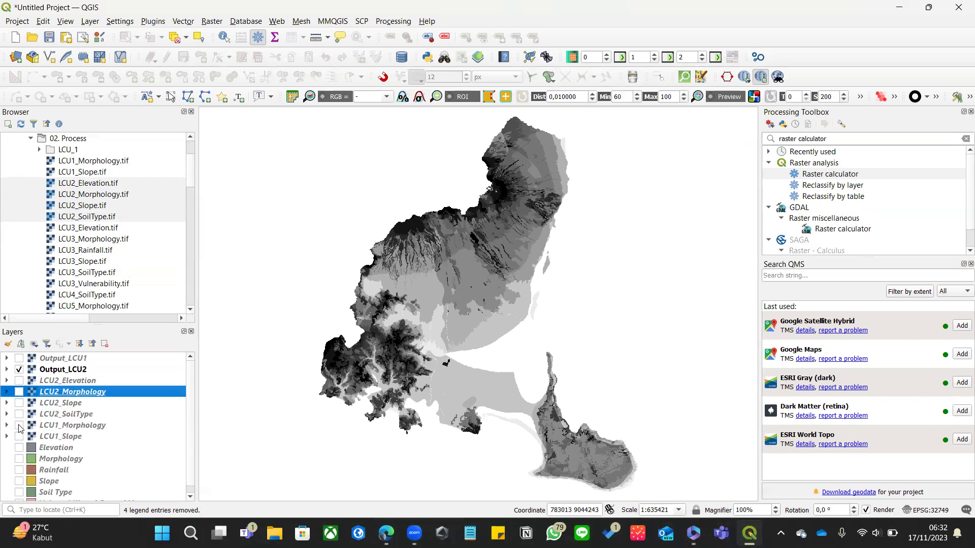
# Step: Show Output_LCU1 over Output_LCU2 to compare the two result rasters
pyautogui.click(109, 373)
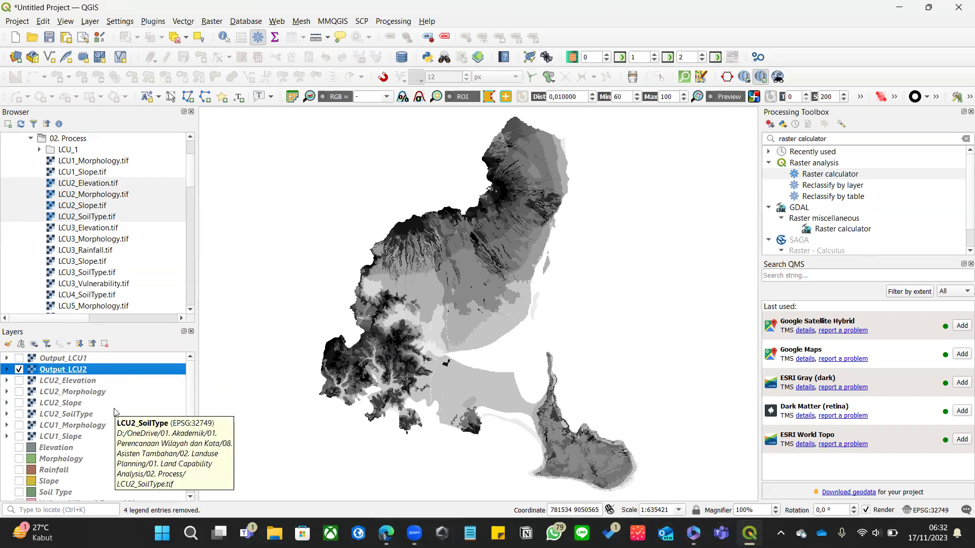
pyautogui.click(89, 360)
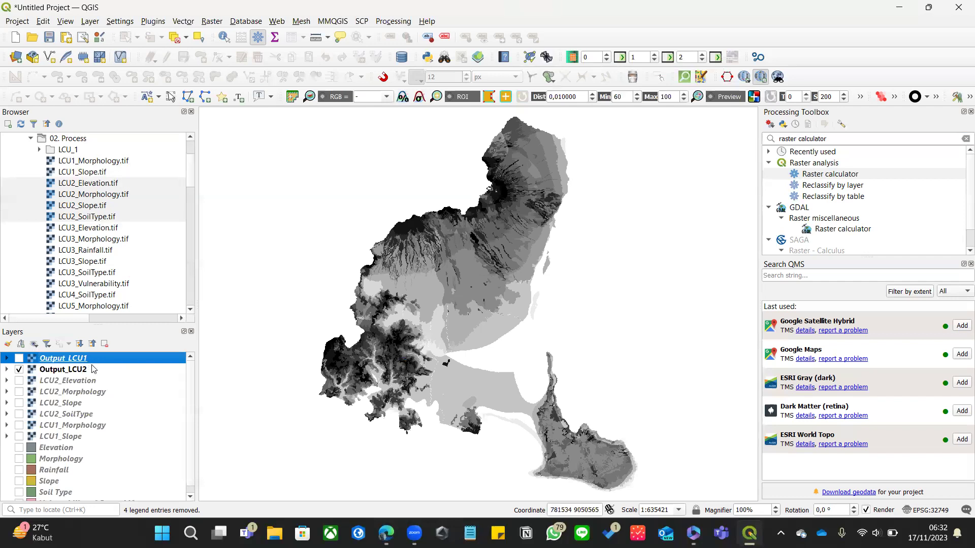
pyautogui.click(19, 359)
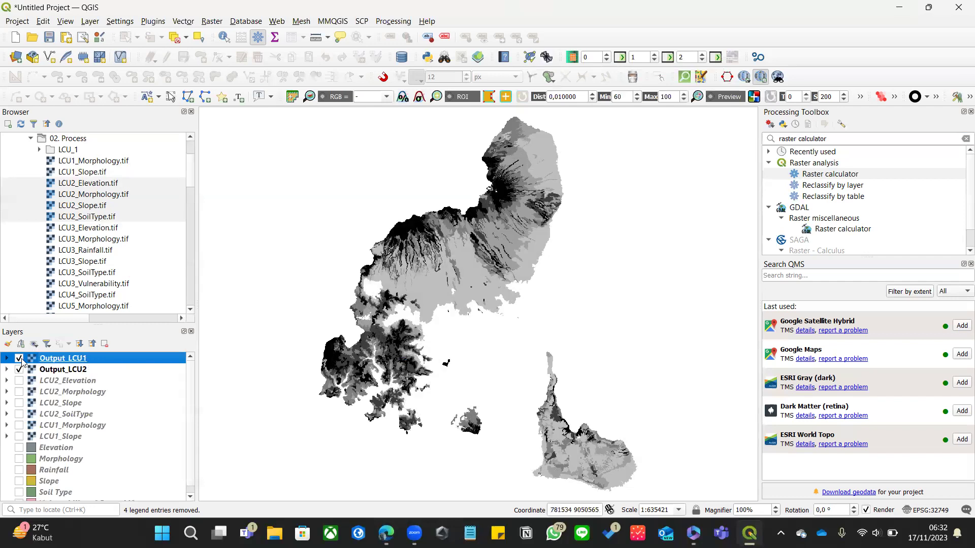
# Step: Add the rasters Output_LCU3.tif through Output_LCU9.tif from the LCU_1 folder to the project layers
pyautogui.scroll(-1, 96, 207)
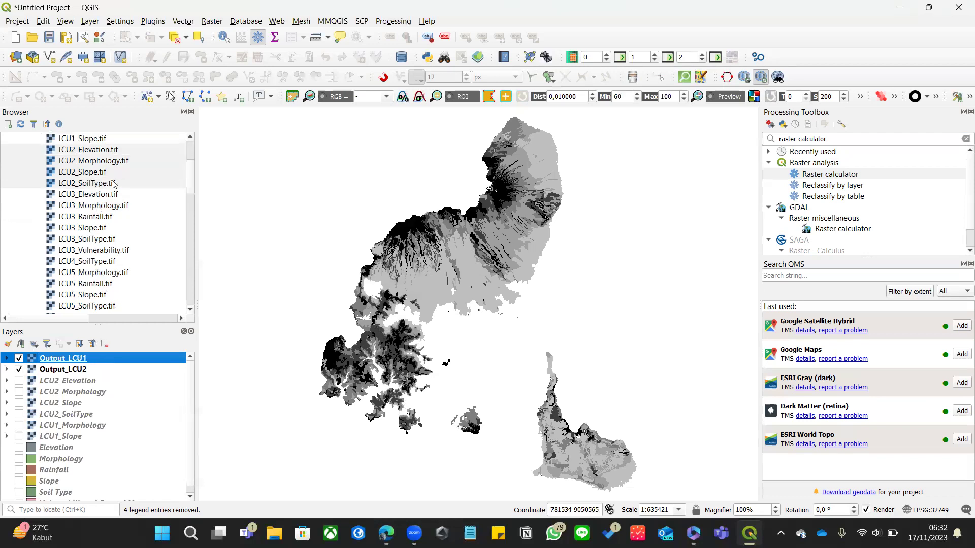
pyautogui.scroll(3, 112, 182)
pyautogui.click(37, 217)
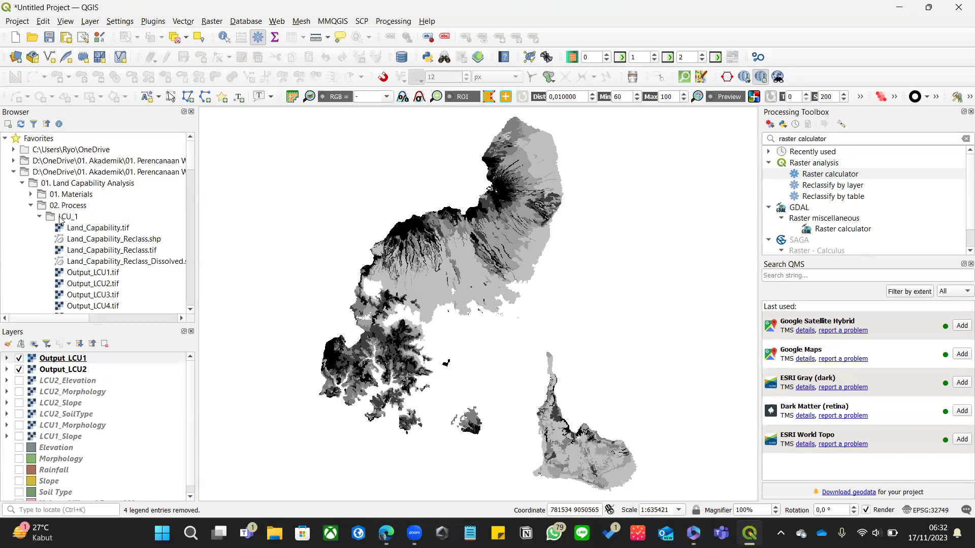
pyautogui.scroll(-3, 95, 224)
pyautogui.click(109, 264)
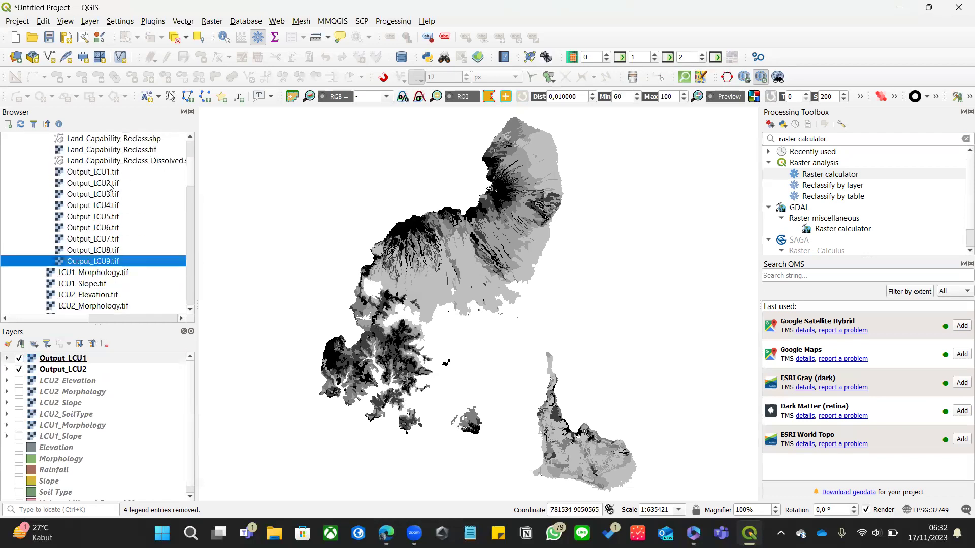
pyautogui.click(109, 193)
pyautogui.keyDown('shift'); pyautogui.click(109, 262); pyautogui.keyUp('shift')
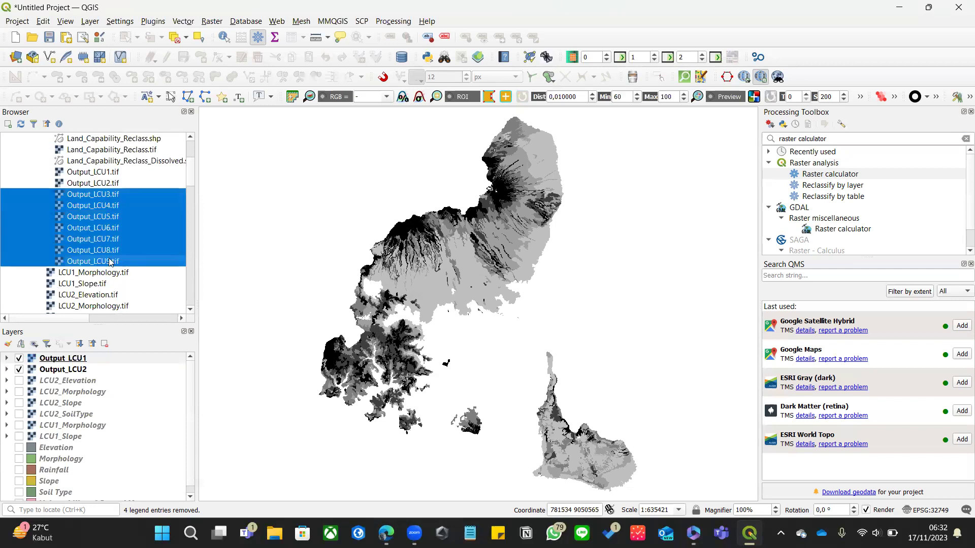
pyautogui.moveTo(109, 261); pyautogui.dragTo(127, 382)
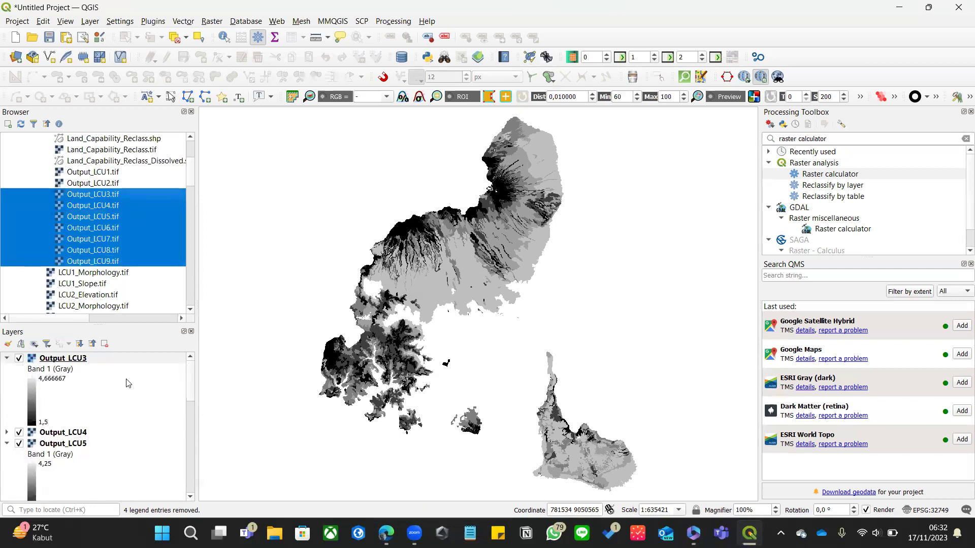
# Step: Collapse the new layers' legends and move Output_LCU1 and Output_LCU2 above Output_LCU3 so the results are in numerical order
pyautogui.click(7, 358)
pyautogui.click(7, 380)
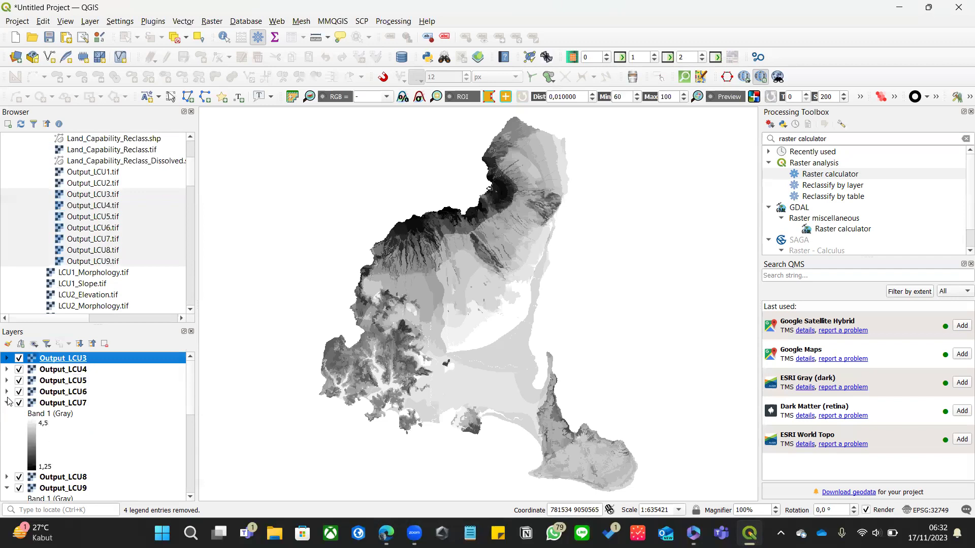
pyautogui.click(7, 403)
pyautogui.click(7, 426)
pyautogui.moveTo(58, 437); pyautogui.dragTo(131, 354)
pyautogui.click(113, 380)
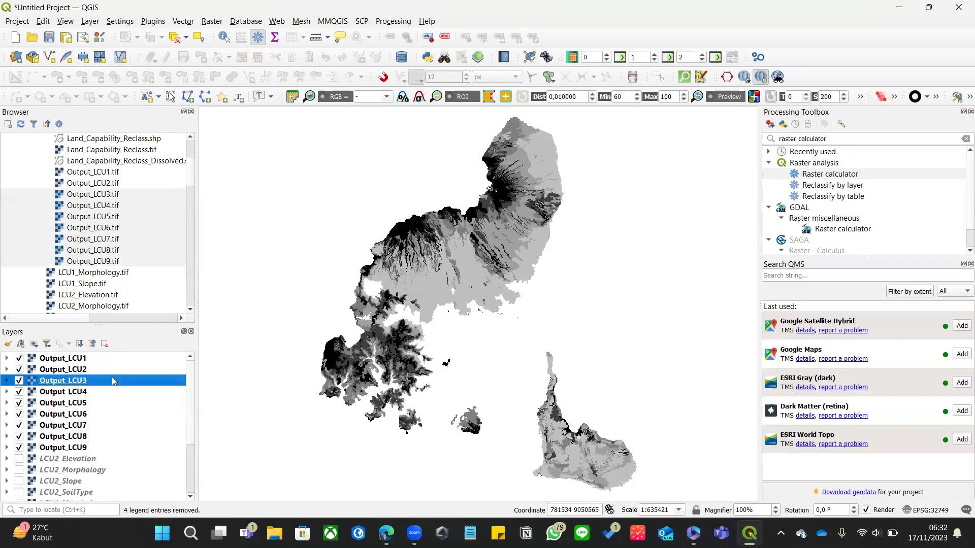
pyautogui.click(99, 363)
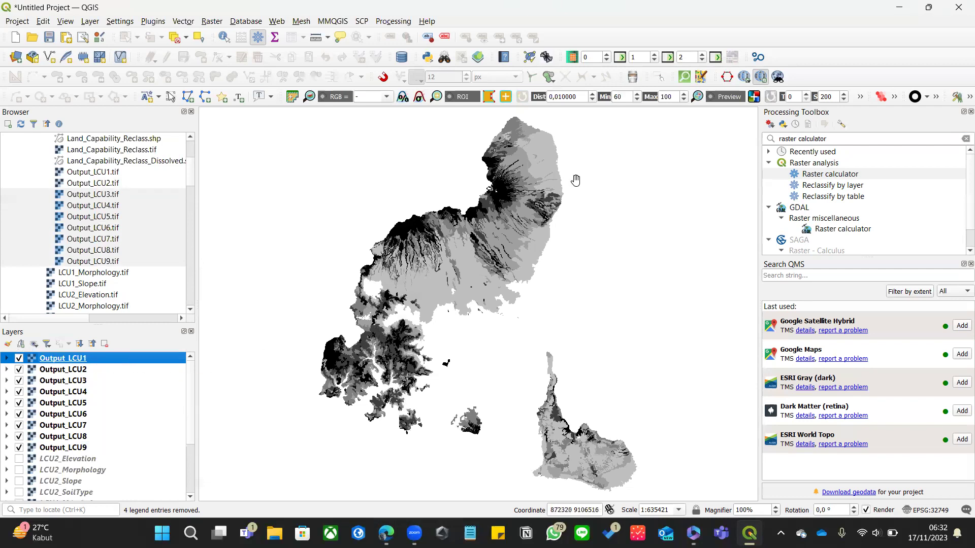
# Step: Clear the Processing Toolbox search, switch to the guideline PDF in the browser, and find Table 5.17 with the SKL weights
pyautogui.click(955, 140)
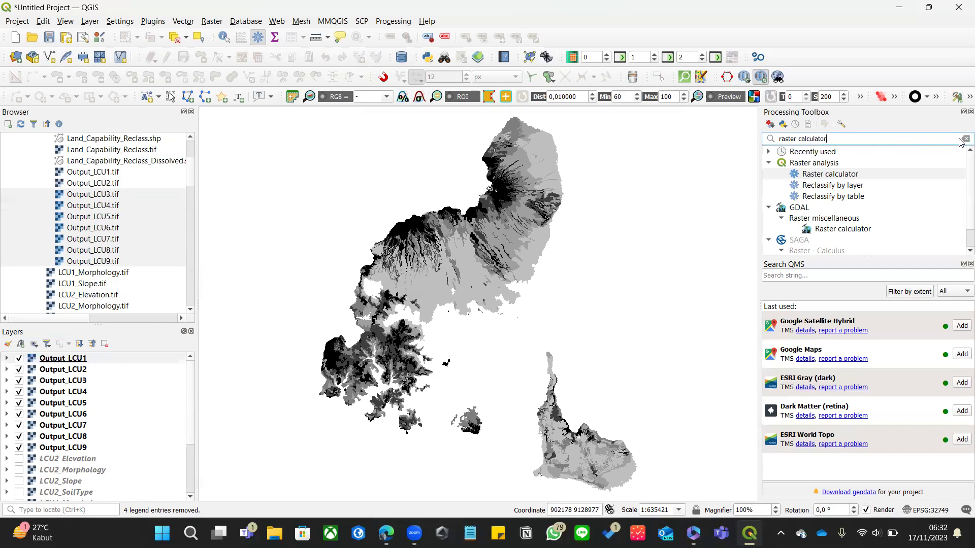
pyautogui.click(961, 142)
pyautogui.hotkey('alt', 'Tab')
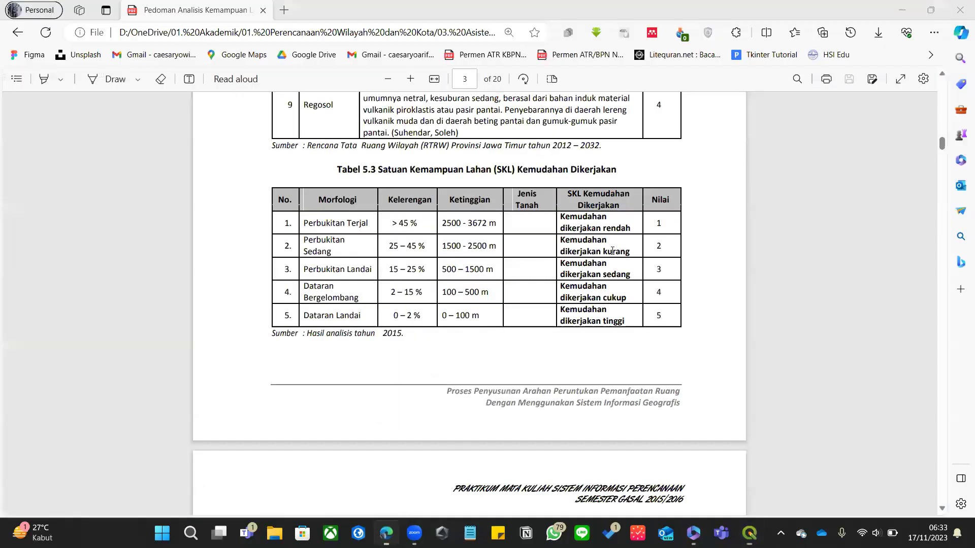
pyautogui.scroll(-5, 618, 192)
pyautogui.scroll(-15, 623, 194)
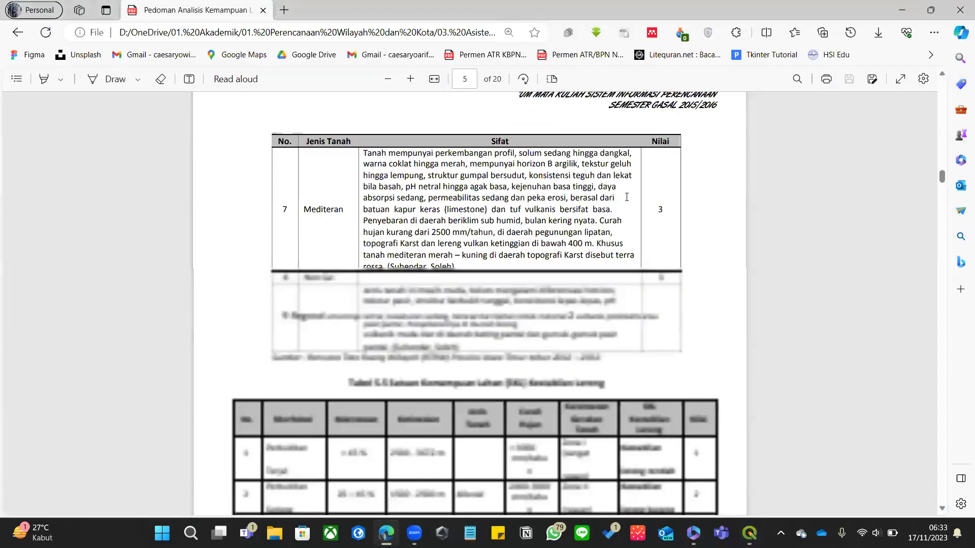
pyautogui.scroll(-5, 487, 223)
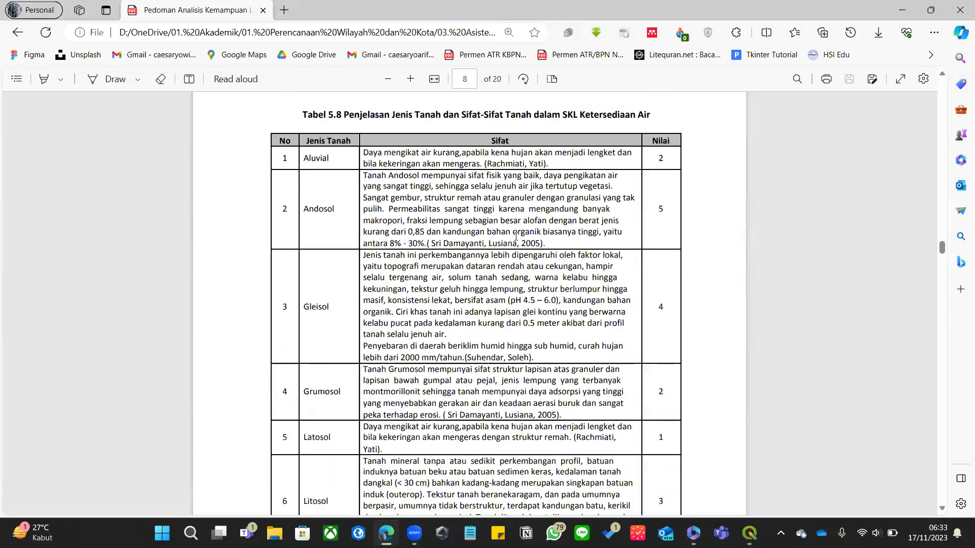
pyautogui.scroll(-10, 521, 235)
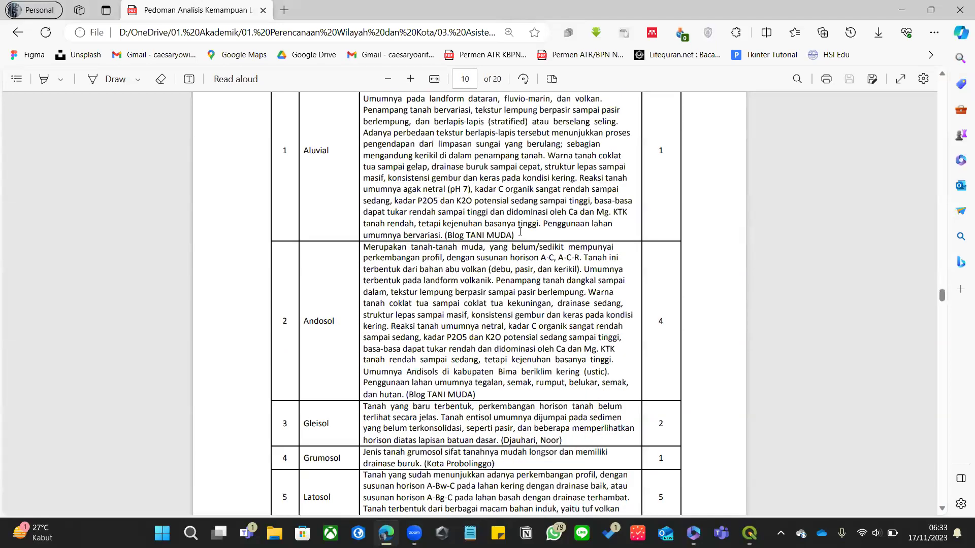
pyautogui.scroll(-15, 522, 235)
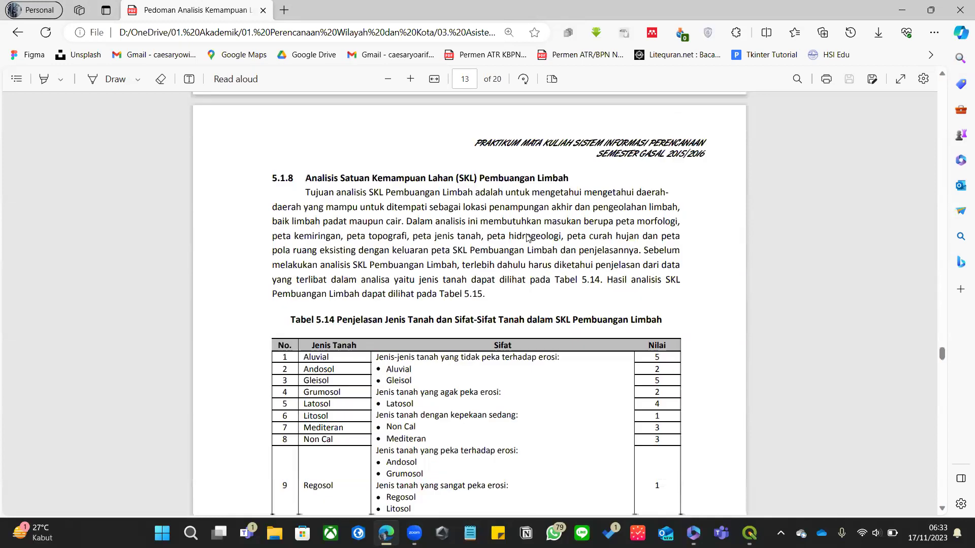
pyautogui.scroll(-12, 527, 237)
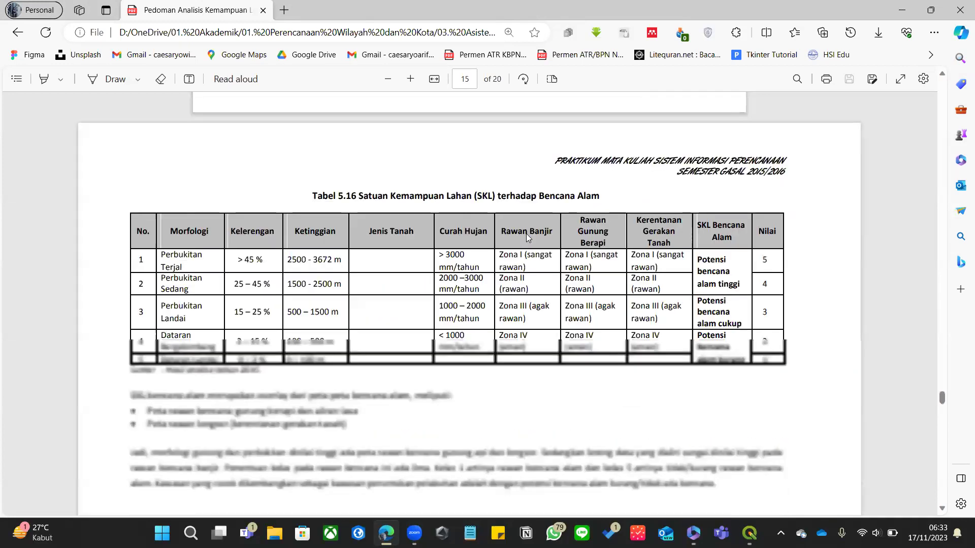
pyautogui.scroll(-8, 527, 237)
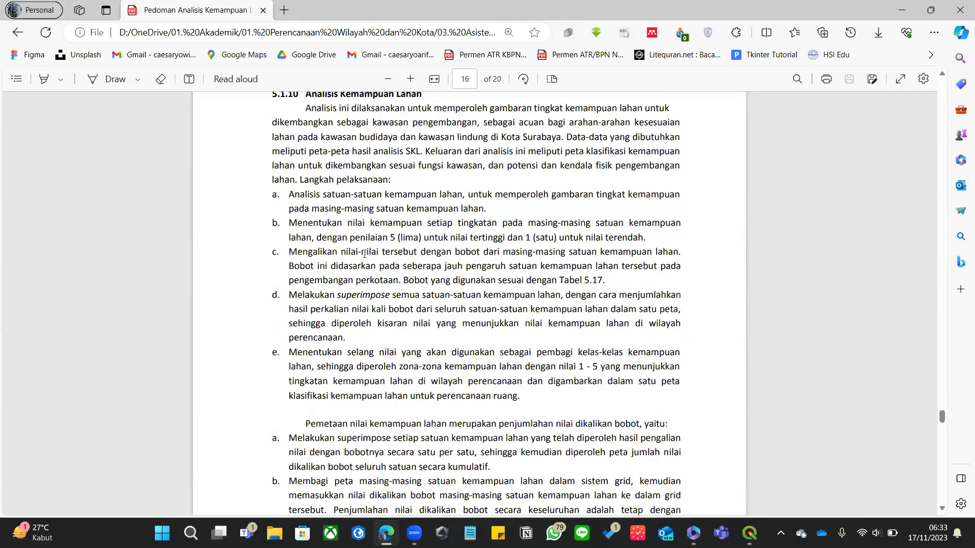
pyautogui.scroll(-5, 588, 231)
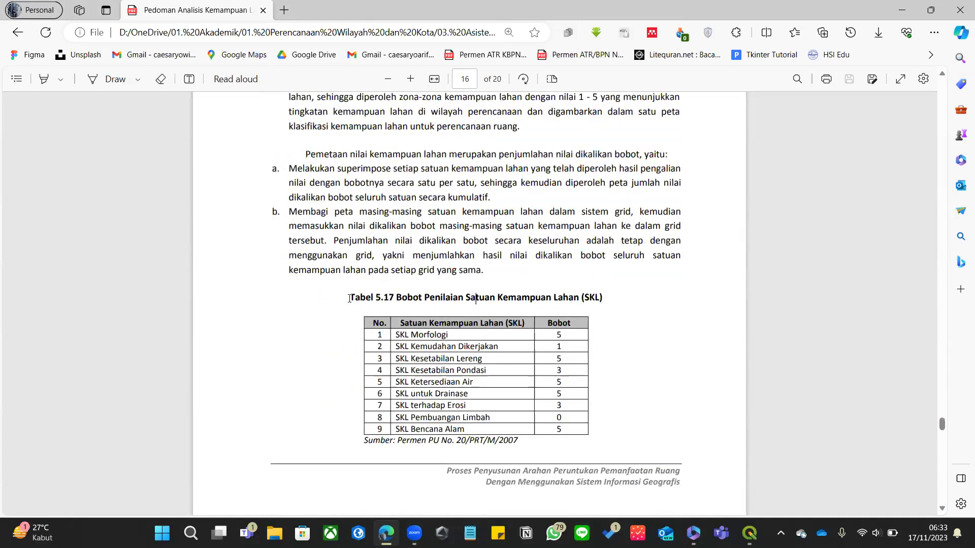
# Step: Examine the Table 5.17 title and the weights of the first SKL rows, and return to QGIS
pyautogui.moveTo(350, 298); pyautogui.dragTo(600, 300)
pyautogui.click(503, 343)
pyautogui.moveTo(563, 335)
pyautogui.mouseDown()
pyautogui.moveTo(561, 360)
pyautogui.moveTo(558, 339)
pyautogui.mouseUp()
pyautogui.moveTo(566, 345); pyautogui.dragTo(559, 336)
pyautogui.click(562, 334)
pyautogui.moveTo(754, 532)
pyautogui.click(754, 532)
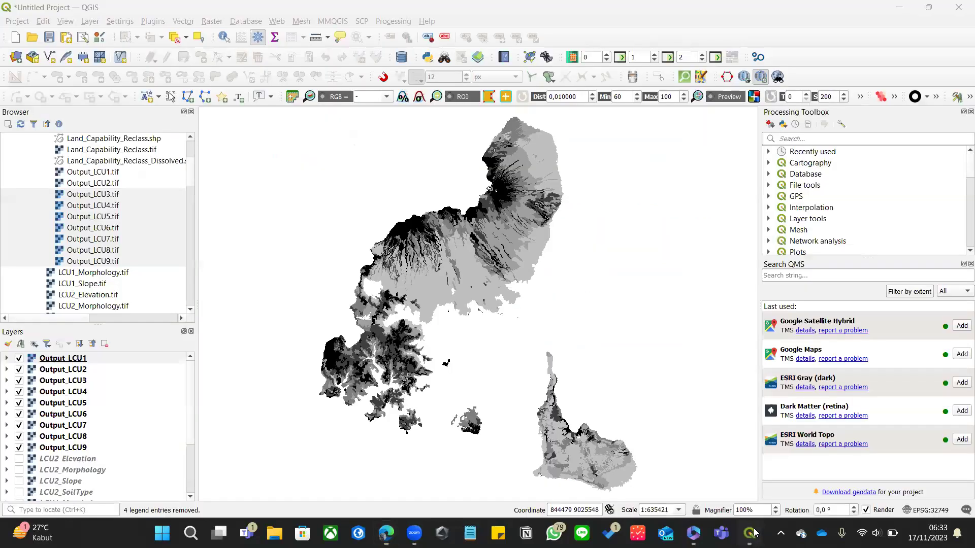
# Step: Search the Processing Toolbox for "raster" and open the Raster calculator
pyautogui.click(875, 141)
pyautogui.write('raster')
pyautogui.doubleClick(806, 164)
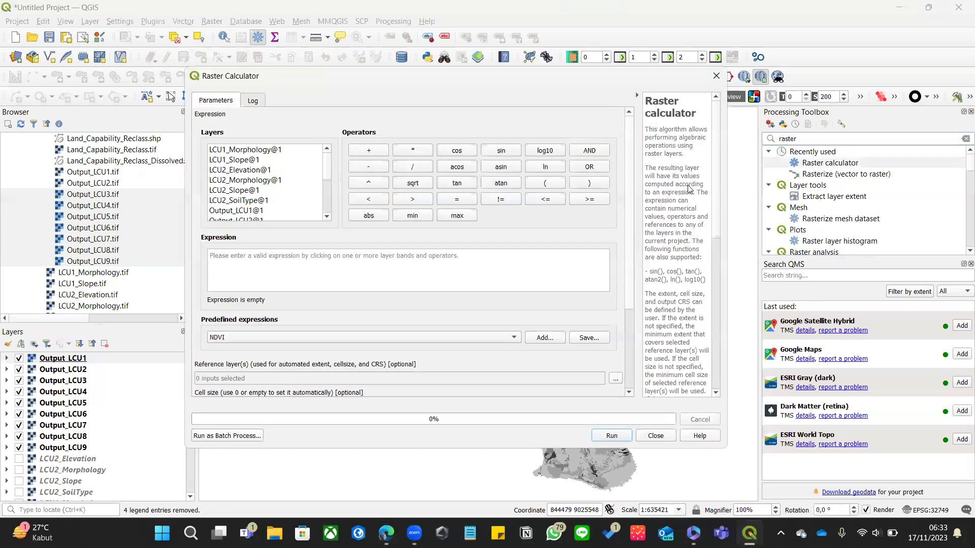
# Step: Start the expression with Output_LCU1@1 multiplied by 5 in parentheses, checking the SKL Morfologi weight in Table 5.17
pyautogui.click(300, 263)
pyautogui.write('(')
pyautogui.scroll(-1, 274, 168)
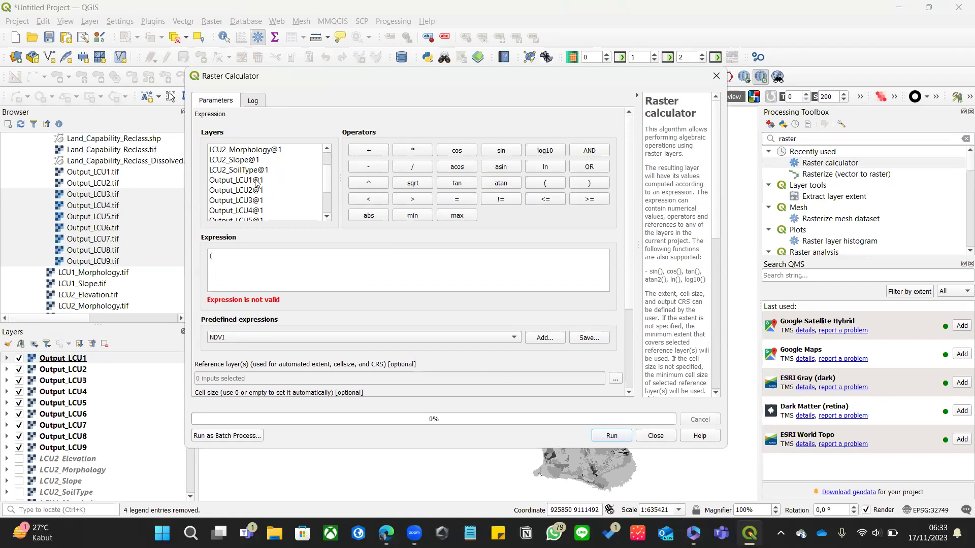
pyautogui.doubleClick(256, 180)
pyautogui.click(320, 262)
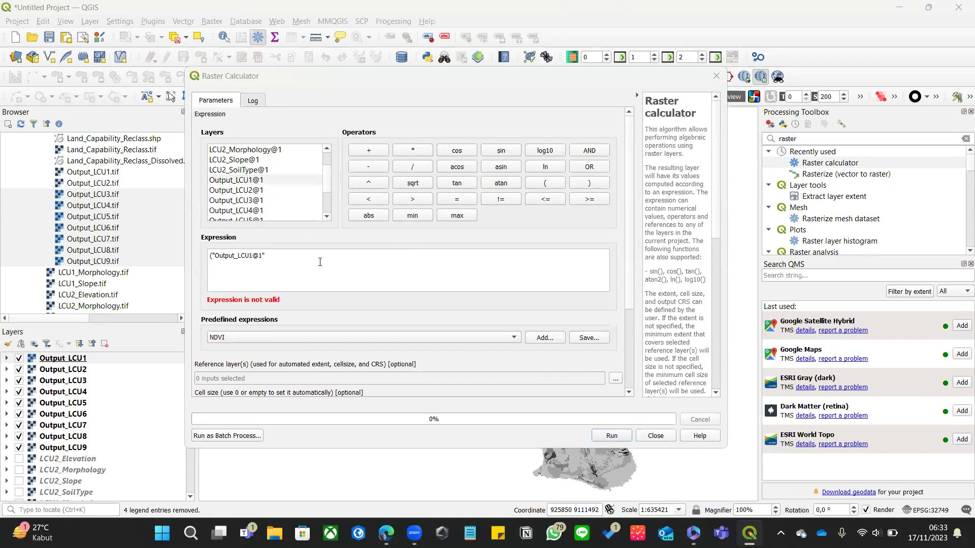
pyautogui.hotkey('alt', 'Tab')
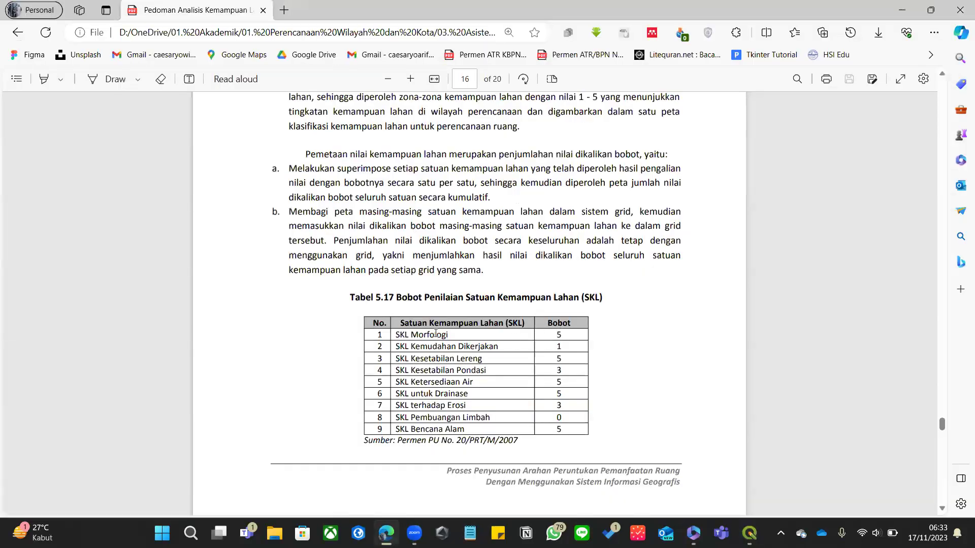
pyautogui.hotkey('alt', 'Tab')
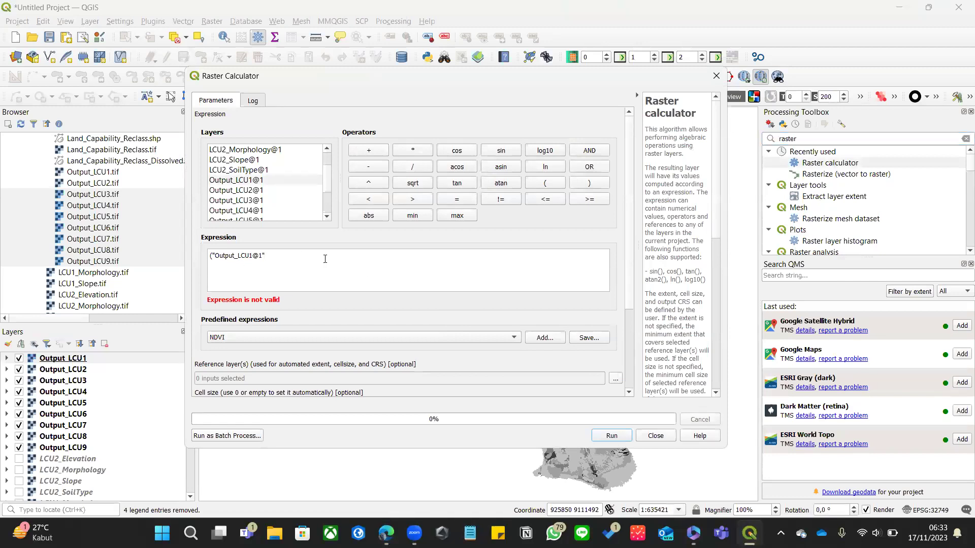
pyautogui.write(')+(')
# Step: Add Output_LCU2@1 multiplied by 1 as the second term of the expression, checking its weight in the guideline PDF
pyautogui.doubleClick(236, 190)
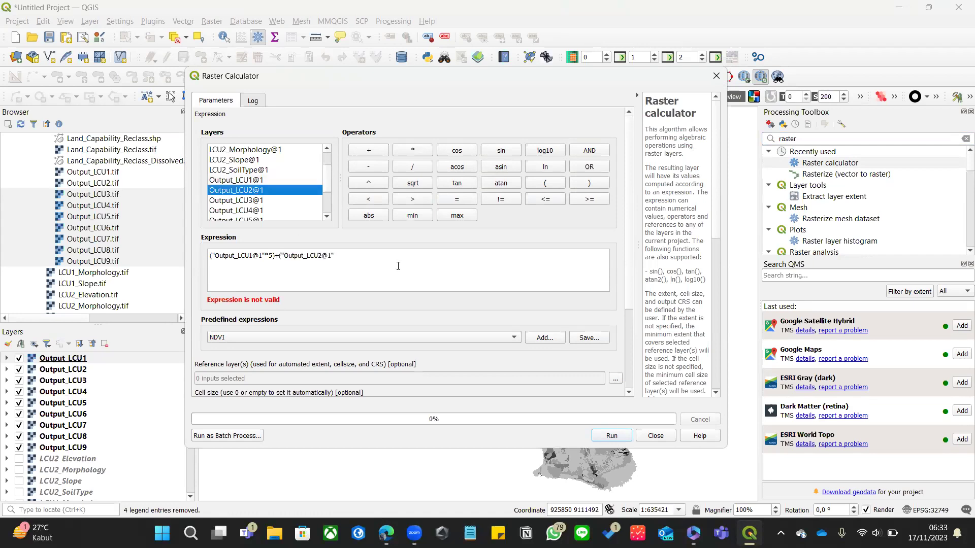
pyautogui.hotkey('alt', 'Tab')
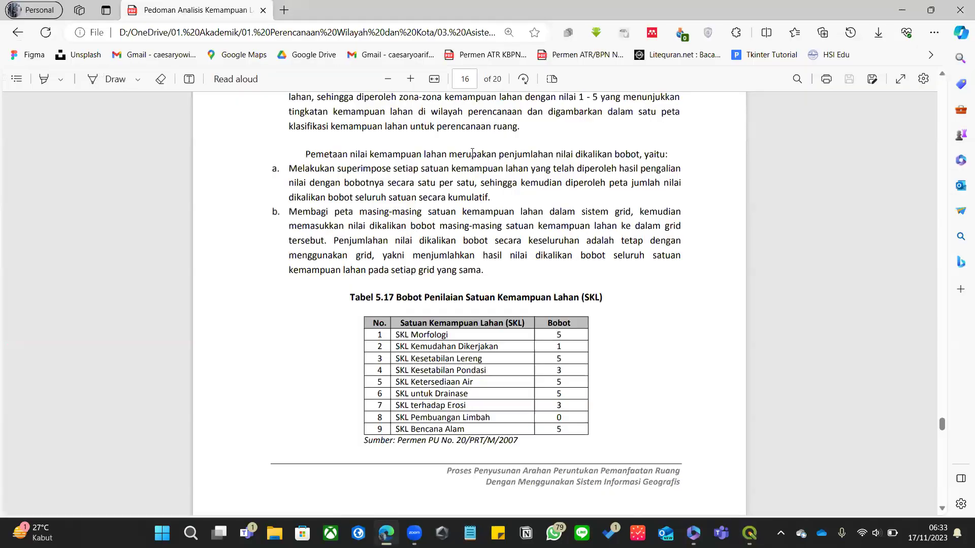
pyautogui.moveTo(559, 335); pyautogui.dragTo(562, 348)
pyautogui.click(565, 348)
pyautogui.hotkey('alt', 'Tab')
pyautogui.write('*')
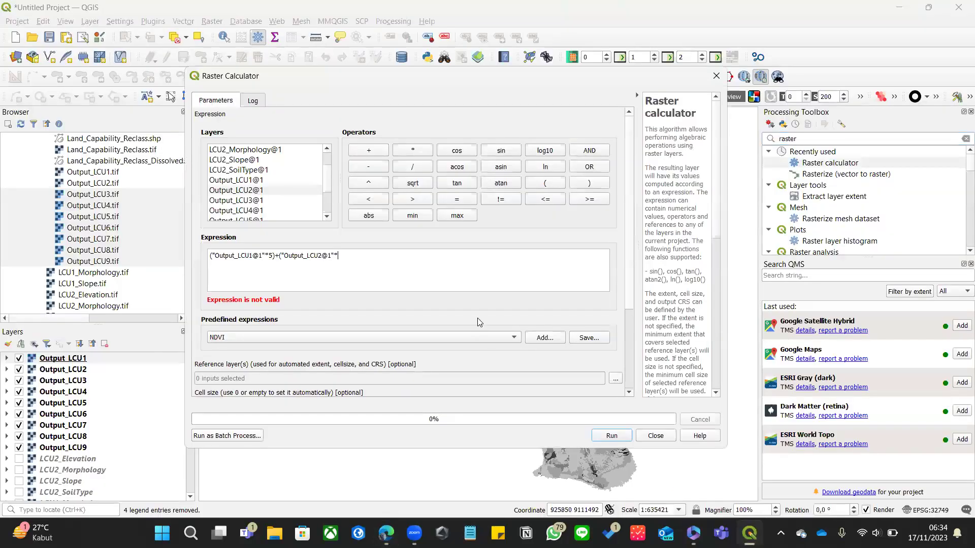
pyautogui.write('1)+')
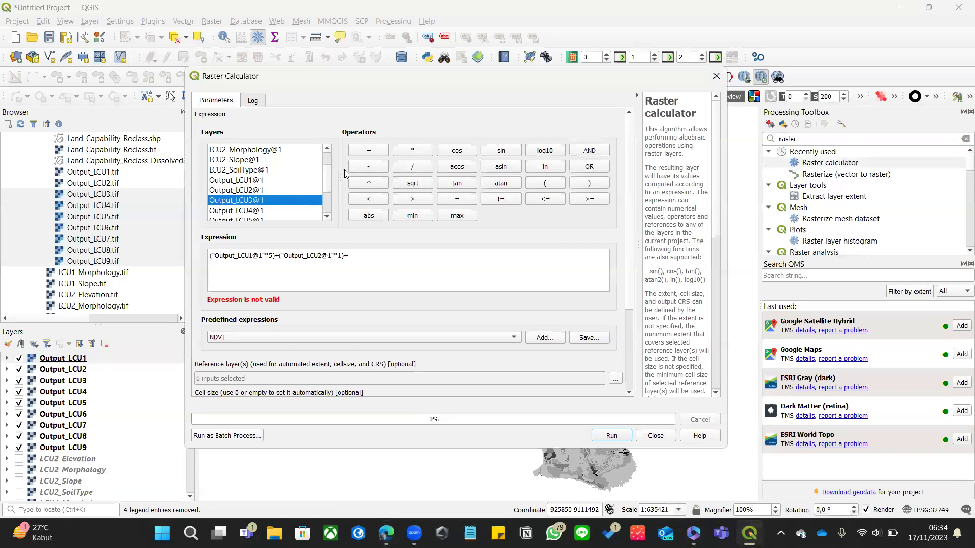
# Step: Add Output_LCU3@1 multiplied by 5 in parentheses as the third term of the expression
pyautogui.click(544, 183)
pyautogui.doubleClick(251, 201)
pyautogui.click(412, 150)
pyautogui.click(450, 254)
pyautogui.write('5)+')
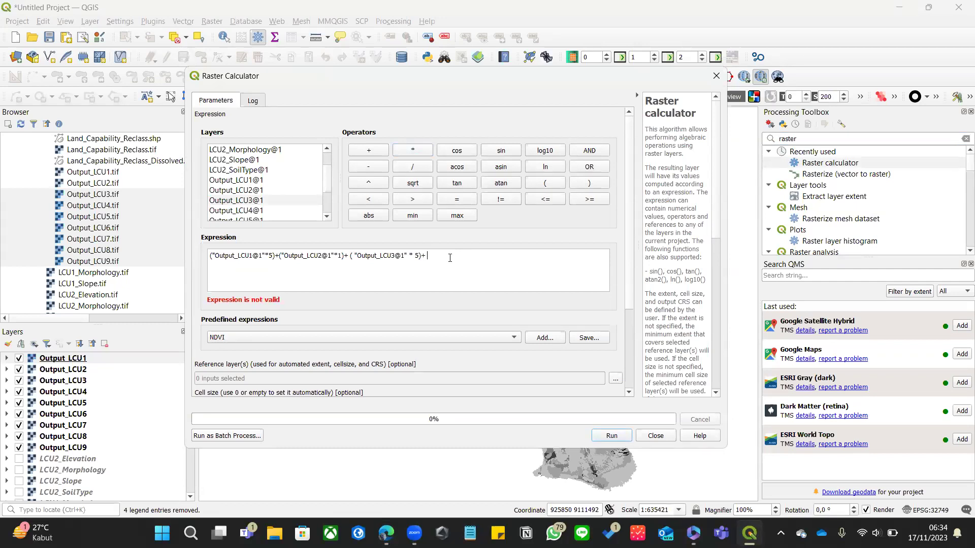
# Step: Add Output_LCU4@1 multiplied by 3 in parentheses as the fourth term, checking the remaining weights in Table 5.17
pyautogui.click(528, 184)
pyautogui.scroll(-1, 265, 182)
pyautogui.doubleClick(236, 180)
pyautogui.click(524, 257)
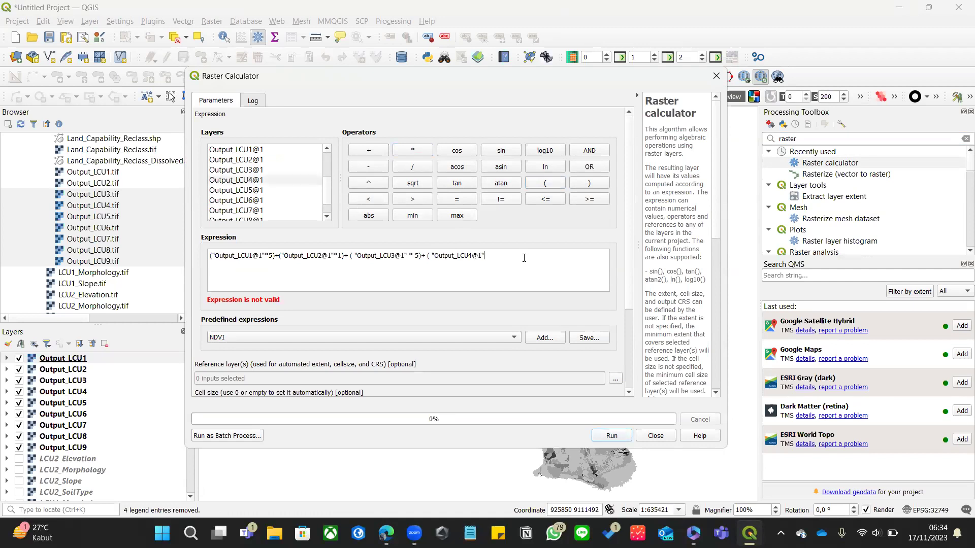
pyautogui.hotkey('alt', 'Tab')
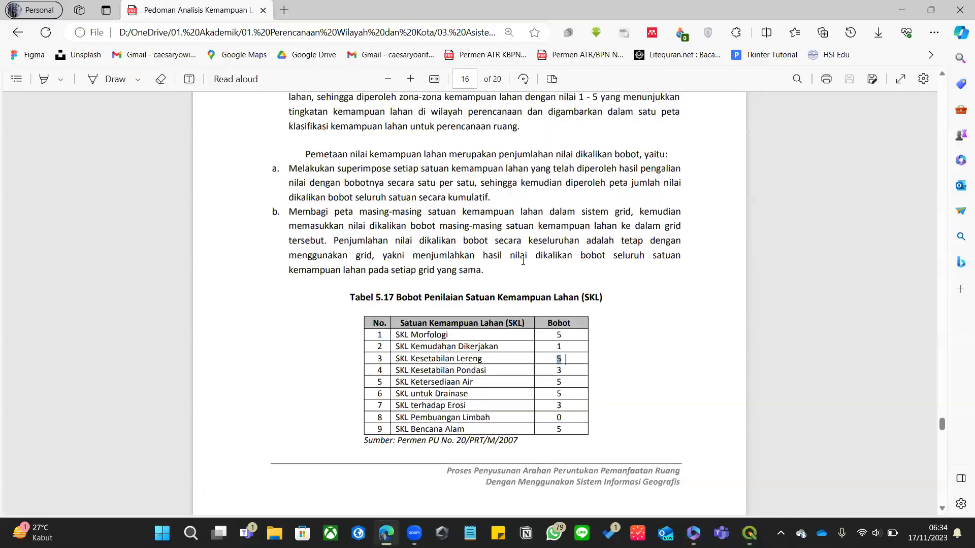
pyautogui.scroll(-1, 574, 363)
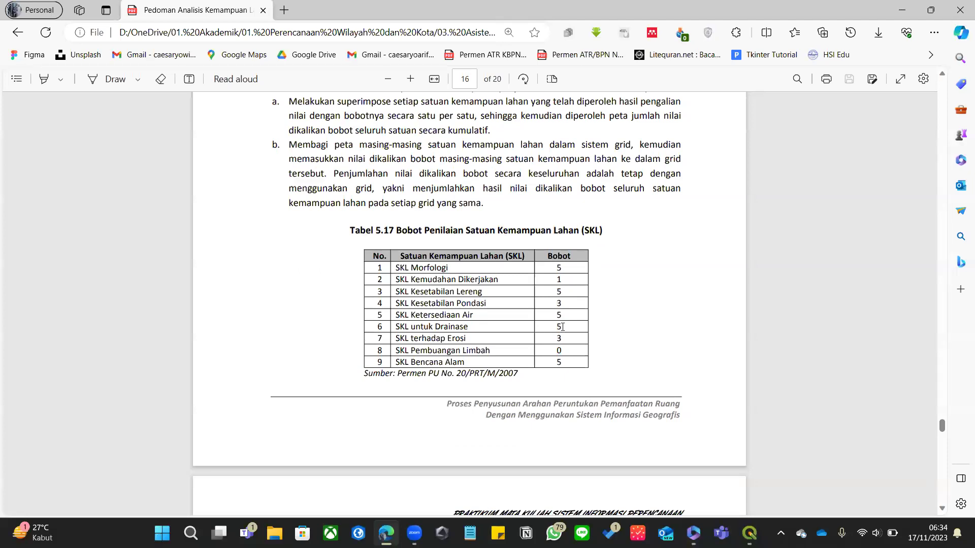
pyautogui.hotkey('alt', 'Tab')
pyautogui.write('*3)')
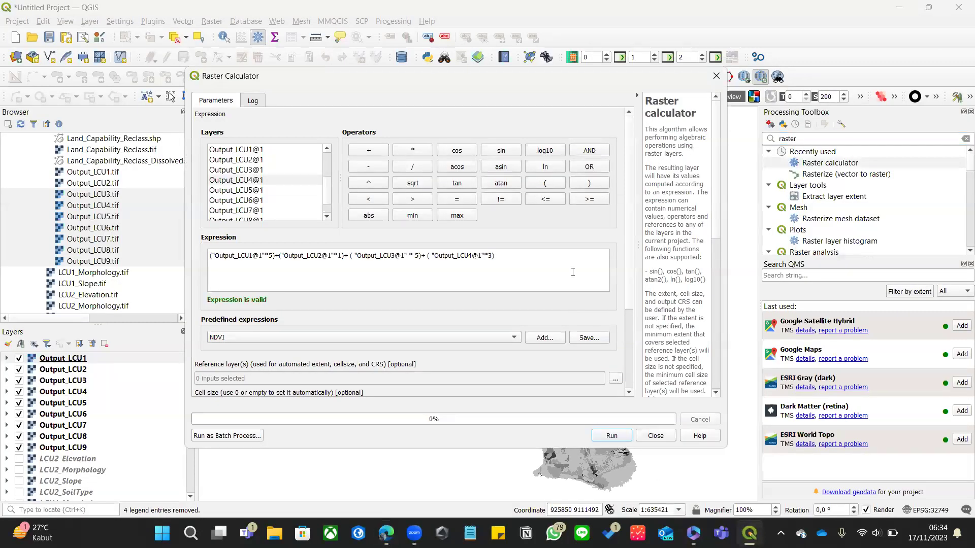
# Step: Add Output_LCU5@1 and Output_LCU6@1, each multiplied by 5 in parentheses, as the fifth and sixth terms of the expression
pyautogui.click(369, 151)
pyautogui.doubleClick(285, 190)
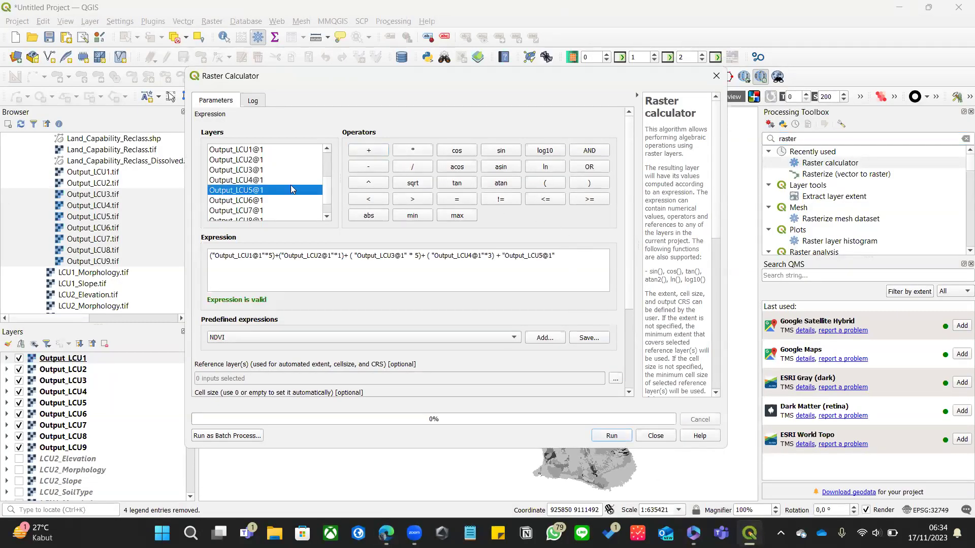
pyautogui.doubleClick(499, 256)
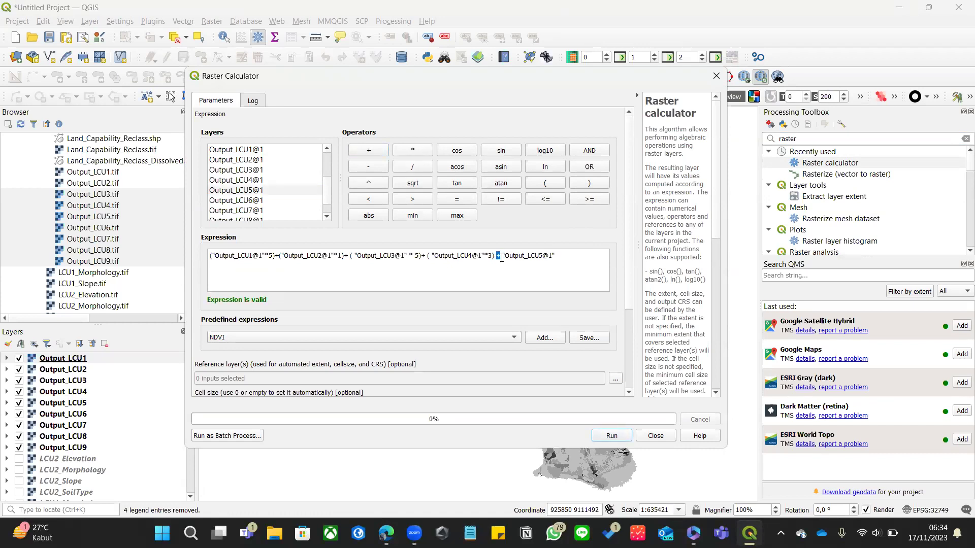
pyautogui.write('(')
pyautogui.write('*5)+(')
pyautogui.doubleClick(282, 201)
pyautogui.write('*5)+(')
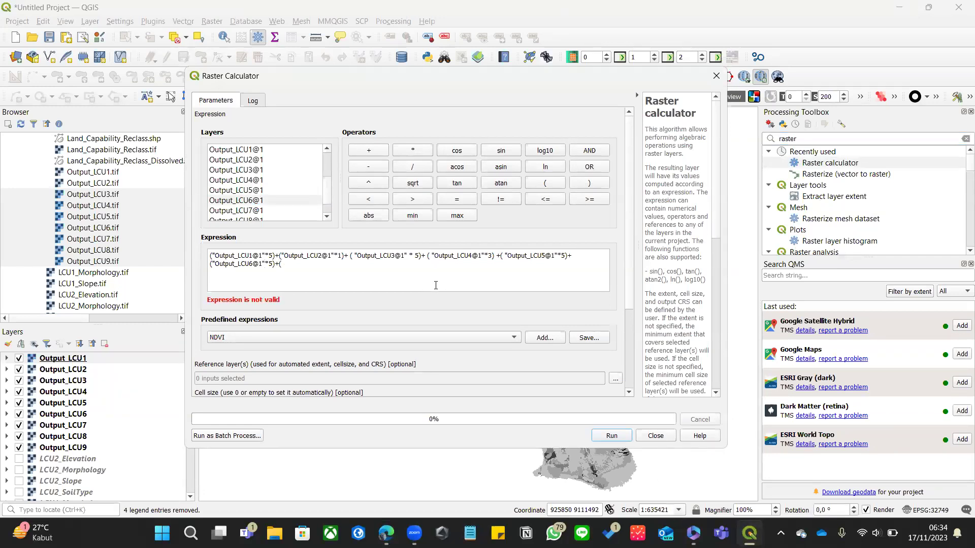
# Step: Add Output_LCU7@1 multiplied by 3 in parentheses as the seventh term, checking its weight in Table 5.17 of the guideline PDF
pyautogui.hotkey('alt', 'Tab')
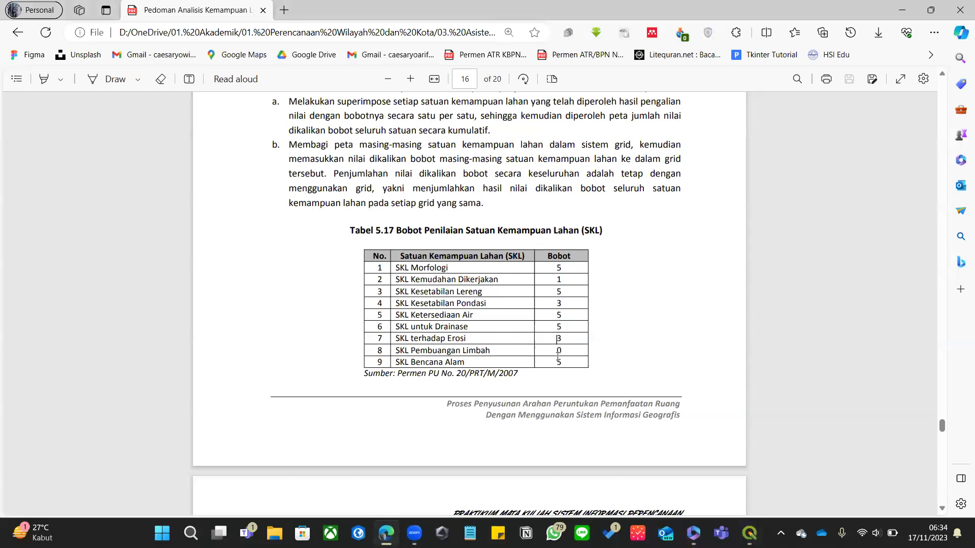
pyautogui.hotkey('alt', 'Tab')
pyautogui.scroll(-1, 269, 200)
pyautogui.doubleClick(261, 191)
pyautogui.click(362, 267)
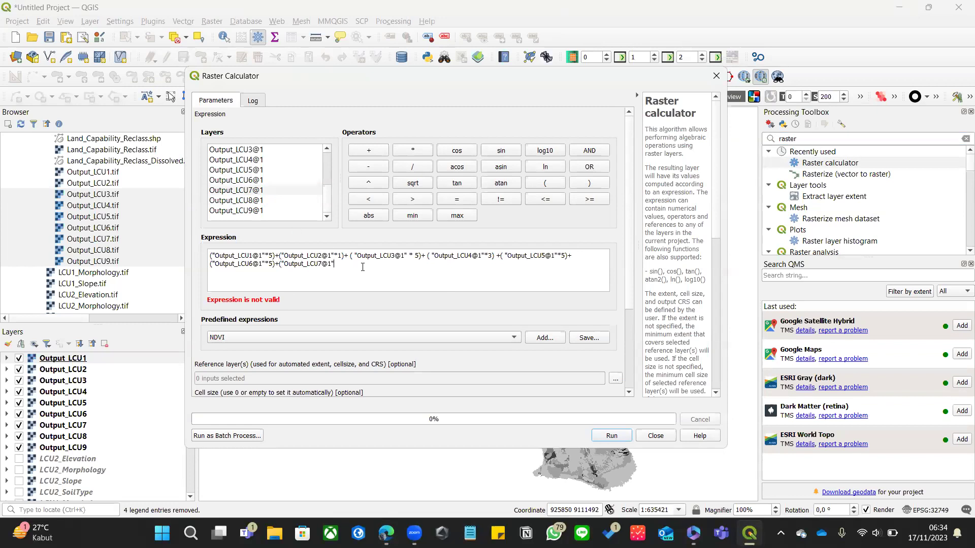
pyautogui.write('*3)+(')
# Step: Add Output_LCU8@1 multiplied by 0 and Output_LCU9@1 multiplied by 5 as the final terms, verifying the weights against Table 5.17
pyautogui.doubleClick(277, 200)
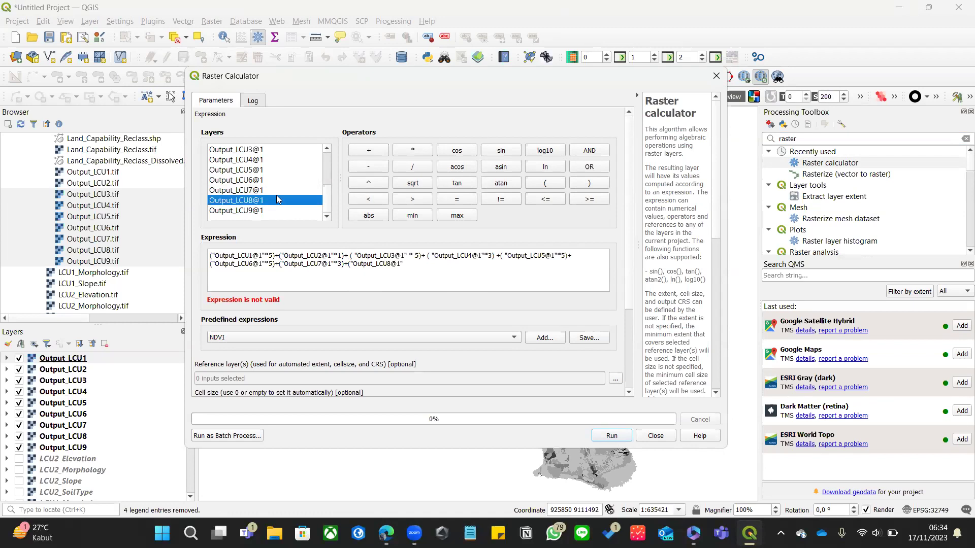
pyautogui.click(461, 268)
pyautogui.write('*0)+(')
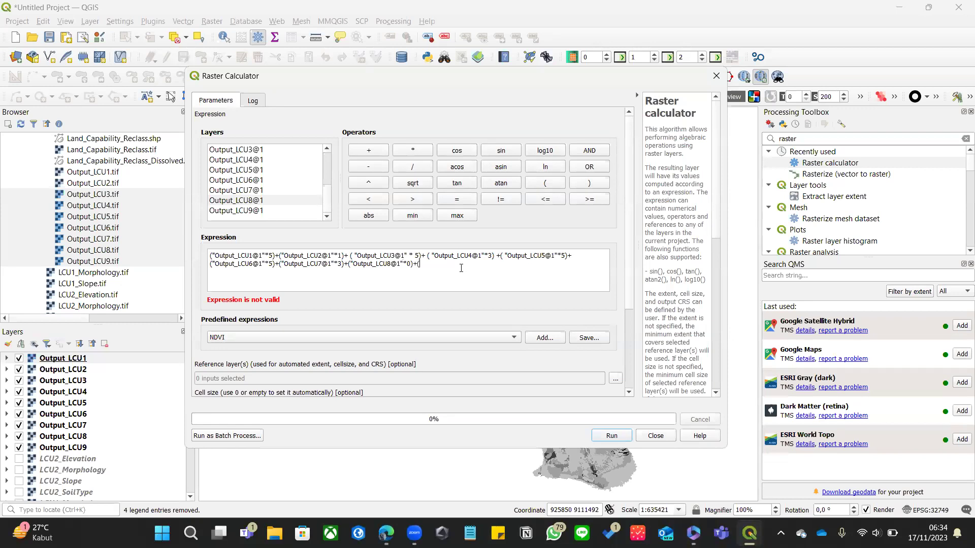
pyautogui.doubleClick(278, 214)
pyautogui.click(526, 264)
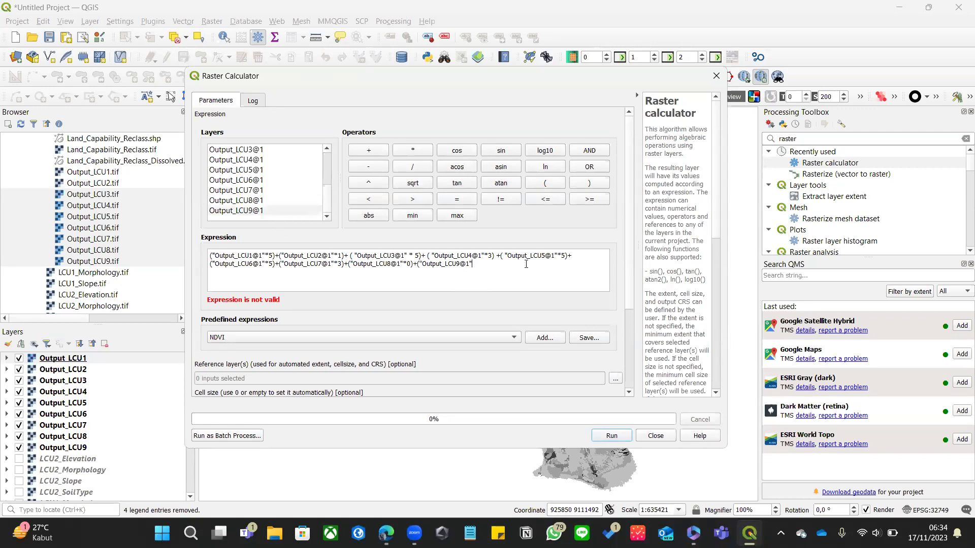
pyautogui.write('*5)')
pyautogui.hotkey('alt', 'Tab')
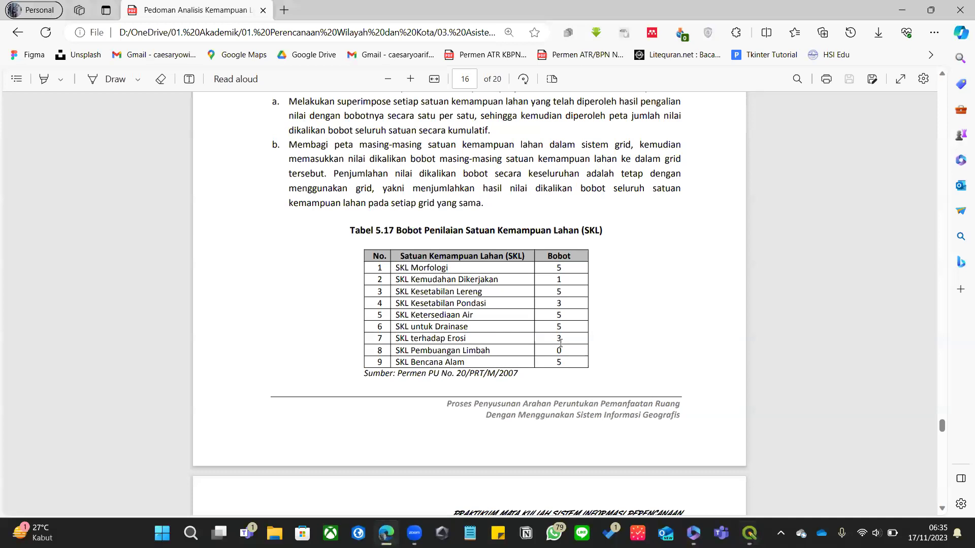
pyautogui.hotkey('alt', 'Tab')
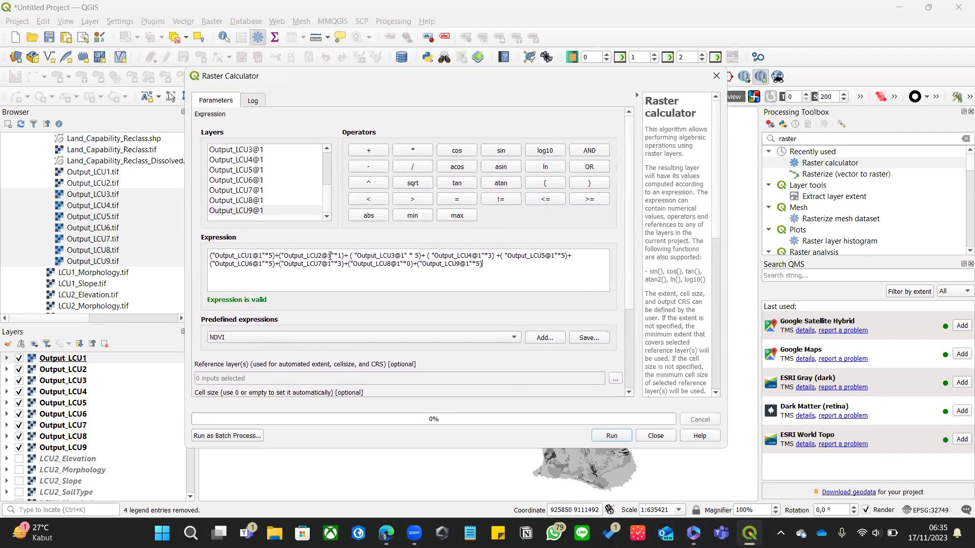
# Step: Select Output_LCU1 as the reference layer for the calculation's extent, cell size and CRS
pyautogui.scroll(-2, 526, 230)
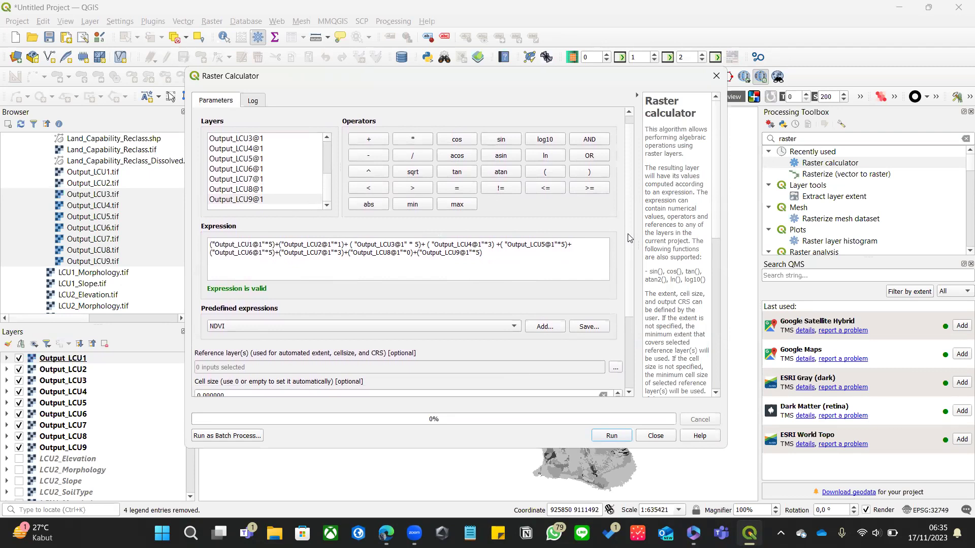
pyautogui.scroll(-1, 630, 243)
pyautogui.scroll(-5, 629, 246)
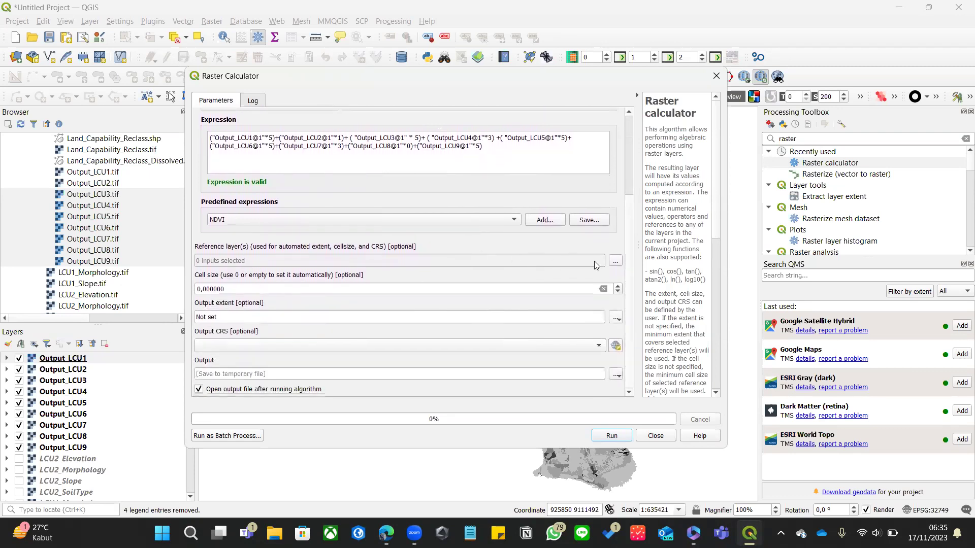
pyautogui.click(616, 261)
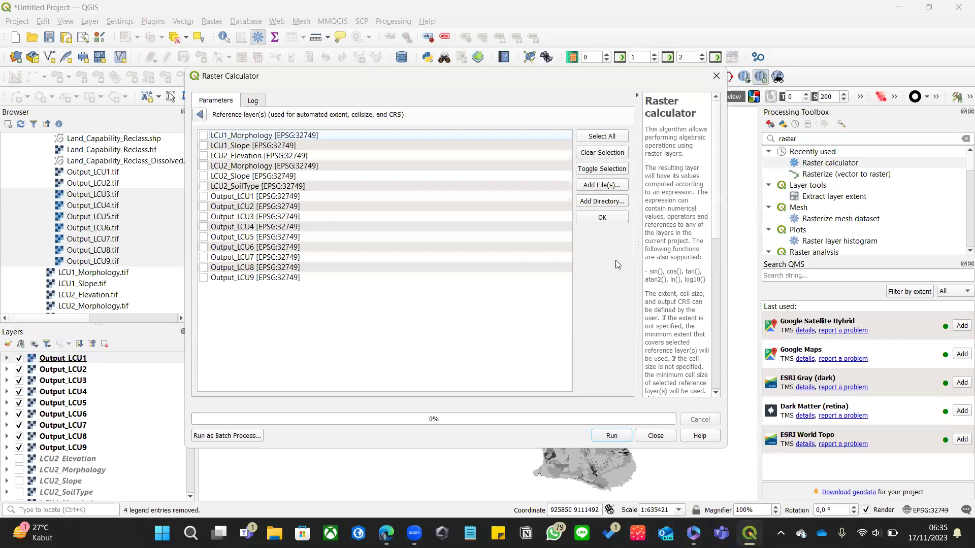
pyautogui.click(200, 116)
pyautogui.click(616, 261)
pyautogui.click(204, 196)
pyautogui.click(603, 218)
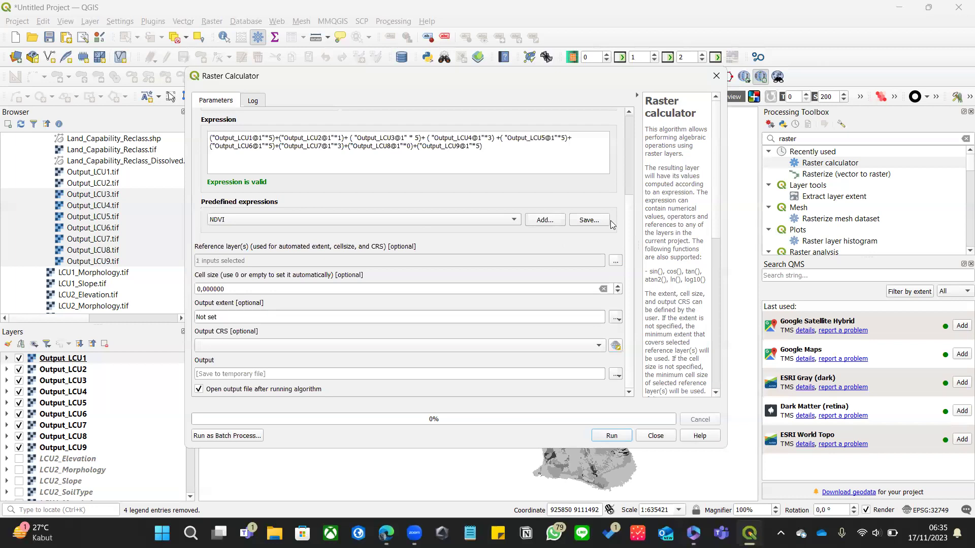
# Step: Set the output file to Land_Capability_2 in the LCU_1 folder and run the raster calculation
pyautogui.click(616, 375)
pyautogui.click(645, 401)
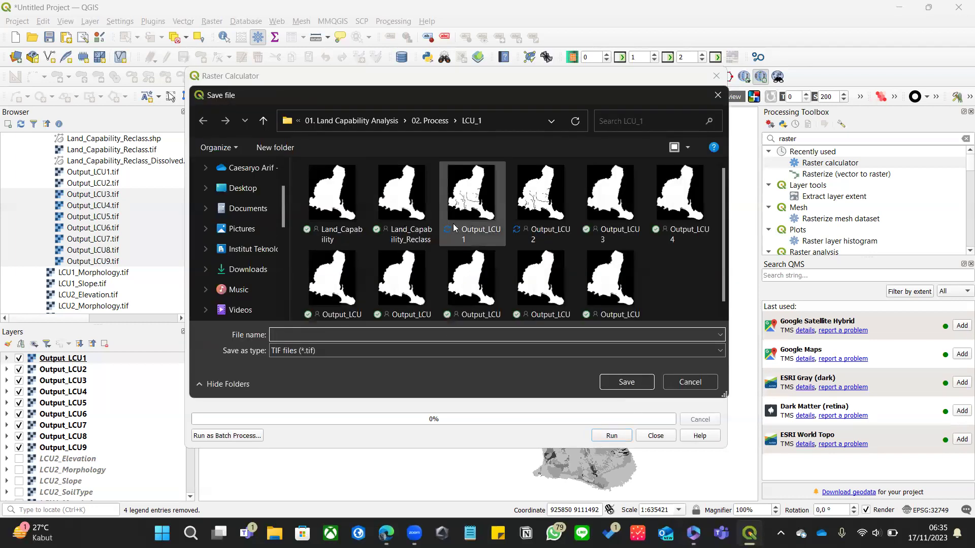
pyautogui.click(332, 200)
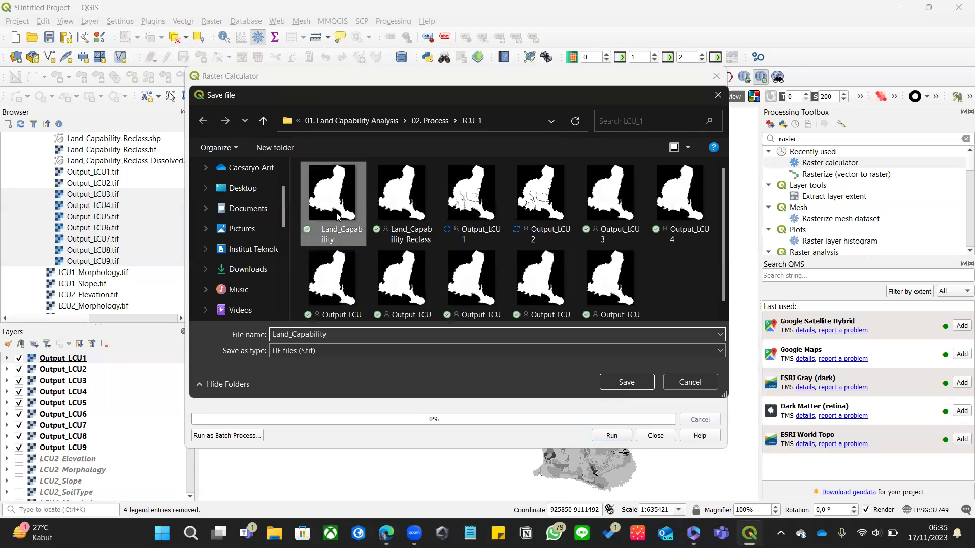
pyautogui.click(394, 334)
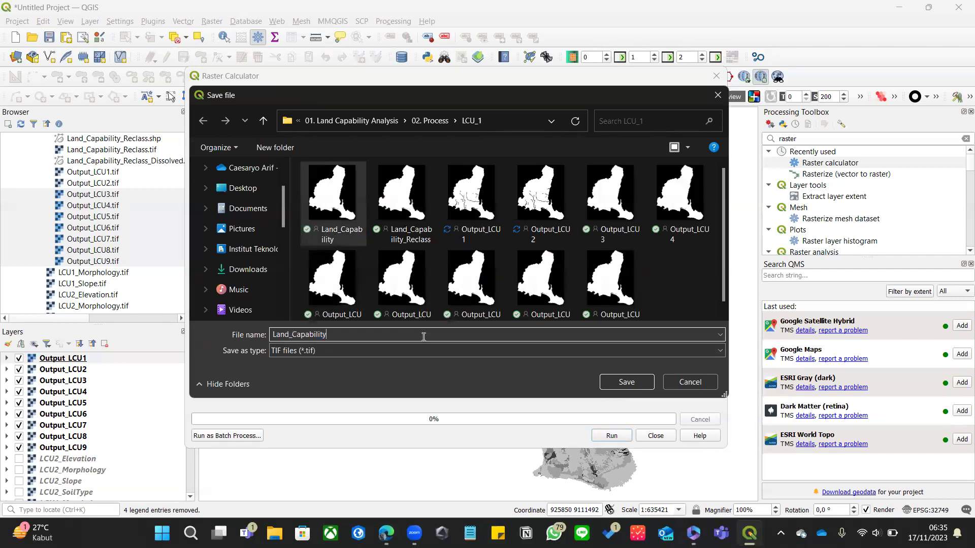
pyautogui.write('_2')
pyautogui.press('Return')
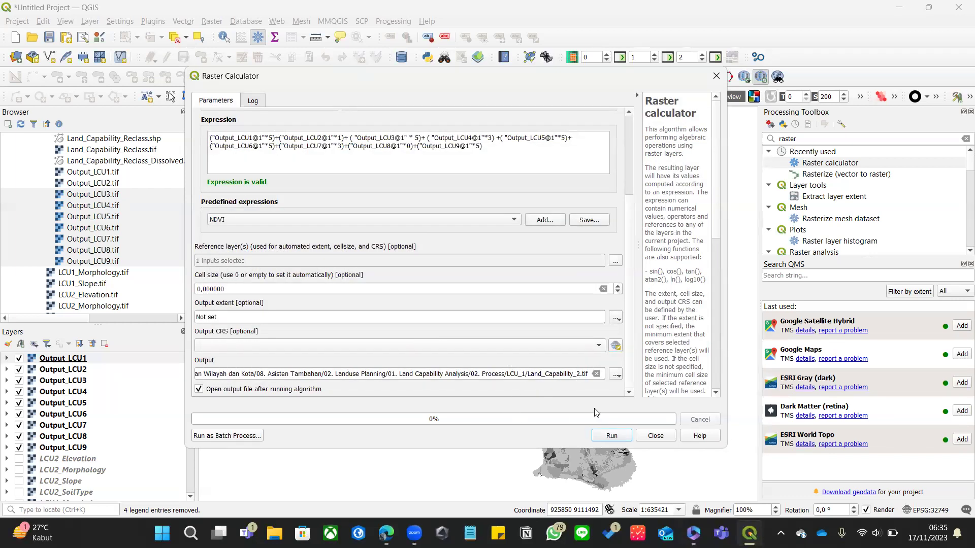
pyautogui.click(607, 436)
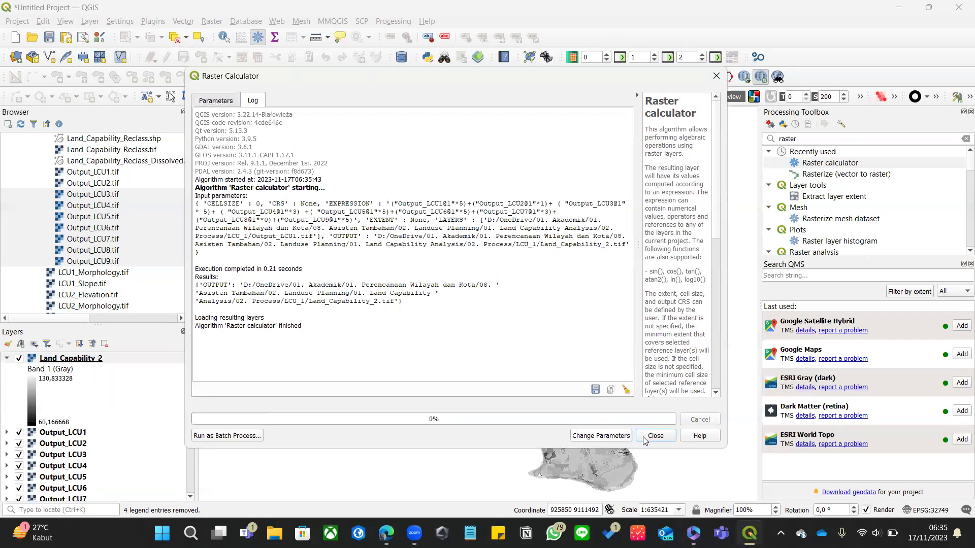
pyautogui.click(653, 437)
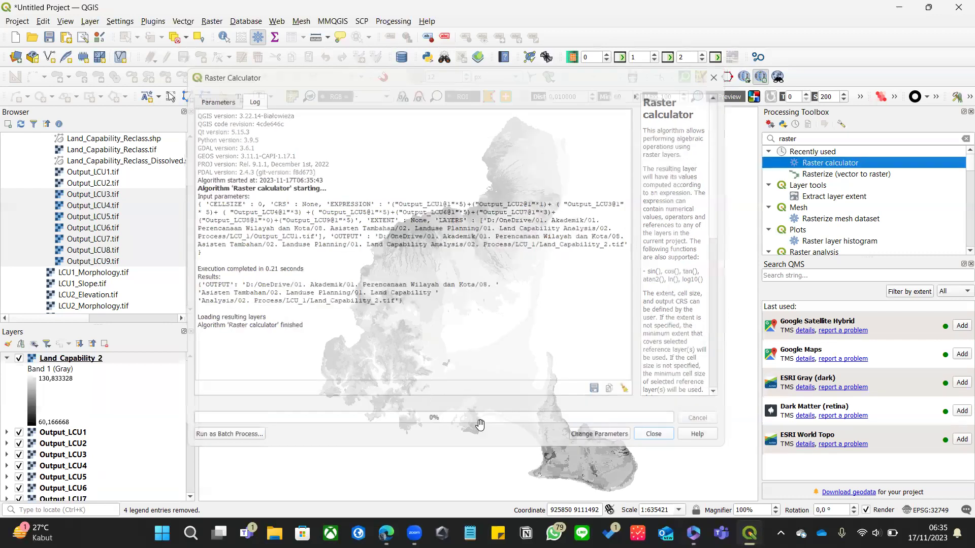
# Step: Hide the layers Output_LCU1 to Output_LCU9, leaving Land_Capability_2 displayed with its legend expanded
pyautogui.click(8, 358)
pyautogui.click(19, 369)
pyautogui.click(19, 380)
pyautogui.click(18, 392)
pyautogui.click(19, 403)
pyautogui.click(19, 415)
pyautogui.click(19, 426)
pyautogui.click(19, 436)
pyautogui.click(19, 448)
pyautogui.click(19, 459)
pyautogui.click(7, 359)
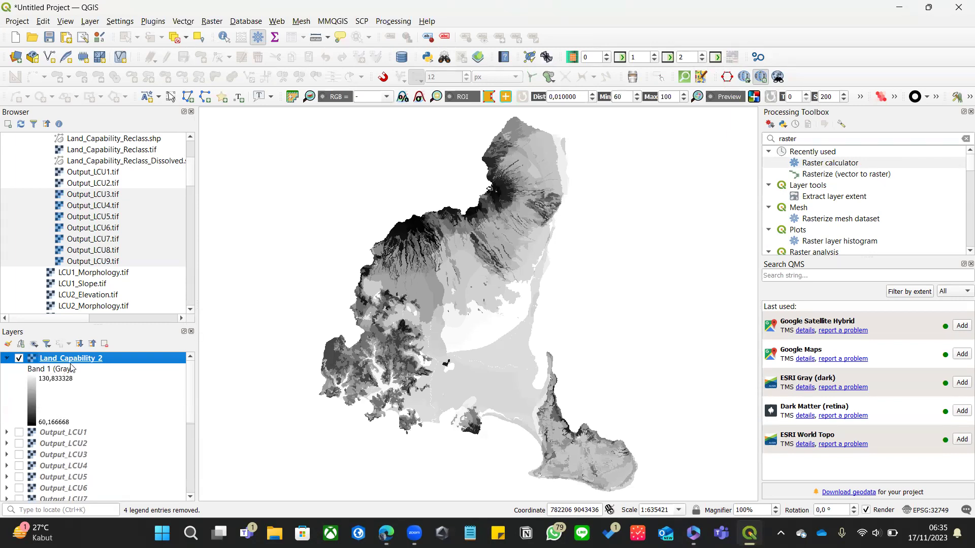
# Step: Examine the total value ranges and capability classes in Table 5.18 of the guideline PDF and compare them with Land_Capability_2's value range
pyautogui.click(386, 533)
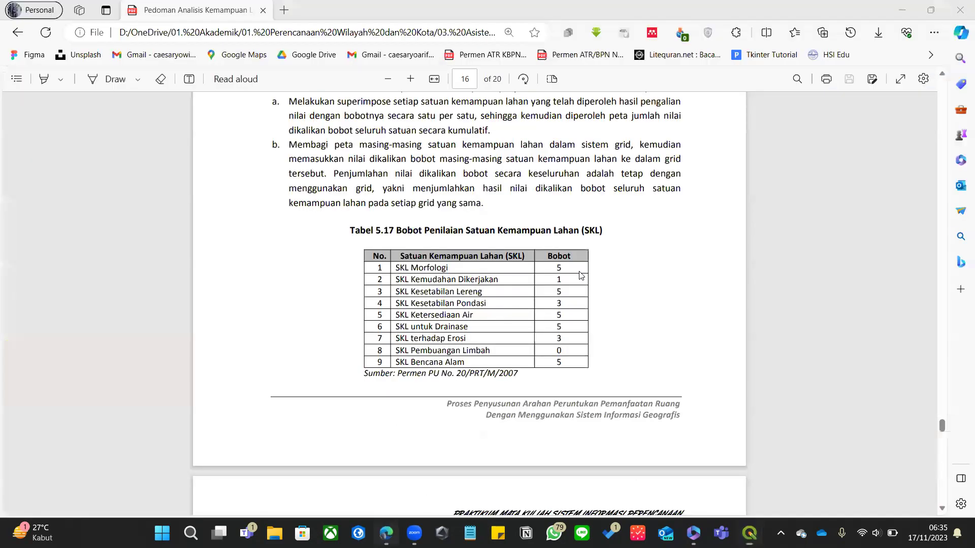
pyautogui.scroll(-2, 581, 249)
pyautogui.scroll(-7, 581, 244)
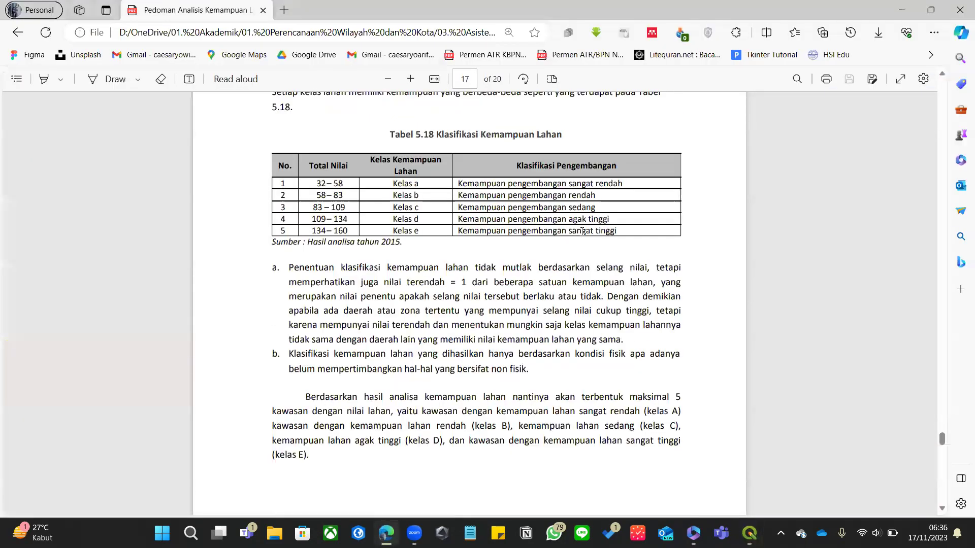
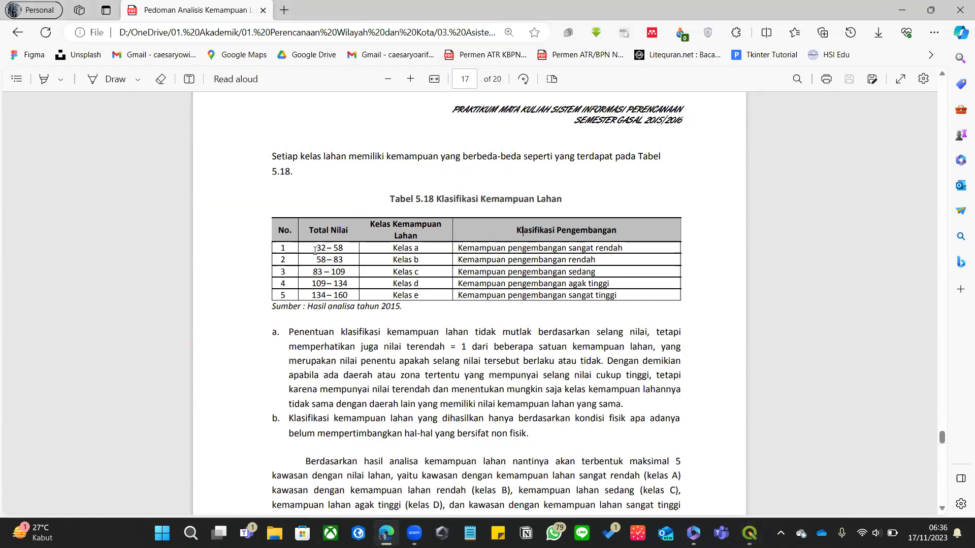
pyautogui.moveTo(316, 248)
pyautogui.mouseDown()
pyautogui.moveTo(340, 248)
pyautogui.moveTo(315, 249)
pyautogui.mouseUp()
pyautogui.moveTo(334, 295); pyautogui.dragTo(502, 297)
pyautogui.click(343, 297)
pyautogui.click(559, 289)
pyautogui.click(751, 533)
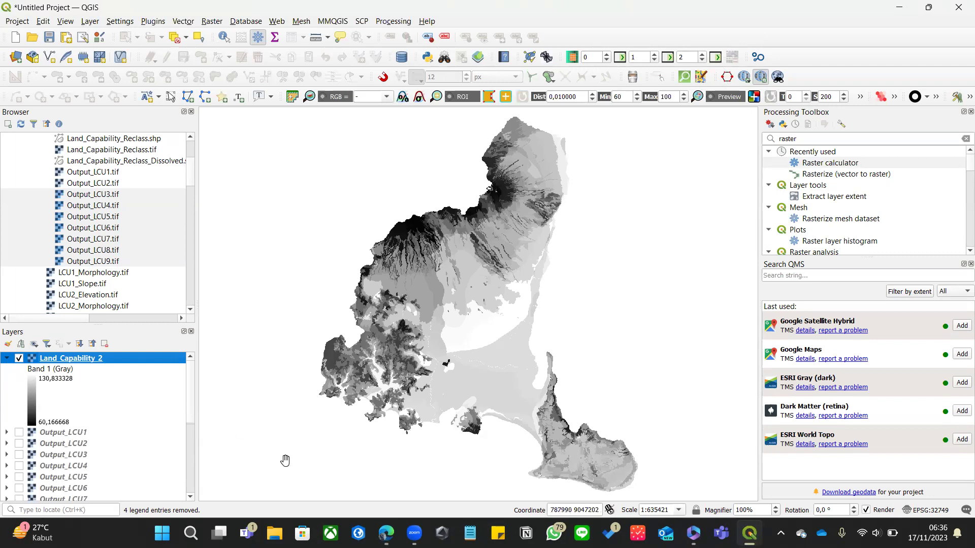
pyautogui.click(386, 533)
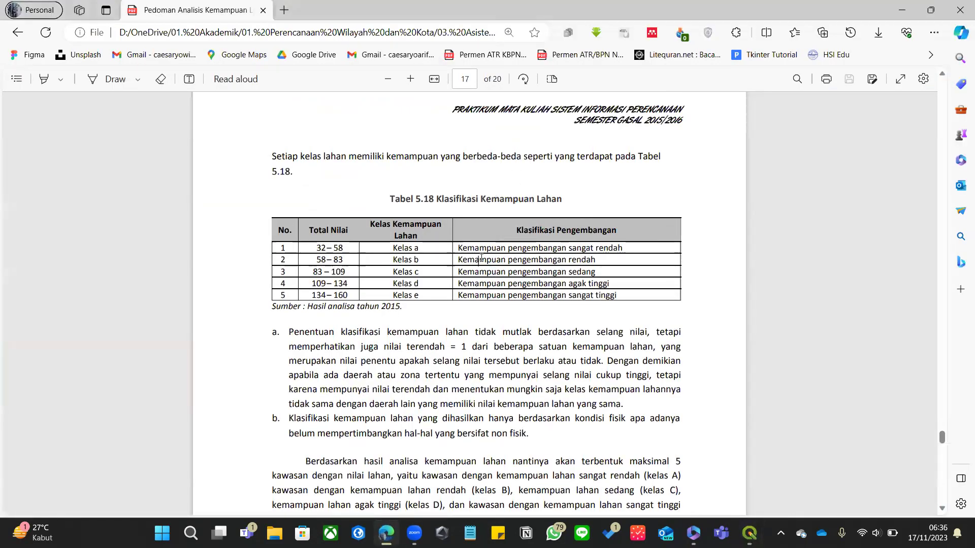
pyautogui.moveTo(283, 248); pyautogui.dragTo(644, 307)
pyautogui.click(628, 298)
pyautogui.moveTo(282, 248); pyautogui.dragTo(627, 304)
pyautogui.click(508, 280)
# Step: Find the Reclassify by table algorithm in QGIS and open it for the Land_Capability_2 raster
pyautogui.click(739, 521)
pyautogui.doubleClick(848, 138)
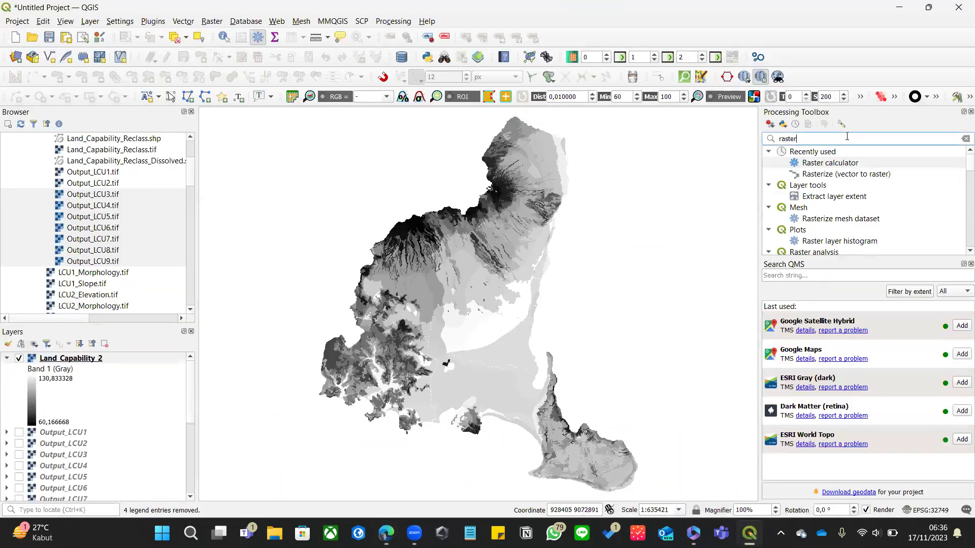
pyautogui.write('reclassi')
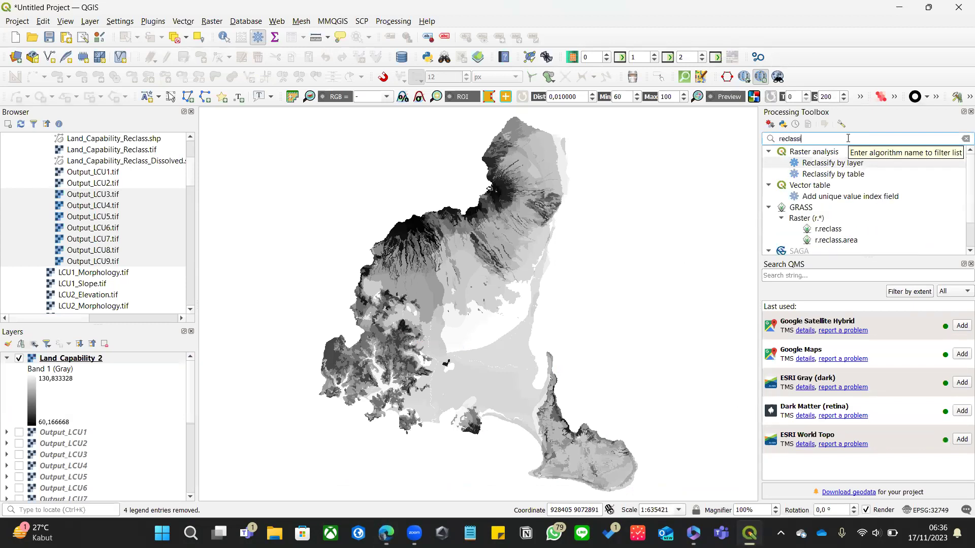
pyautogui.click(852, 175)
pyautogui.doubleClick(852, 174)
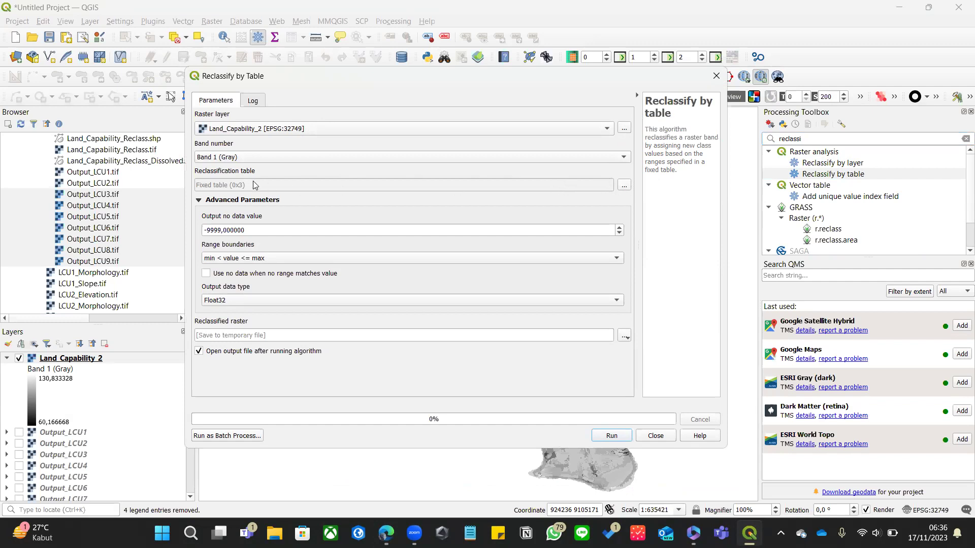
# Step: Add five empty rows to the reclassification table, one for each class in Table 5.18 of the guideline PDF
pyautogui.click(624, 184)
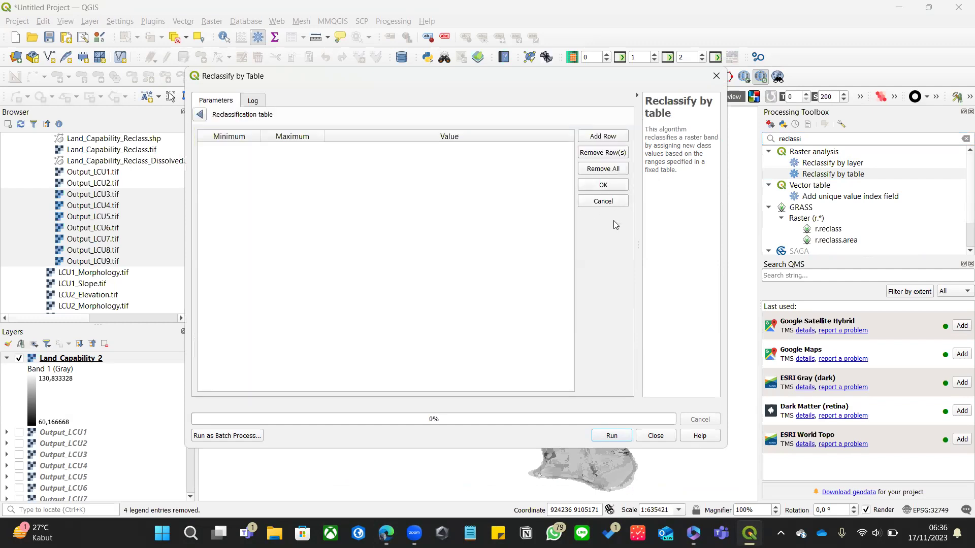
pyautogui.hotkey('alt', 'Tab')
pyautogui.moveTo(280, 229); pyautogui.dragTo(326, 260)
pyautogui.click(416, 273)
pyautogui.hotkey('alt', 'Tab')
pyautogui.click(604, 136)
pyautogui.click(603, 136)
pyautogui.click(603, 136)
pyautogui.click(603, 136)
pyautogui.click(603, 136)
# Step: Fill the first reclassification row with minimum 32, maximum 58 and value 1, taking the range from Table 5.18
pyautogui.click(246, 150)
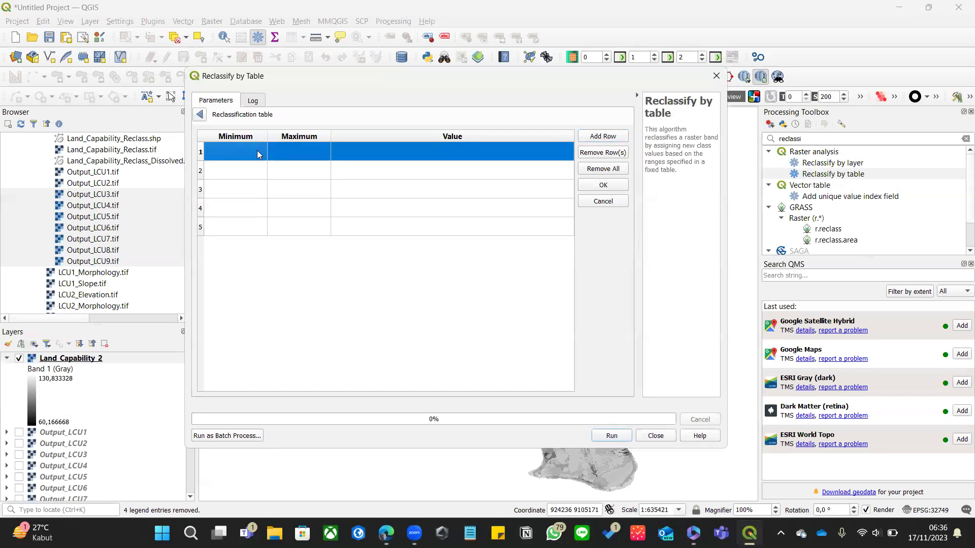
pyautogui.hotkey('alt', 'Tab')
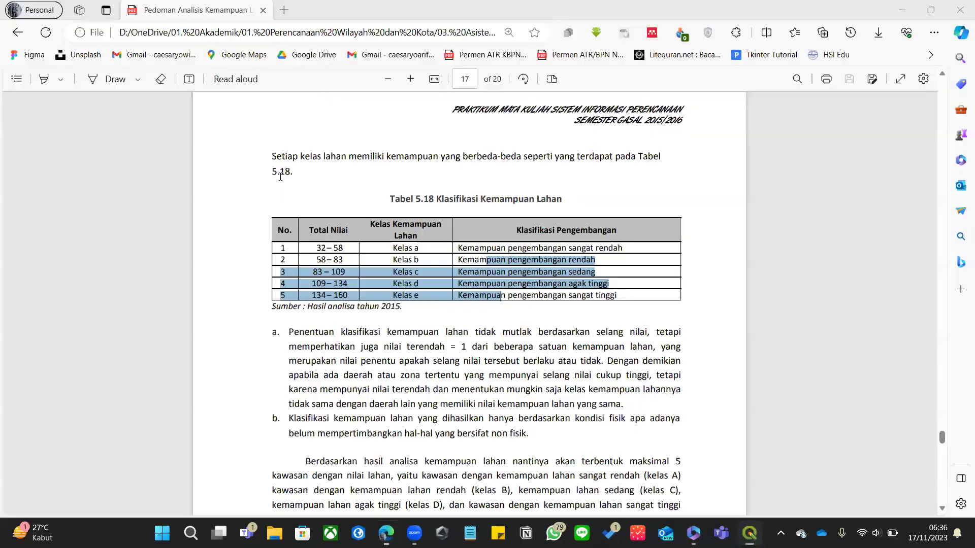
pyautogui.moveTo(313, 232); pyautogui.dragTo(333, 283)
pyautogui.click(333, 281)
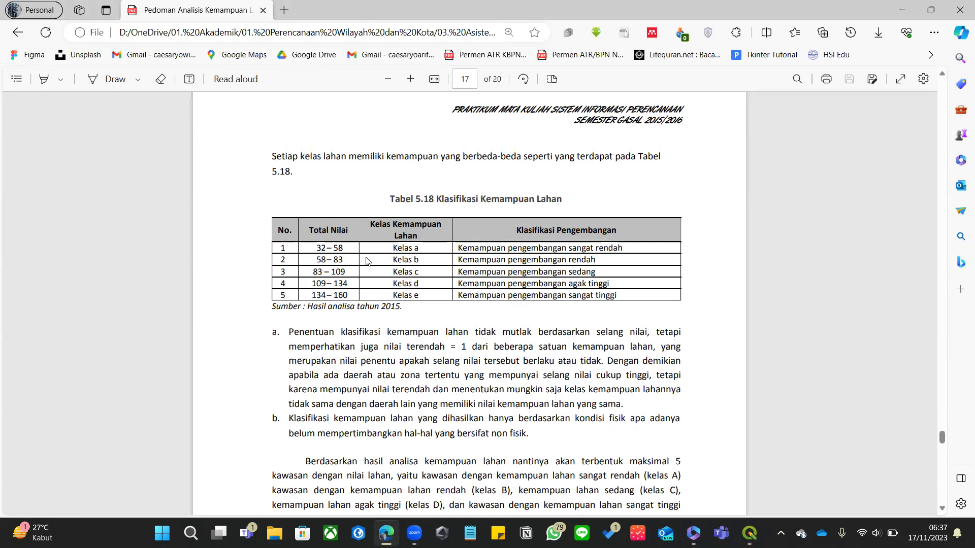
pyautogui.hotkey('alt', 'Tab')
pyautogui.doubleClick(256, 156)
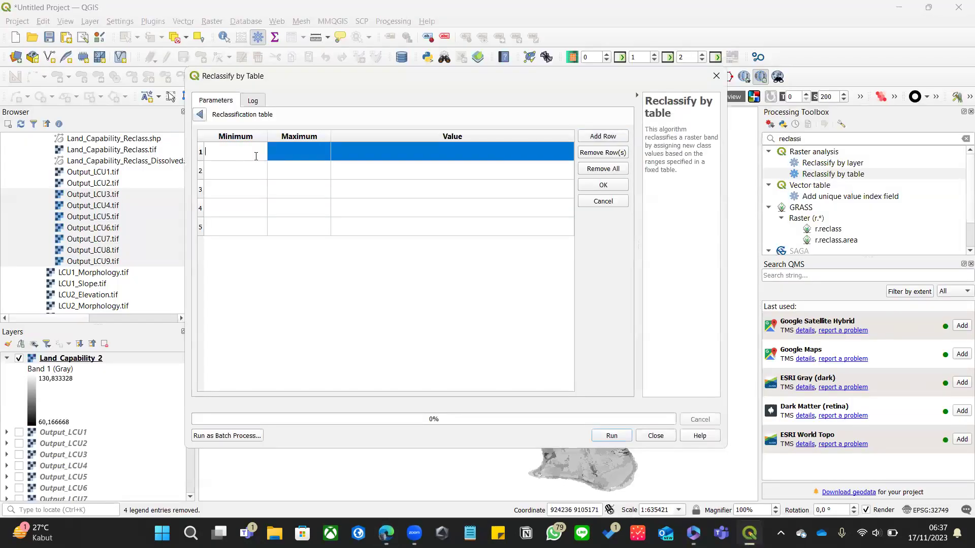
pyautogui.doubleClick(323, 152)
pyautogui.write('58')
pyautogui.press('Tab')
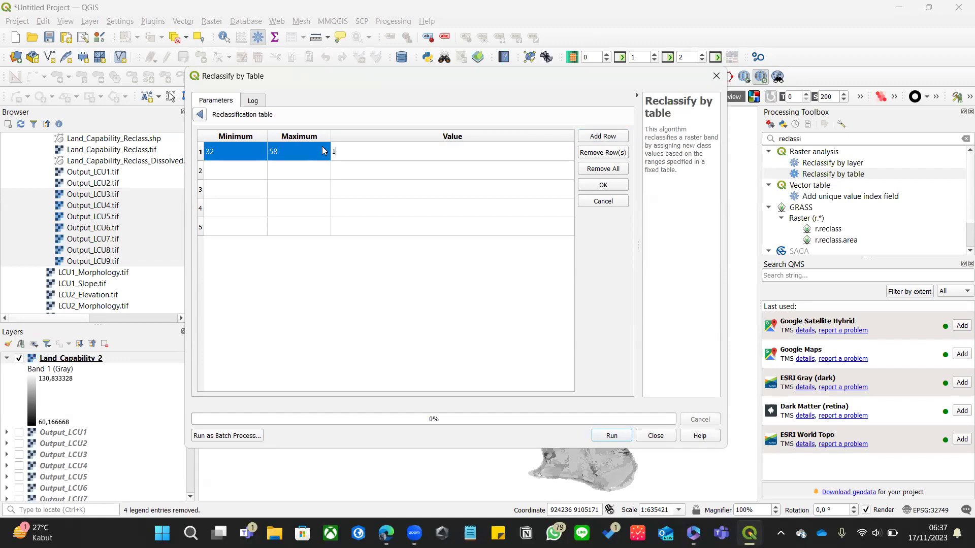
pyautogui.press('Return')
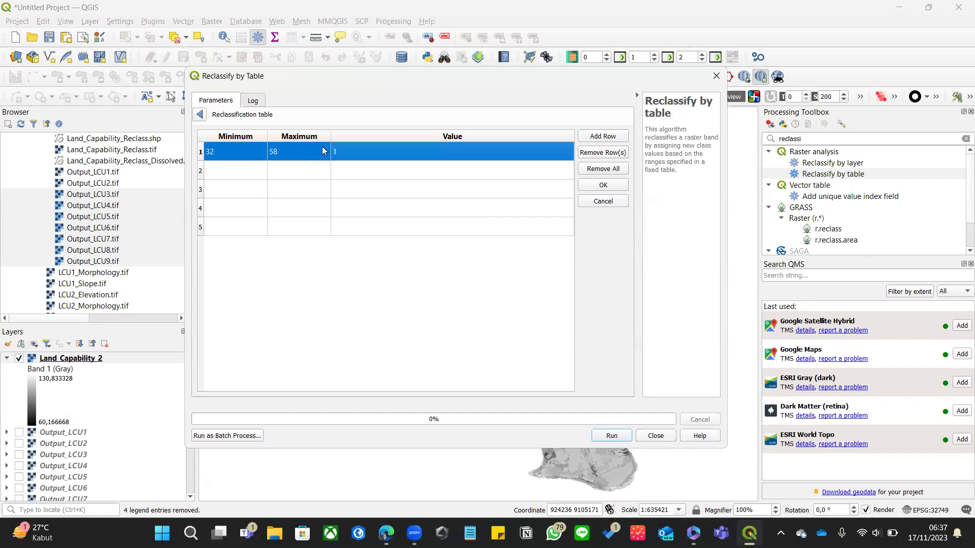
# Step: Fill the second reclassification row with minimum 58, maximum 83 and value 2, checking the range in Table 5.18
pyautogui.doubleClick(264, 173)
pyautogui.write('58')
pyautogui.press('Tab')
pyautogui.hotkey('alt', 'Tab')
pyautogui.hotkey('alt', 'Tab')
pyautogui.write('8')
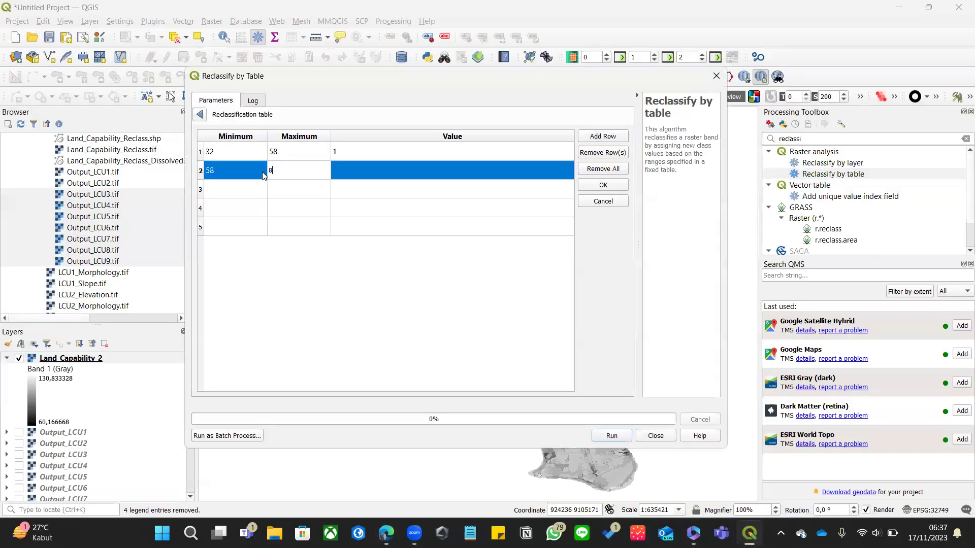
pyautogui.press('Tab')
pyautogui.write('2')
pyautogui.press('Return')
# Step: Fill the third reclassification row with minimum 83, maximum 109 and value 3, checking the range in Table 5.18
pyautogui.press('Down')
pyautogui.hotkey('alt', 'Tab')
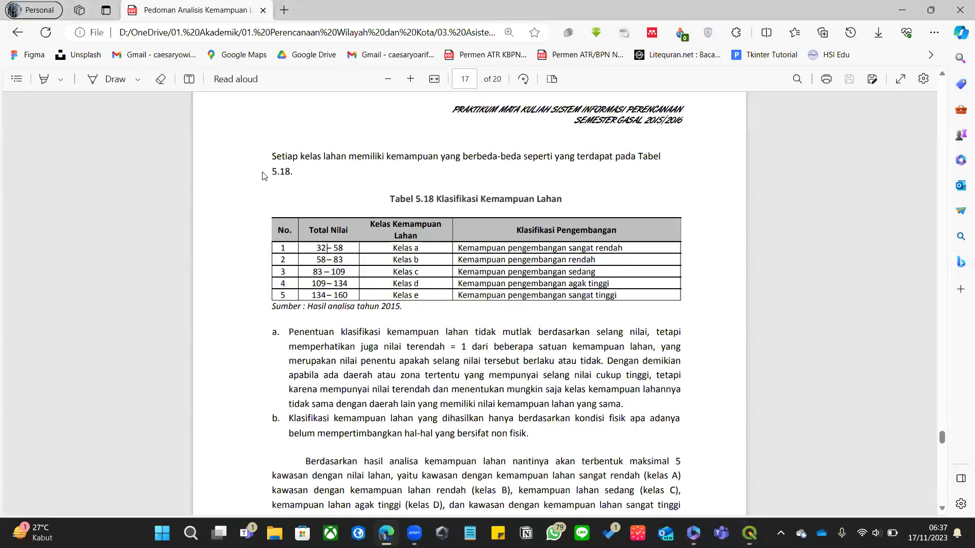
pyautogui.hotkey('alt', 'Tab')
pyautogui.write('83')
pyautogui.press('Tab')
pyautogui.hotkey('alt', 'Tab')
pyautogui.hotkey('alt', 'Tab')
pyautogui.write('109')
pyautogui.press('Tab')
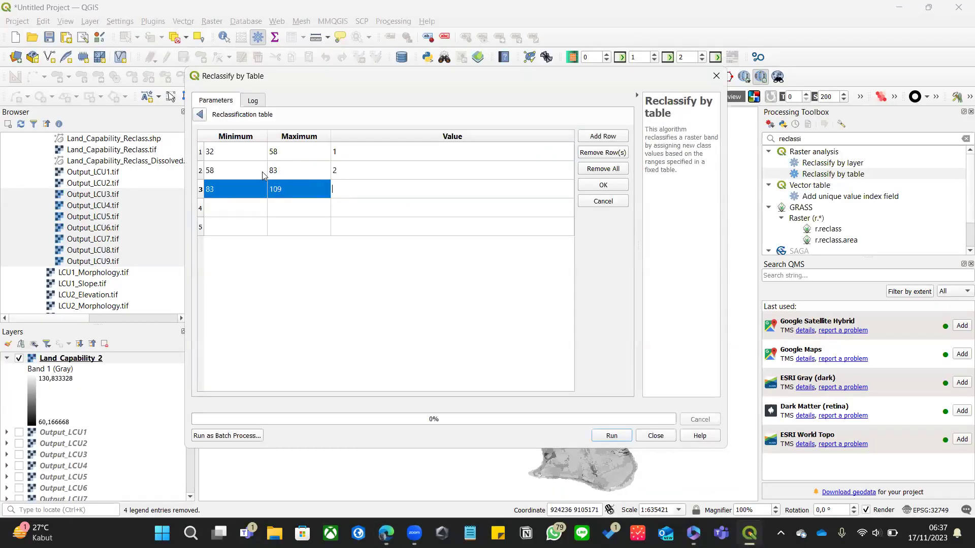
pyautogui.write('3')
pyautogui.press('Tab')
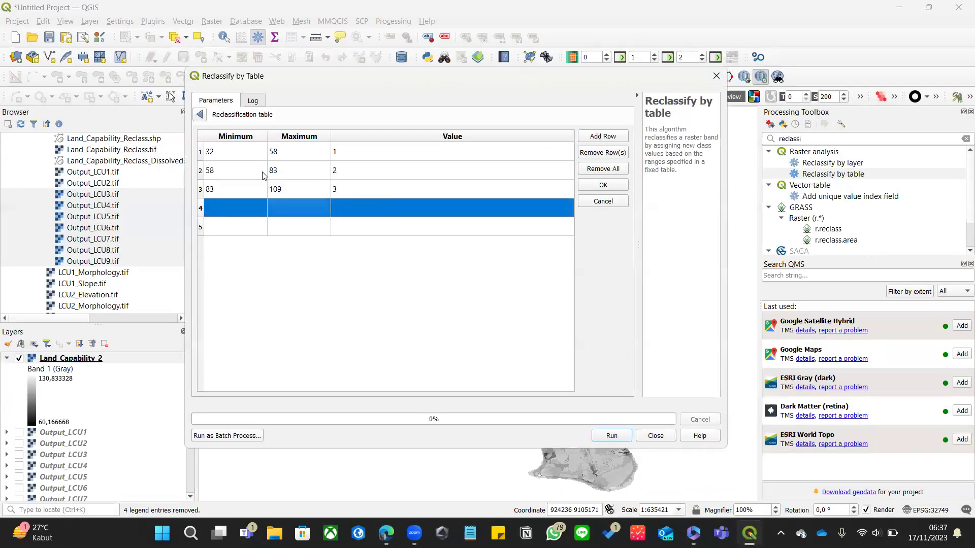
# Step: Fill the fourth reclassification row with minimum 109, maximum 134 and value 4, checking the range in Table 5.18
pyautogui.hotkey('alt', 'Tab')
pyautogui.hotkey('alt', 'Tab')
pyautogui.write('1')
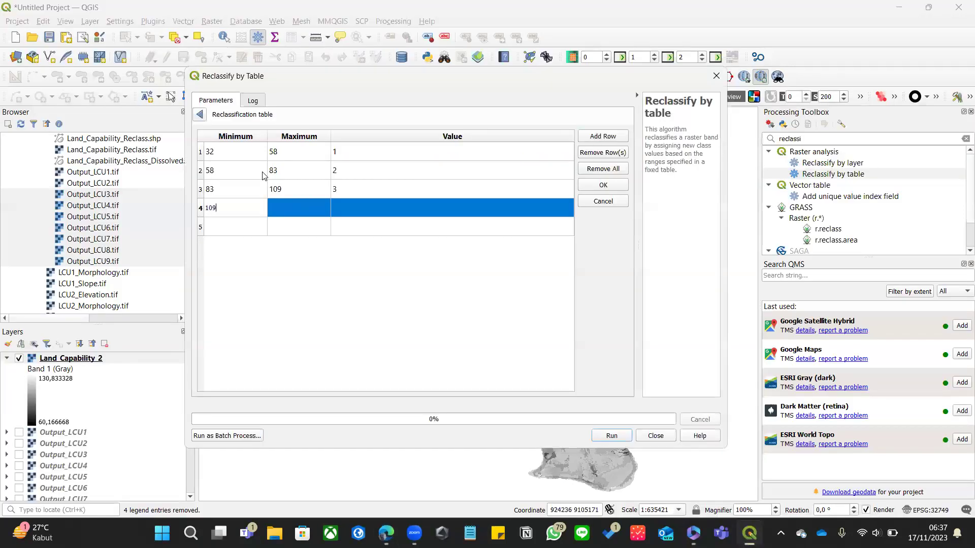
pyautogui.write('09')
pyautogui.press('Tab')
pyautogui.write('134')
pyautogui.press('Tab')
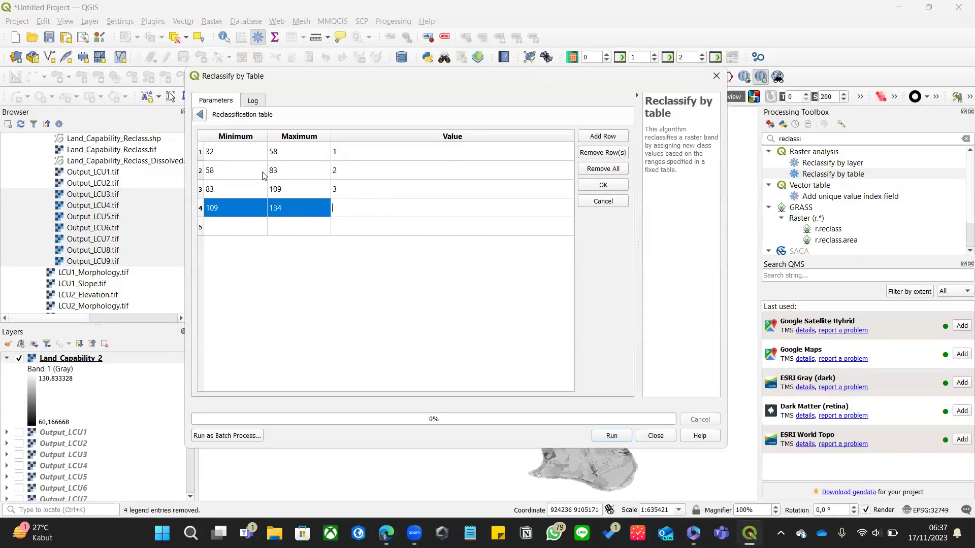
pyautogui.hotkey('alt', 'Tab')
pyautogui.hotkey('alt', 'Tab')
pyautogui.press('Tab')
pyautogui.write('4')
pyautogui.press('Tab')
# Step: Fill the fifth reclassification row with minimum 134, maximum 160 and value 5, checking the range in Table 5.18
pyautogui.hotkey('alt', 'Tab')
pyautogui.hotkey('alt', 'Tab')
pyautogui.write('1')
pyautogui.press('Tab')
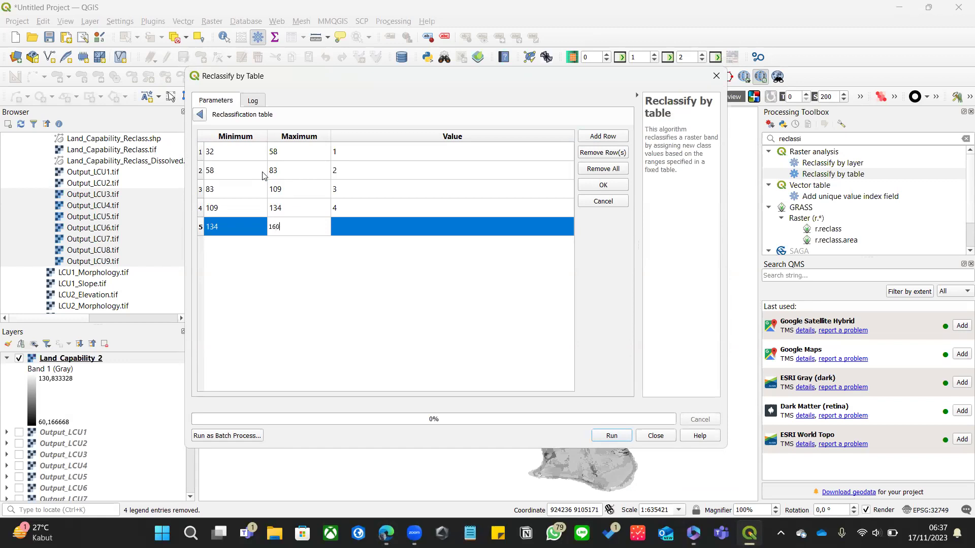
pyautogui.press('Tab')
pyautogui.press('Return')
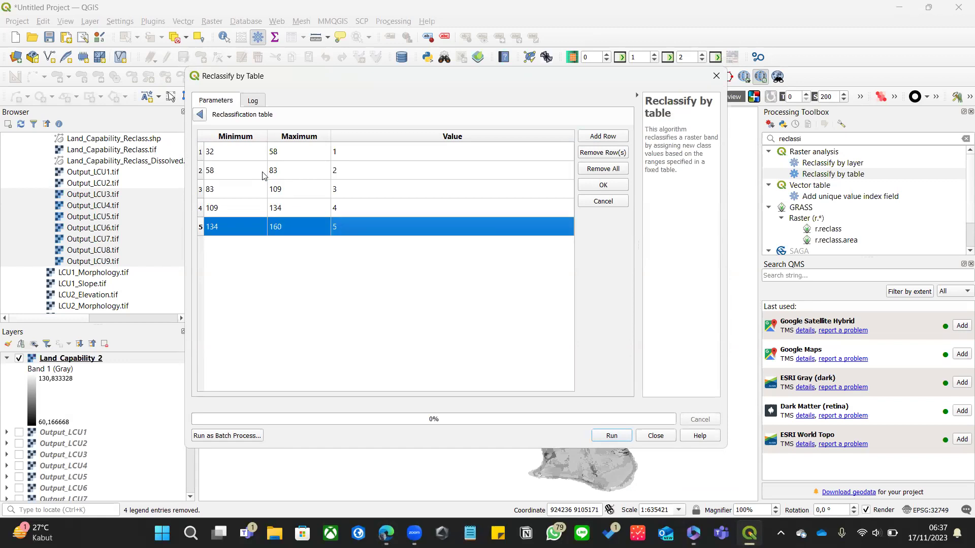
# Step: Compare the five reclassification rows with the ranges and development classes in Table 5.18 of the guideline PDF
pyautogui.click(436, 152)
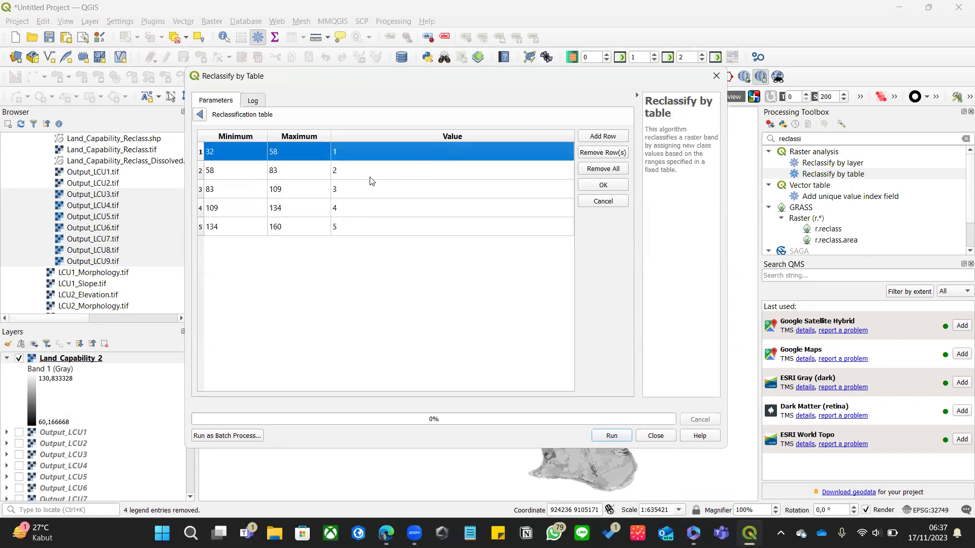
pyautogui.click(286, 171)
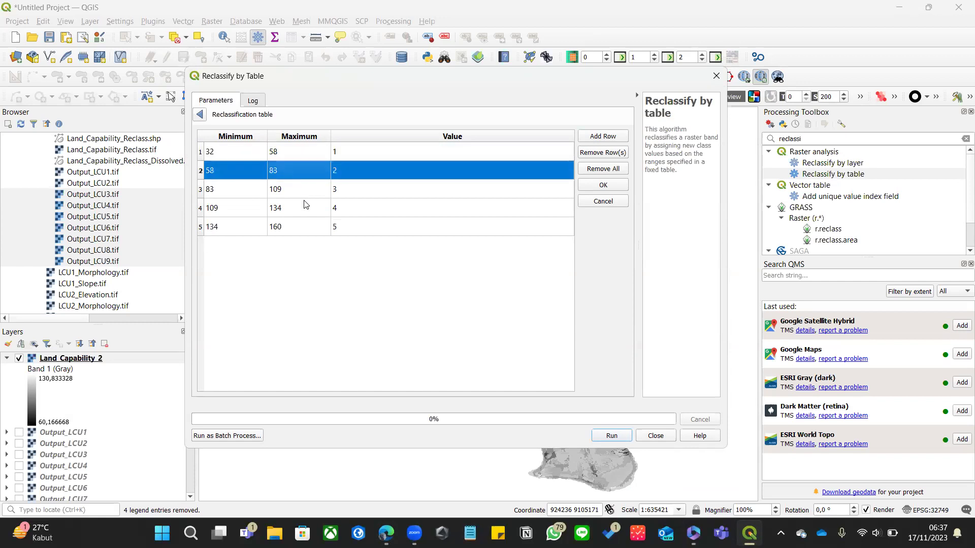
pyautogui.click(382, 197)
pyautogui.click(248, 176)
pyautogui.click(232, 151)
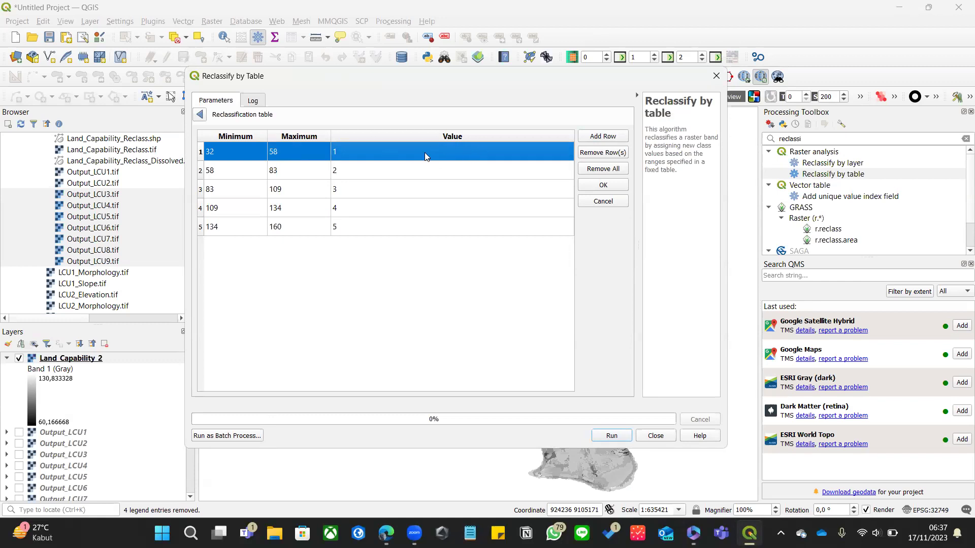
pyautogui.hotkey('alt', 'Tab')
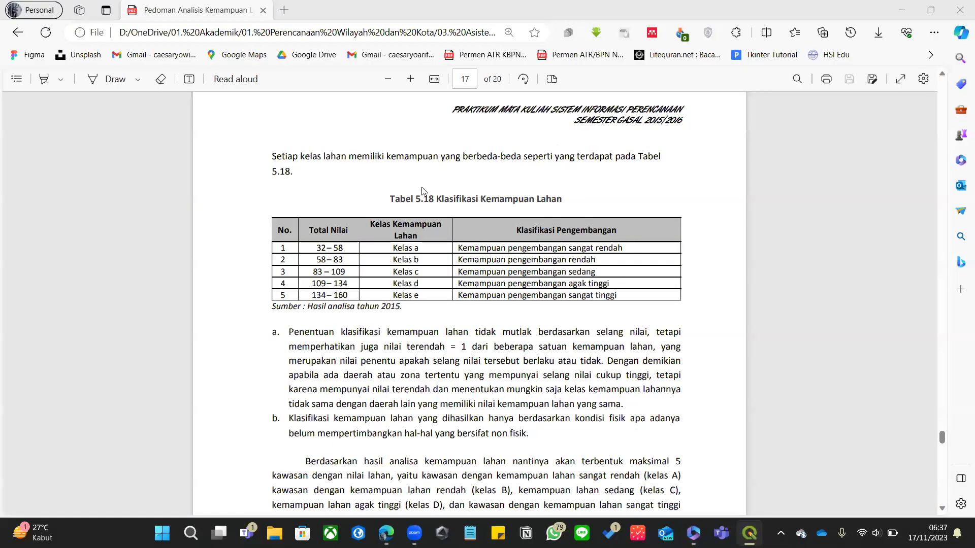
pyautogui.moveTo(617, 249); pyautogui.dragTo(528, 249)
pyautogui.click(553, 248)
pyautogui.hotkey('alt', 'Tab')
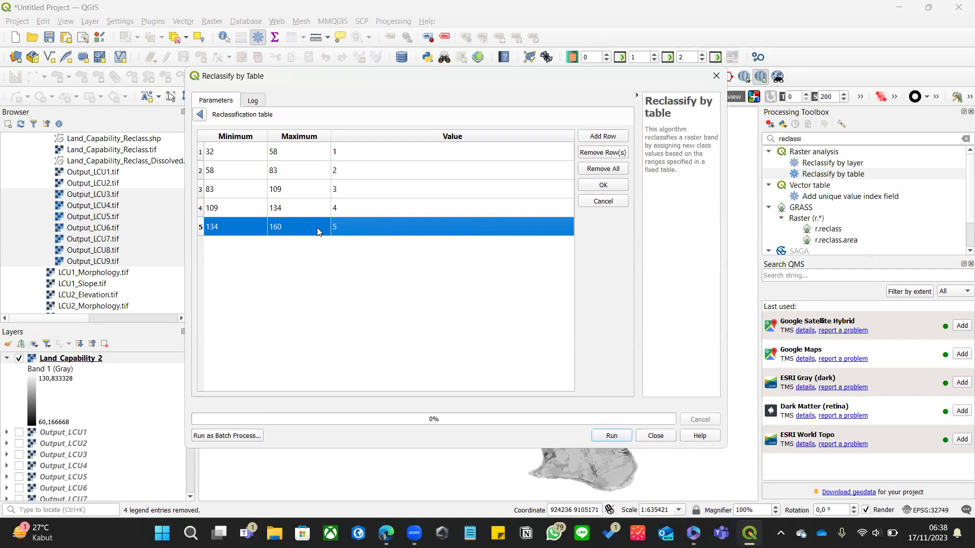
pyautogui.hotkey('alt', 'Tab')
pyautogui.moveTo(616, 296); pyautogui.dragTo(287, 295)
pyautogui.click(365, 307)
pyautogui.hotkey('alt', 'Tab')
# Step: Accept the reclassification table and run the reclassification, saving the output as Land_Capability_Reclass_2.tif in the LCU_1 folder
pyautogui.click(604, 184)
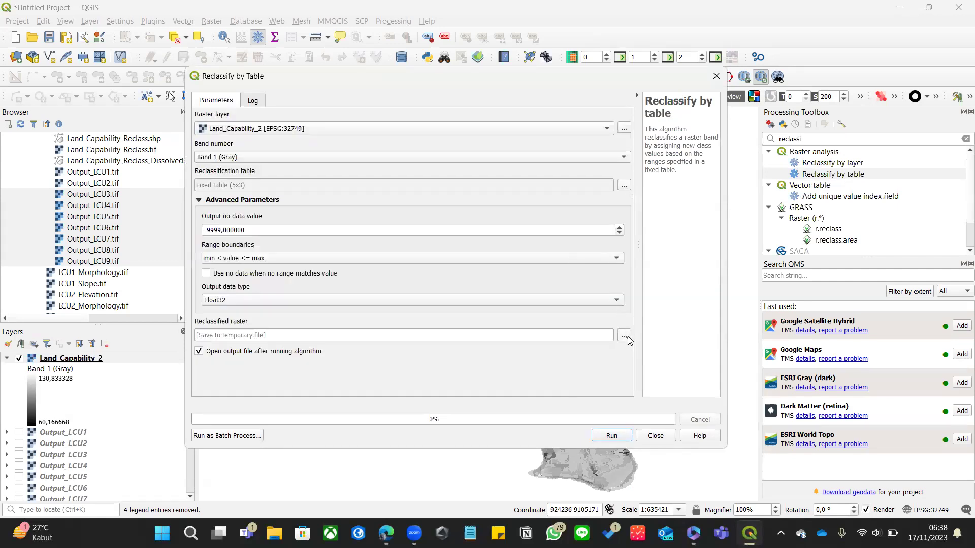
pyautogui.click(626, 337)
pyautogui.click(671, 362)
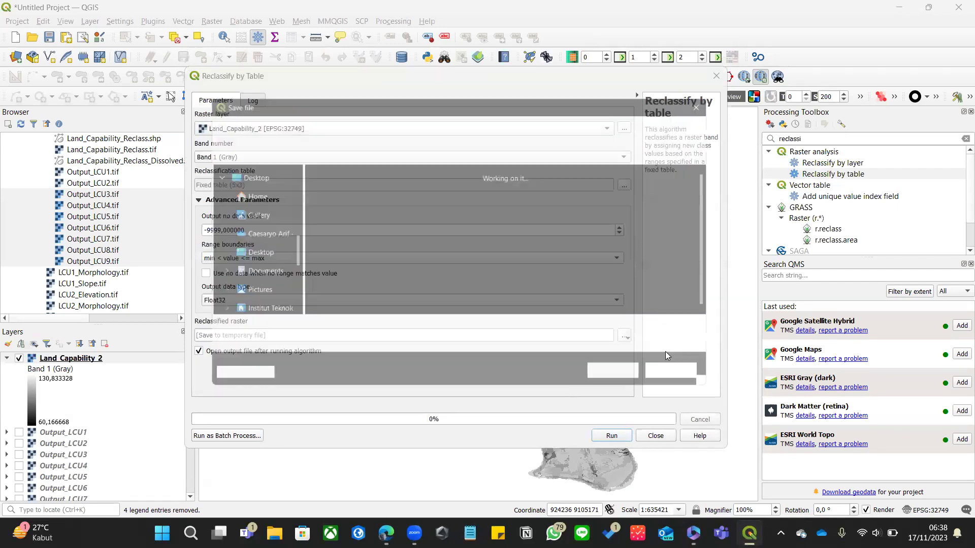
pyautogui.click(489, 213)
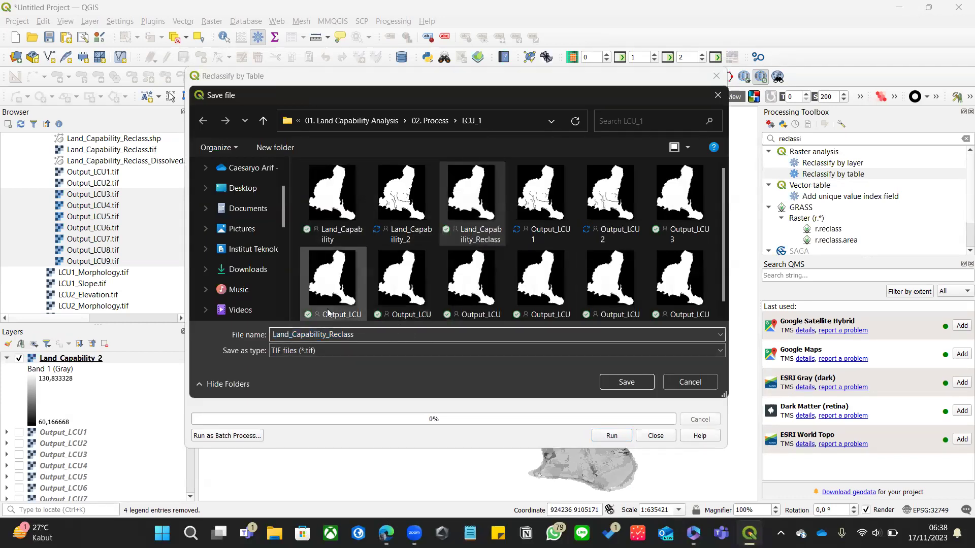
pyautogui.write('_2')
pyautogui.press('Return')
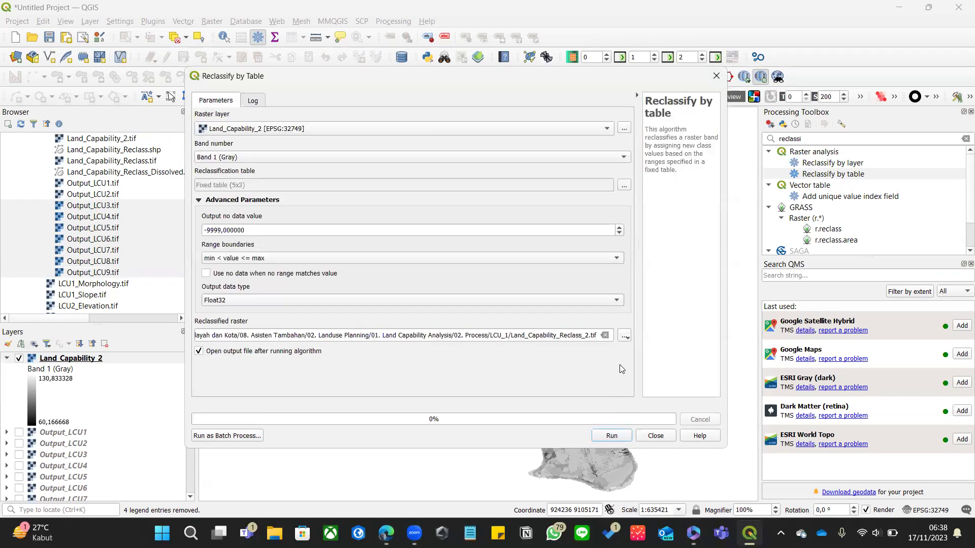
pyautogui.click(612, 436)
pyautogui.click(318, 404)
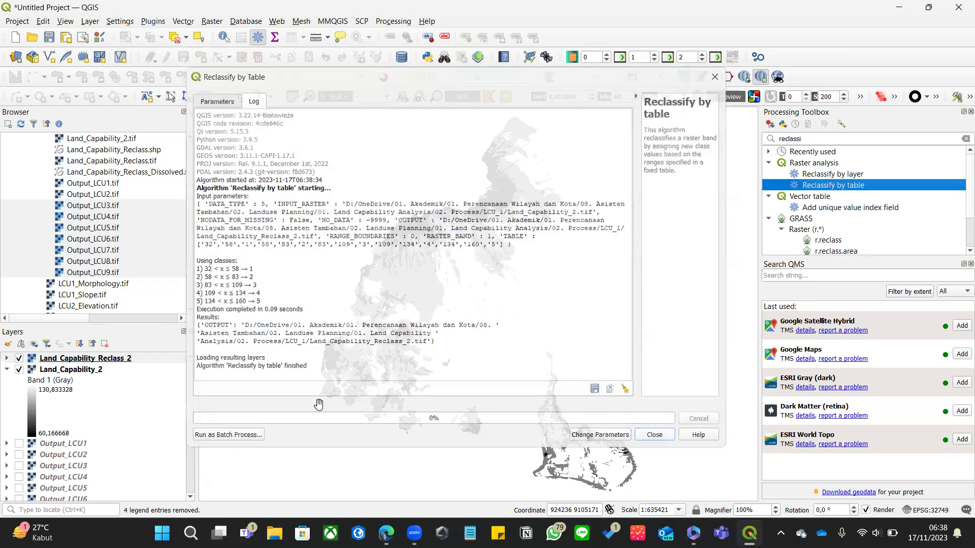
pyautogui.press('Escape')
# Step: Collapse the Land_Capability_2 legend, then switch Land_Capability_Reclass_2 to Paletted/Unique values rendering and classify its values
pyautogui.click(7, 369)
pyautogui.click(7, 359)
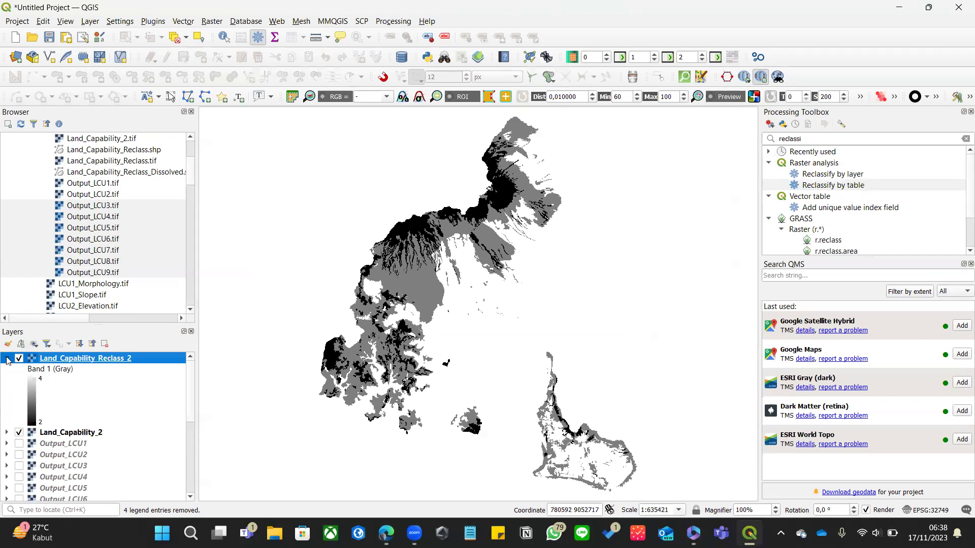
pyautogui.click(74, 431)
pyautogui.rightClick(60, 362)
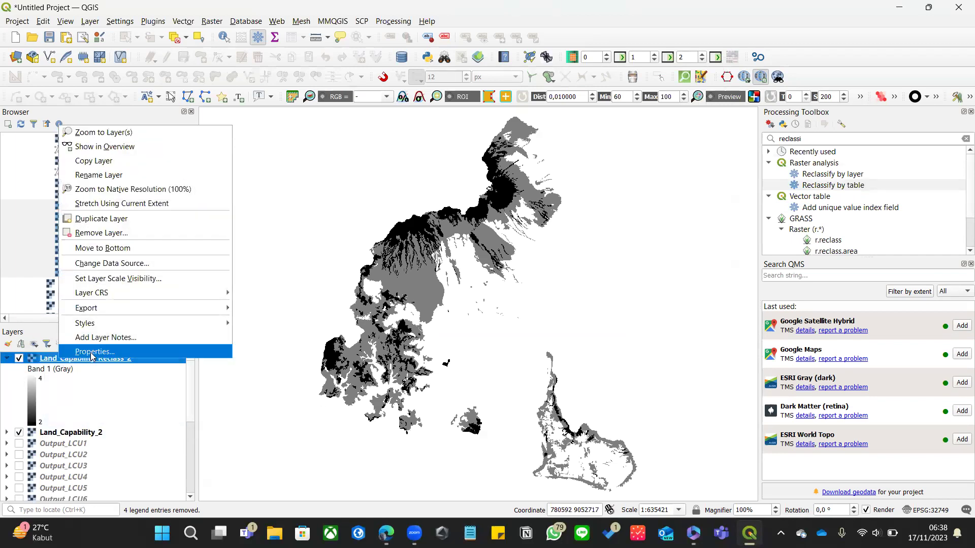
pyautogui.click(92, 352)
pyautogui.click(182, 116)
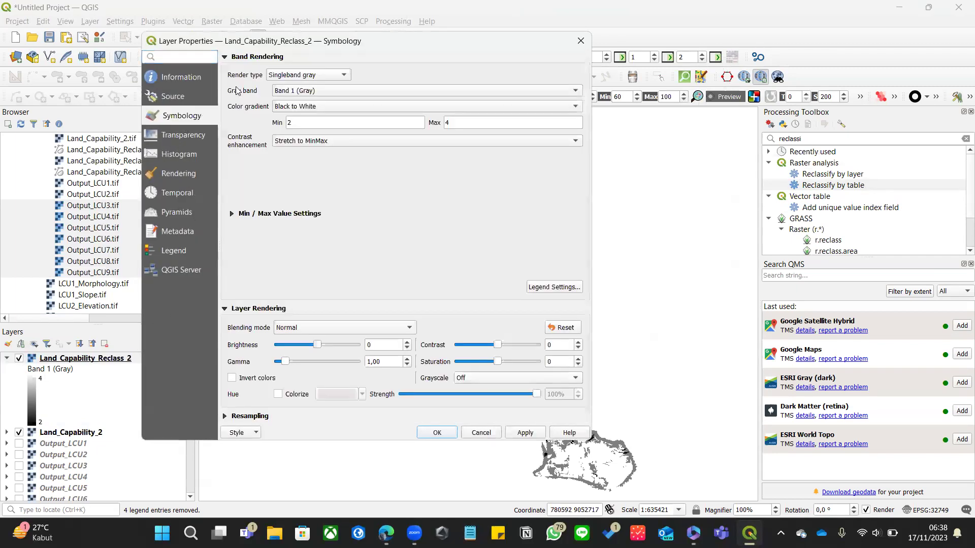
pyautogui.click(293, 75)
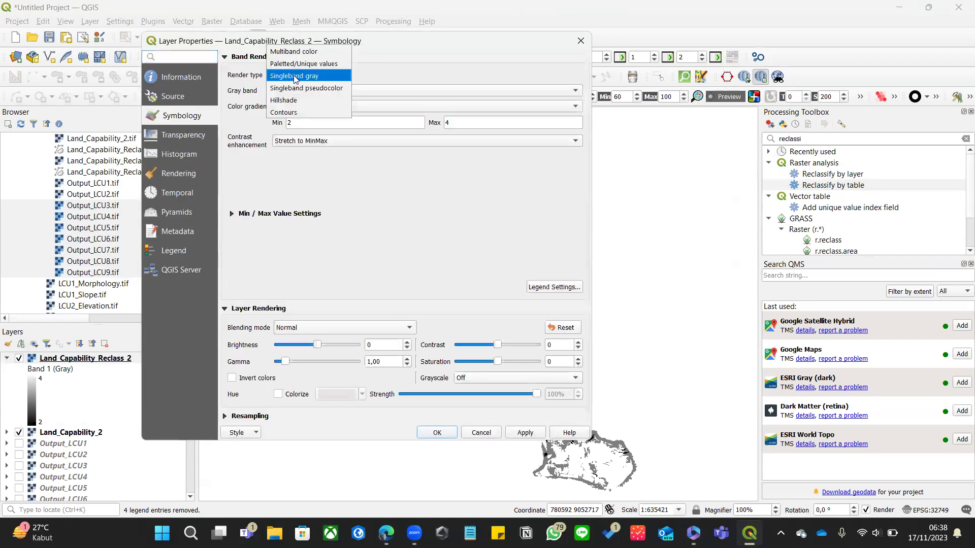
pyautogui.click(305, 65)
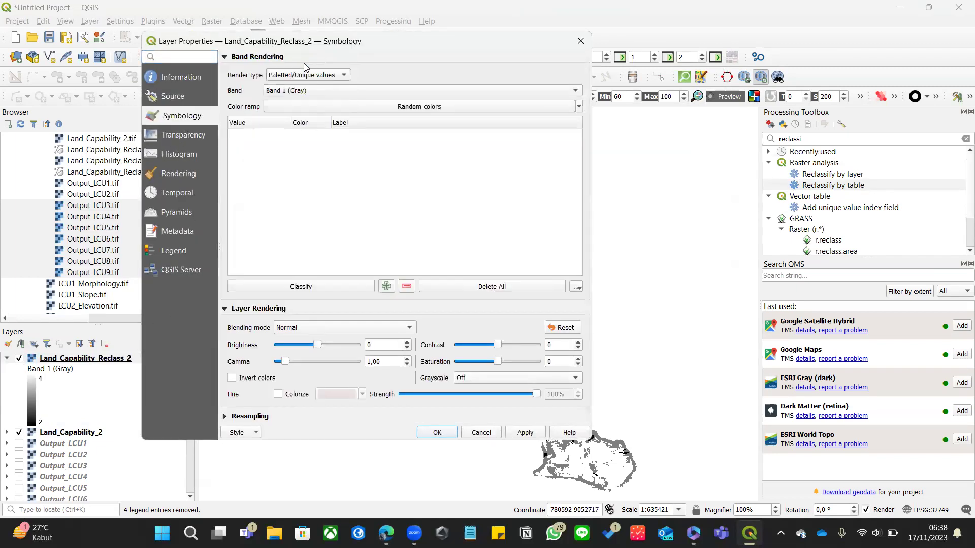
pyautogui.click(325, 287)
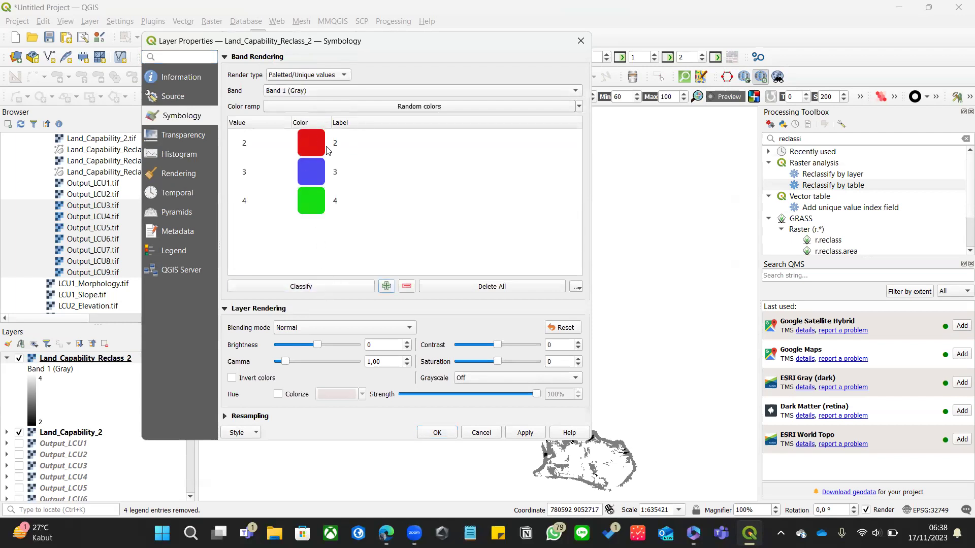
# Step: Apply the Blues color ramp to the classes of Land_Capability_Reclass_2
pyautogui.click(363, 147)
pyautogui.click(364, 170)
pyautogui.click(375, 148)
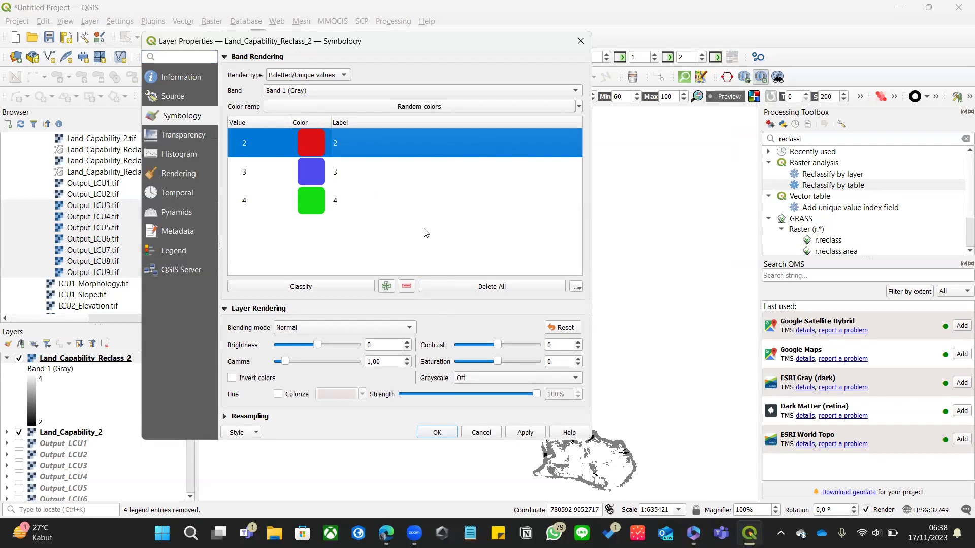
pyautogui.click(578, 107)
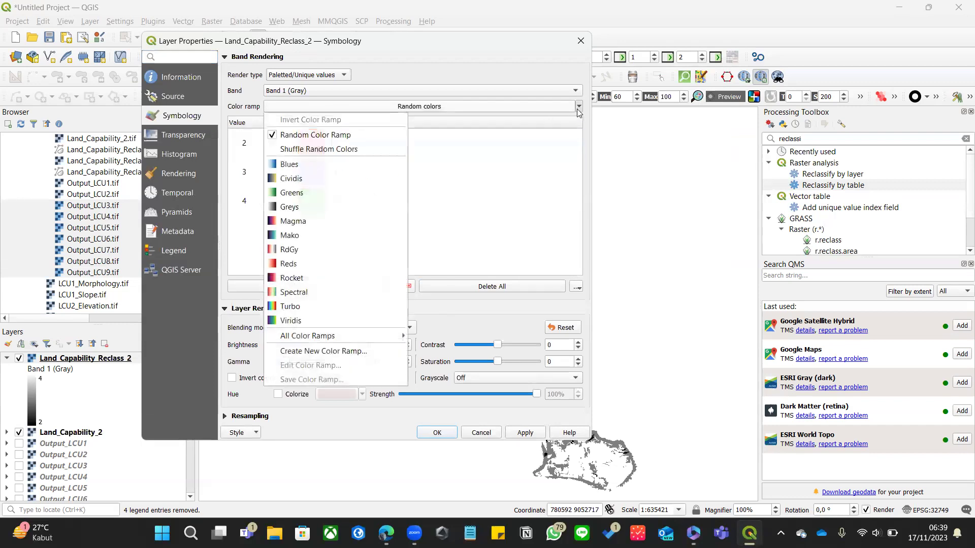
pyautogui.click(351, 170)
pyautogui.click(444, 432)
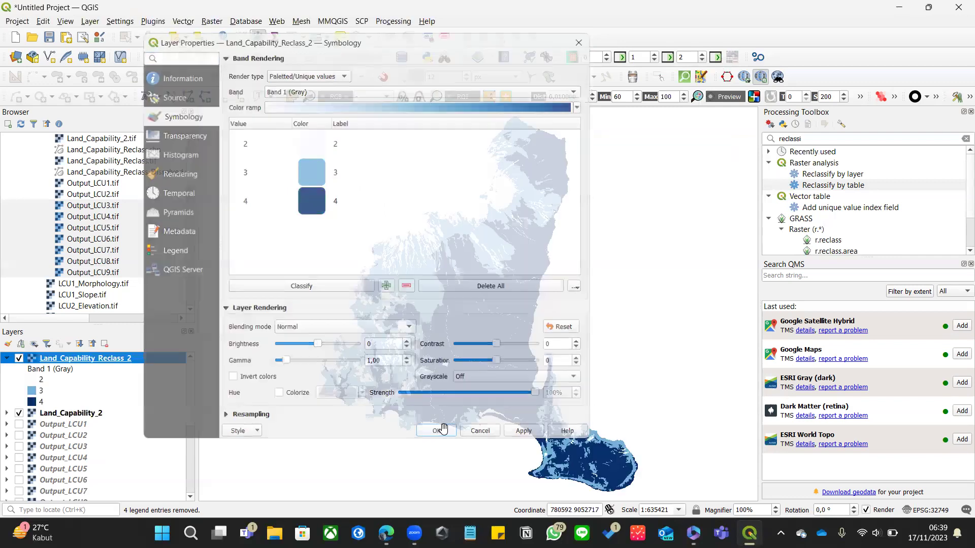
# Step: Change the color ramp of the Land_Capability_Reclass_2 classes to Mako and apply it
pyautogui.rightClick(89, 361)
pyautogui.click(161, 356)
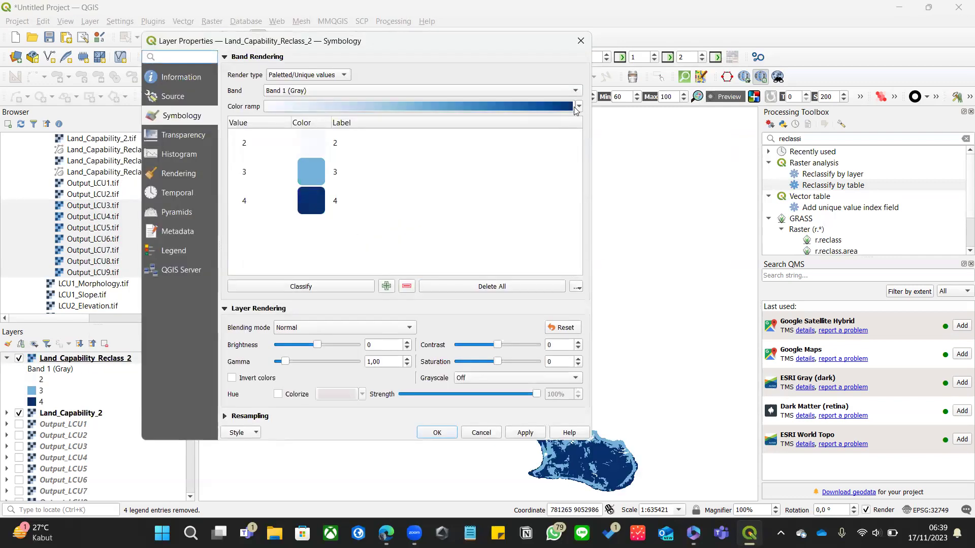
pyautogui.click(579, 106)
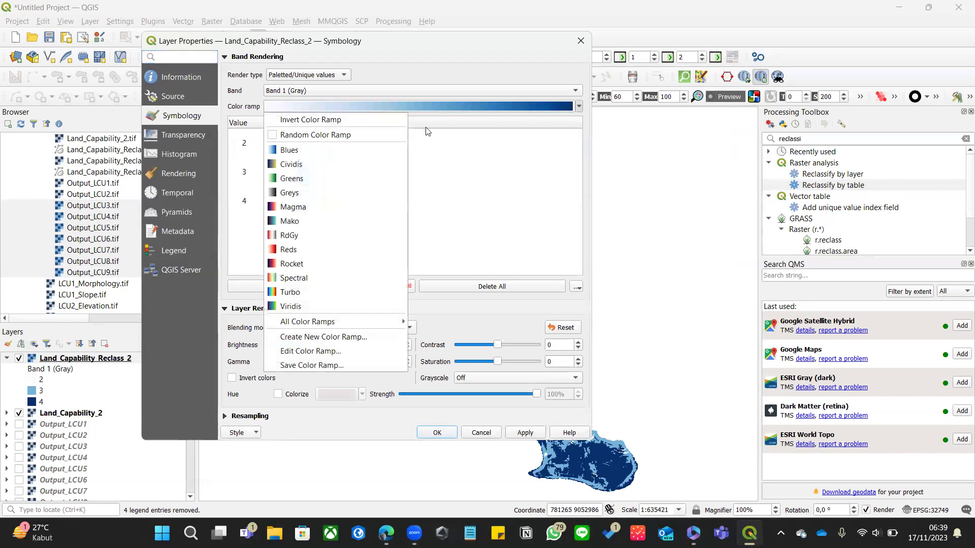
pyautogui.click(311, 221)
pyautogui.click(440, 433)
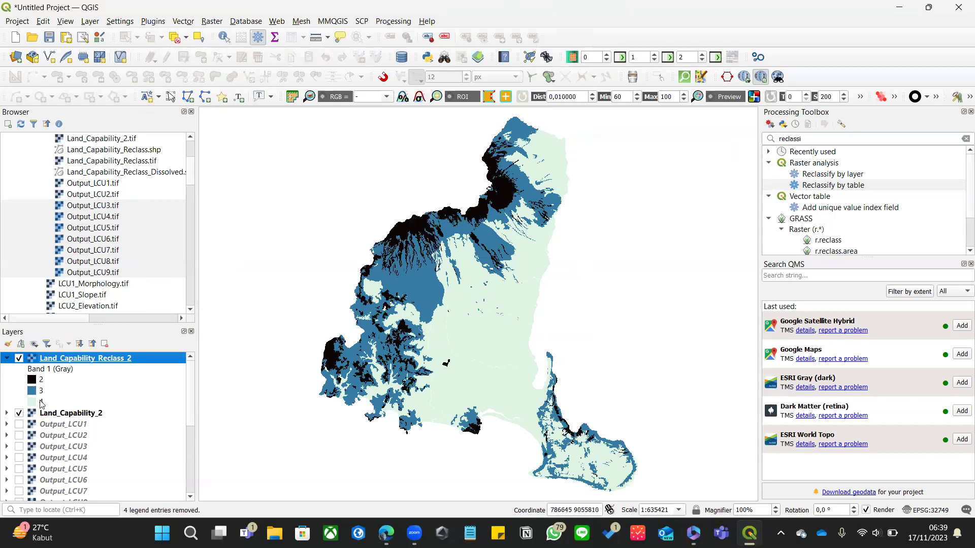
# Step: Examine the distribution of the land capability classes across the reclassified map, up close and as a whole
pyautogui.scroll(2, 496, 239)
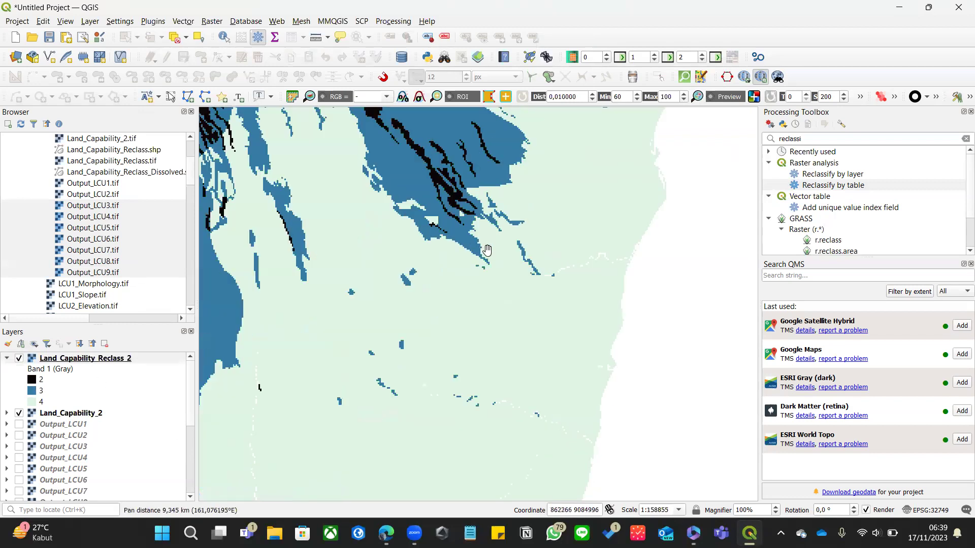
pyautogui.scroll(-2, 344, 311)
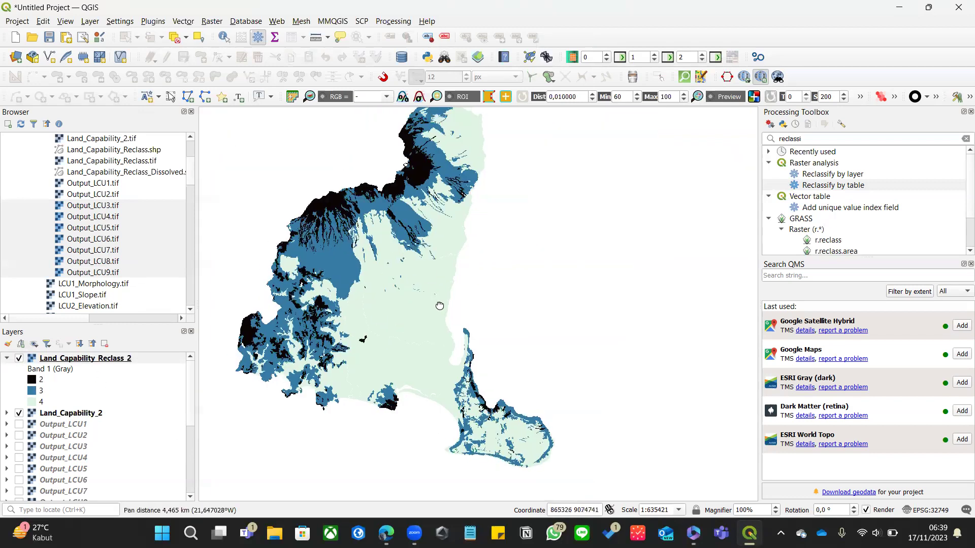
pyautogui.scroll(1, 398, 166)
pyautogui.scroll(1, 416, 178)
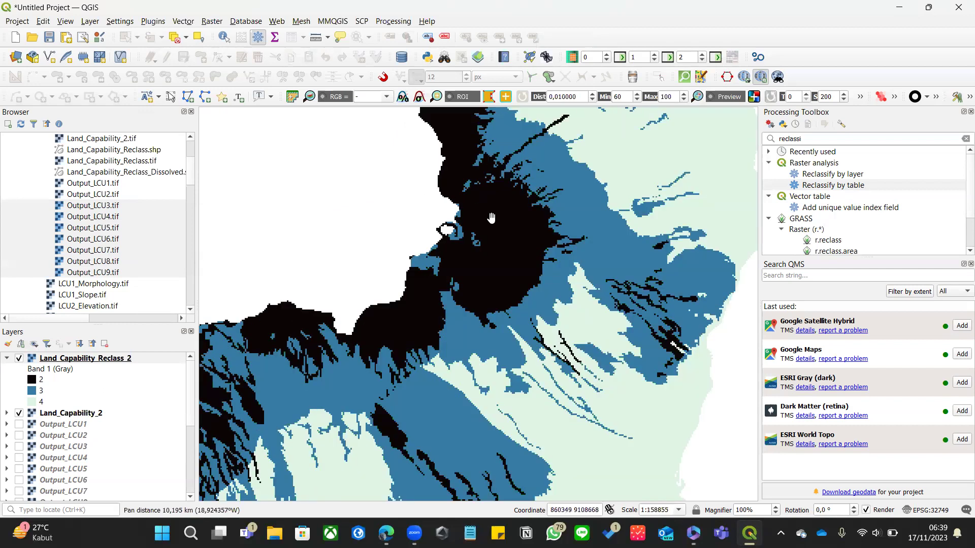
pyautogui.scroll(-1, 497, 223)
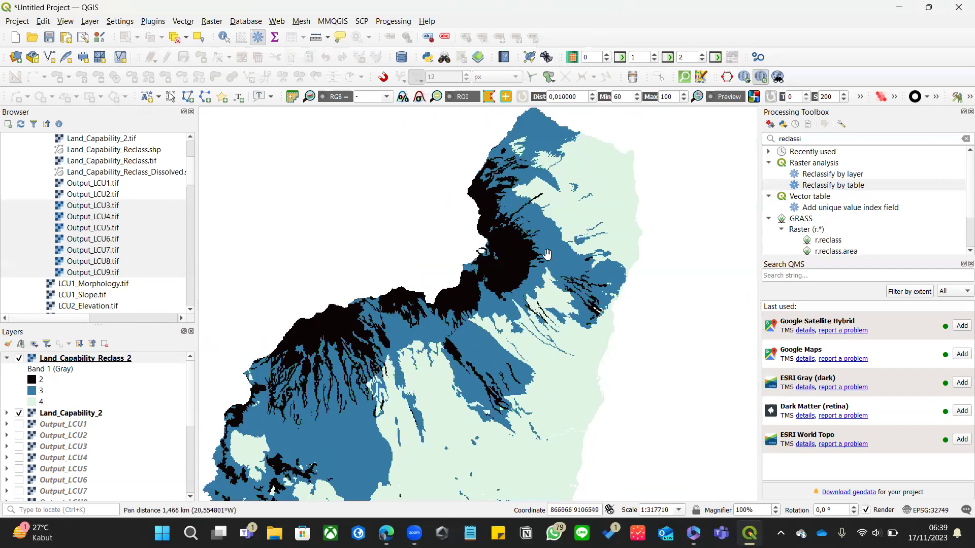
pyautogui.moveTo(576, 275); pyautogui.dragTo(560, 243)
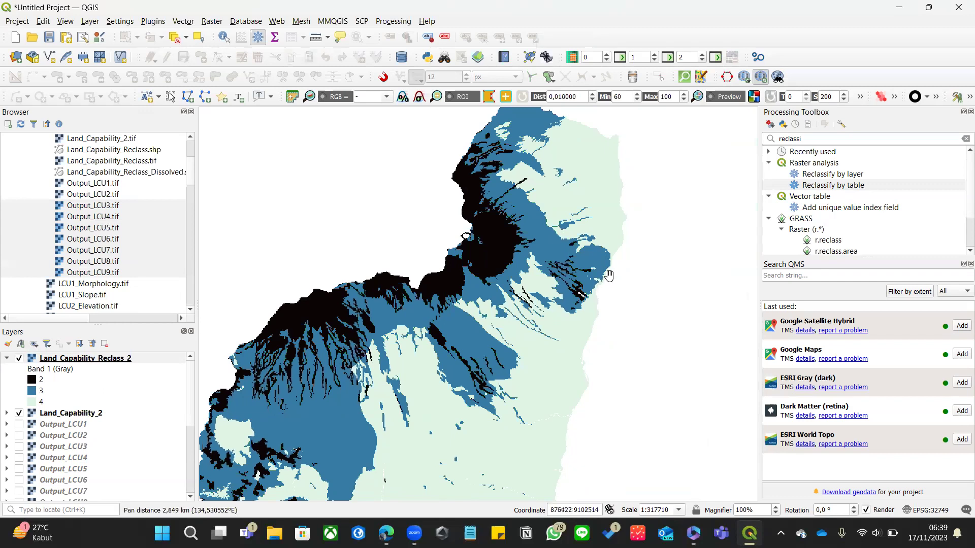
pyautogui.moveTo(516, 287); pyautogui.dragTo(521, 206)
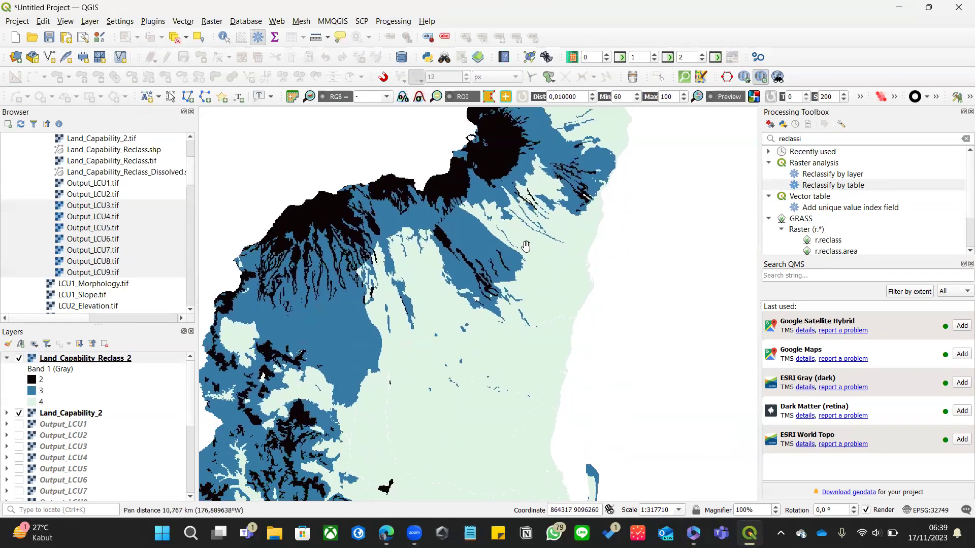
# Step: Examine the lowland and coastal areas of Land_Capability_Reclass_2, finishing with the map fitted to the layer's full extent
pyautogui.moveTo(492, 358); pyautogui.dragTo(474, 313)
pyautogui.click(63, 416)
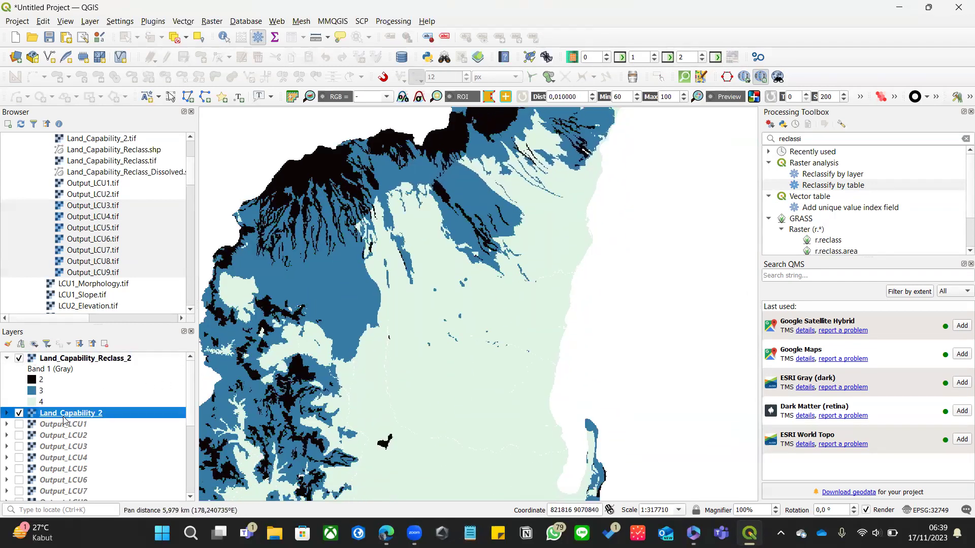
pyautogui.click(72, 363)
pyautogui.moveTo(427, 341); pyautogui.dragTo(421, 322)
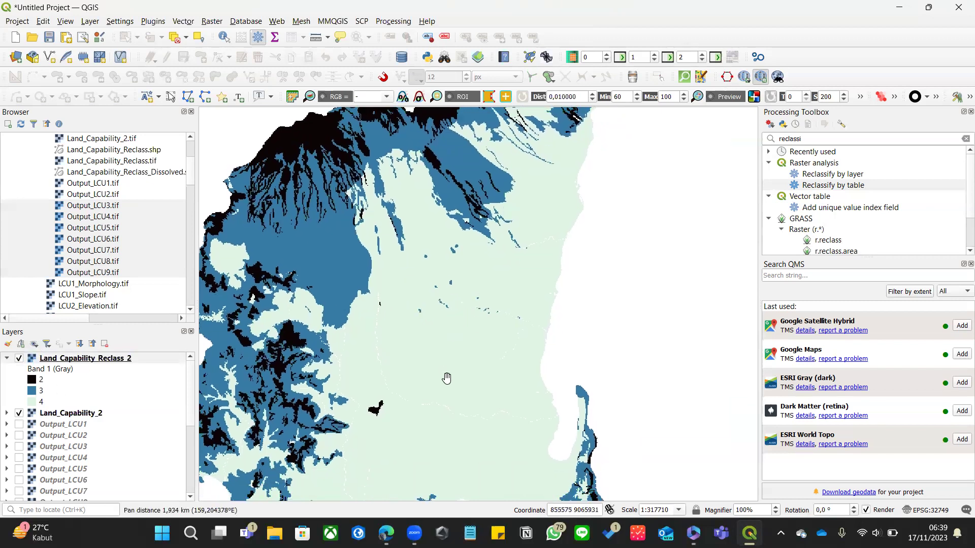
pyautogui.moveTo(446, 378); pyautogui.dragTo(449, 357)
pyautogui.scroll(-1, 457, 346)
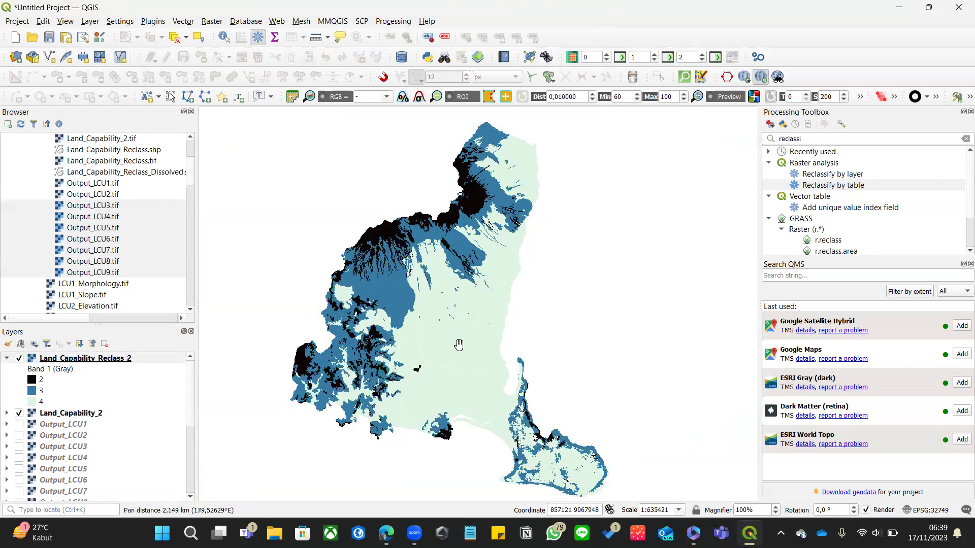
pyautogui.rightClick(104, 355)
pyautogui.click(146, 130)
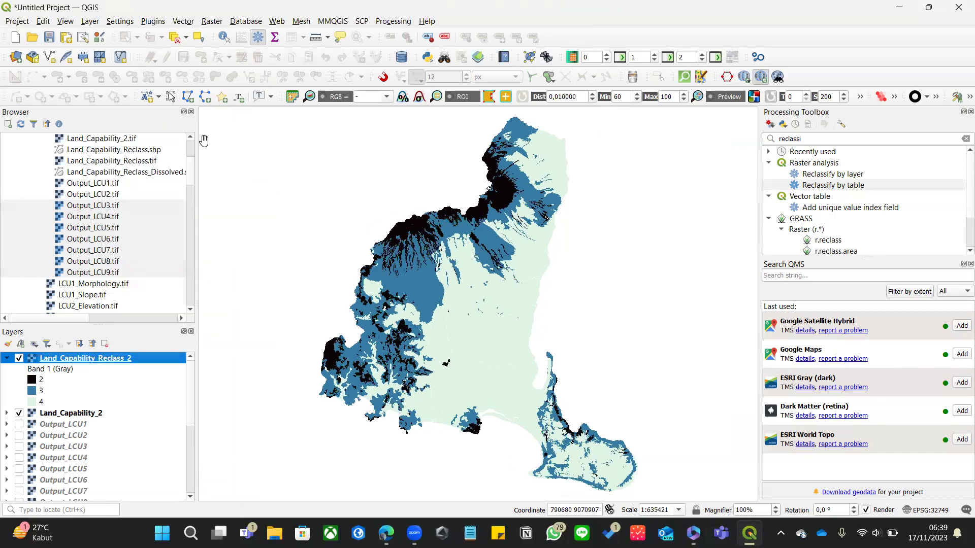
# Step: Widen the side panels on both sides of the map and hide the Land_Capability_2 layer
pyautogui.moveTo(196, 278); pyautogui.dragTo(213, 278)
pyautogui.moveTo(759, 268); pyautogui.dragTo(739, 267)
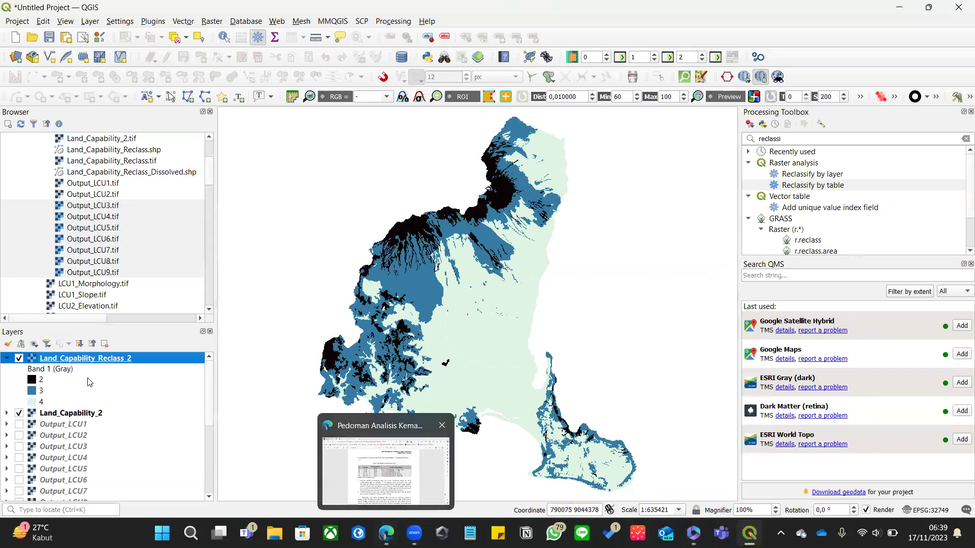
pyautogui.click(20, 414)
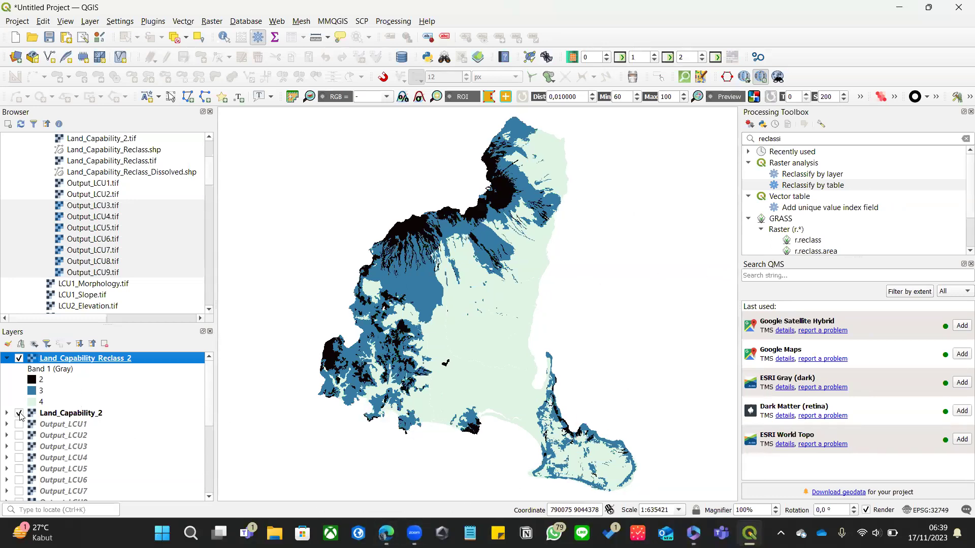
pyautogui.click(94, 448)
pyautogui.click(93, 415)
pyautogui.click(105, 344)
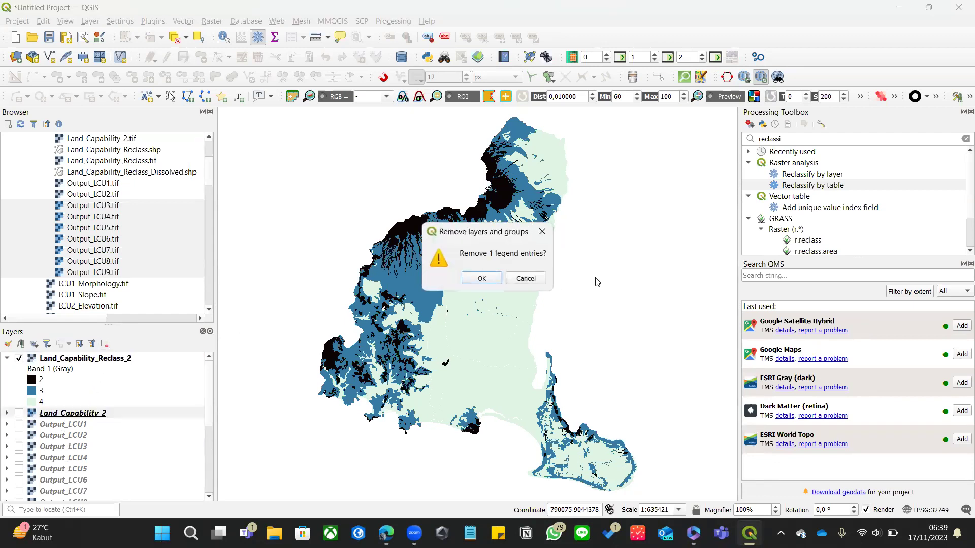
pyautogui.click(525, 276)
# Step: Set up a raster-to-vector Polygonize of Land_Capability_Reclass_2, naming the field to create Class
pyautogui.click(155, 359)
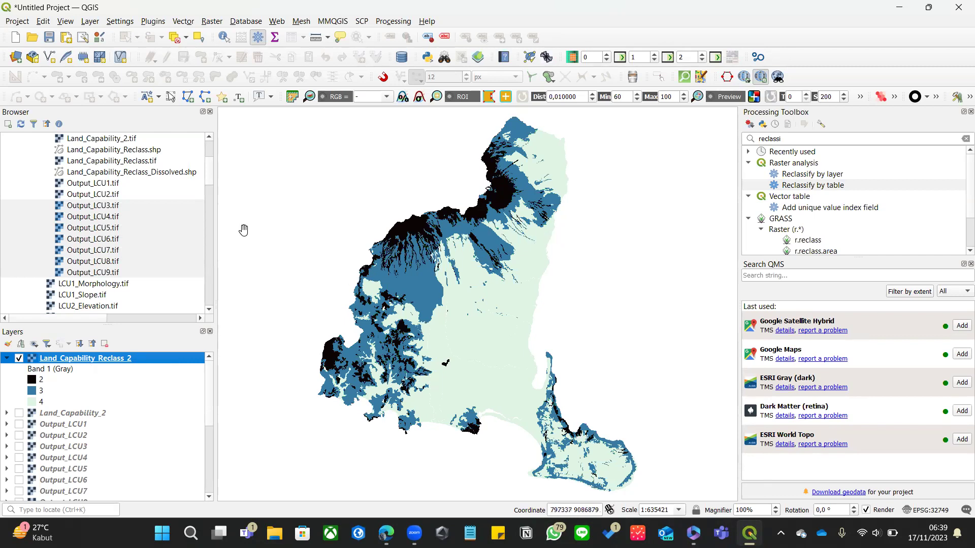
pyautogui.click(211, 23)
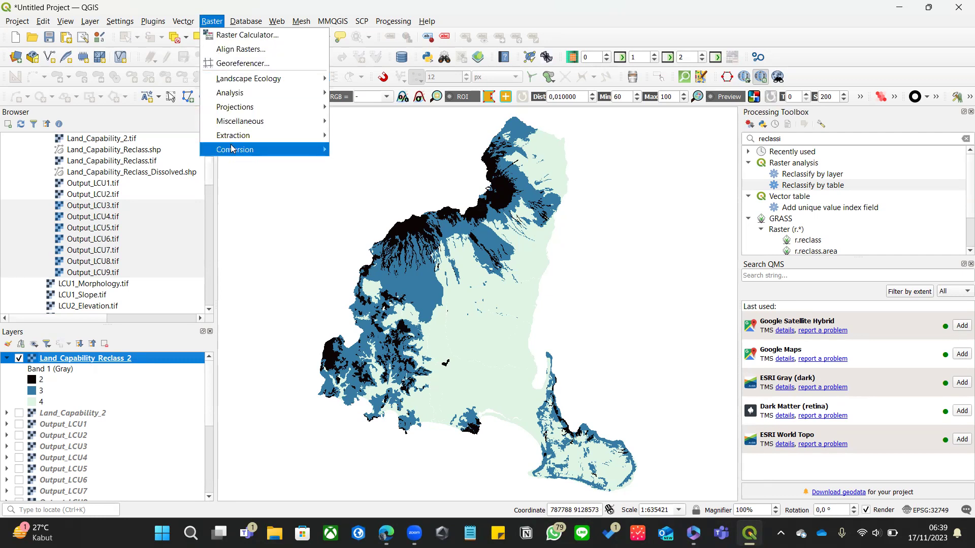
pyautogui.moveTo(231, 149)
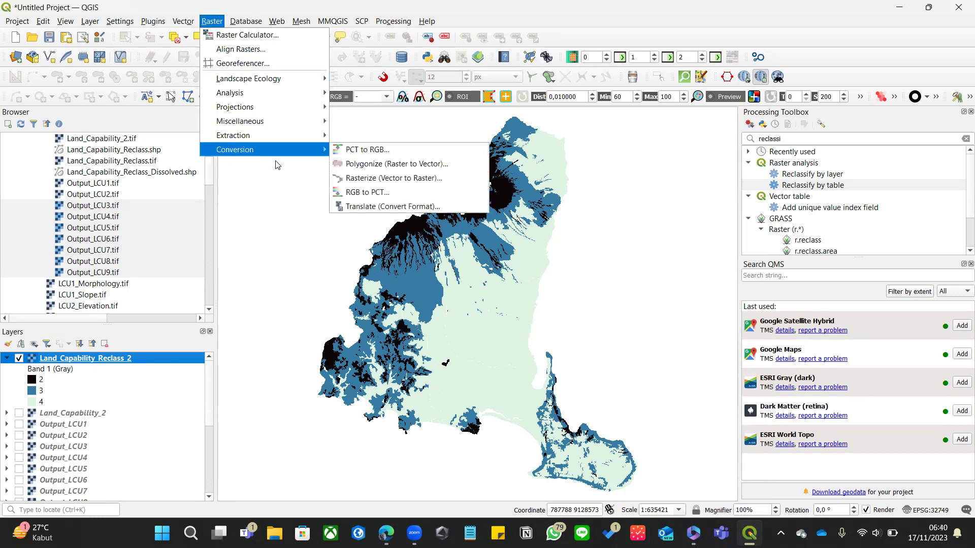
pyautogui.click(376, 164)
pyautogui.click(131, 359)
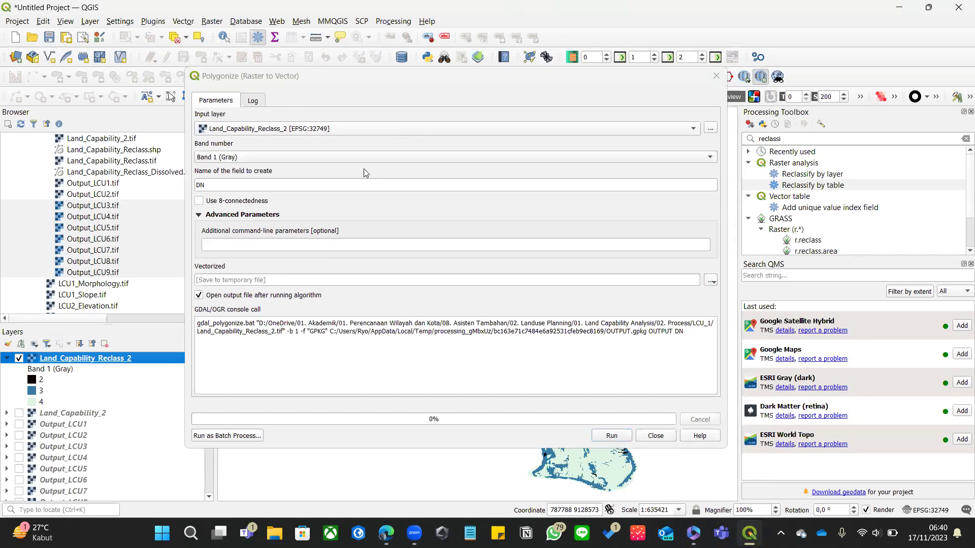
pyautogui.click(340, 186)
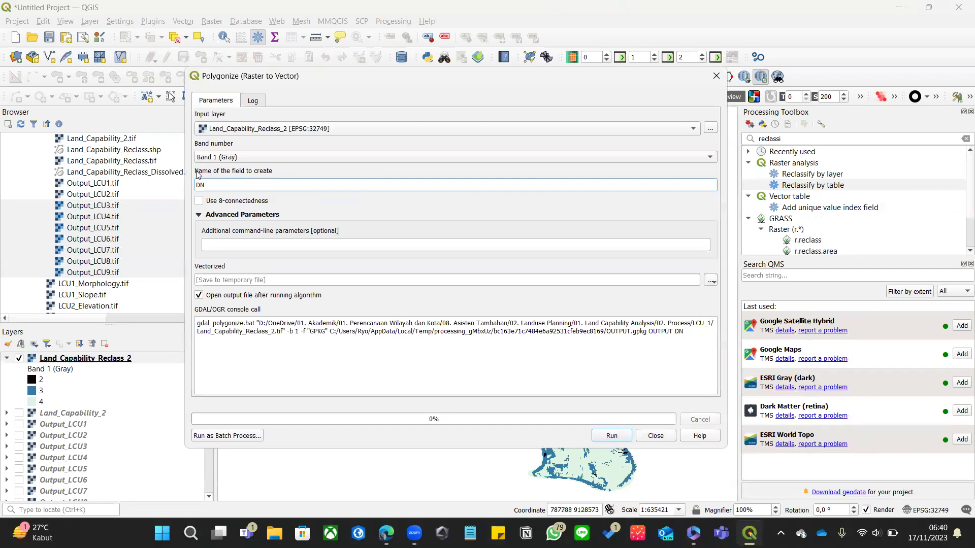
pyautogui.doubleClick(248, 187)
pyautogui.write('lass')
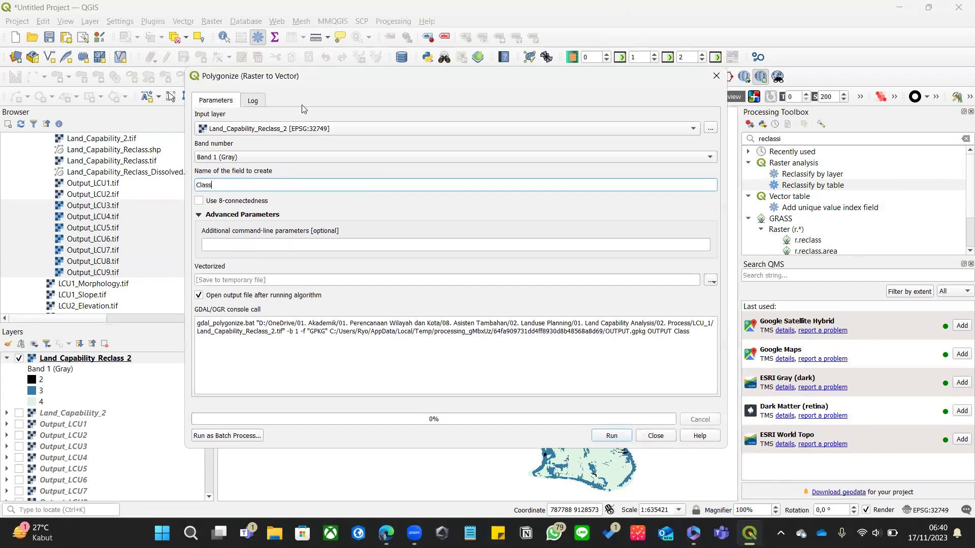
# Step: Set the vectorized output to a shapefile named Land_Capability_Reclass_2 in the LCU_1 folder and run the Polygonize
pyautogui.click(194, 224)
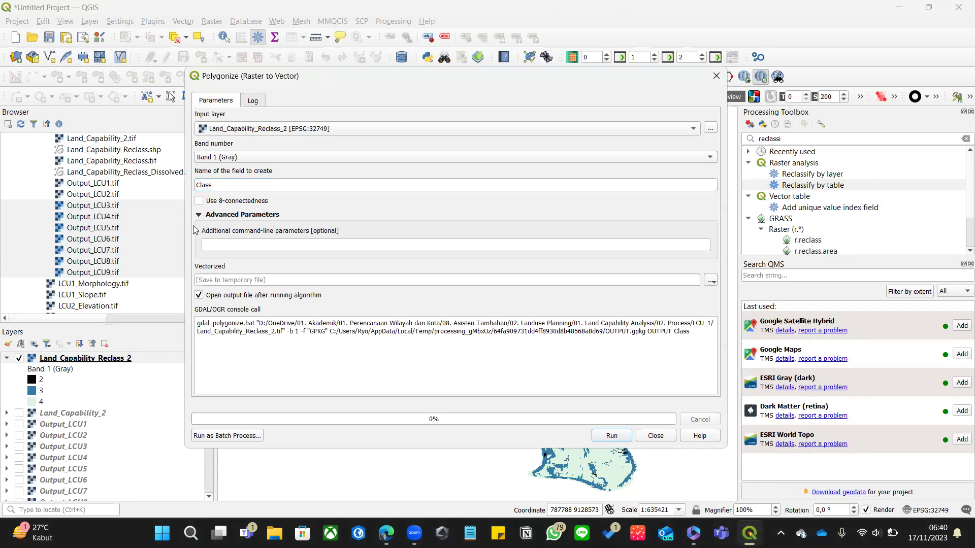
pyautogui.click(710, 280)
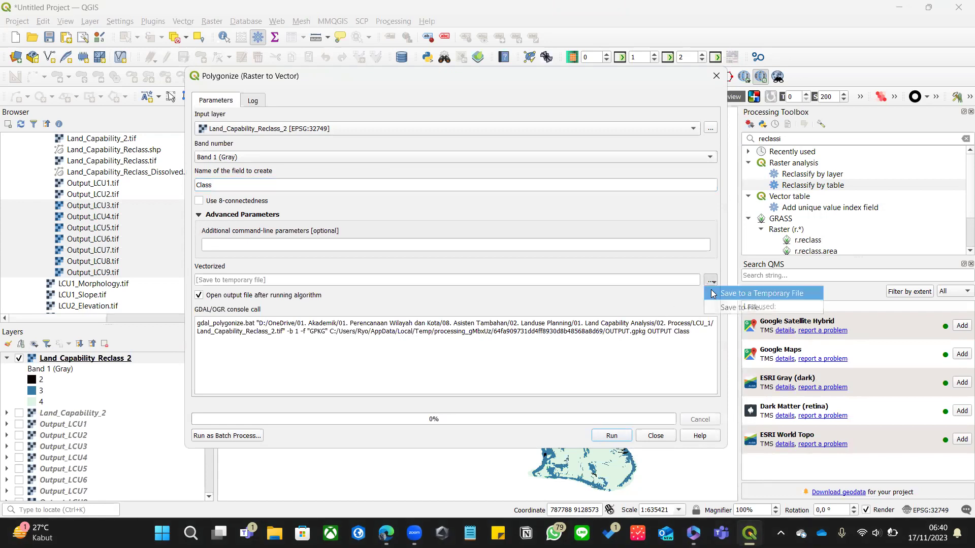
pyautogui.click(736, 300)
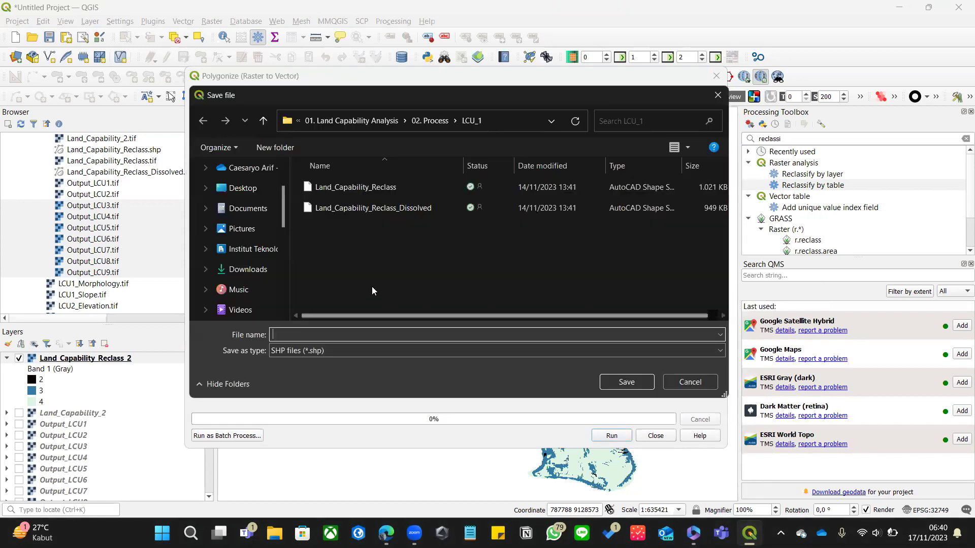
pyautogui.click(394, 187)
pyautogui.click(382, 334)
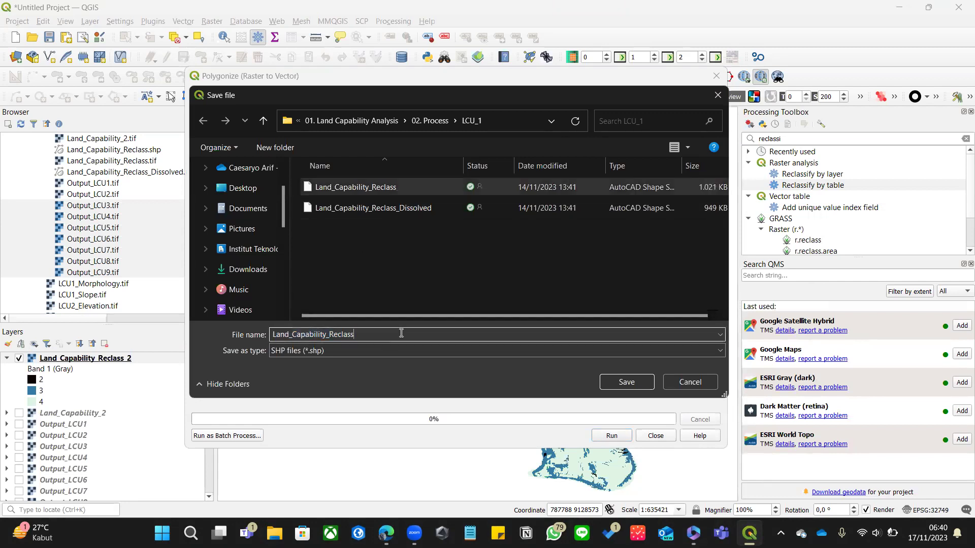
pyautogui.write('_2')
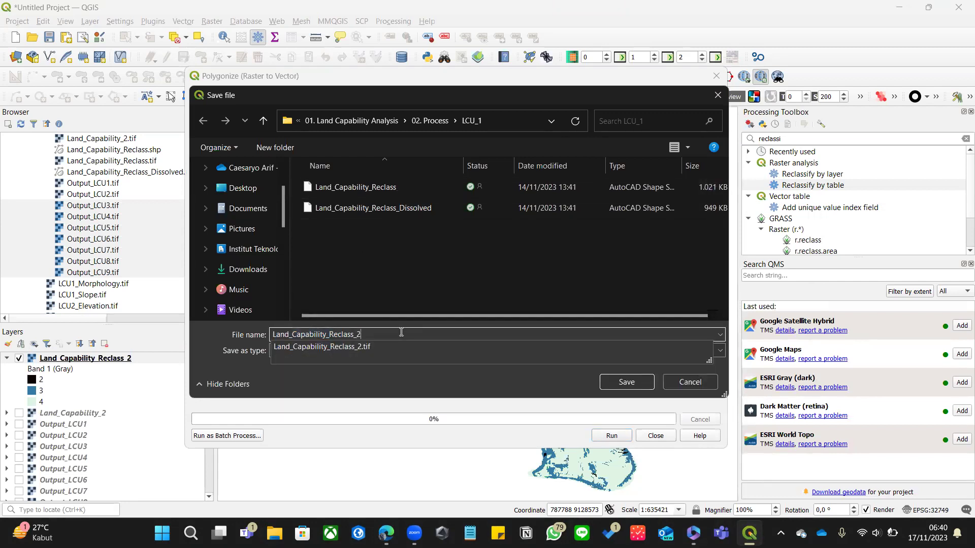
pyautogui.press('Return')
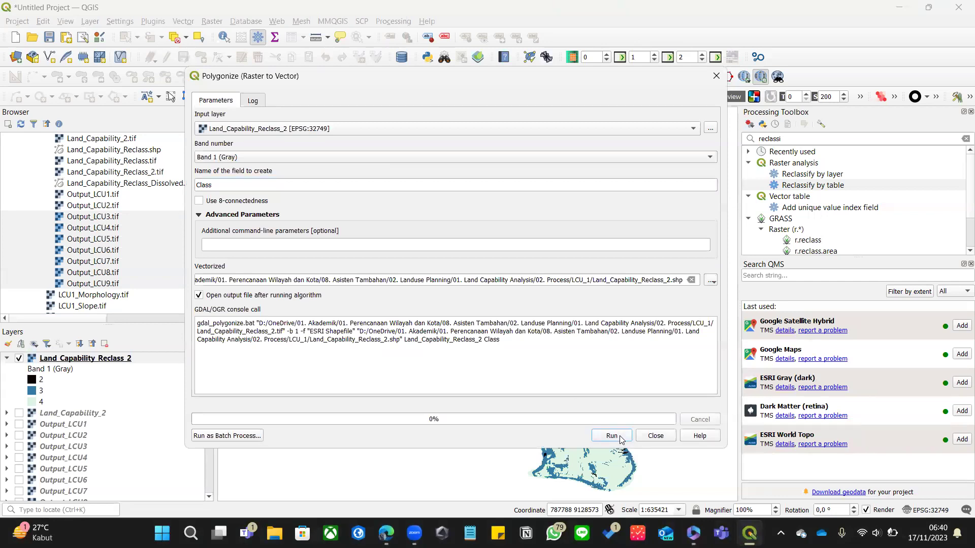
pyautogui.click(619, 438)
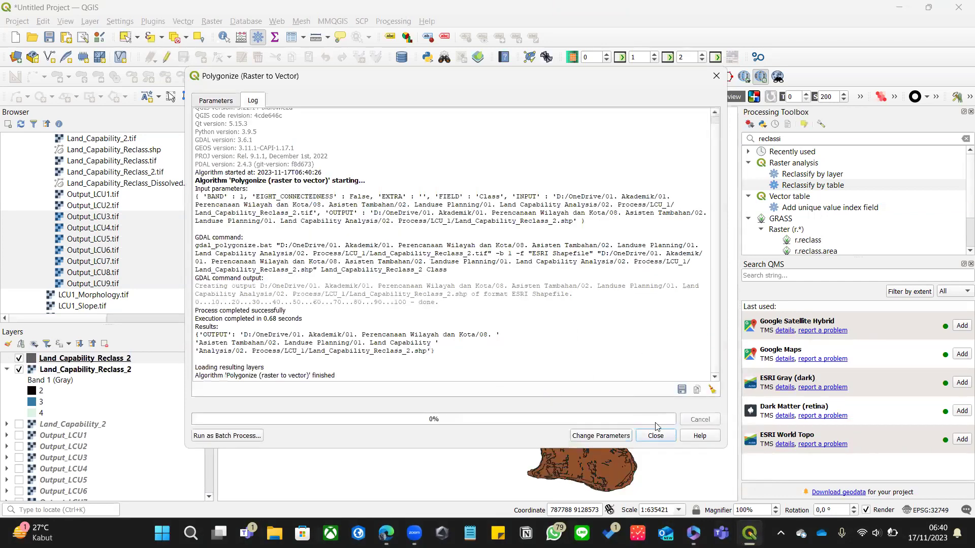
pyautogui.click(656, 436)
# Step: Hide the Land_Capability_Reclass_2 raster and open the attribute table of the polygonized Land_Capability_Reclass_2 layer
pyautogui.click(19, 369)
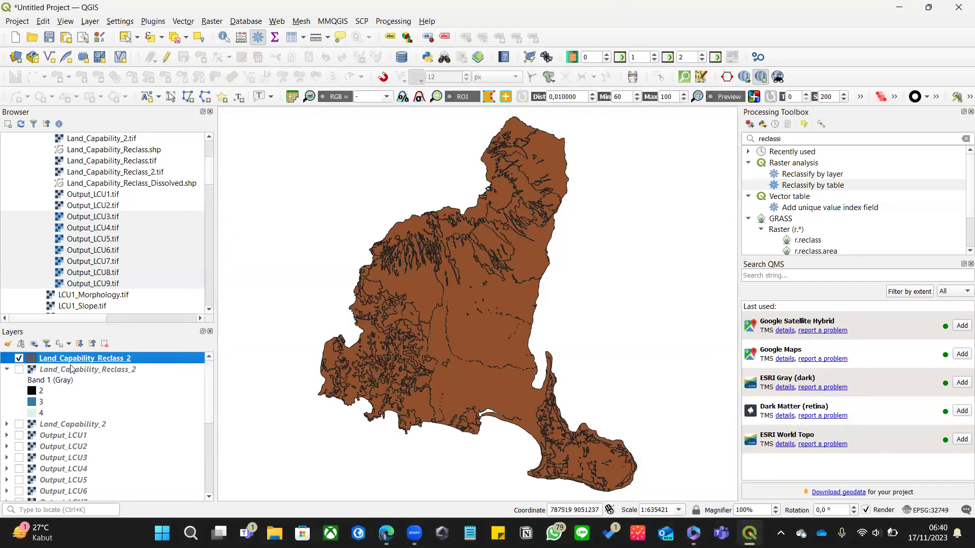
pyautogui.rightClick(80, 359)
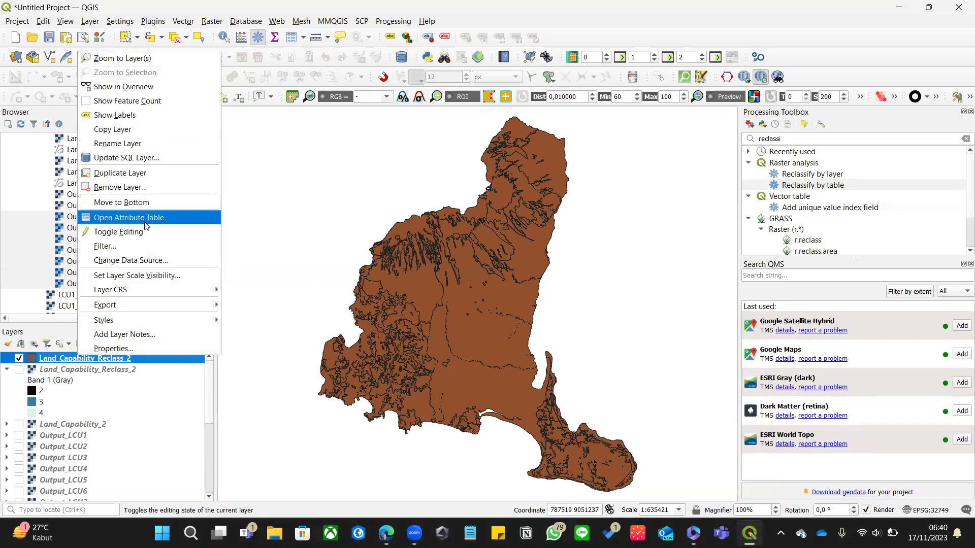
pyautogui.click(145, 219)
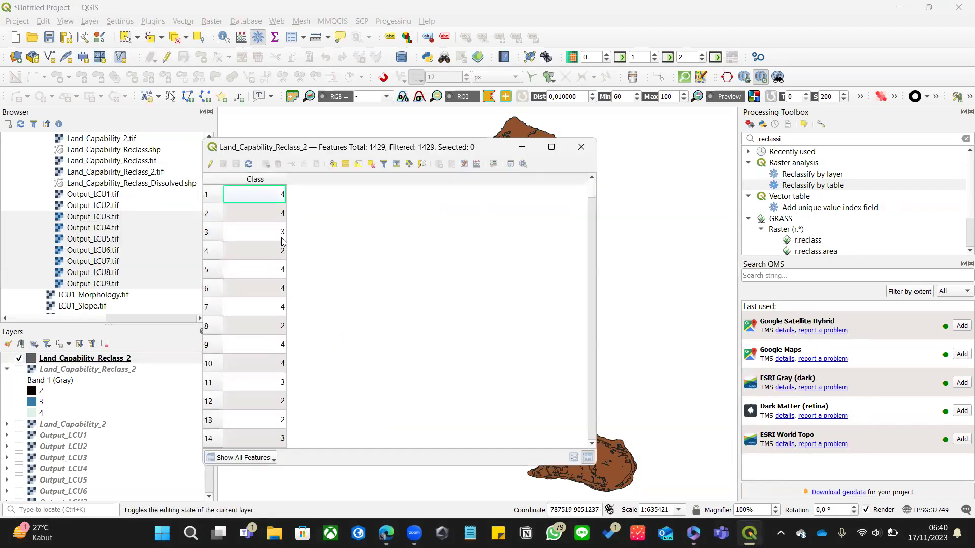
# Step: Read through the Class values of the polygon features, close the attribute table and clear the feature selection
pyautogui.scroll(-10, 258, 244)
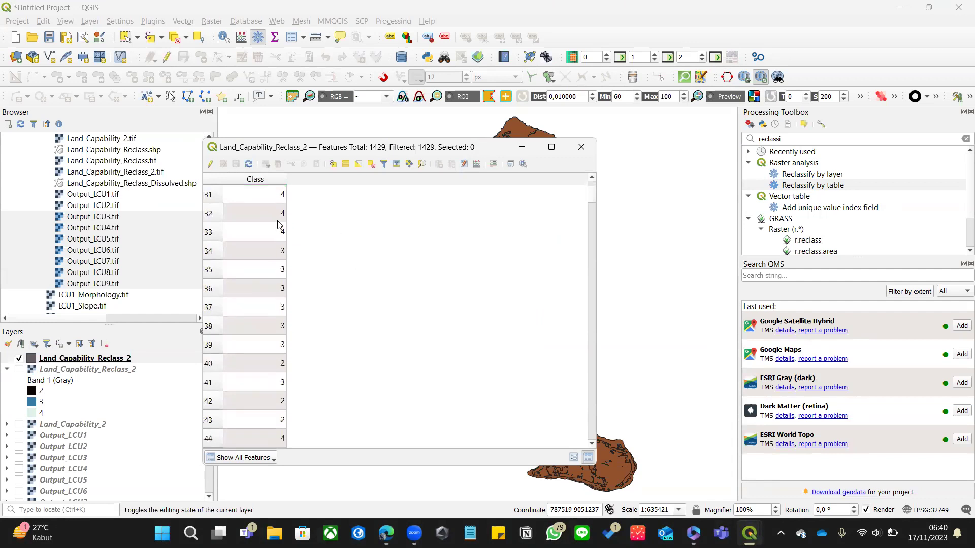
pyautogui.scroll(10, 589, 203)
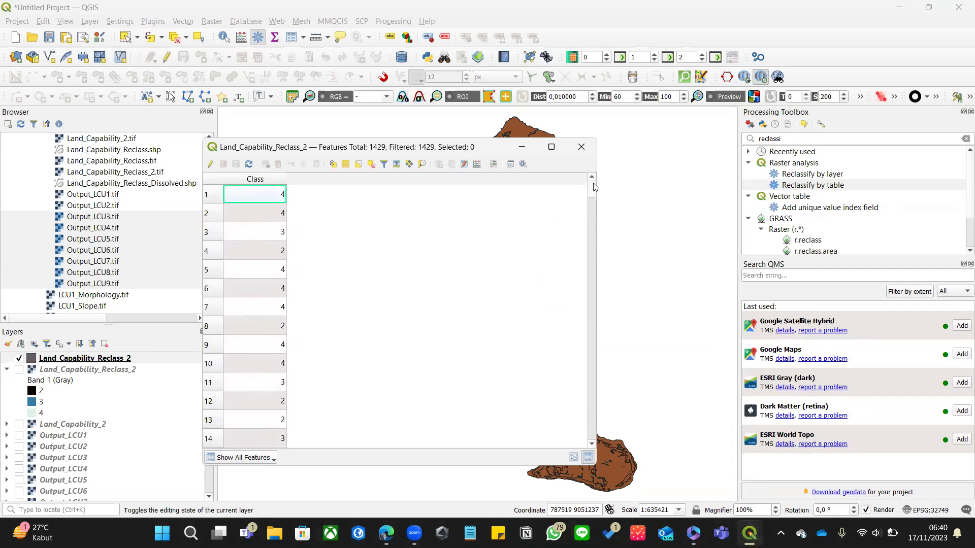
pyautogui.scroll(-8, 239, 240)
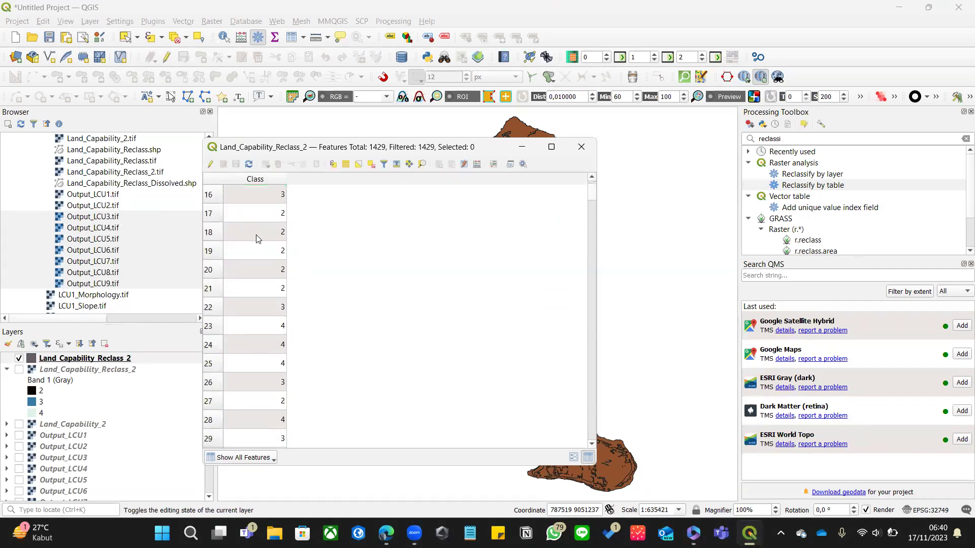
pyautogui.scroll(8, 273, 263)
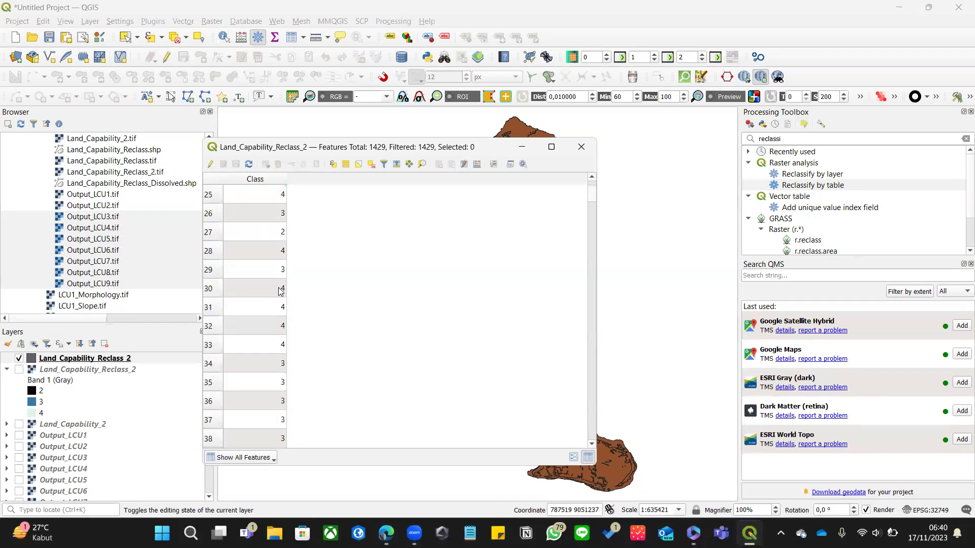
pyautogui.scroll(-14, 285, 259)
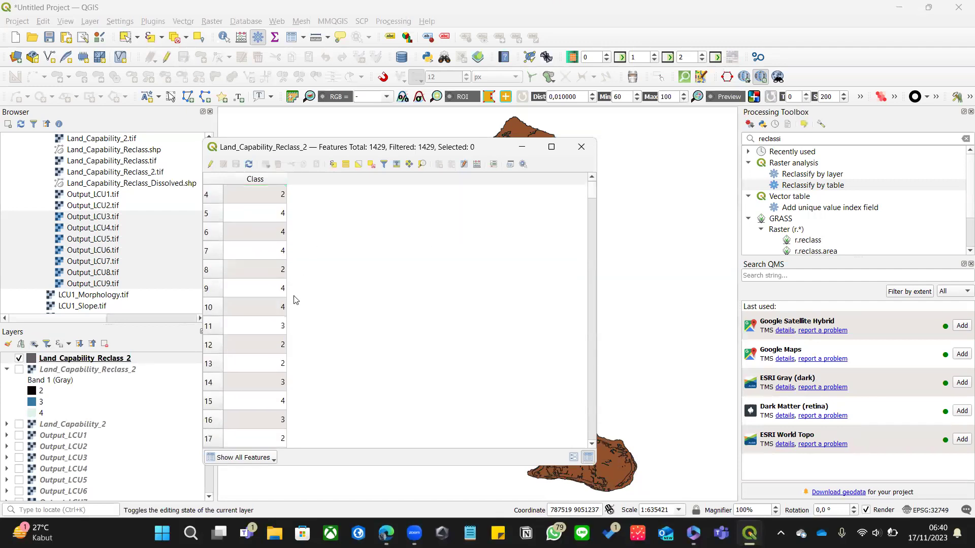
pyautogui.scroll(-13, 286, 254)
pyautogui.click(244, 270)
pyautogui.scroll(14, 269, 312)
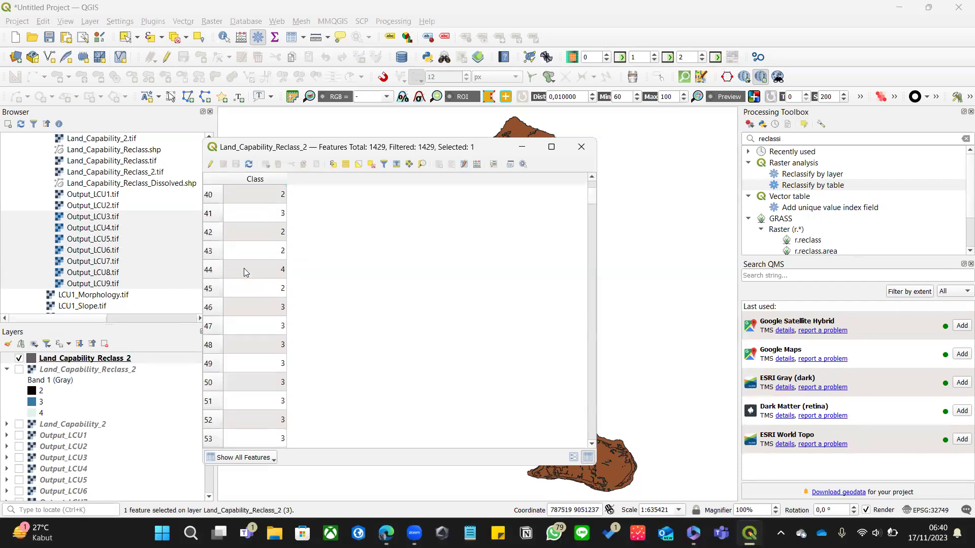
pyautogui.click(211, 275)
pyautogui.click(581, 147)
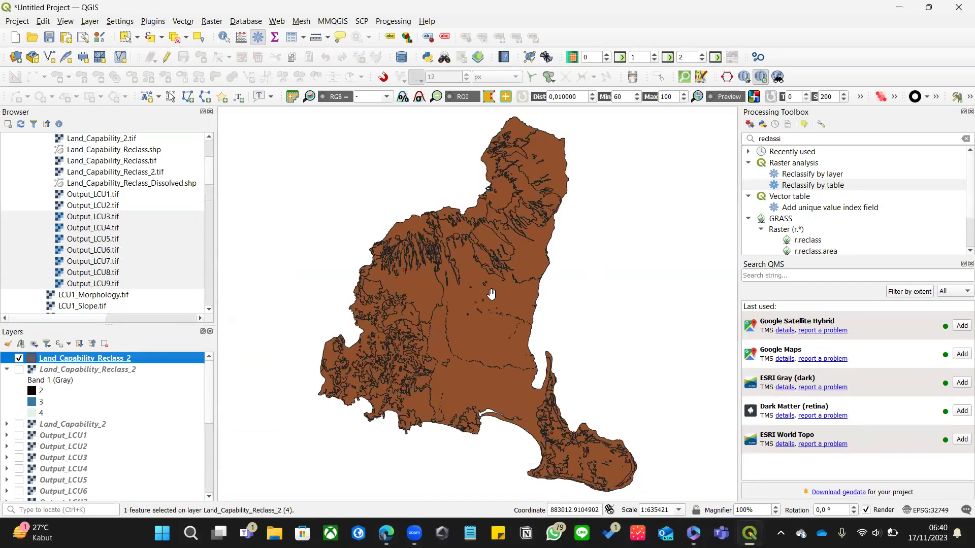
pyautogui.click(194, 41)
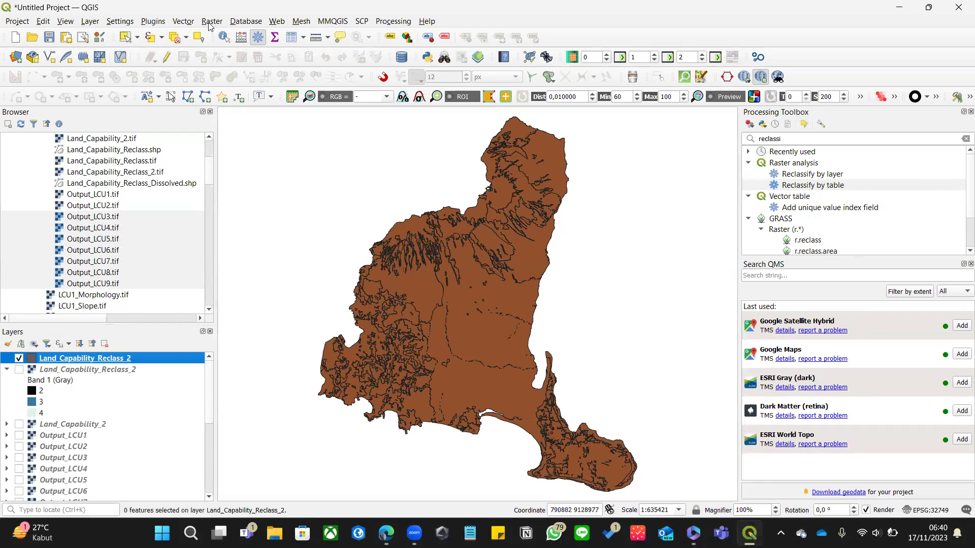
# Step: Set up a Dissolve of the Land_Capability_Reclass_2 polygon layer, using Class as the dissolve field
pyautogui.click(183, 21)
pyautogui.moveTo(231, 120)
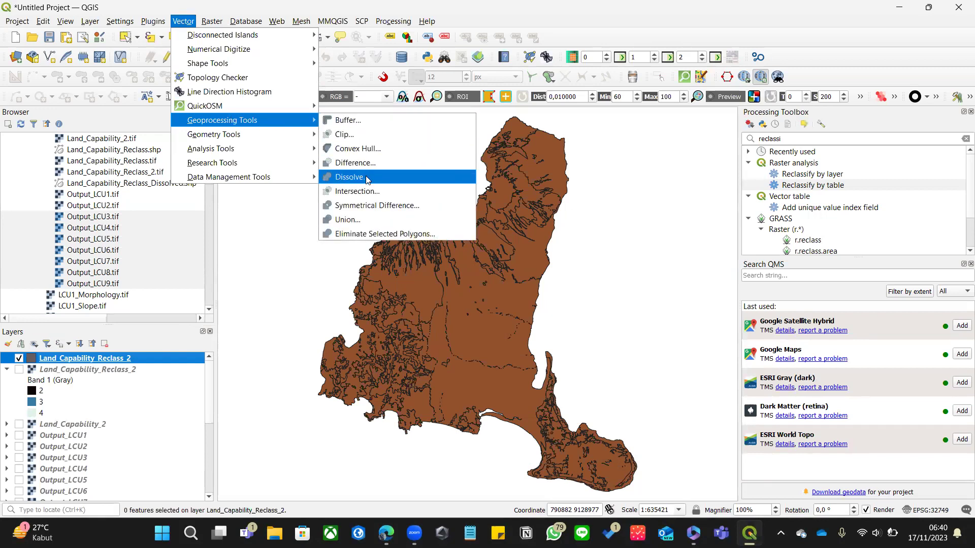
pyautogui.click(366, 179)
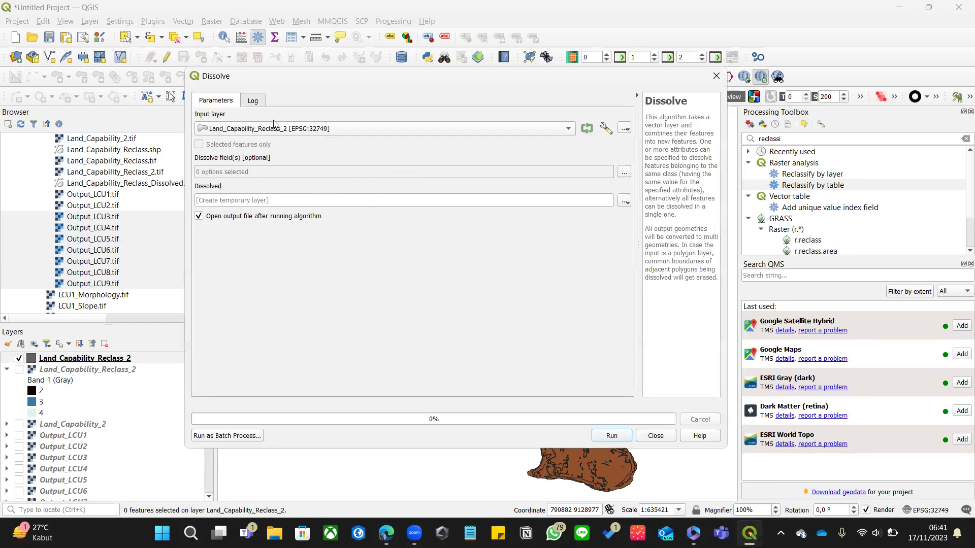
pyautogui.click(273, 131)
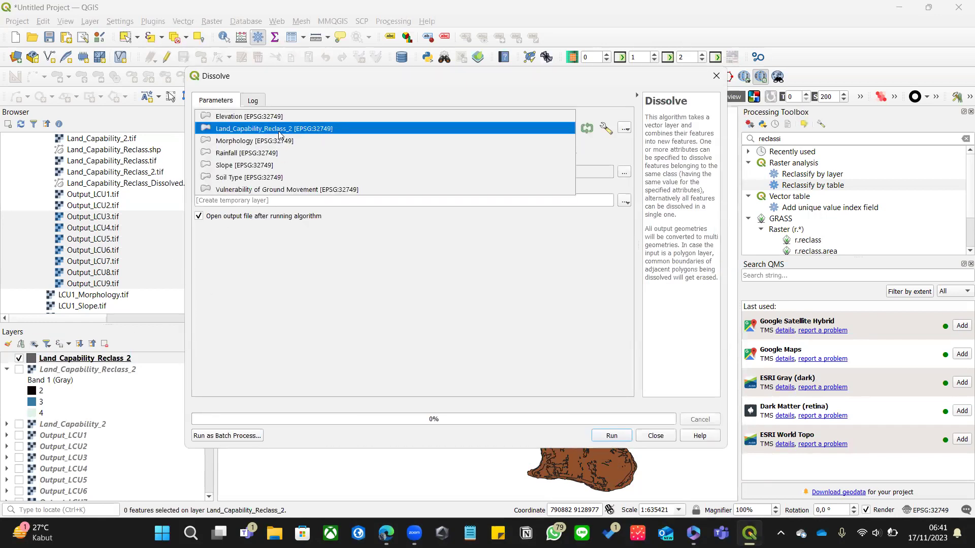
pyautogui.click(278, 131)
pyautogui.click(624, 172)
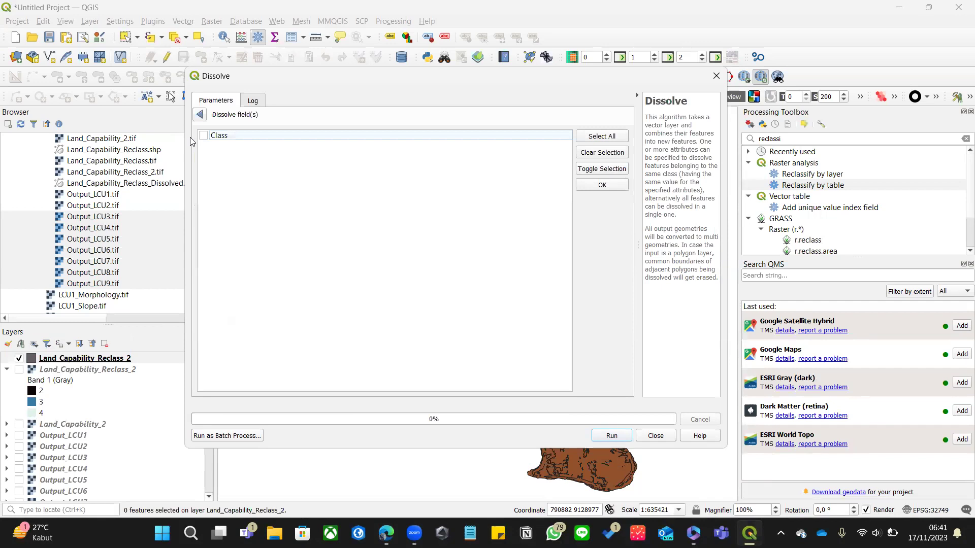
pyautogui.click(203, 135)
pyautogui.click(605, 186)
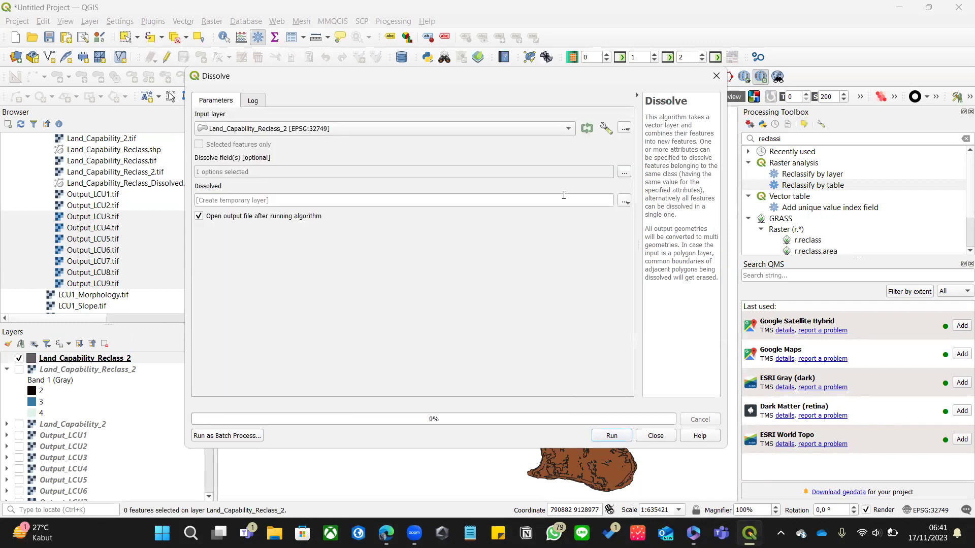
# Step: Set the dissolved output to a shapefile named Land_Capability_Reclass_Dissolved_2 in the LCU_1 folder and run the Dissolve
pyautogui.click(624, 201)
pyautogui.click(630, 224)
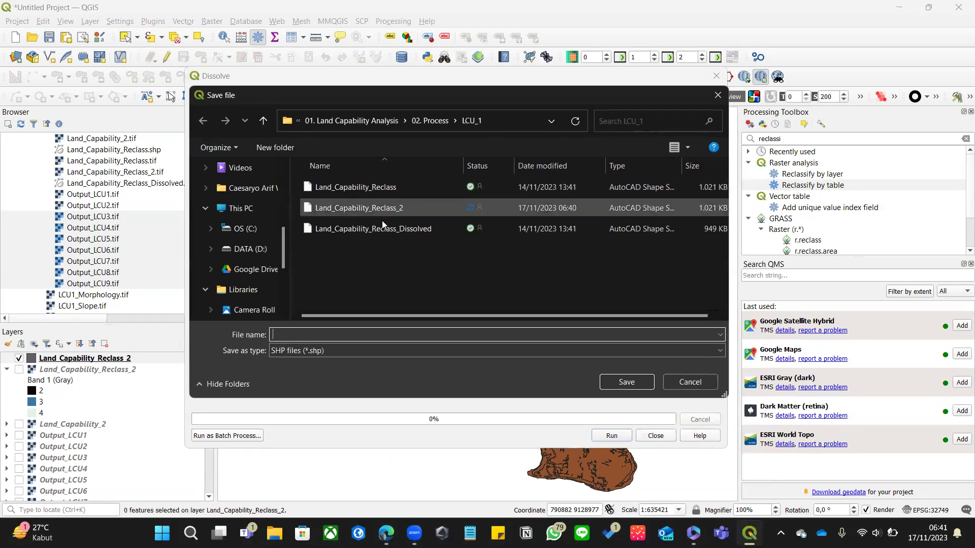
pyautogui.click(369, 229)
pyautogui.click(415, 339)
pyautogui.click(461, 341)
pyautogui.write('_2')
pyautogui.press('Return')
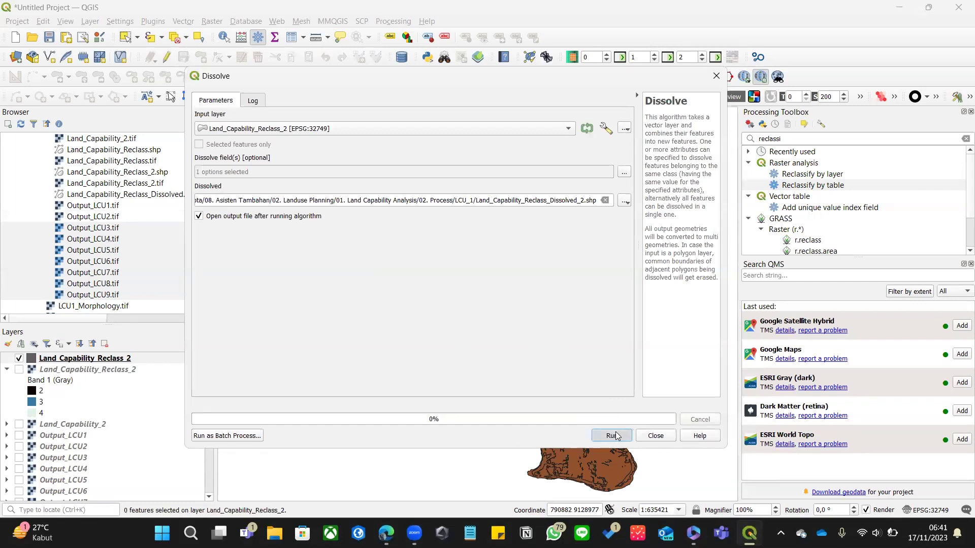
pyautogui.click(614, 436)
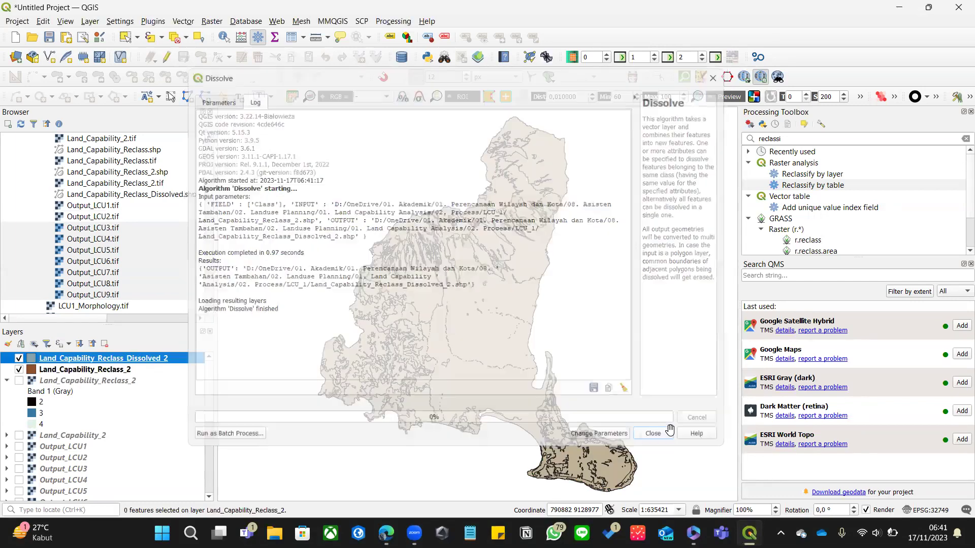
pyautogui.click(670, 430)
# Step: Hide the Land_Capability_Reclass_2 polygon layer and sort the attribute table of Land_Capability_Reclass_Dissolved_2 by Class in ascending order
pyautogui.click(19, 369)
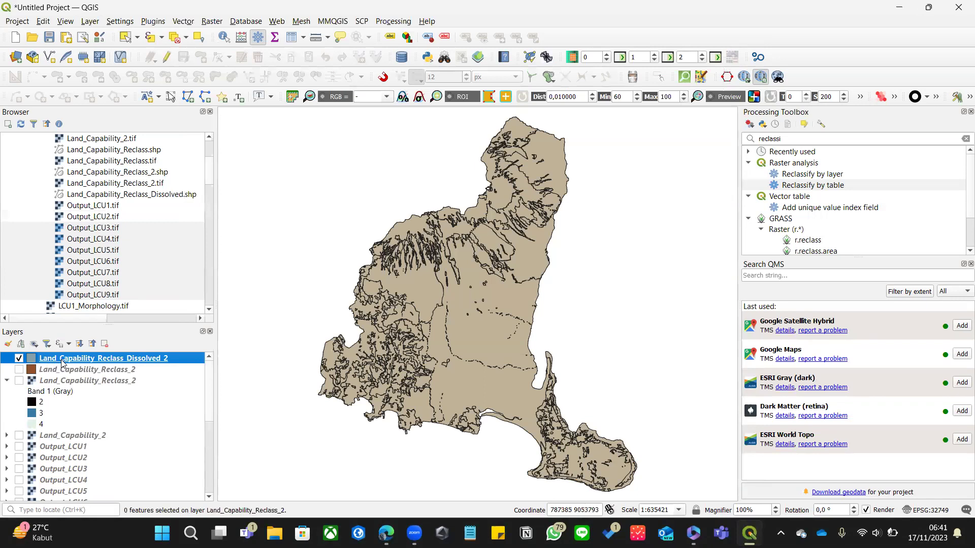
pyautogui.rightClick(62, 361)
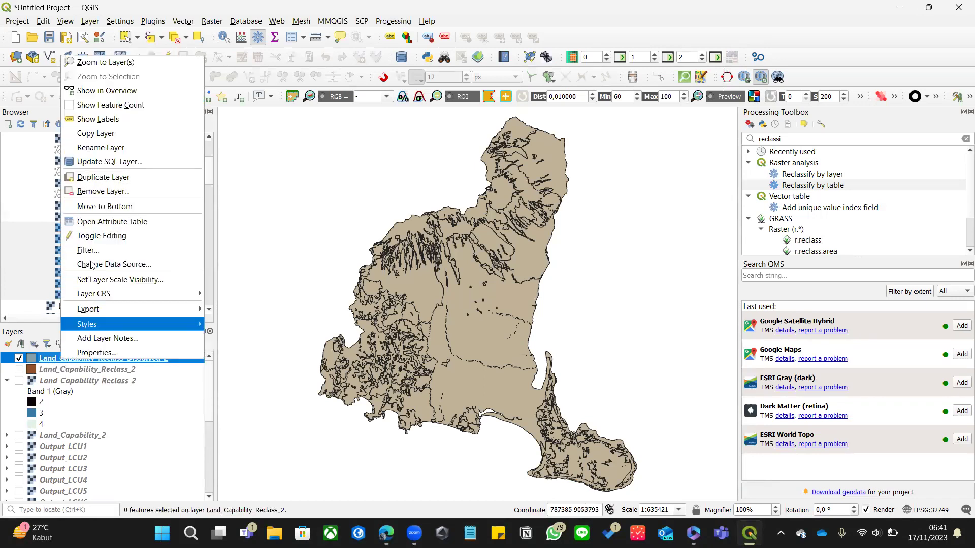
pyautogui.click(110, 223)
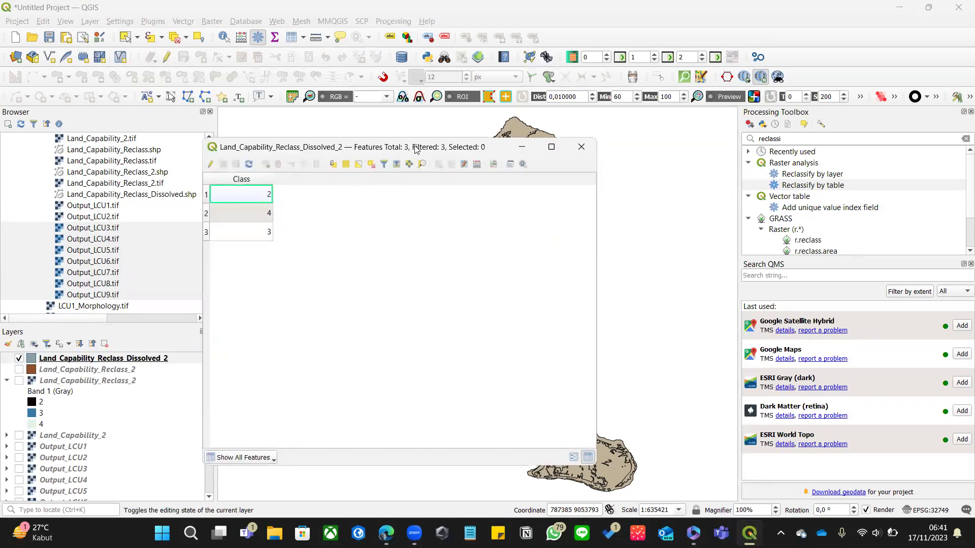
pyautogui.moveTo(416, 148); pyautogui.dragTo(799, 143)
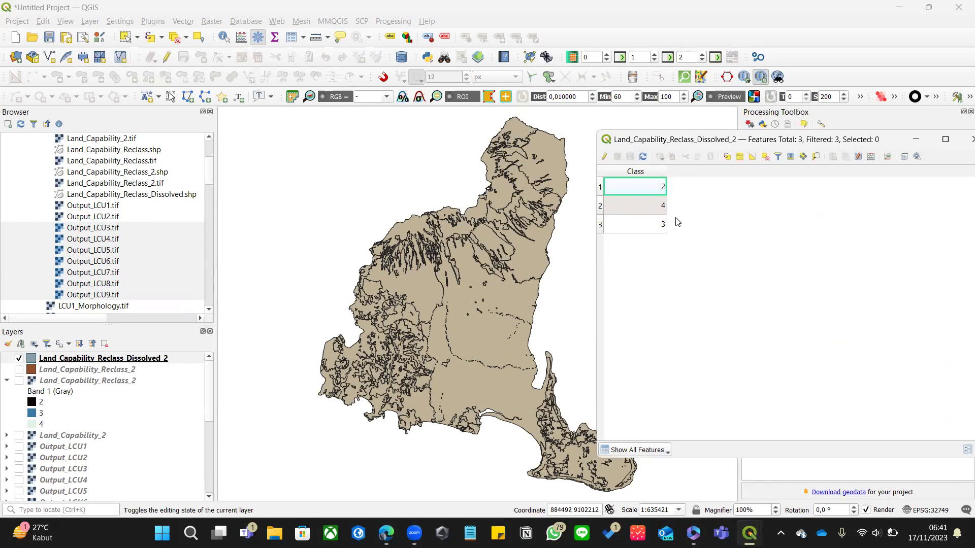
pyautogui.click(659, 173)
pyautogui.click(638, 205)
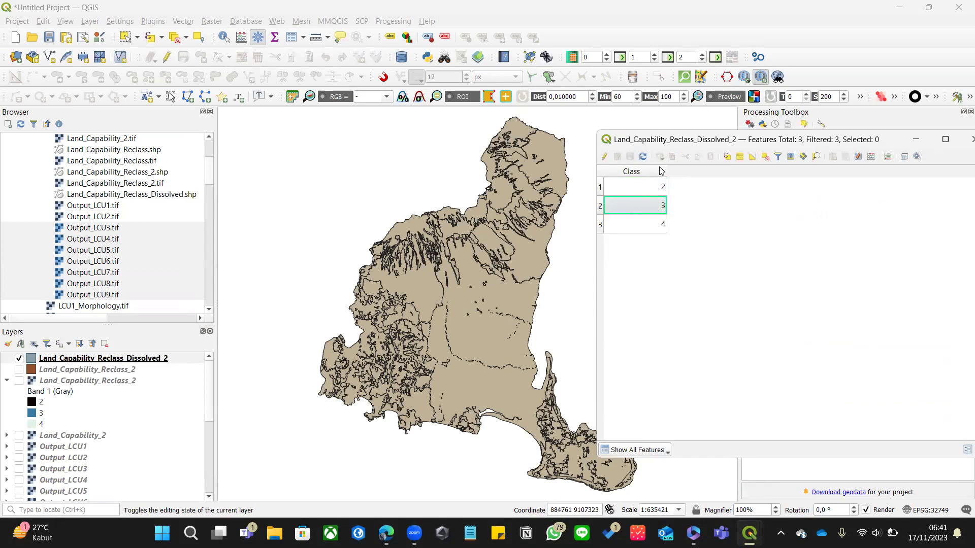
pyautogui.click(651, 189)
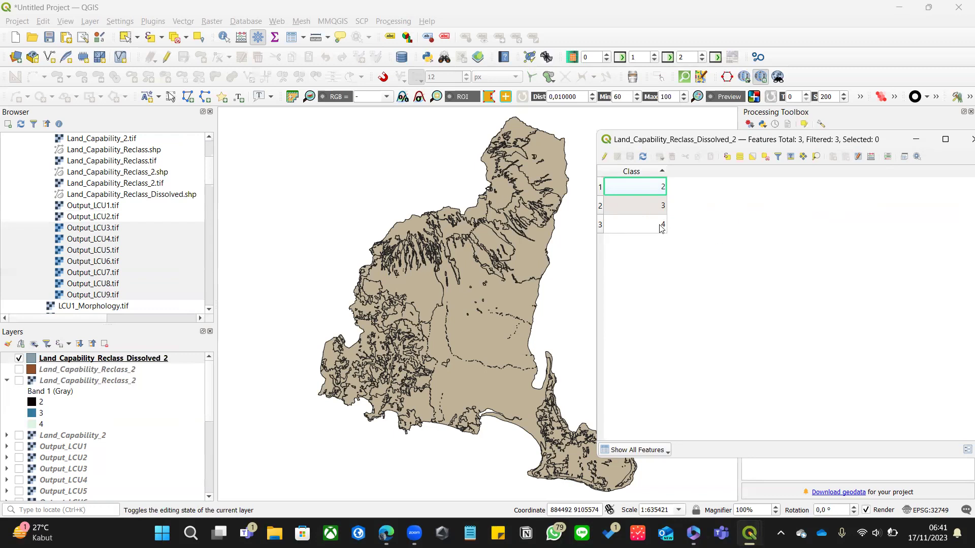
# Step: Set up a new field named Area of type Decimal number (real) in the dissolved layer's Field Calculator
pyautogui.click(871, 159)
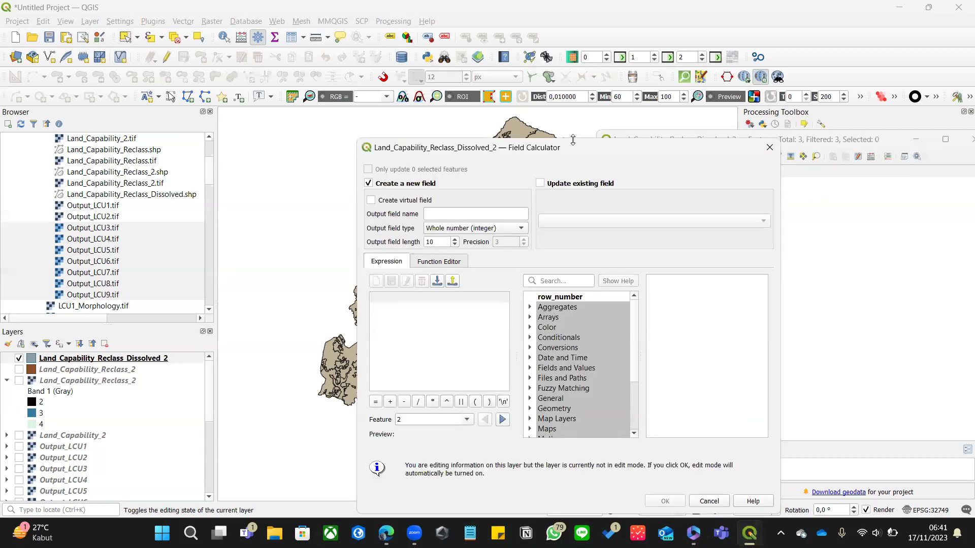
pyautogui.moveTo(572, 139); pyautogui.dragTo(572, 115)
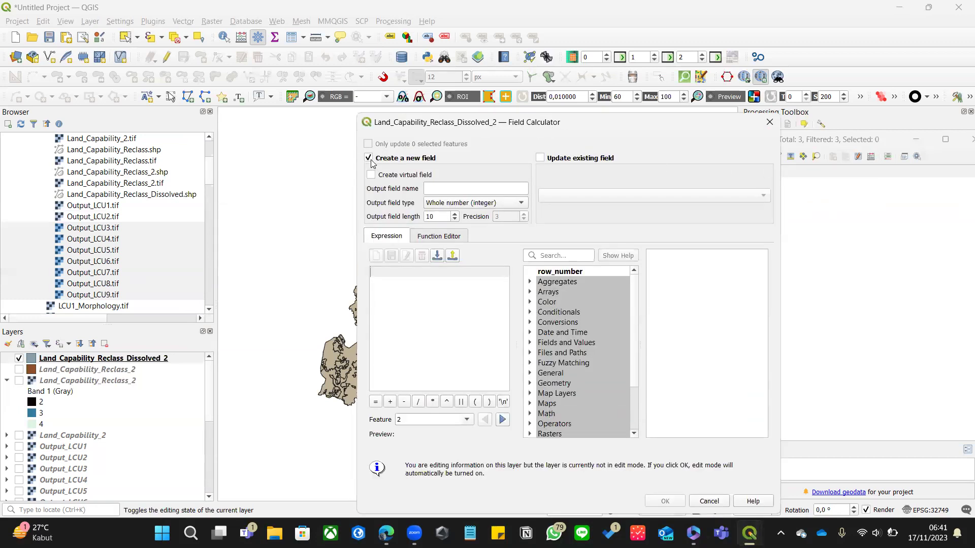
pyautogui.click(369, 159)
pyautogui.click(370, 158)
pyautogui.click(433, 186)
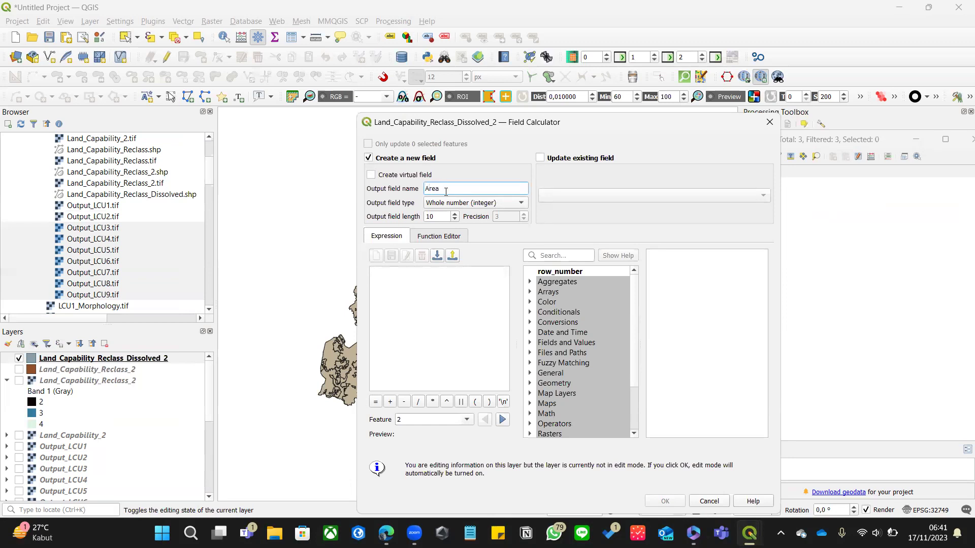
pyautogui.click(480, 205)
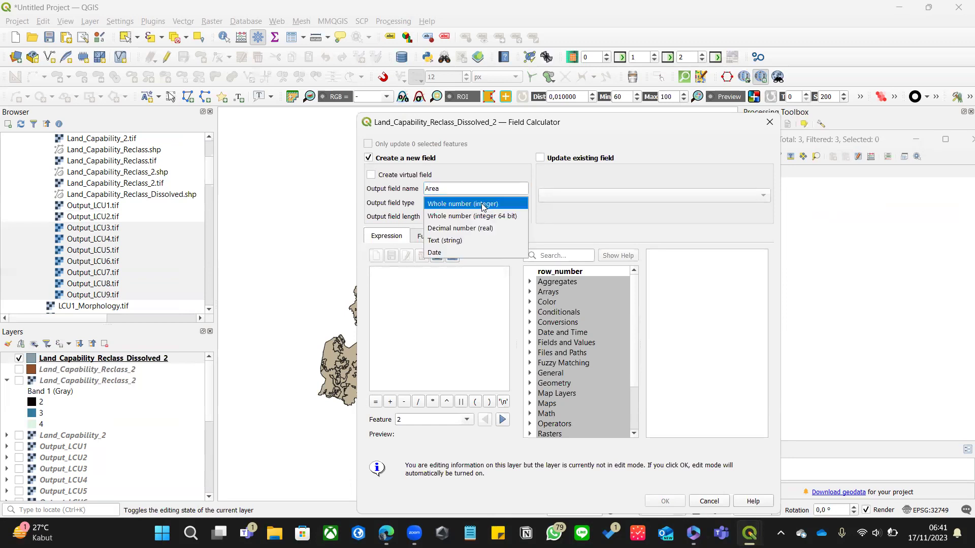
pyautogui.click(482, 229)
pyautogui.click(472, 301)
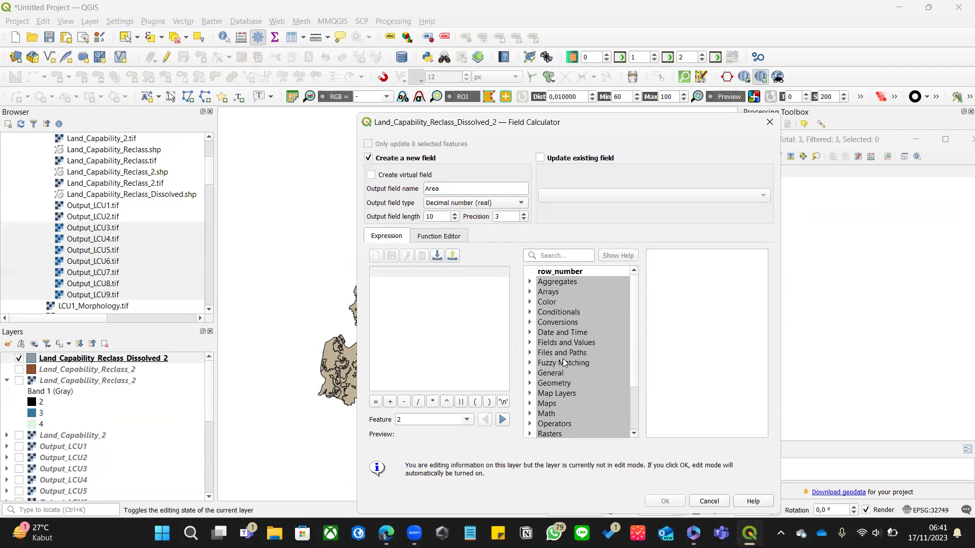
# Step: Calculate the Area field with the expression $area / 10000, save the layer edits and end editing
pyautogui.click(530, 383)
pyautogui.scroll(-1, 584, 373)
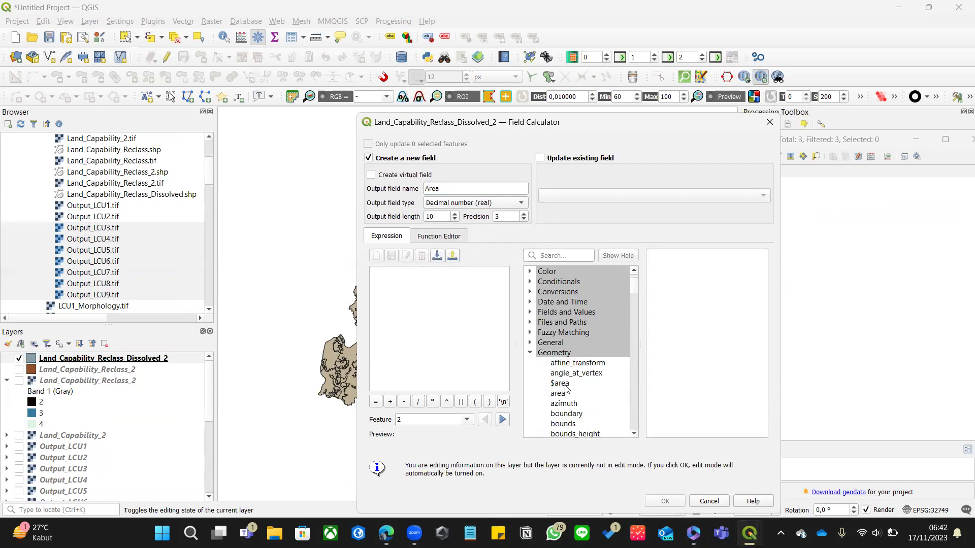
pyautogui.doubleClick(565, 385)
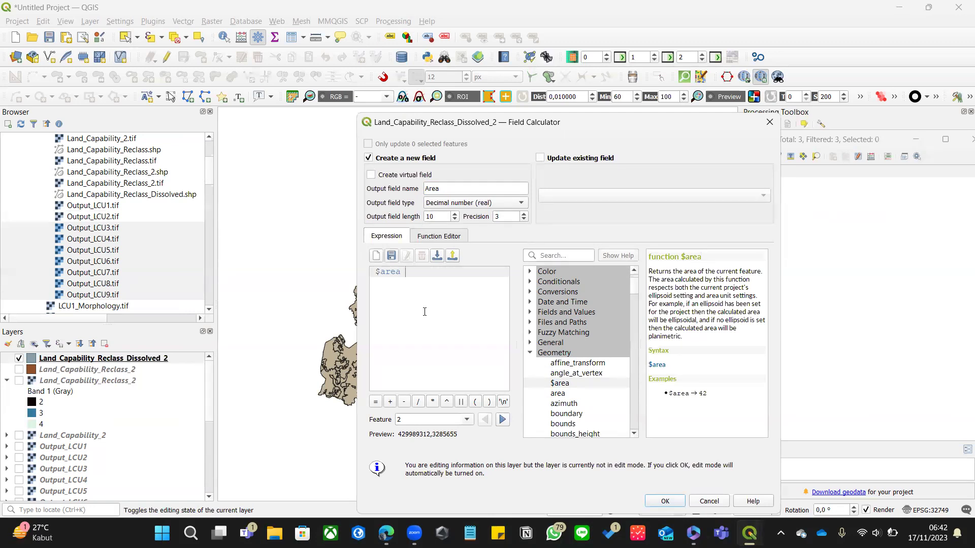
pyautogui.write('/ 10000')
pyautogui.doubleClick(418, 272)
pyautogui.click(665, 501)
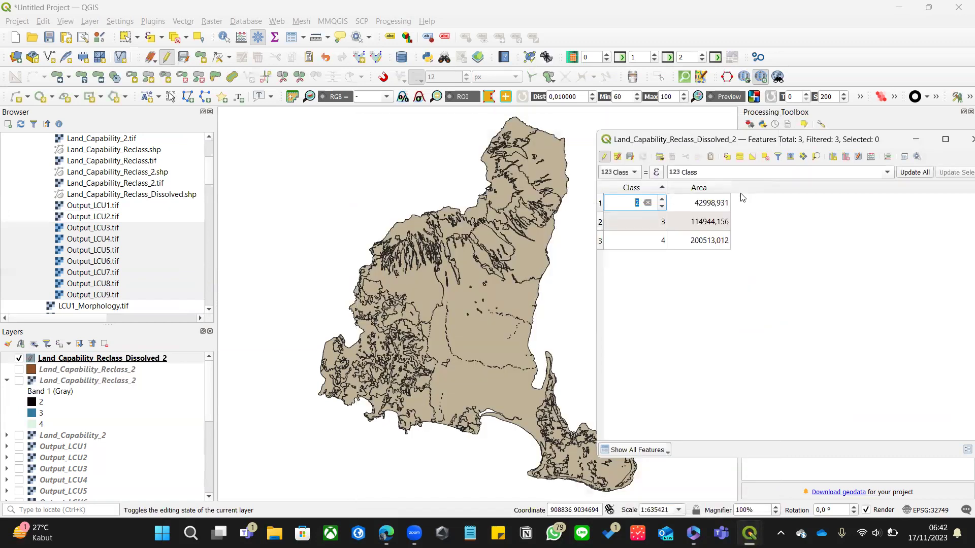
pyautogui.click(631, 157)
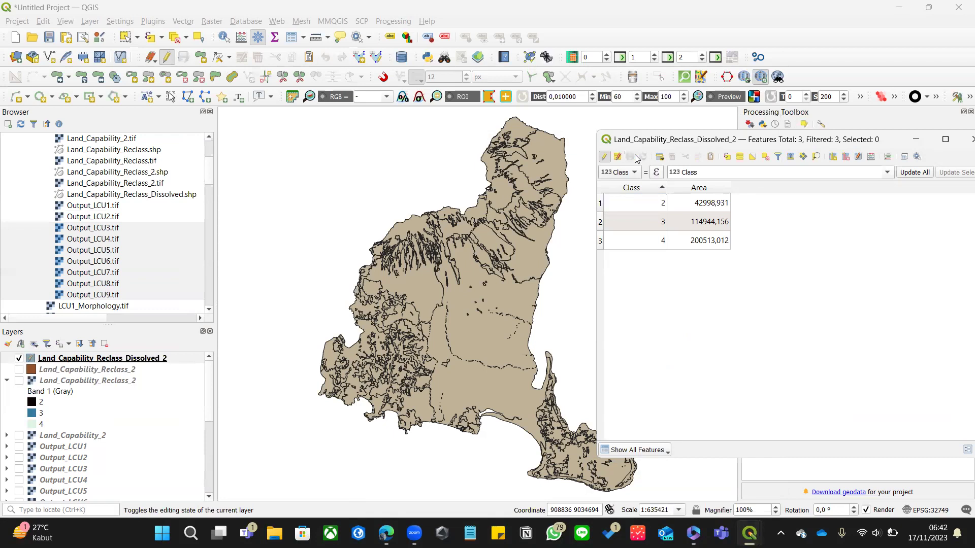
pyautogui.click(604, 157)
# Step: Sort the dissolved layer's attribute table by Area in ascending order and compare the area of each Class
pyautogui.moveTo(696, 141)
pyautogui.mouseDown()
pyautogui.moveTo(651, 139)
pyautogui.moveTo(680, 136)
pyautogui.mouseUp()
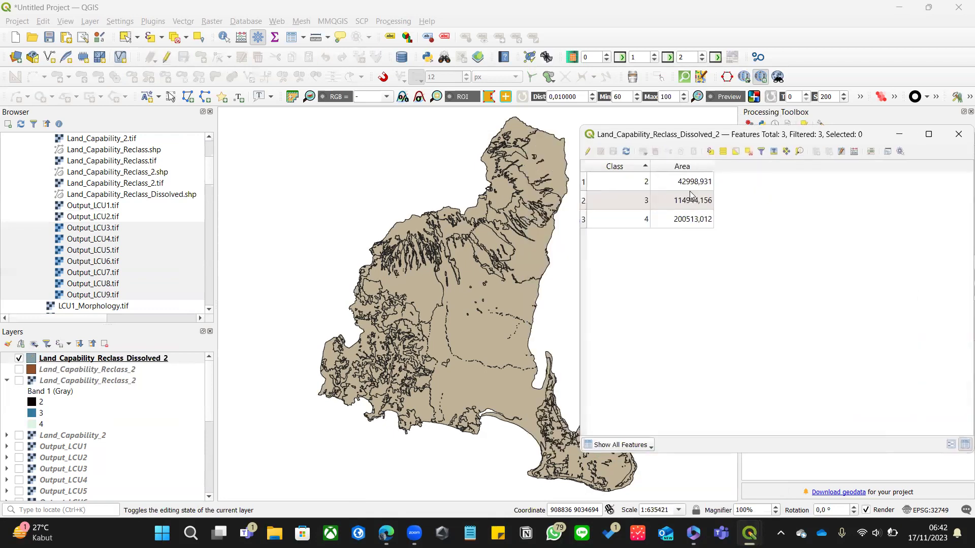
pyautogui.click(639, 170)
pyautogui.click(639, 170)
pyautogui.click(704, 170)
pyautogui.click(707, 168)
pyautogui.click(708, 168)
pyautogui.click(704, 188)
pyautogui.click(644, 188)
pyautogui.click(668, 186)
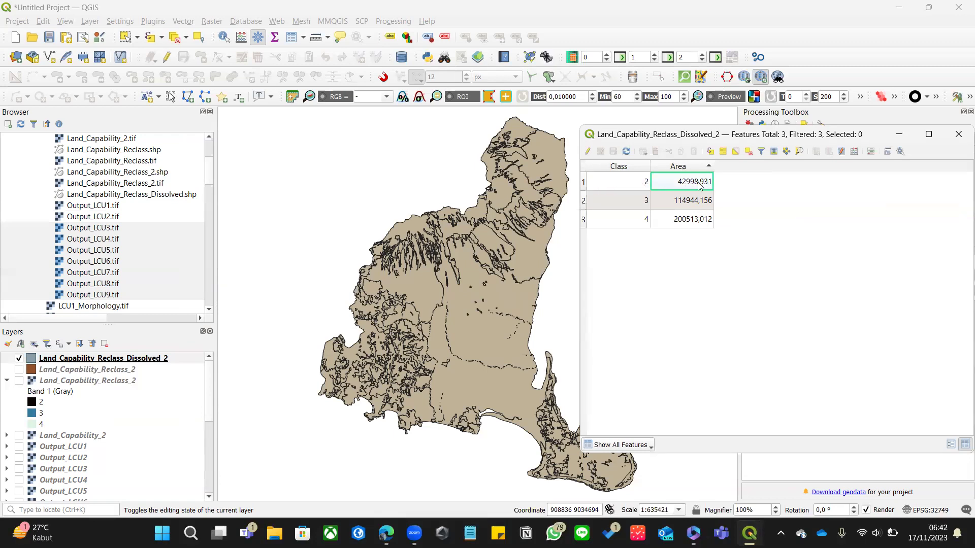
pyautogui.click(709, 221)
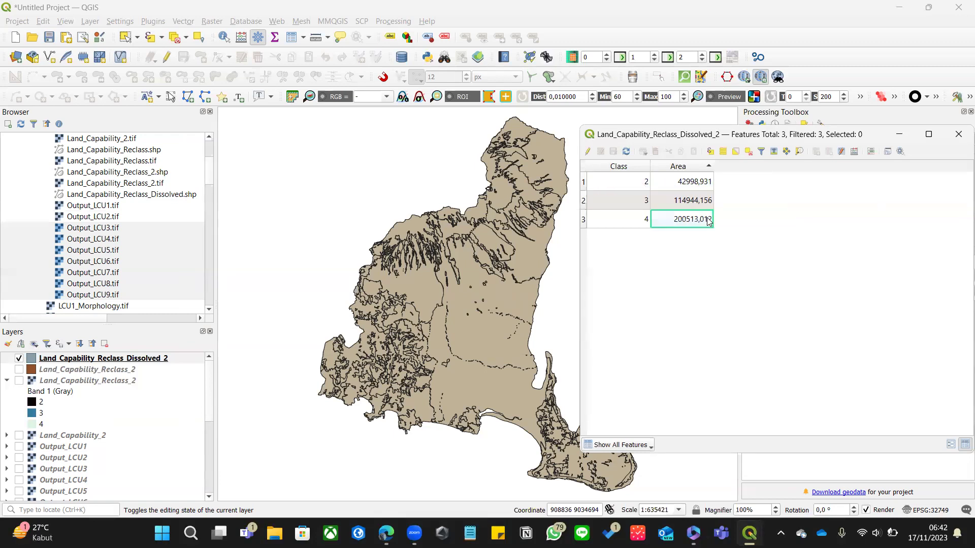
# Step: Highlight each class feature on the map from its table row, clear the selection and close the attribute table
pyautogui.click(584, 219)
pyautogui.click(583, 200)
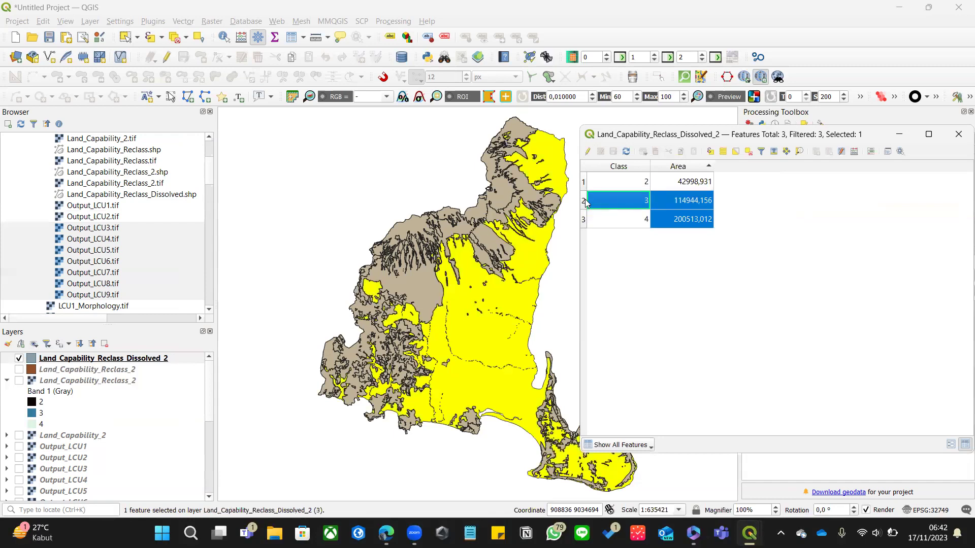
pyautogui.click(583, 182)
pyautogui.click(584, 219)
pyautogui.click(678, 202)
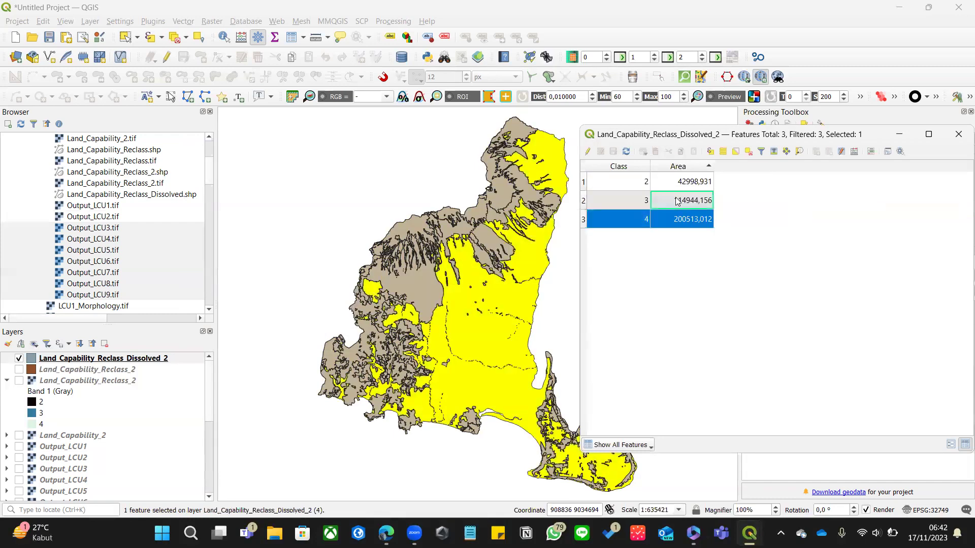
pyautogui.click(748, 151)
pyautogui.moveTo(815, 135); pyautogui.dragTo(810, 135)
pyautogui.click(785, 145)
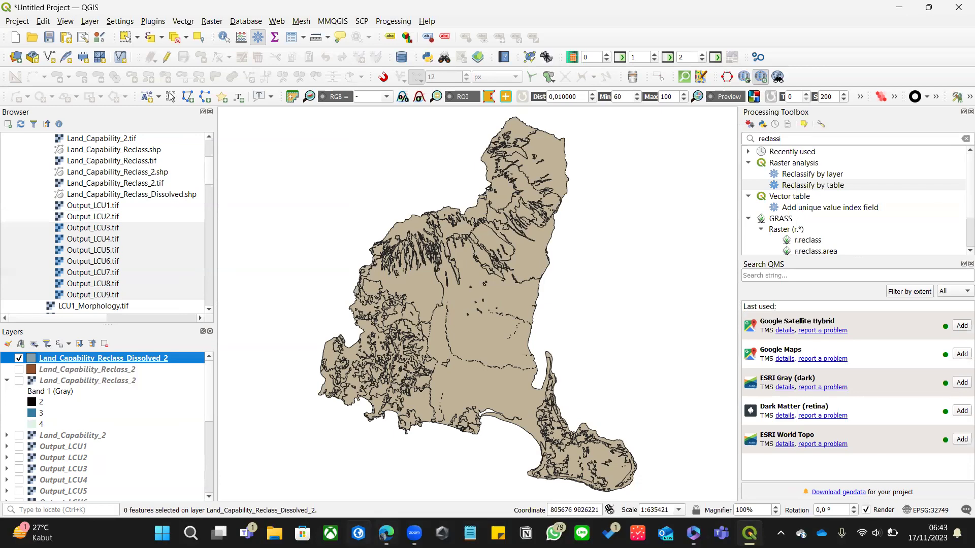
# Step: Switch to the guideline PDF in Edge, read through the Arahan Peruntukan Pemanfaatan Lahan Kawasan table from page 18 on, and return to QGIS
pyautogui.click(386, 533)
pyautogui.scroll(-10, 600, 249)
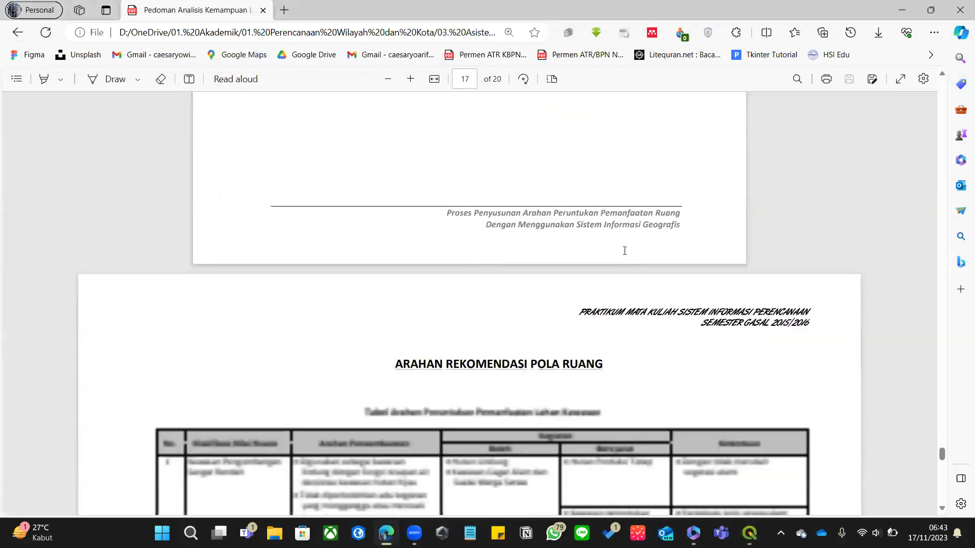
pyautogui.scroll(-1, 626, 254)
pyautogui.scroll(2, 626, 254)
pyautogui.scroll(-2, 566, 280)
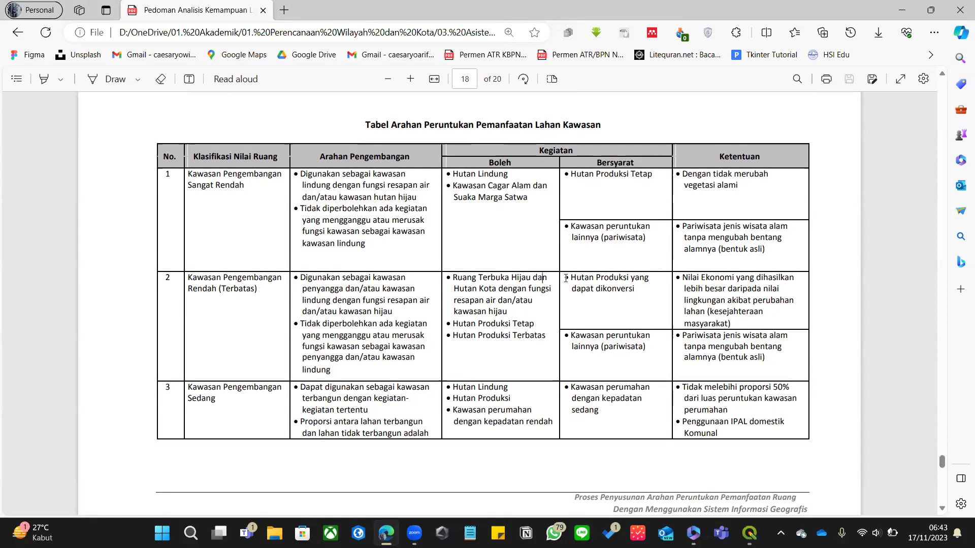
pyautogui.scroll(-10, 553, 291)
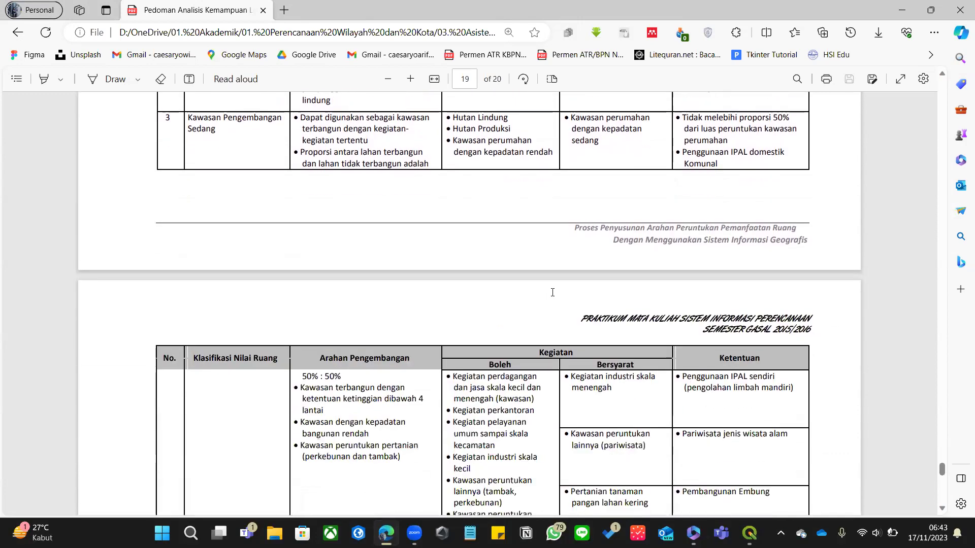
pyautogui.scroll(-3, 554, 299)
pyautogui.scroll(-3, 553, 300)
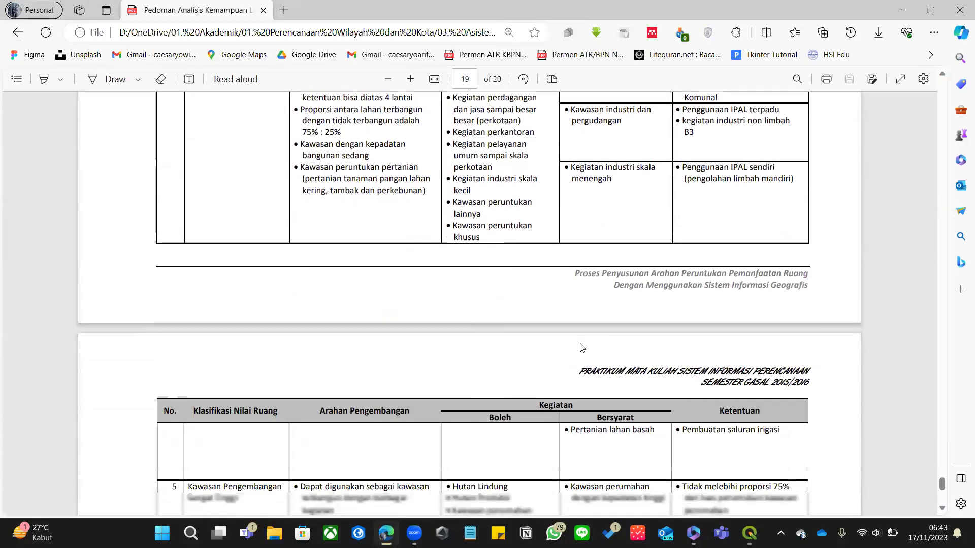
pyautogui.click(750, 533)
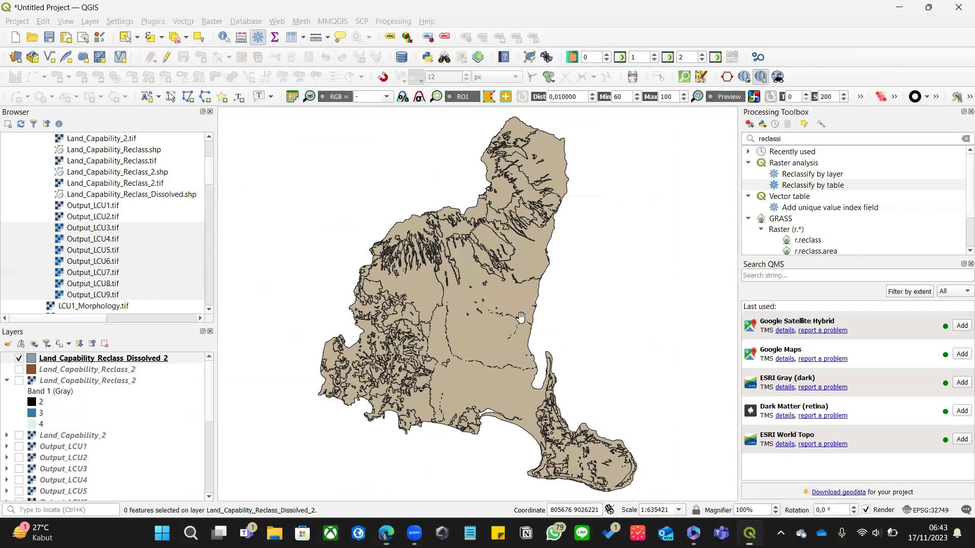
pyautogui.click(95, 369)
pyautogui.click(100, 382)
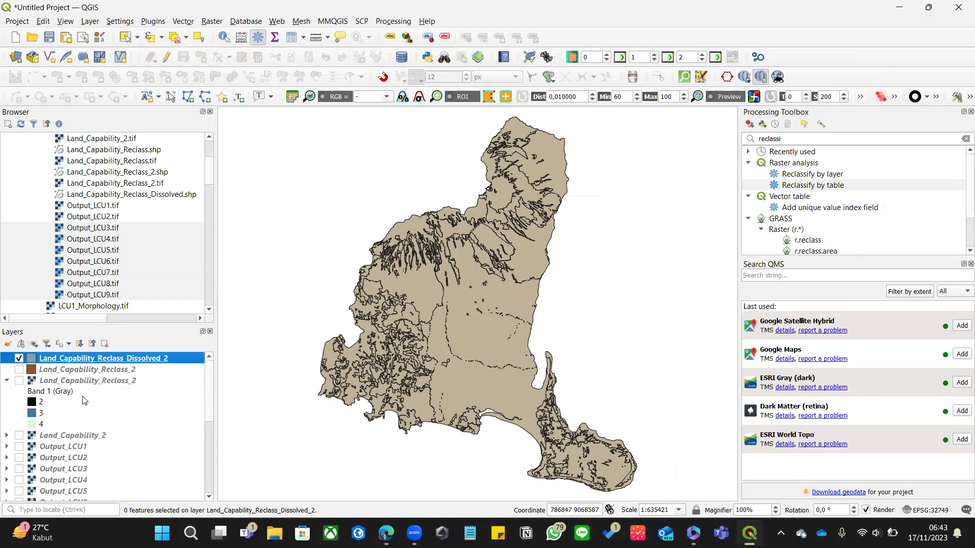
# Step: Hide the Land_Capability_Reclass_Dissolved_2 layer, collapse the Land_Capability_Reclass_2 raster's legend and show only the Land_Capability_2 raster on the map
pyautogui.click(19, 358)
pyautogui.click(7, 381)
pyautogui.click(19, 380)
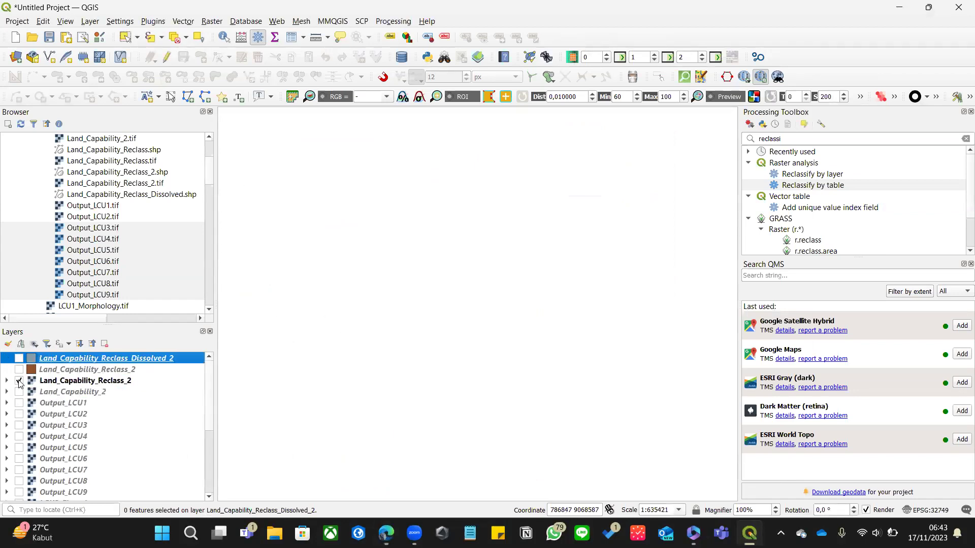
pyautogui.click(19, 381)
pyautogui.click(19, 392)
# Step: Set the Land_Capability_2 raster's render type to Singleband pseudocolor with the default color ramp and apply the symbology
pyautogui.rightClick(44, 391)
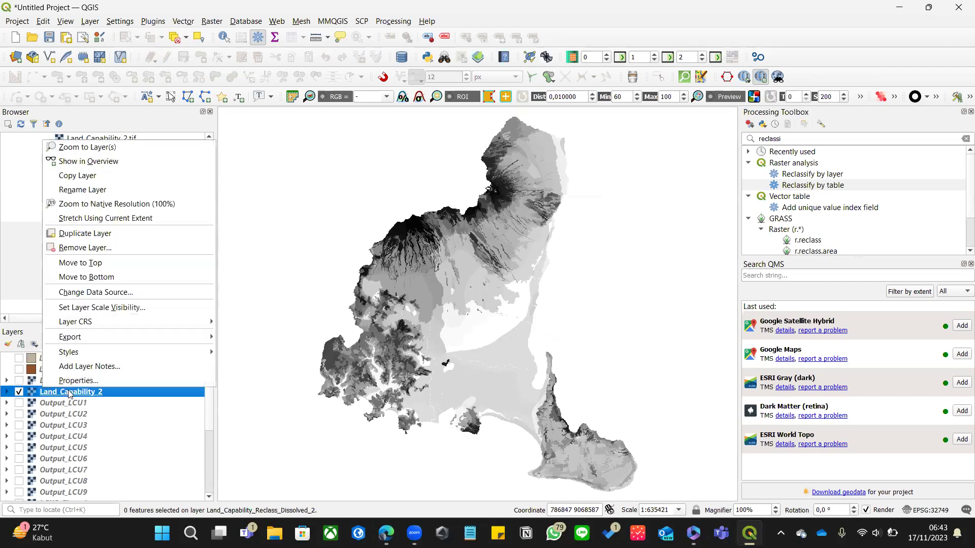
pyautogui.click(72, 384)
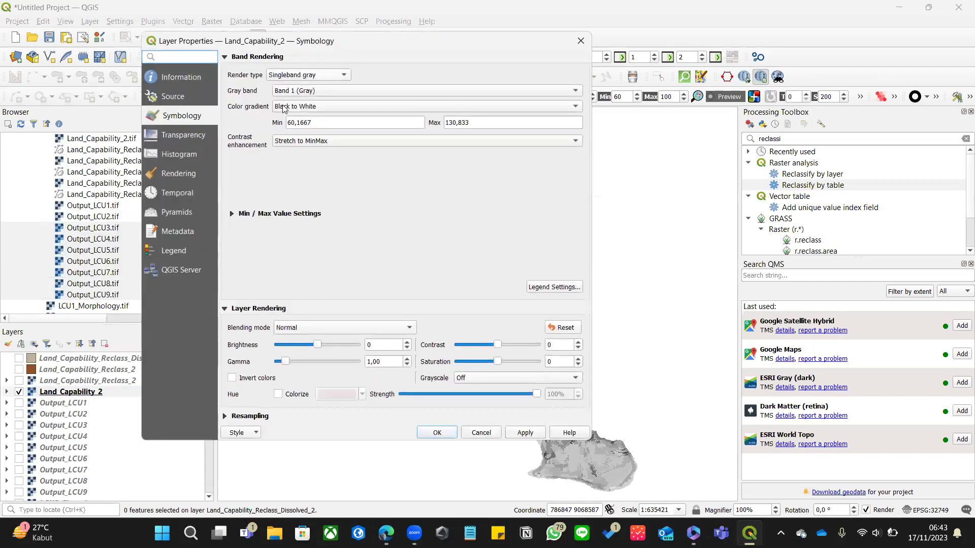
pyautogui.click(304, 90)
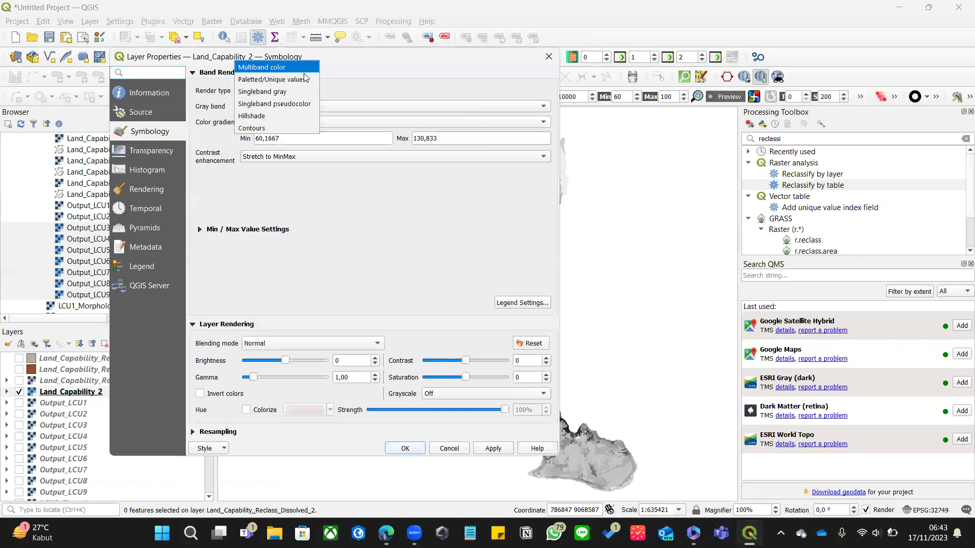
pyautogui.click(291, 105)
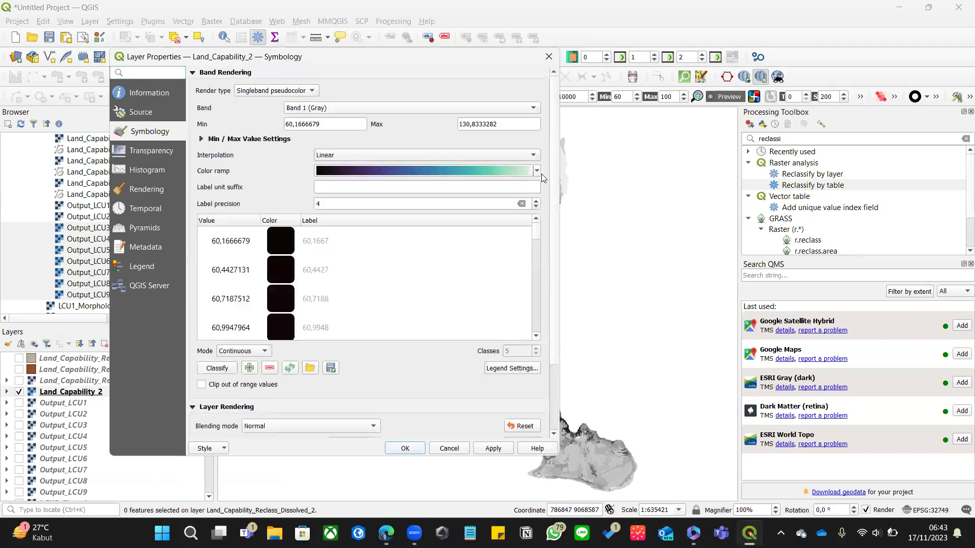
pyautogui.click(496, 447)
pyautogui.click(414, 448)
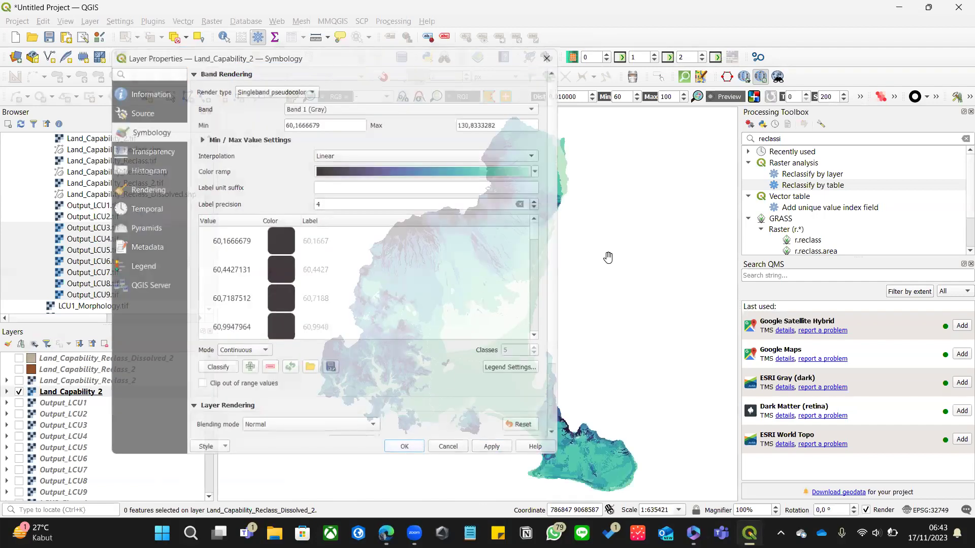
pyautogui.rightClick(42, 397)
pyautogui.press('Escape')
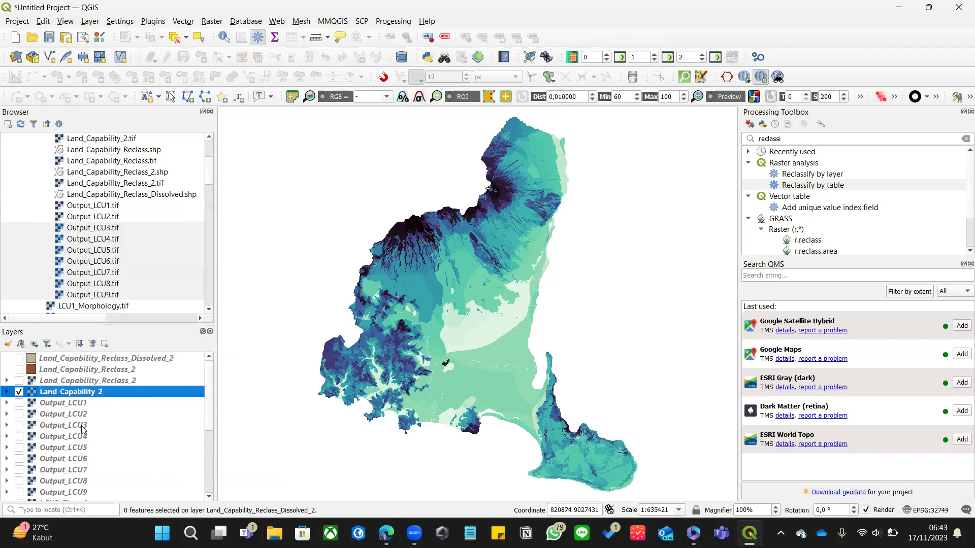
pyautogui.click(89, 380)
pyautogui.click(89, 394)
pyautogui.click(35, 402)
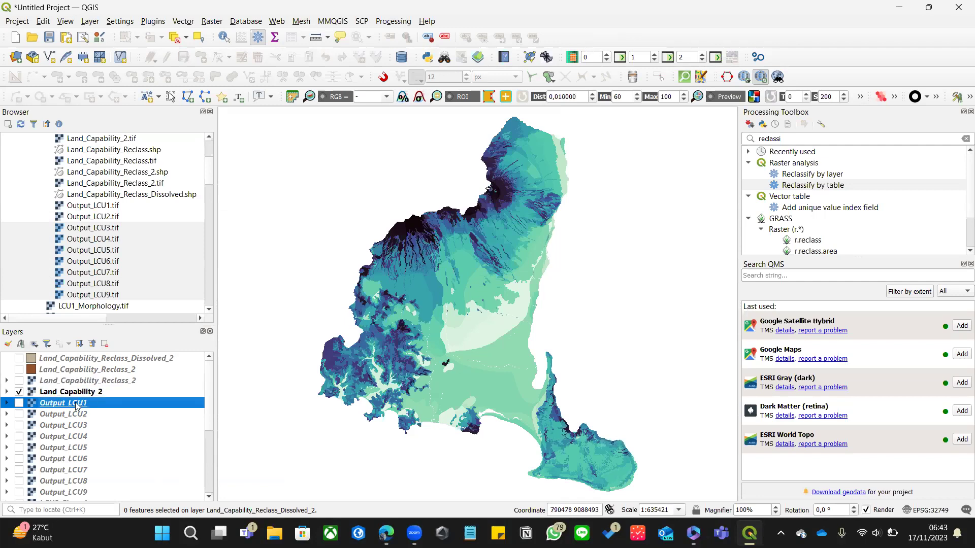